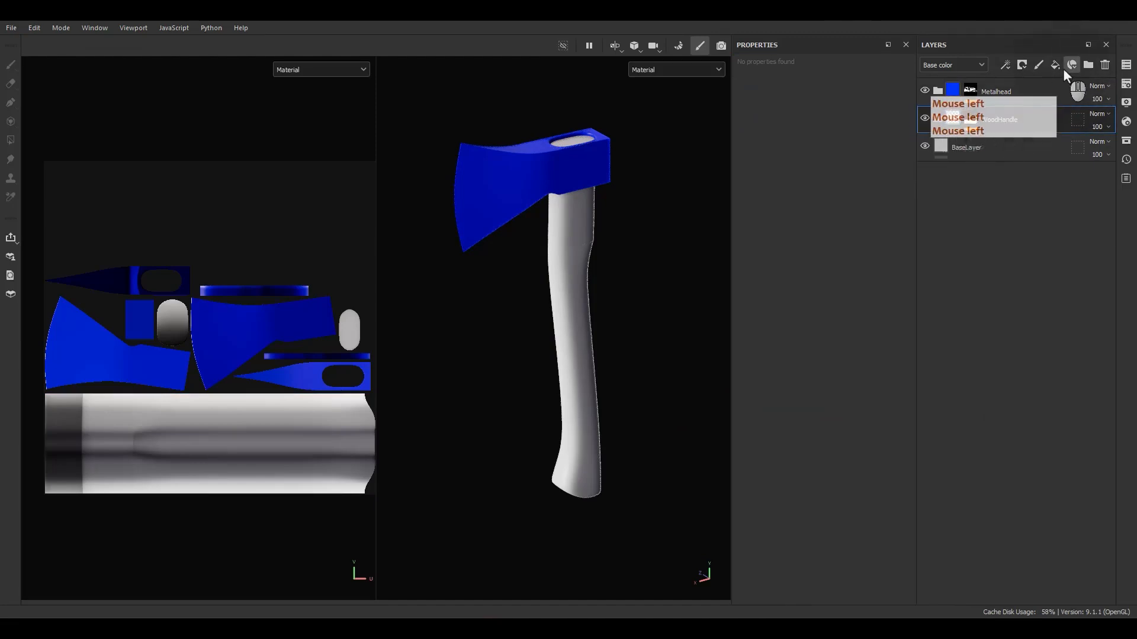
- Add a fill layer inside the WoodHandle folder and rename it Baselayer
click(1055, 64)
click(982, 144)
double_click(980, 145)
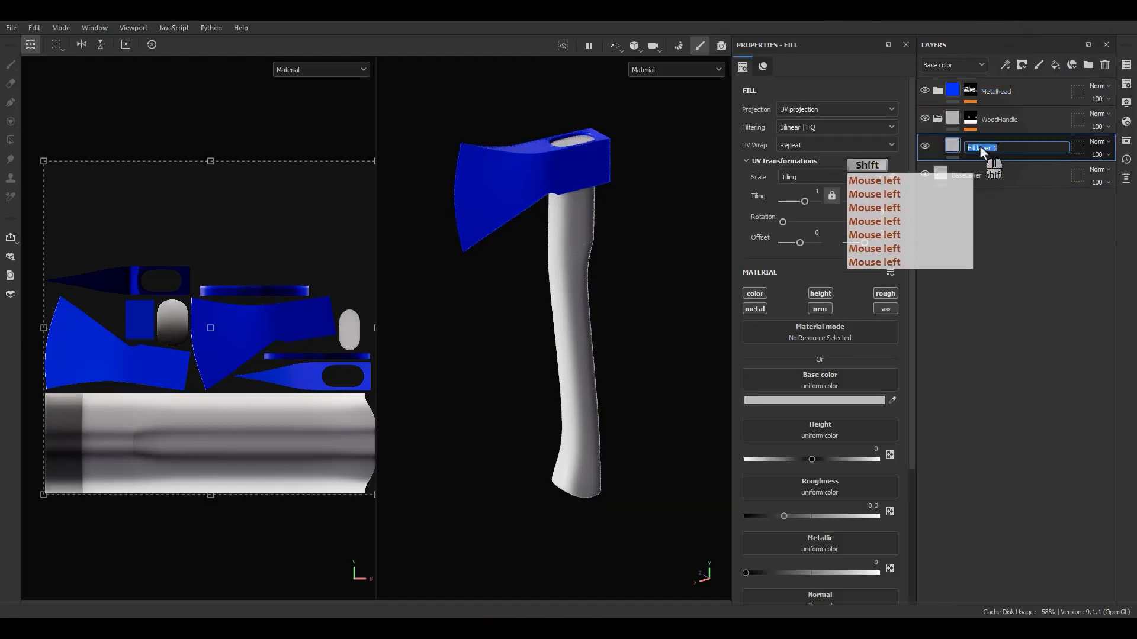
text(Baselayer)
key(Return)
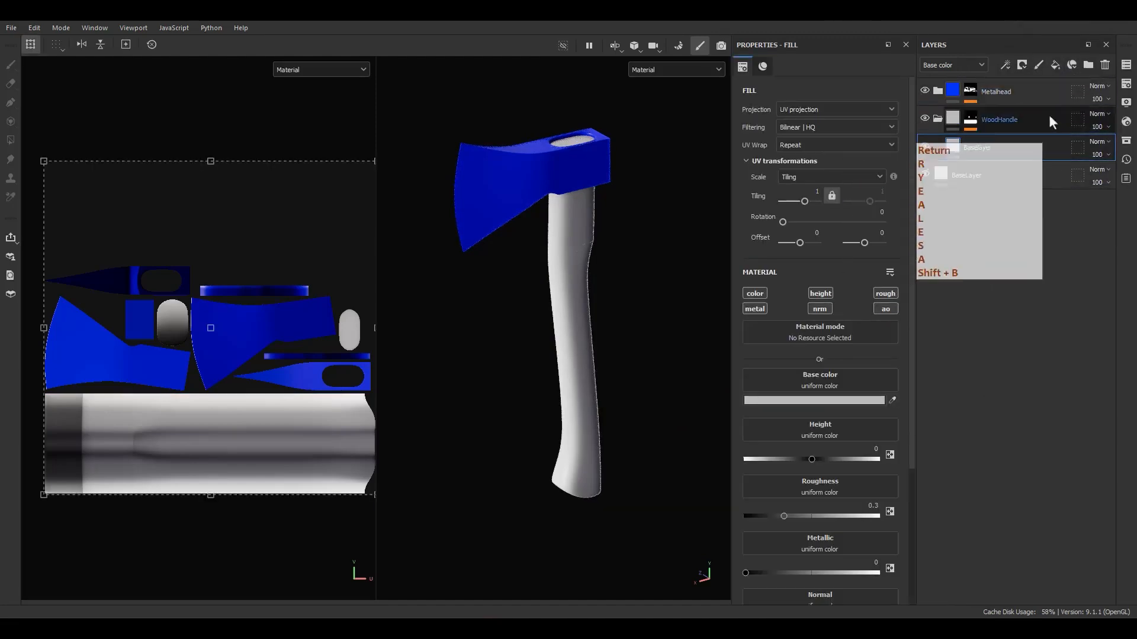
- Add another fill layer above Baselayer in the WoodHandle folder and check the carved wood reference image
click(1054, 65)
right_drag(1136, 347, 725, 338)
scroll(623, 318, up, 3)
middle_drag(623, 318, 689, 309)
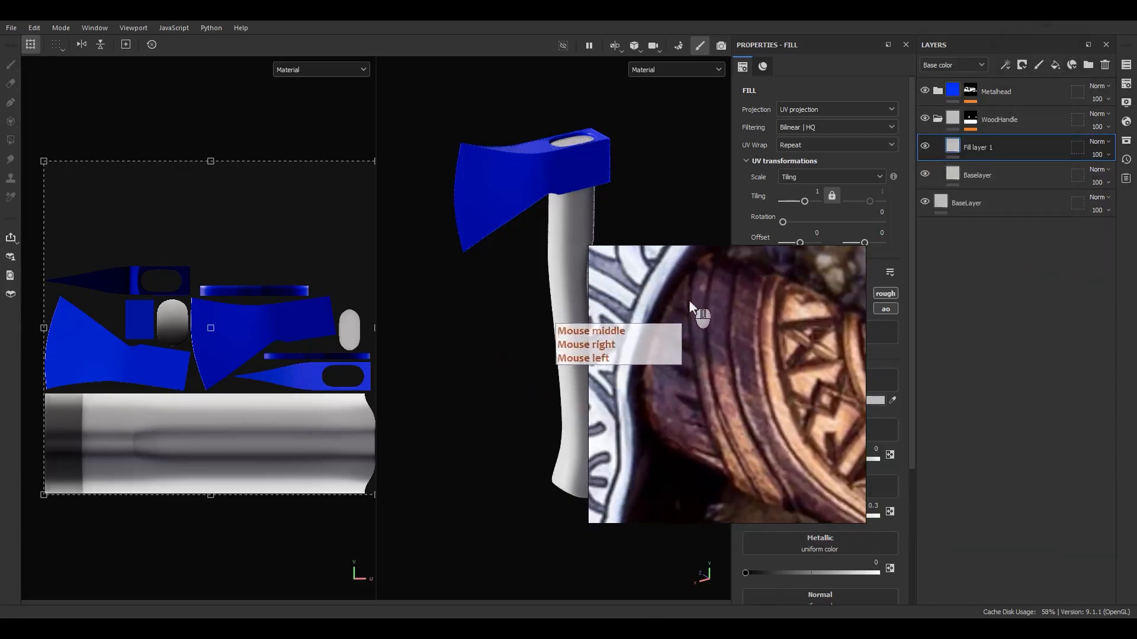
right_drag(662, 335, 1136, 335)
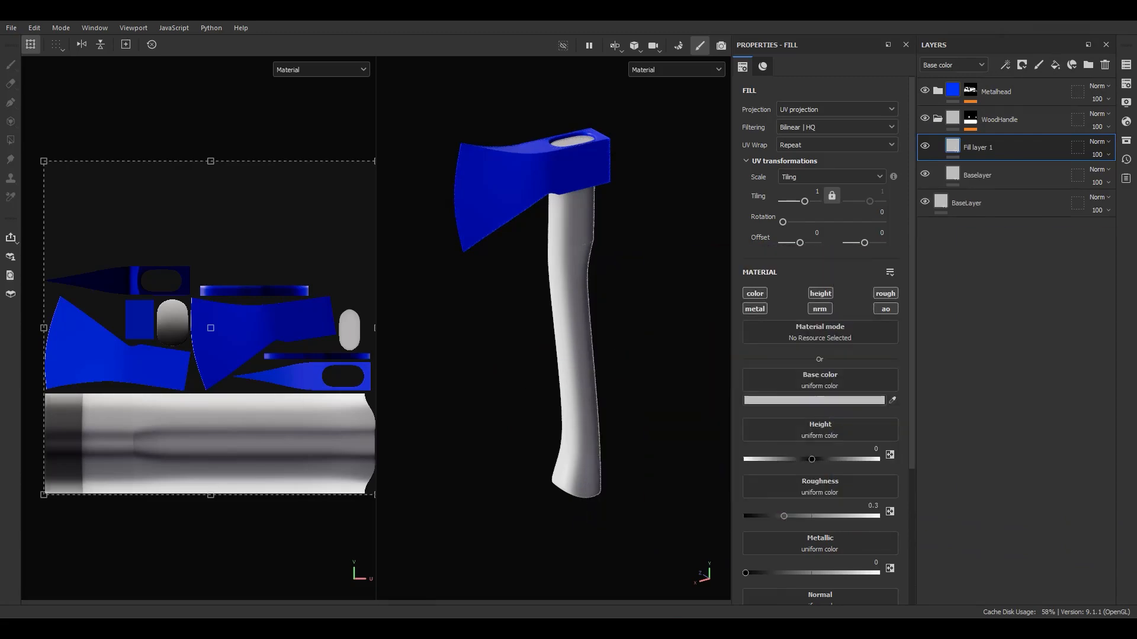
- Give the new fill layer a black mask and rename the layer L1
right_click(979, 153)
click(1018, 44)
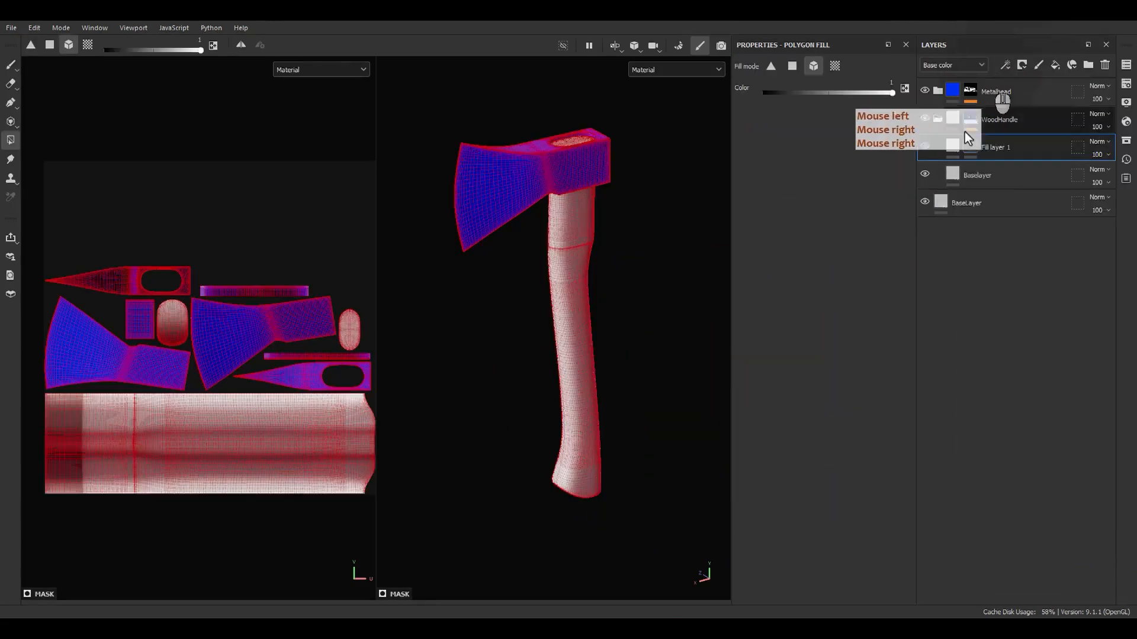
double_click(993, 147)
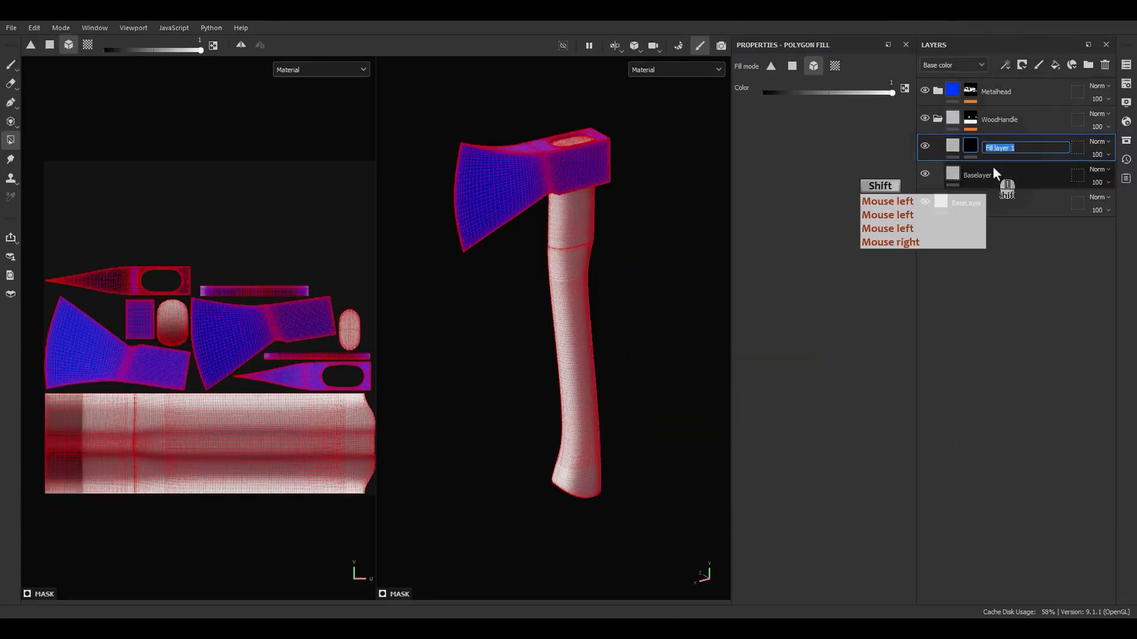
text(L1)
key(Return)
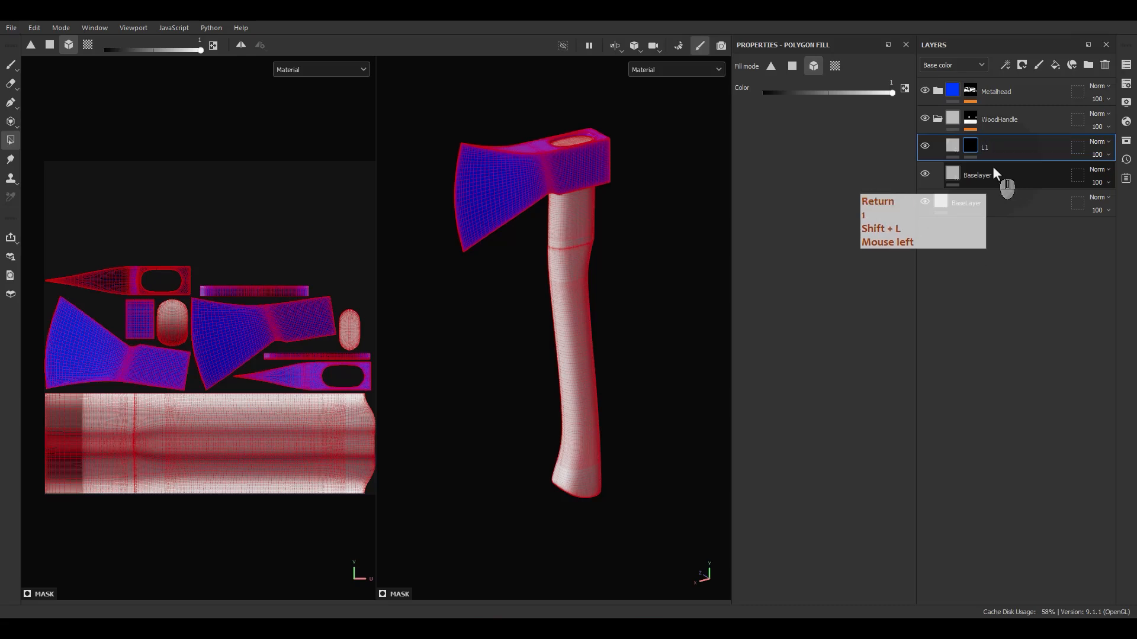
- Restrict layer L1 to the height channel only and set its height to 0.1
click(951, 146)
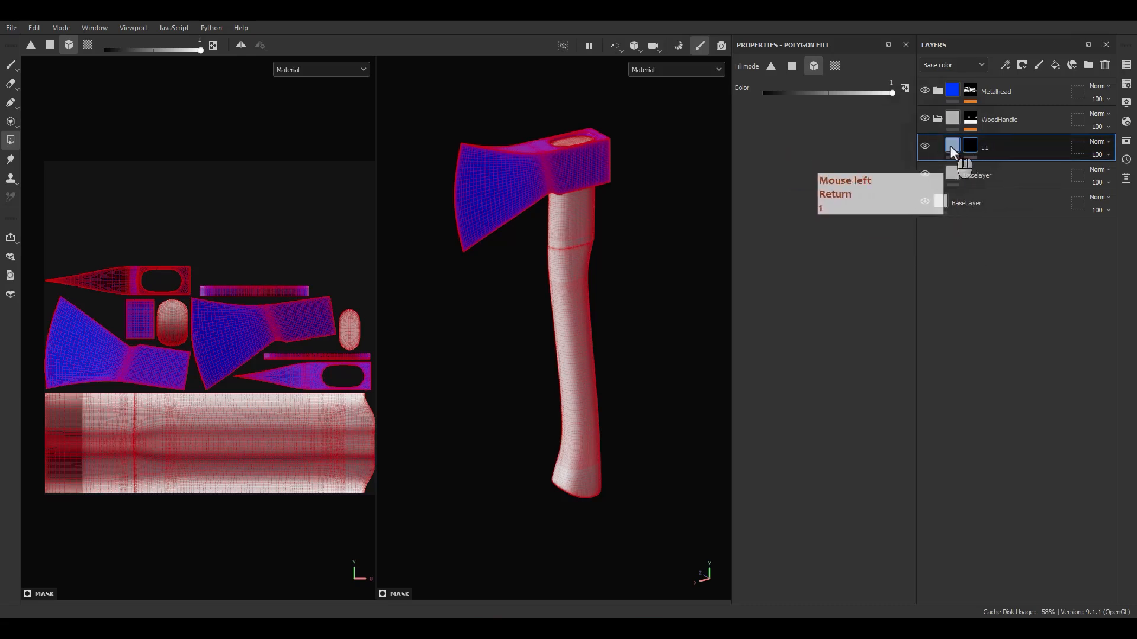
alt+click(822, 295)
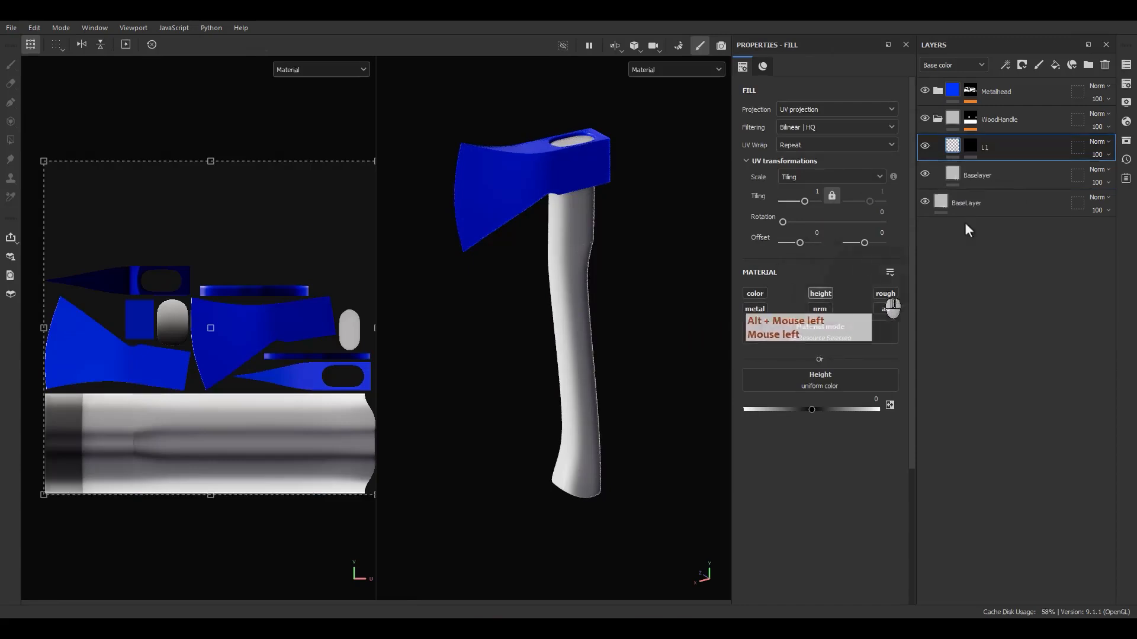
right_click(968, 142)
click(951, 147)
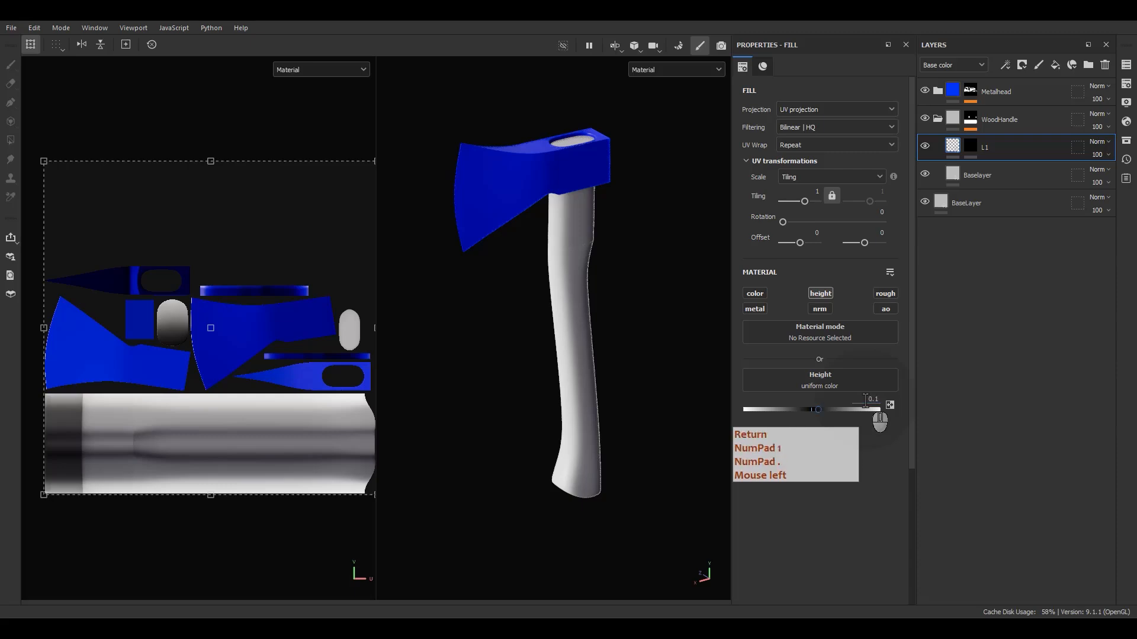
- Add a fill to L1's mask with UV Wrap set to None and grayscale set to 1
right_click(967, 142)
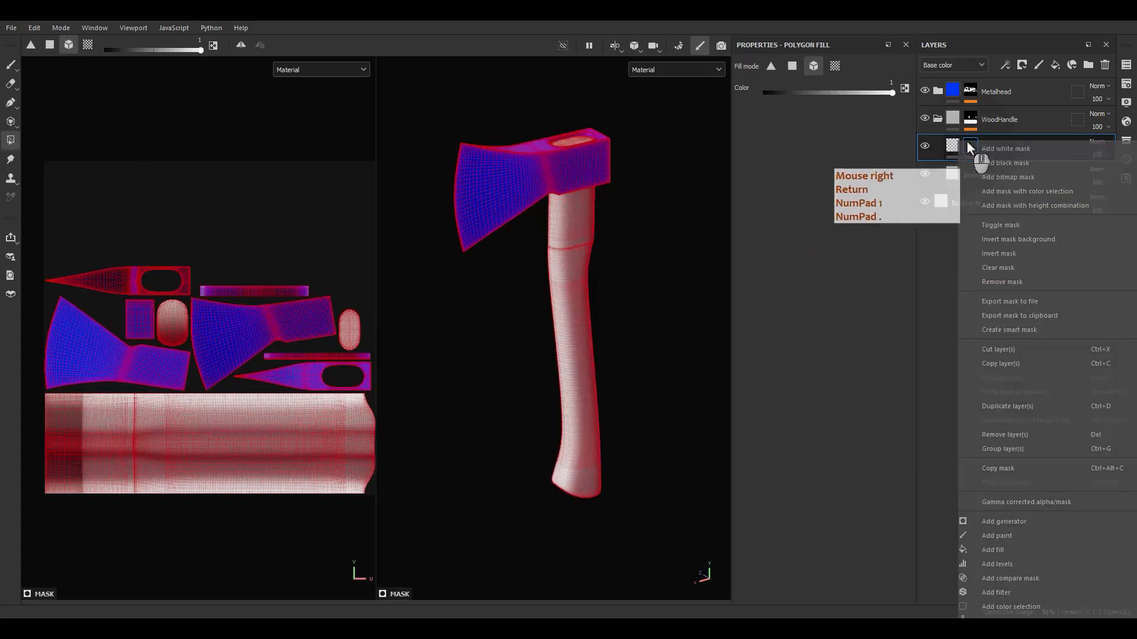
click(990, 553)
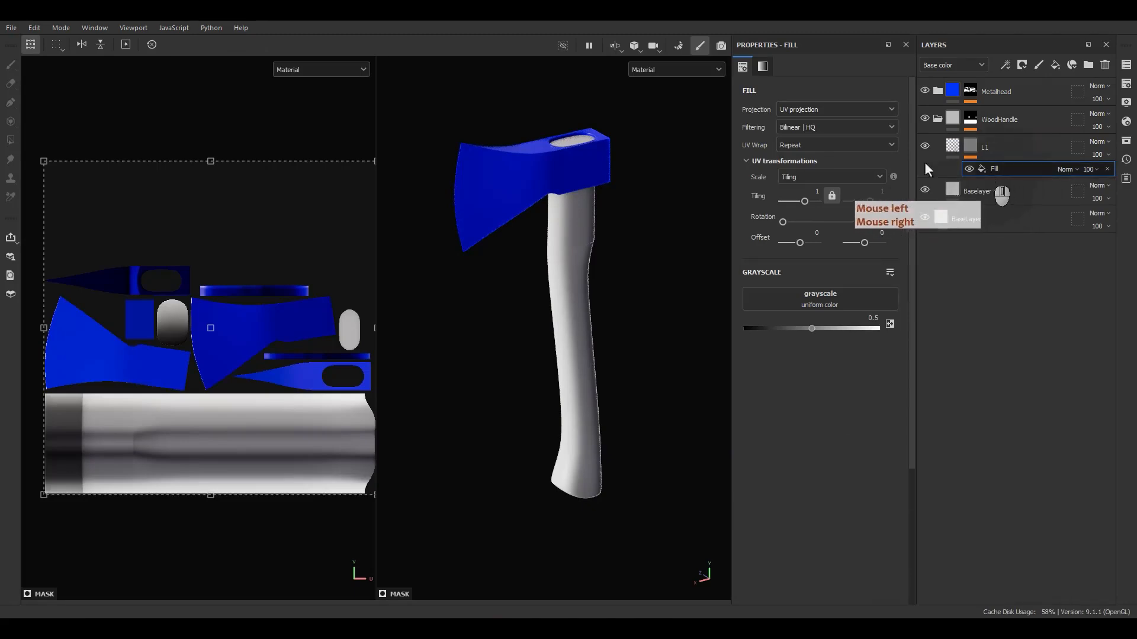
click(790, 144)
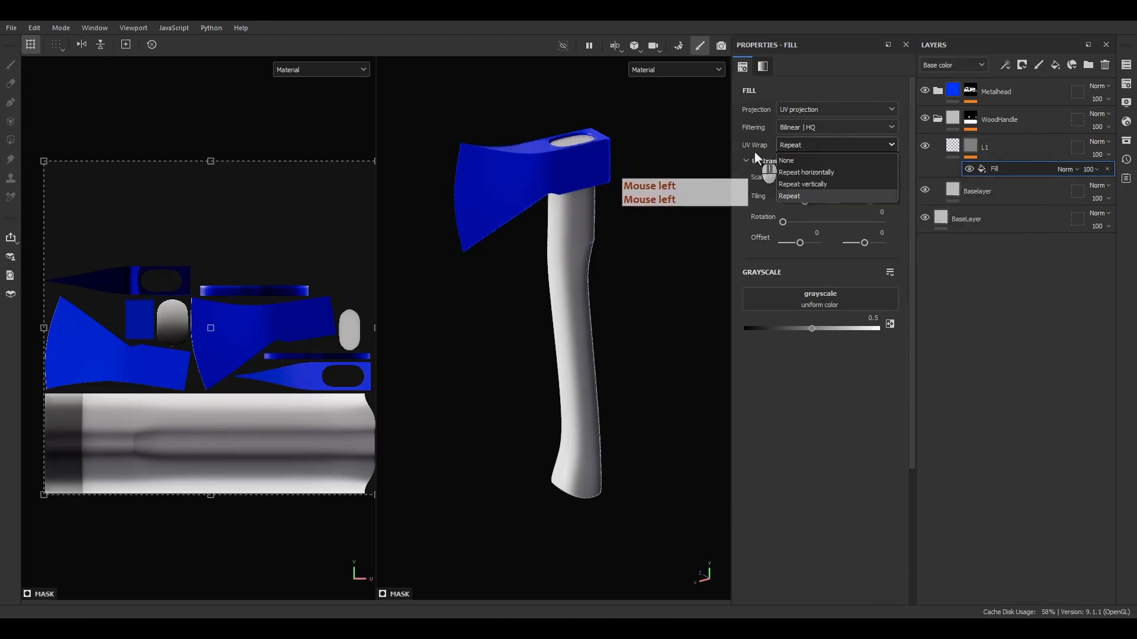
click(784, 161)
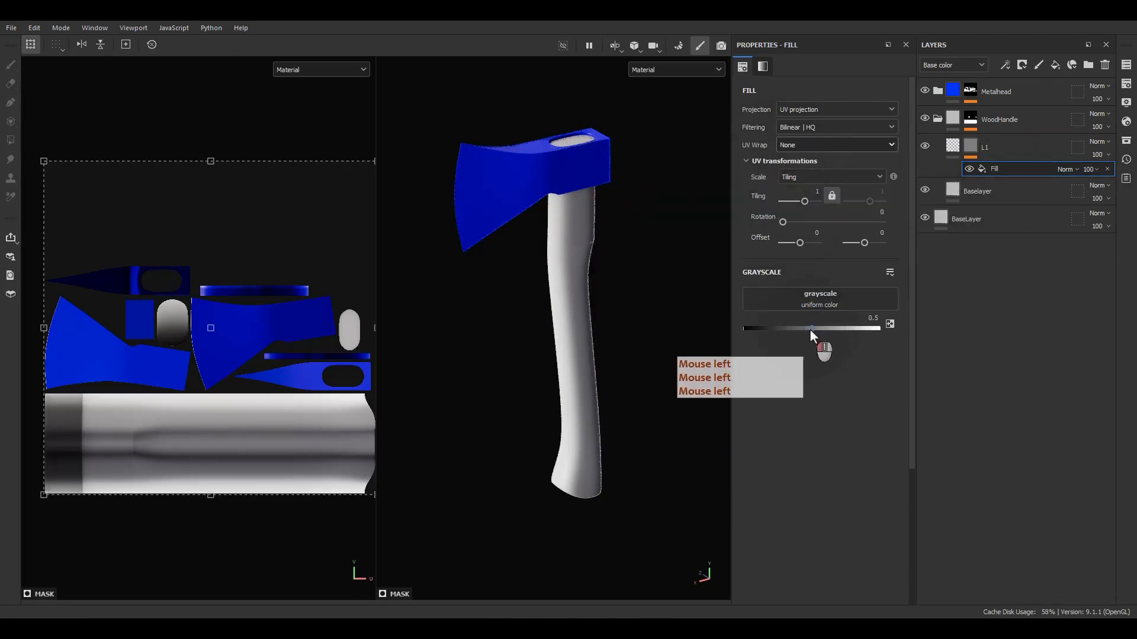
drag(810, 329, 939, 350)
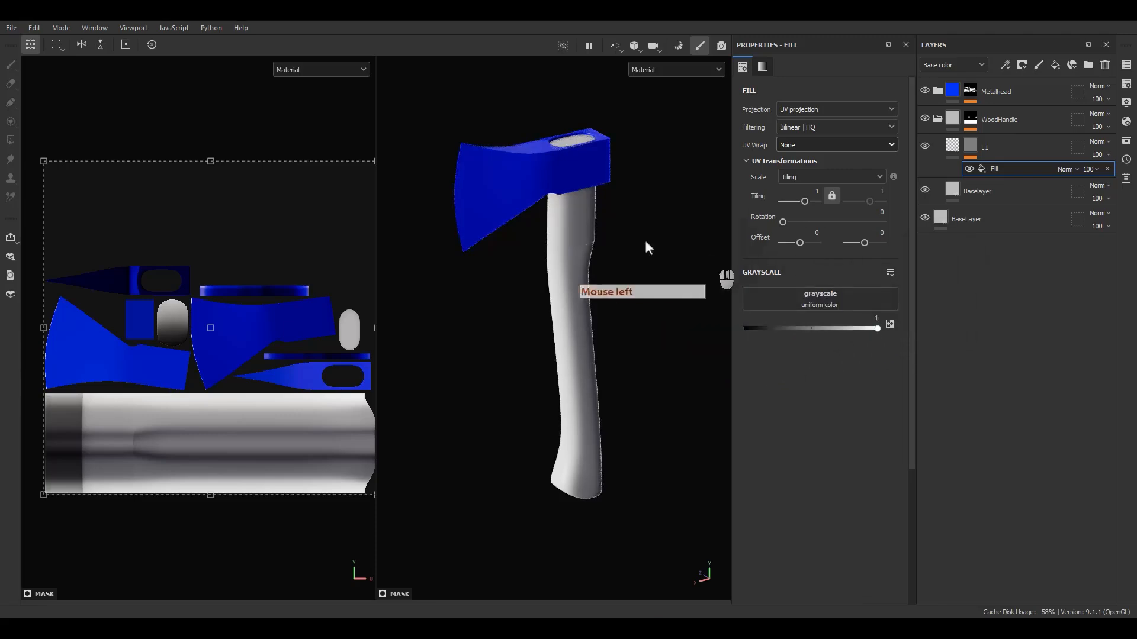
- Scale and move the mask fill into a narrow band across the upper handle's UV shell, with tiling of about 12.67 by 3.08
alt+middle_drag(276, 227, 272, 226)
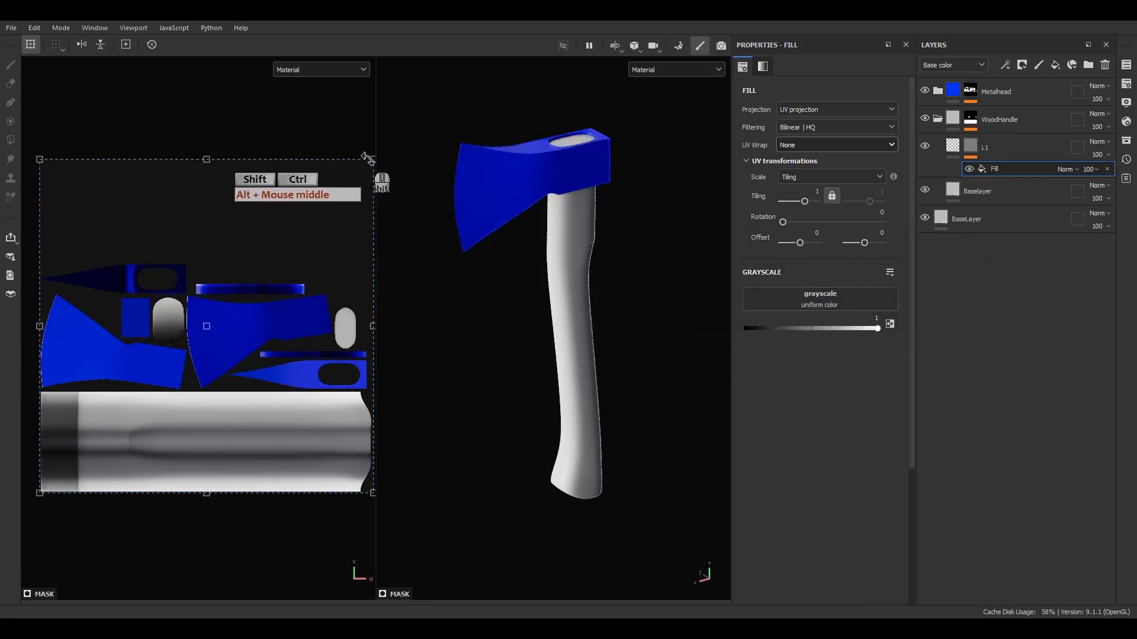
ctrl+shift+drag(368, 159, 271, 261)
drag(247, 332, 171, 448)
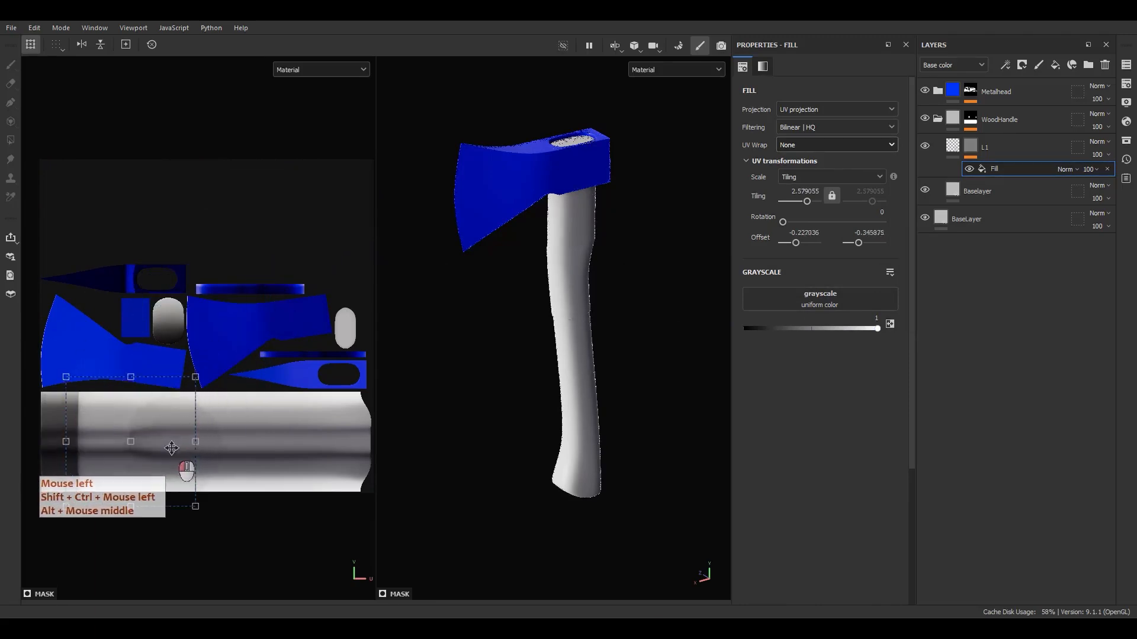
scroll(156, 446, up, 3)
ctrl+shift+drag(211, 357, 177, 384)
alt+middle_drag(249, 440, 384, 412)
scroll(286, 426, up, 2)
drag(284, 427, 195, 405)
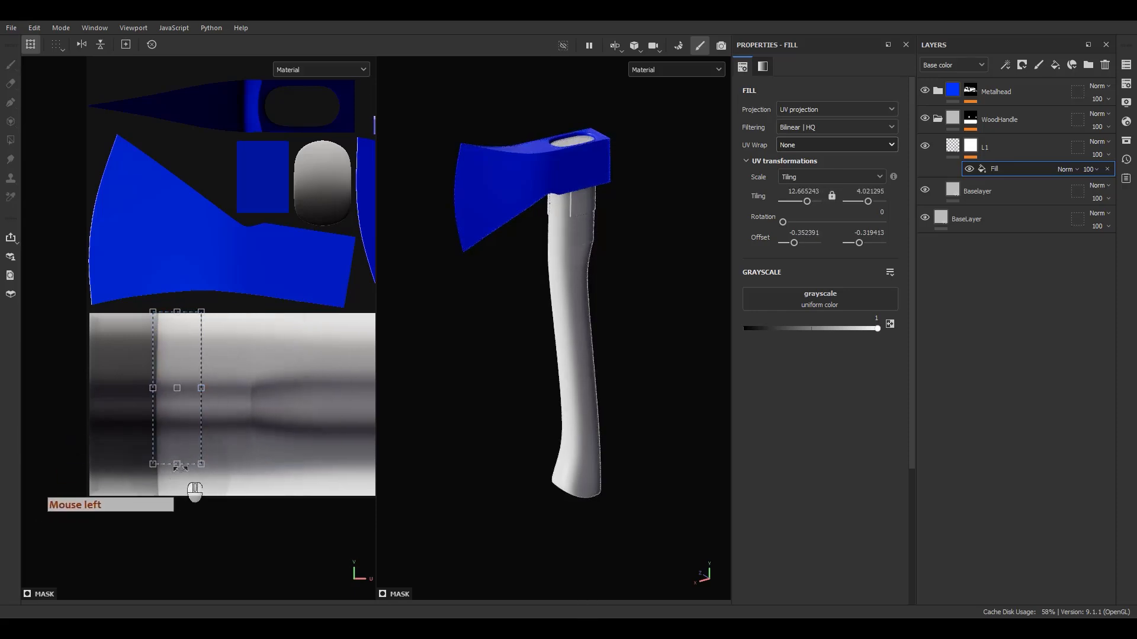
drag(177, 463, 177, 510)
- Examine the raised band below the axe head on the model, including L1's mask in isolation
scroll(556, 184, up, 5)
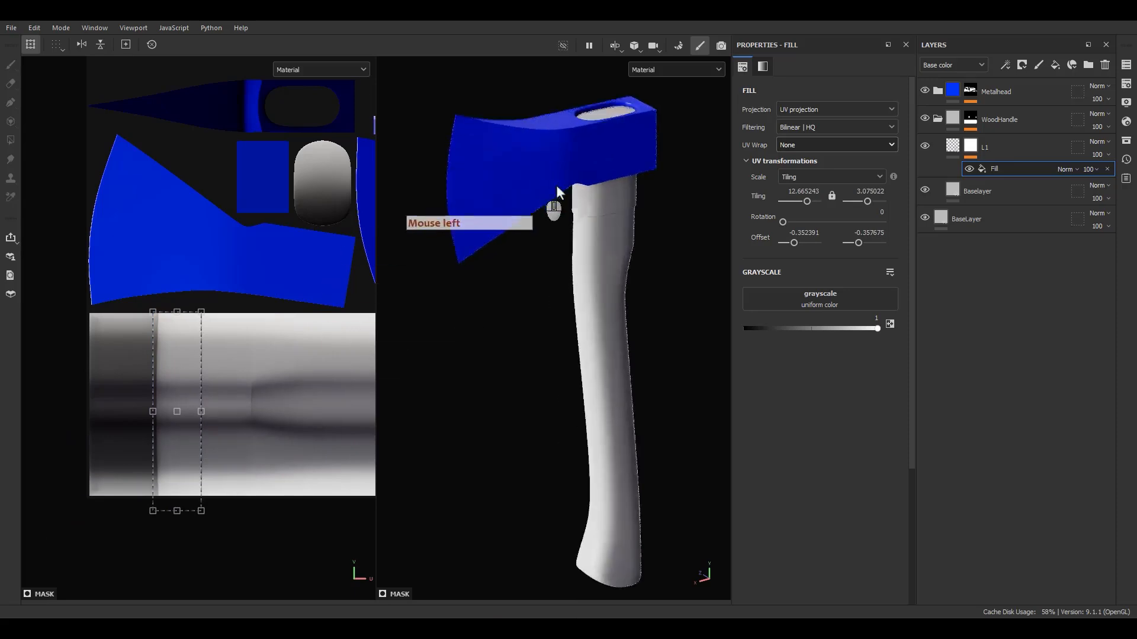
alt+middle_drag(662, 261, 573, 330)
alt+drag(574, 330, 586, 304)
alt+middle_drag(587, 305, 542, 432)
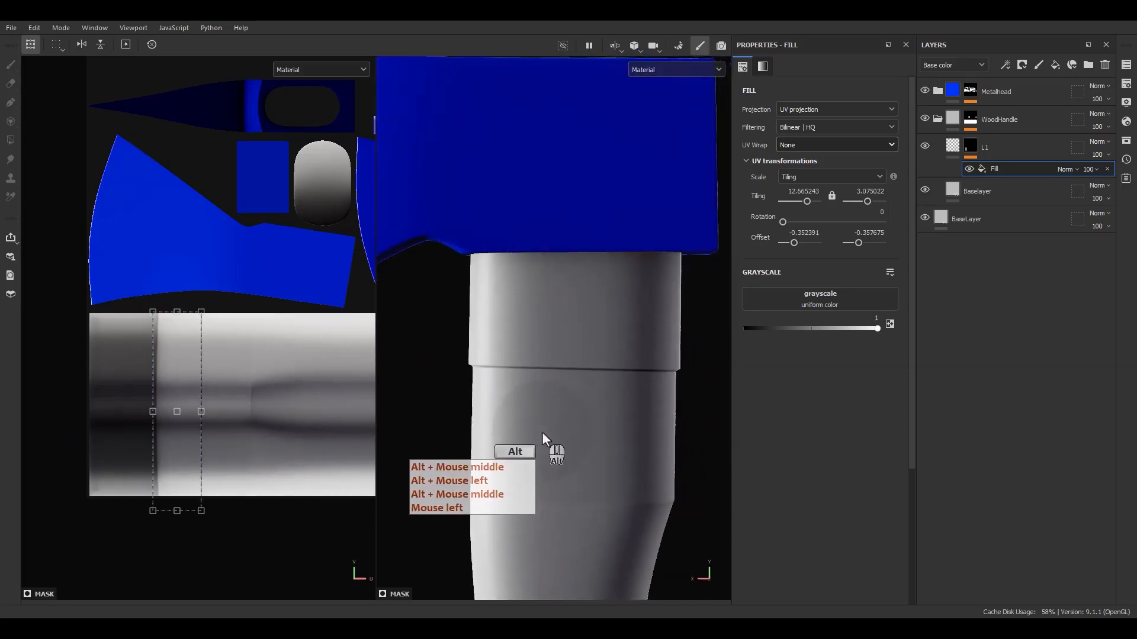
alt+right_drag(541, 432, 556, 408)
alt+drag(556, 408, 577, 379)
alt+drag(521, 350, 669, 338)
alt+click(971, 146)
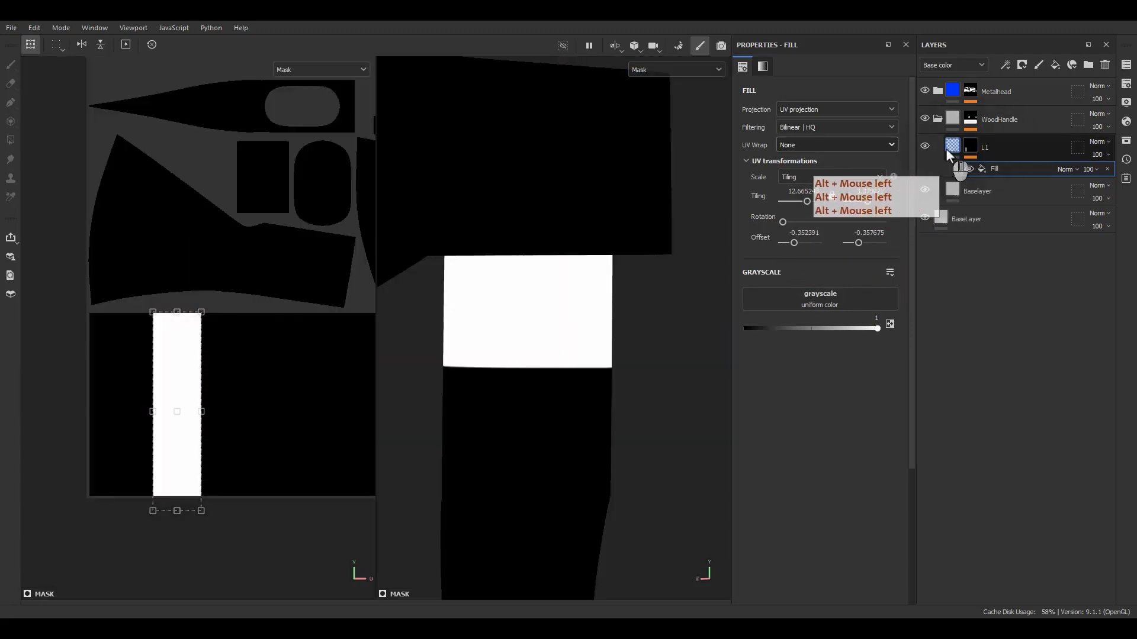
- Set L1's height to 0.3 and check the raised band on the handle
click(947, 147)
drag(824, 407, 842, 402)
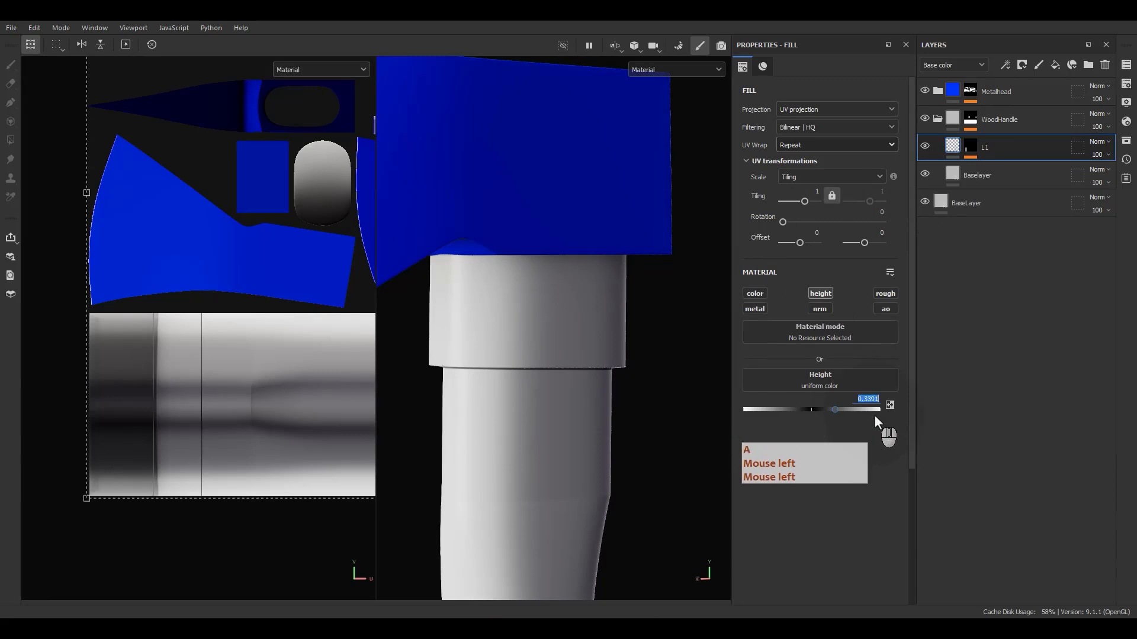
text(.3)
key(Return)
alt+drag(487, 382, 642, 332)
alt+middle_drag(642, 333, 627, 323)
mouse_move(628, 323)
alt+right_down()
mouse_move(609, 310)
mouse_move(613, 329)
alt+right_up()
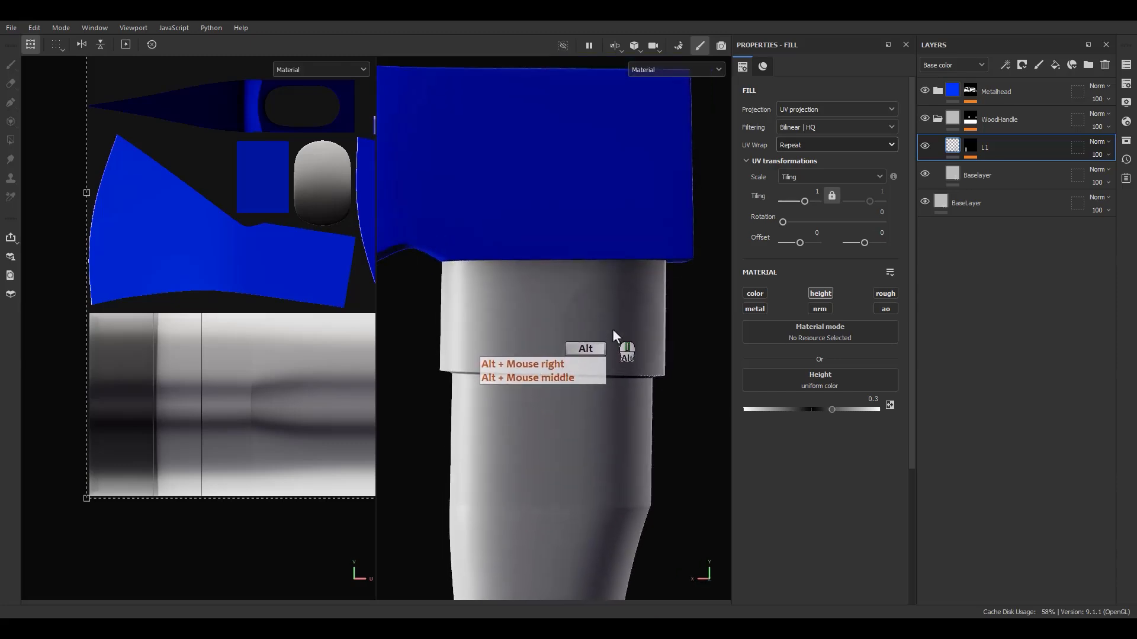
alt+middle_drag(614, 331, 676, 276)
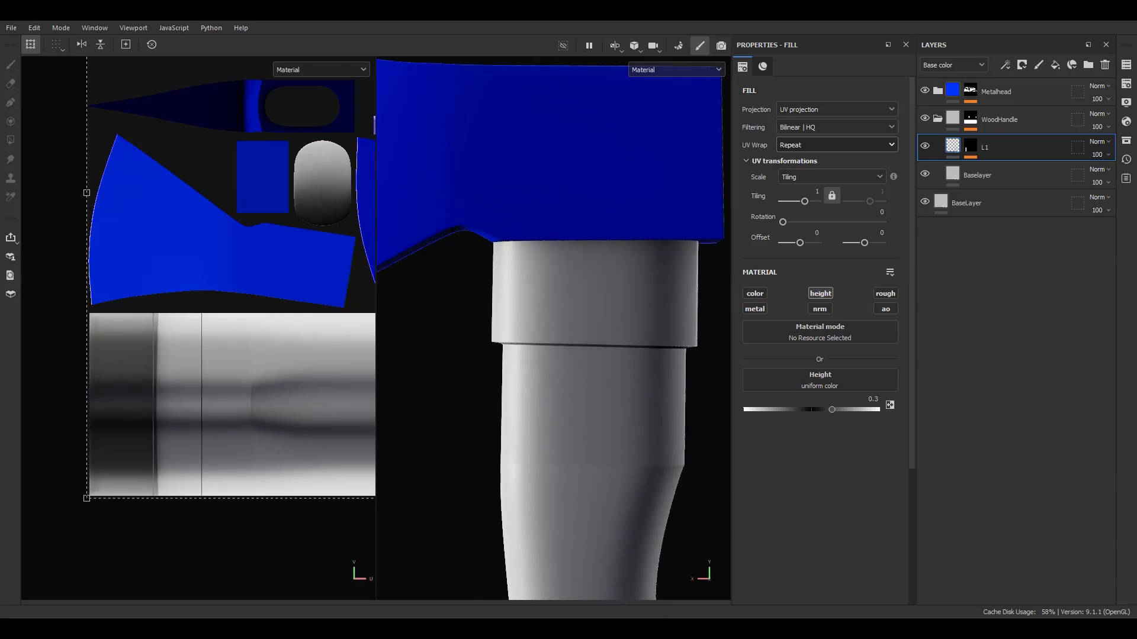
- Check the reference image, and add a second fill above the first in L1's mask with grayscale set to 1
right_drag(1136, 349, 763, 336)
alt+middle_drag(605, 369, 573, 376)
click(968, 152)
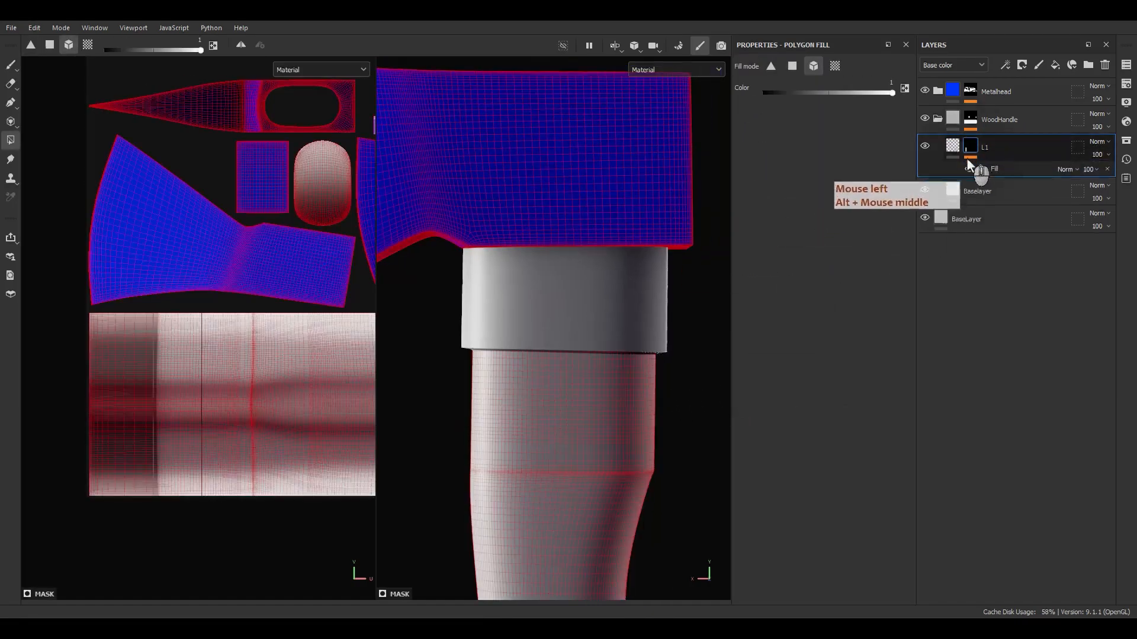
right_click(987, 172)
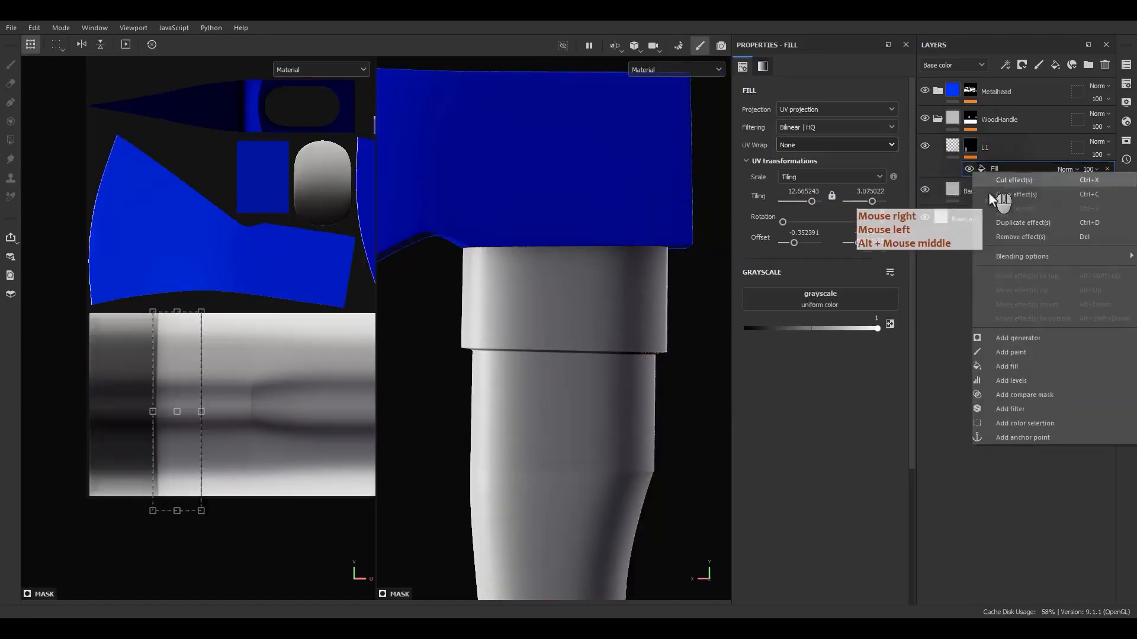
click(999, 367)
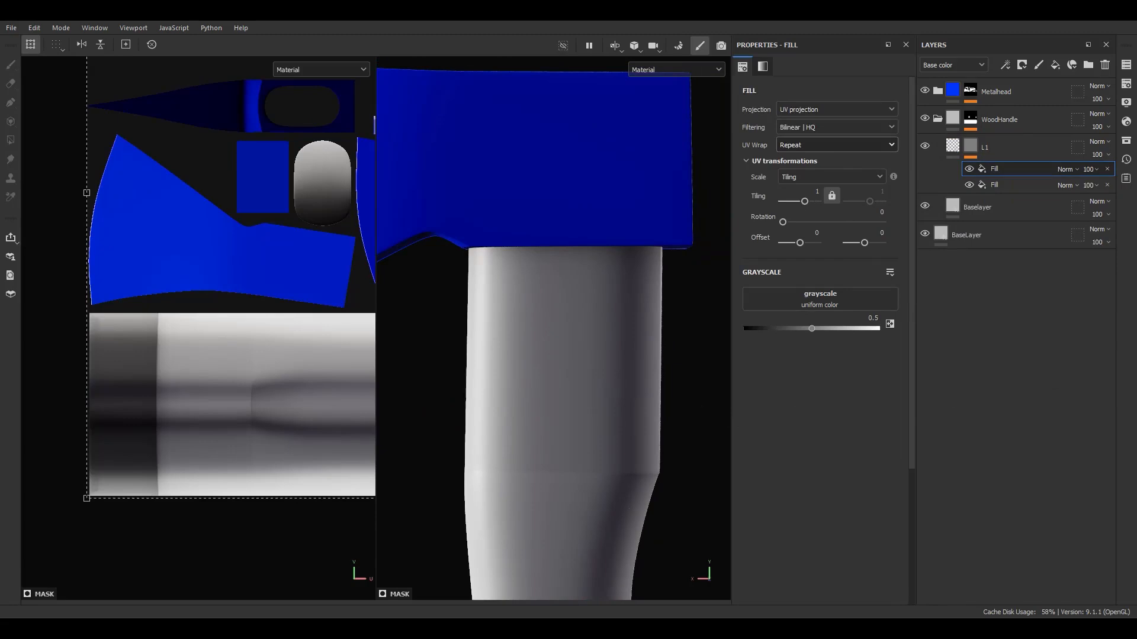
click(991, 190)
drag(812, 328, 916, 332)
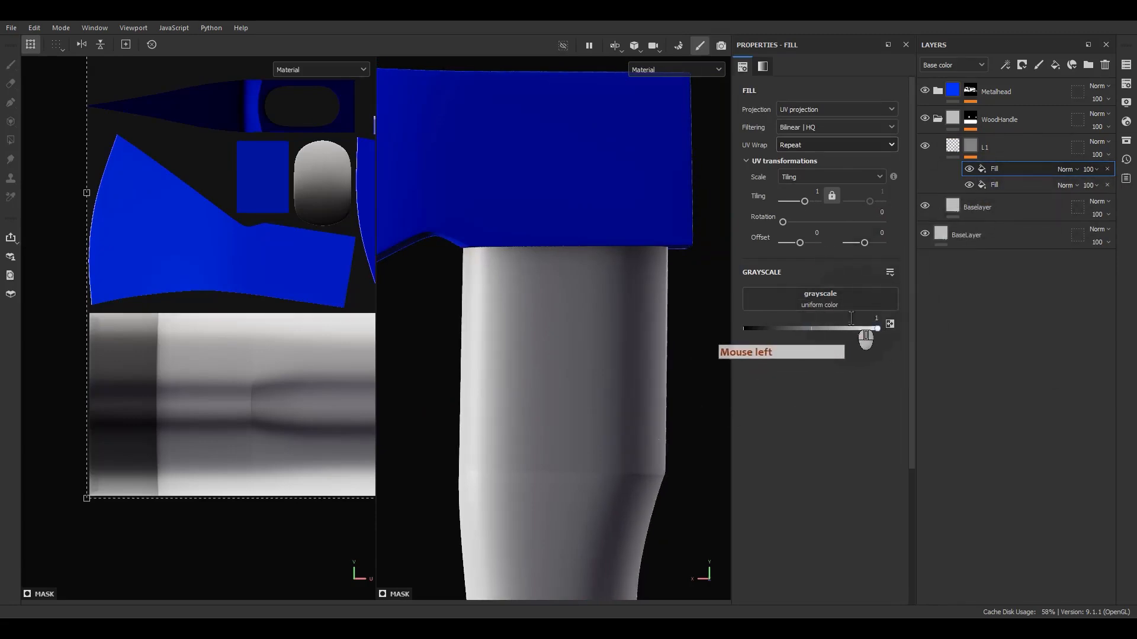
- Set the second mask fill's blend mode to Subtract and its UV Wrap to None
click(1066, 169)
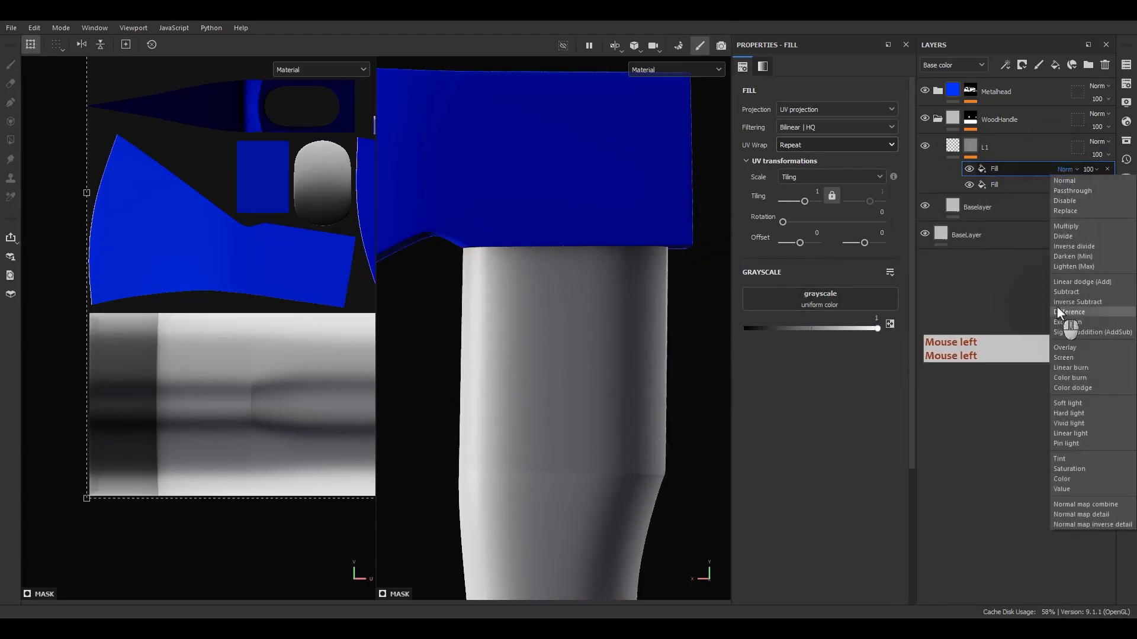
click(1069, 295)
click(802, 146)
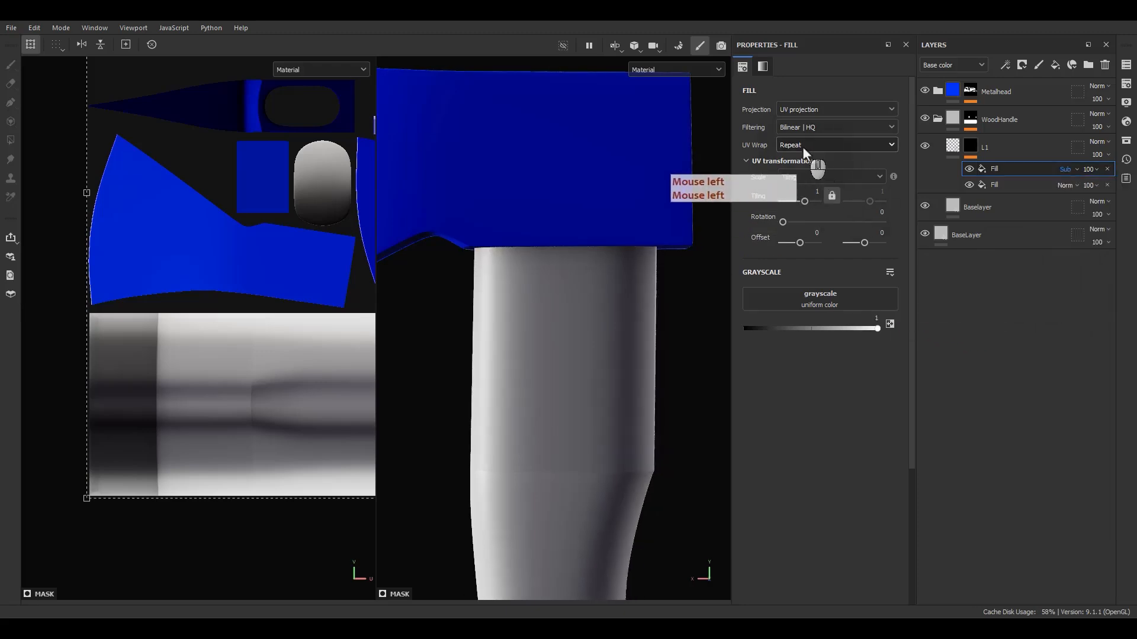
click(788, 160)
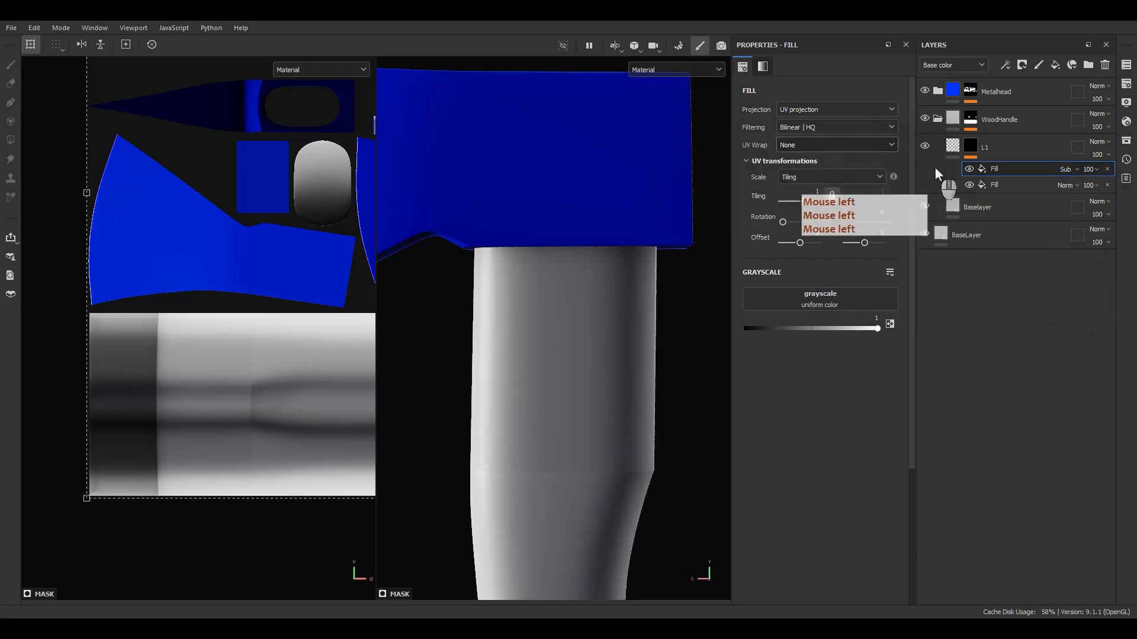
- Display L1's mask on the model and change the subtracting fill's projection to Spherical projection
alt+click(971, 147)
scroll(624, 293, down, 5)
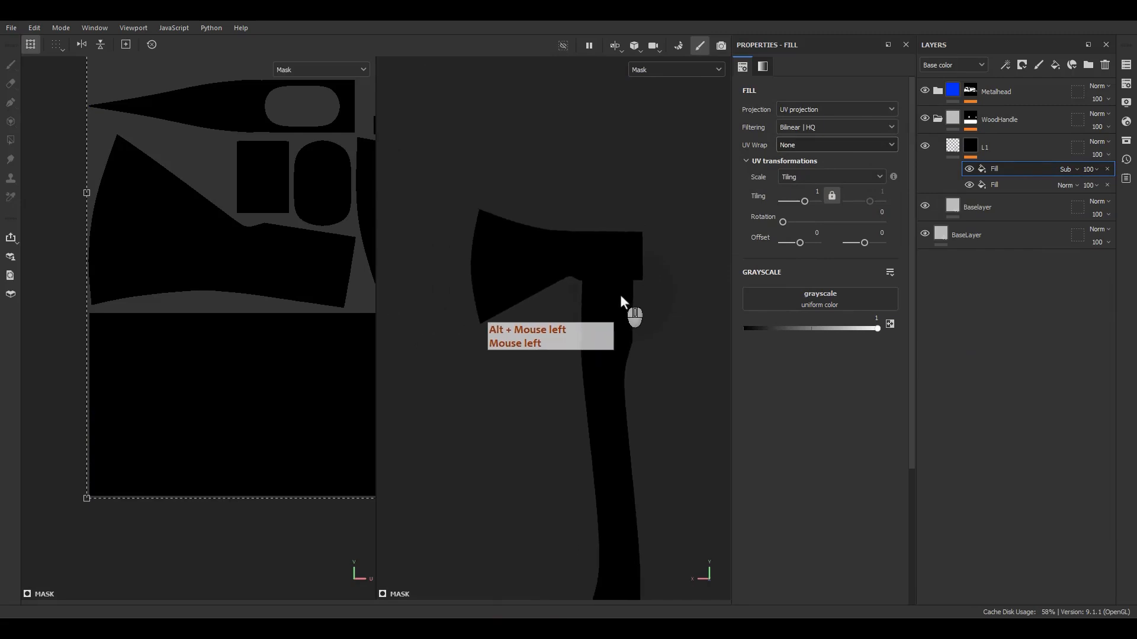
alt+middle_drag(620, 293, 593, 253)
scroll(610, 198, up, 5)
scroll(612, 207, up, 2)
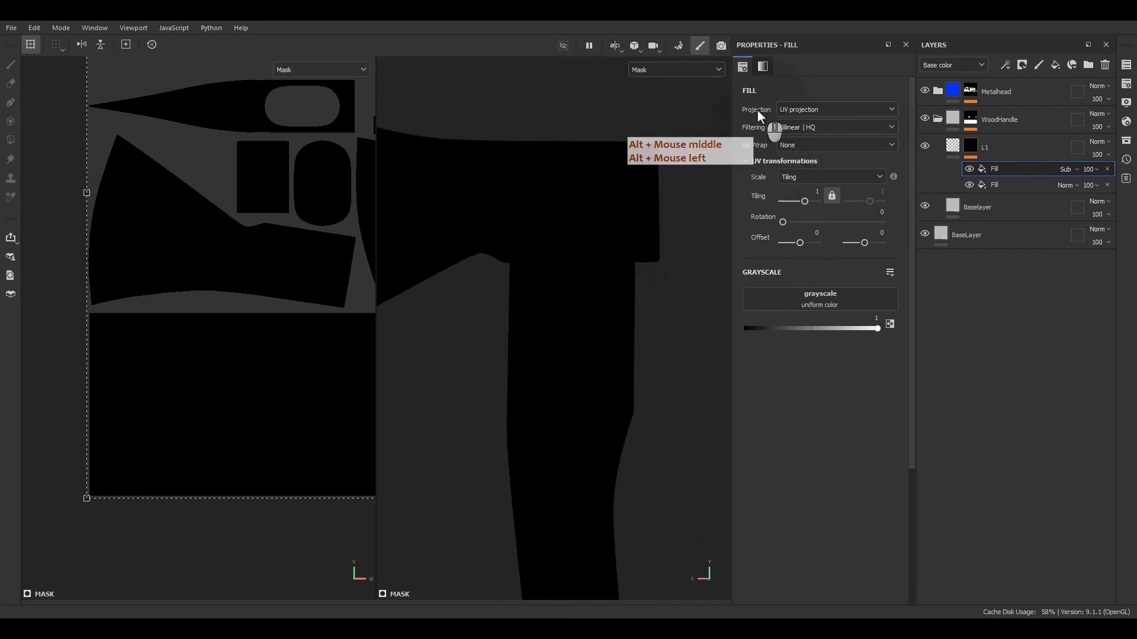
click(793, 108)
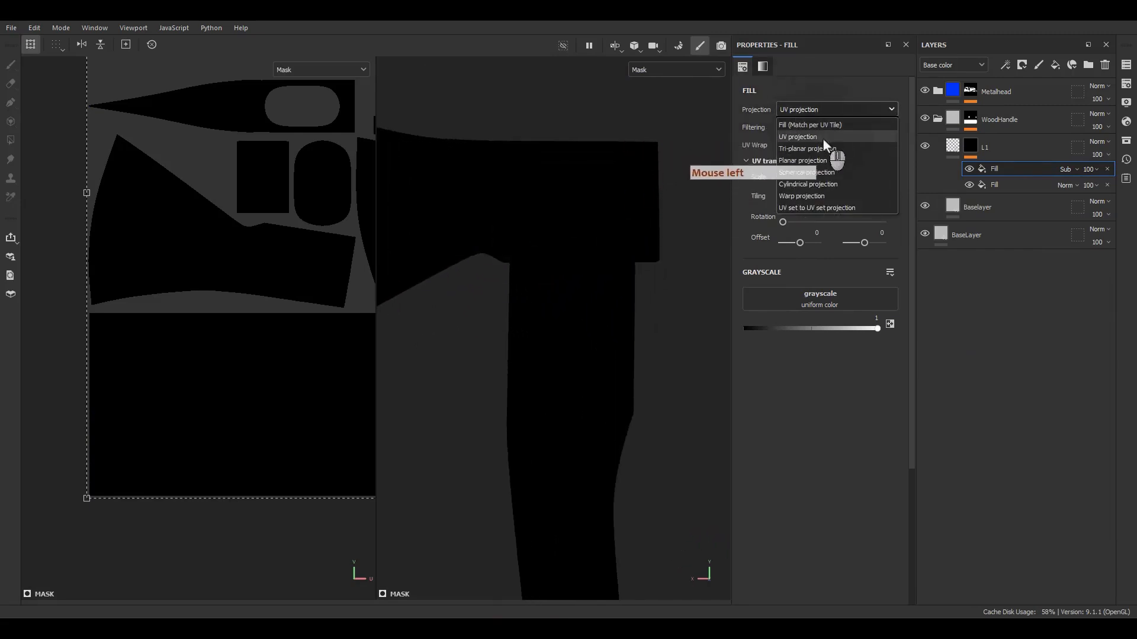
click(815, 175)
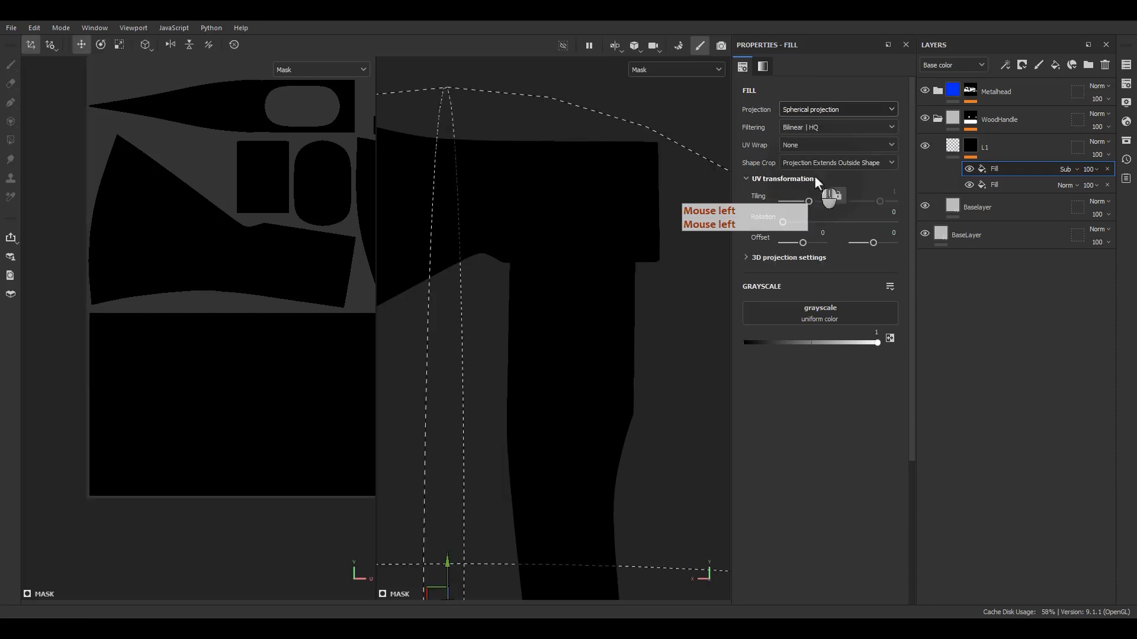
- Set the subtracting fill's Shape Crop to Projection Cropped to Shape
scroll(621, 260, down, 5)
alt+middle_drag(596, 295, 699, 201)
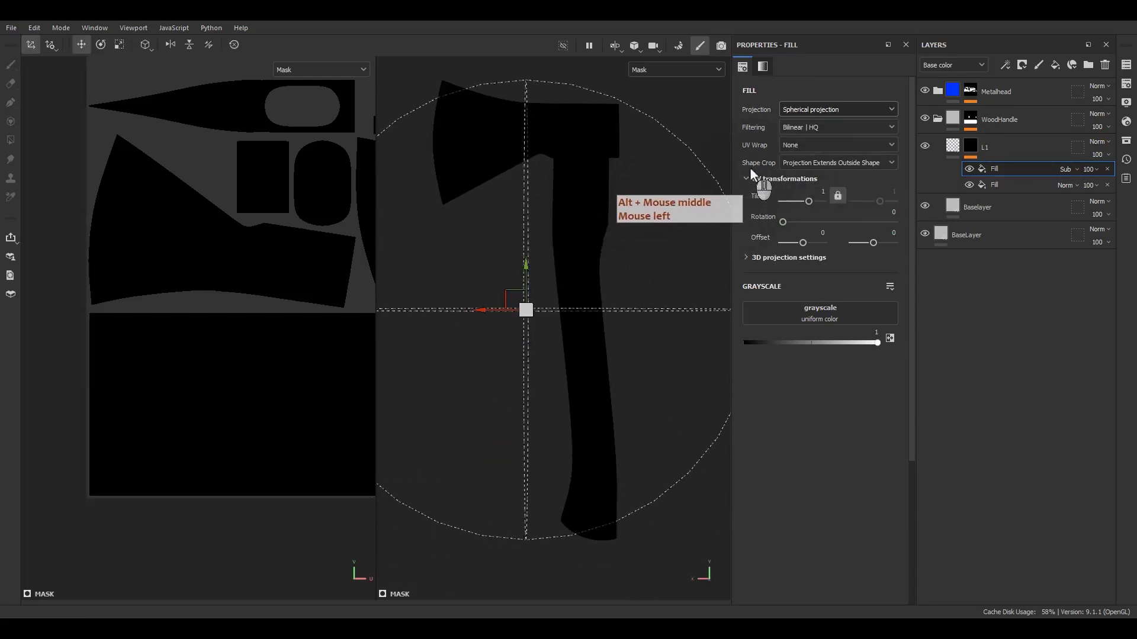
click(792, 164)
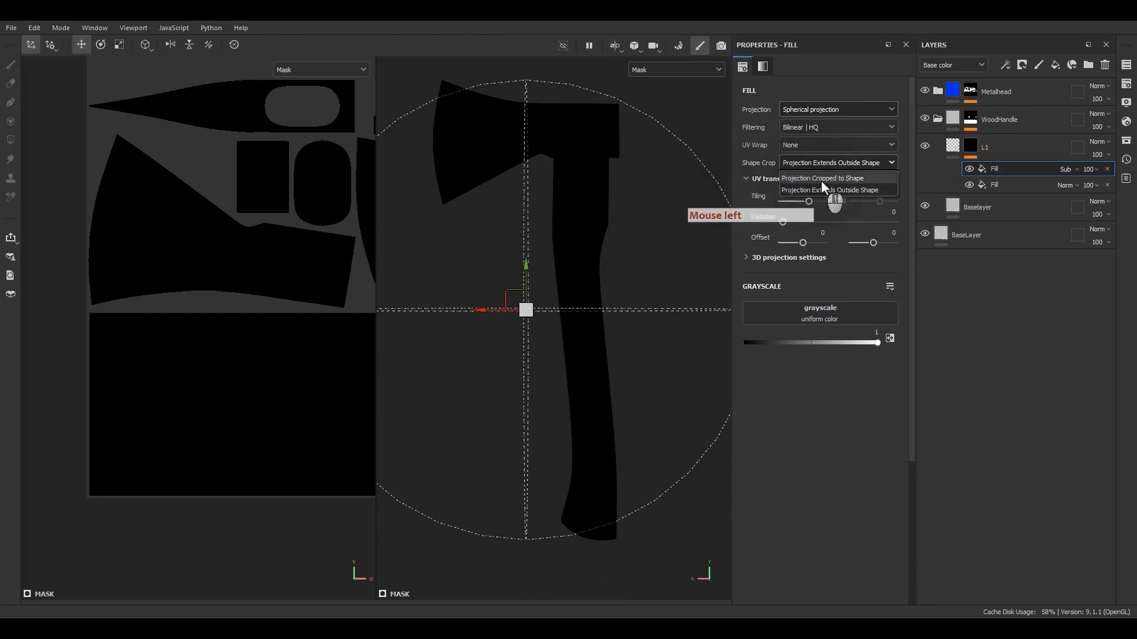
click(842, 178)
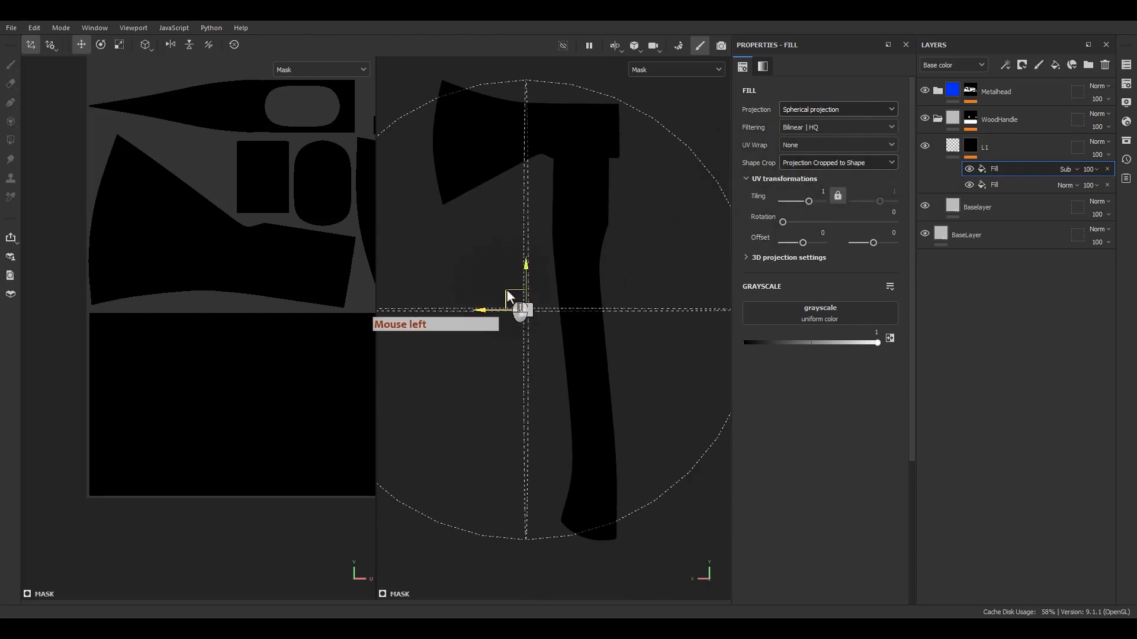
- Position the spherical projection so its curved edge subtracts all of the band except the handle's corner just under the axe head
drag(508, 296, 699, 340)
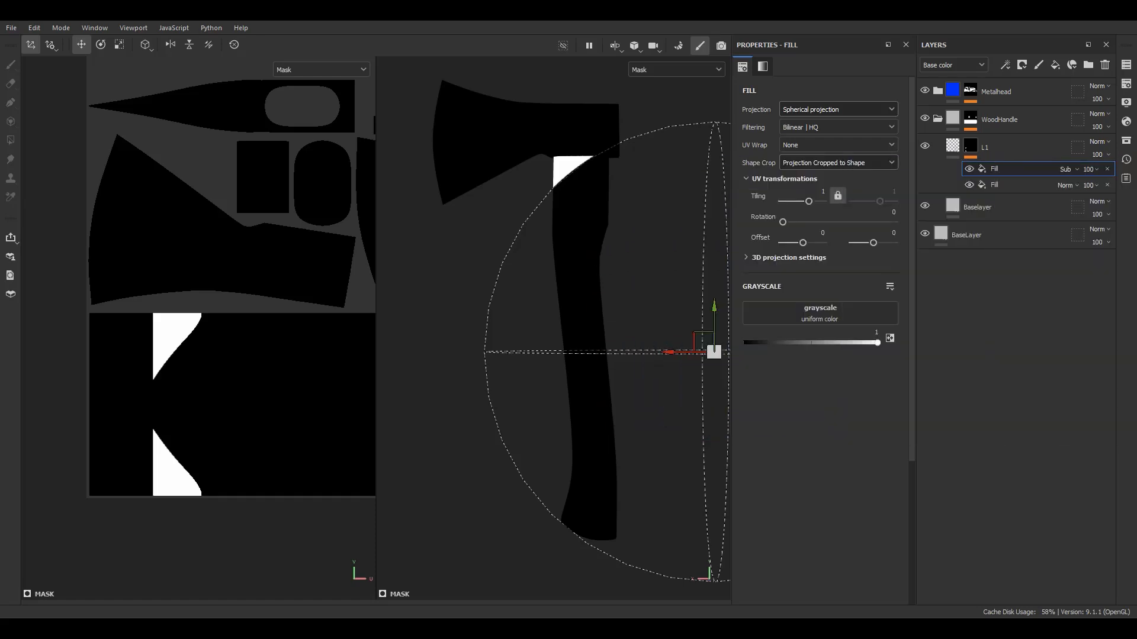
alt+right_drag(604, 251, 520, 318)
alt+middle_drag(520, 318, 604, 385)
drag(709, 485, 521, 382)
key(r)
key(w)
scroll(609, 337, up, 2)
key(r)
key(w)
mouse_move(646, 373)
mouse_down()
mouse_move(665, 388)
mouse_move(667, 373)
mouse_up()
key(r)
alt+drag(528, 279, 583, 275)
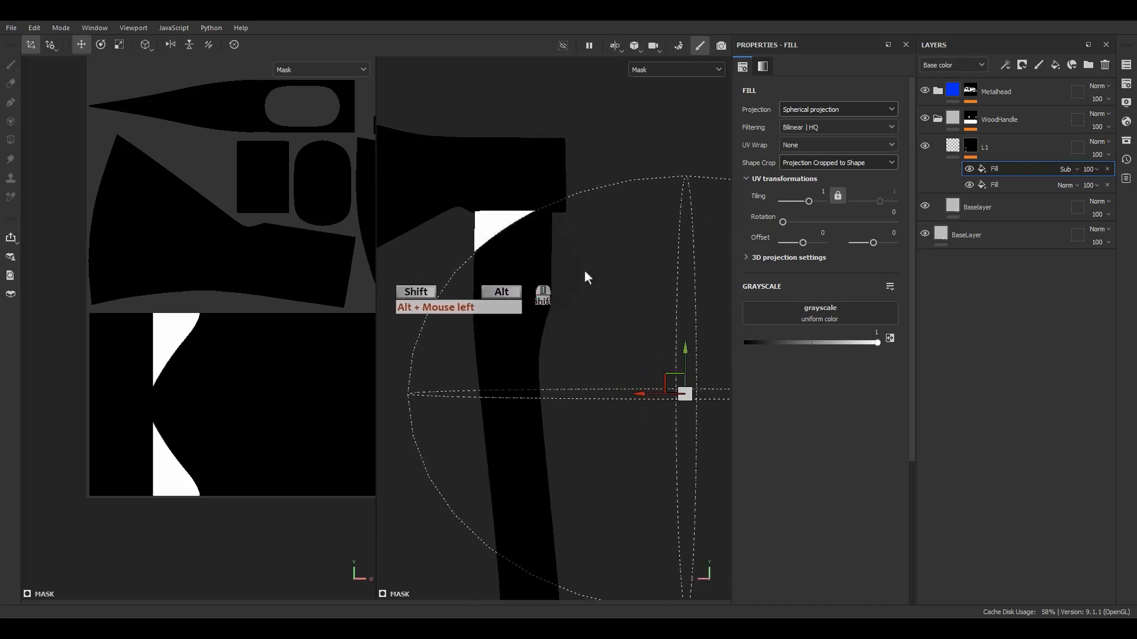
- Inspect the jagged curved edge on the handle and add a Blur filter above the subtracting fill in L1's mask
click(955, 157)
alt+drag(602, 216, 508, 381)
click(965, 150)
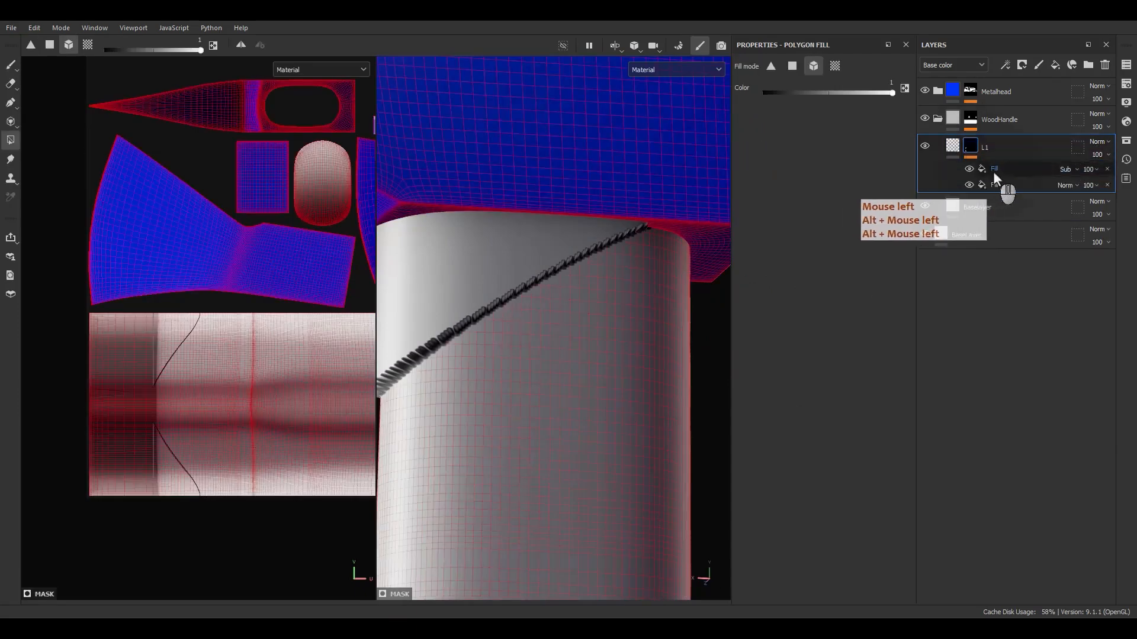
right_click(993, 171)
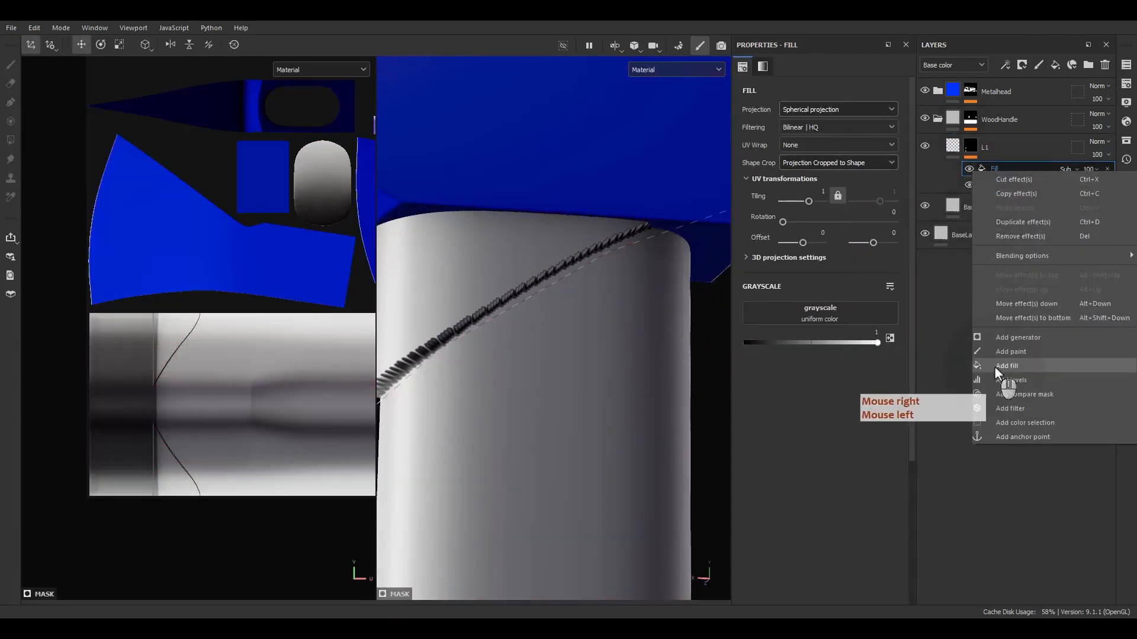
click(1006, 409)
click(826, 97)
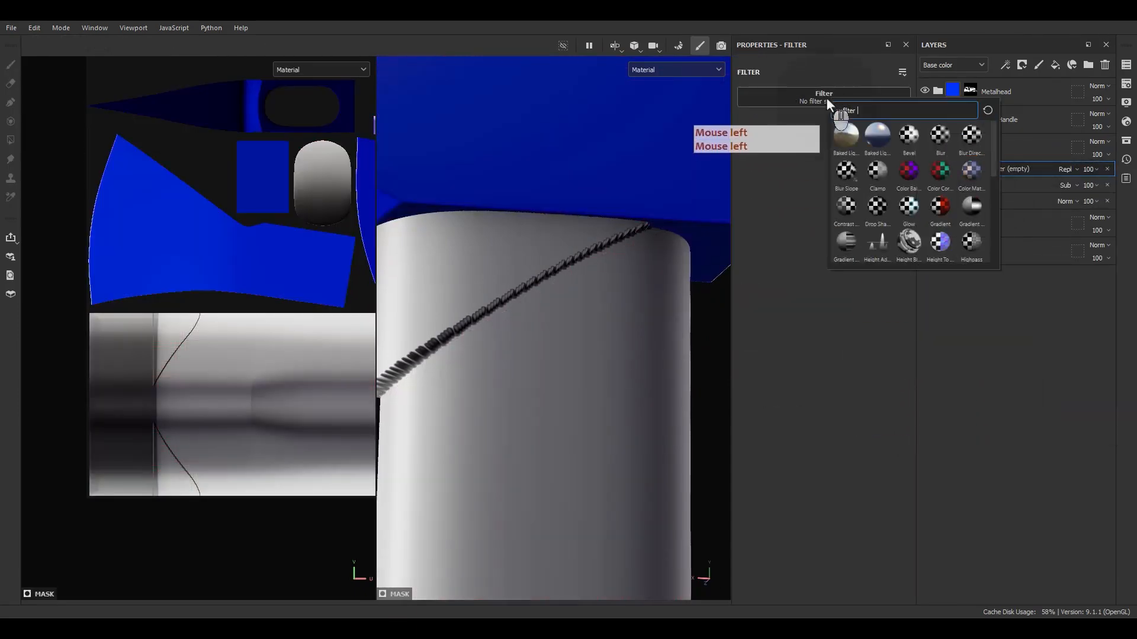
click(940, 135)
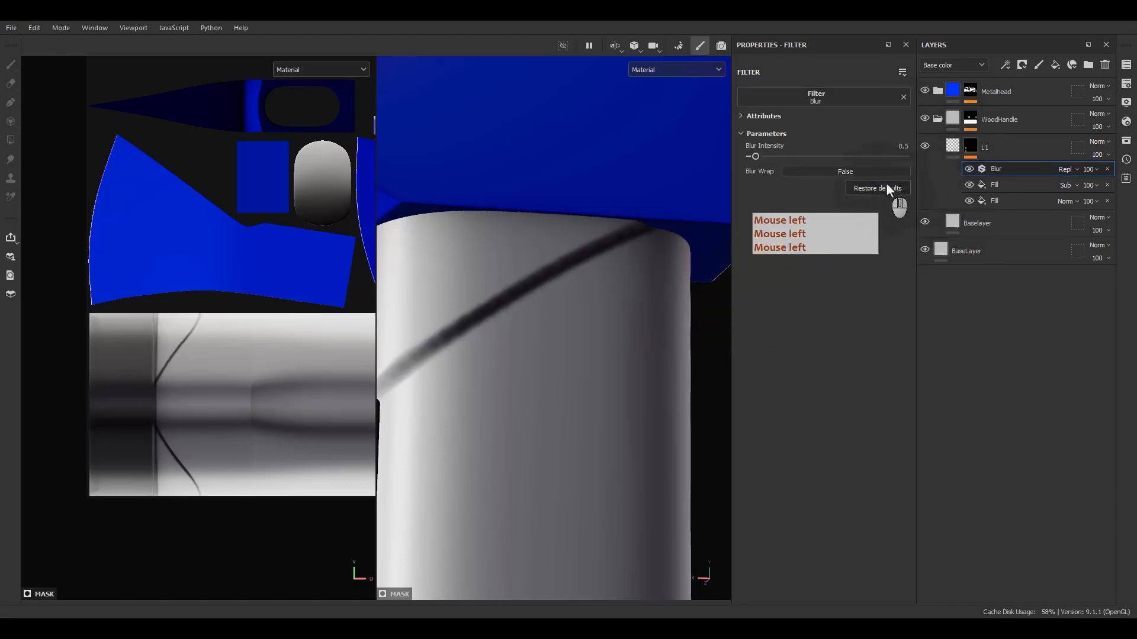
- Try Blur Intensity values of 0.15, 0.2 and 0.3 on the mask's Blur filter
click(903, 145)
text(.15)
key(Return)
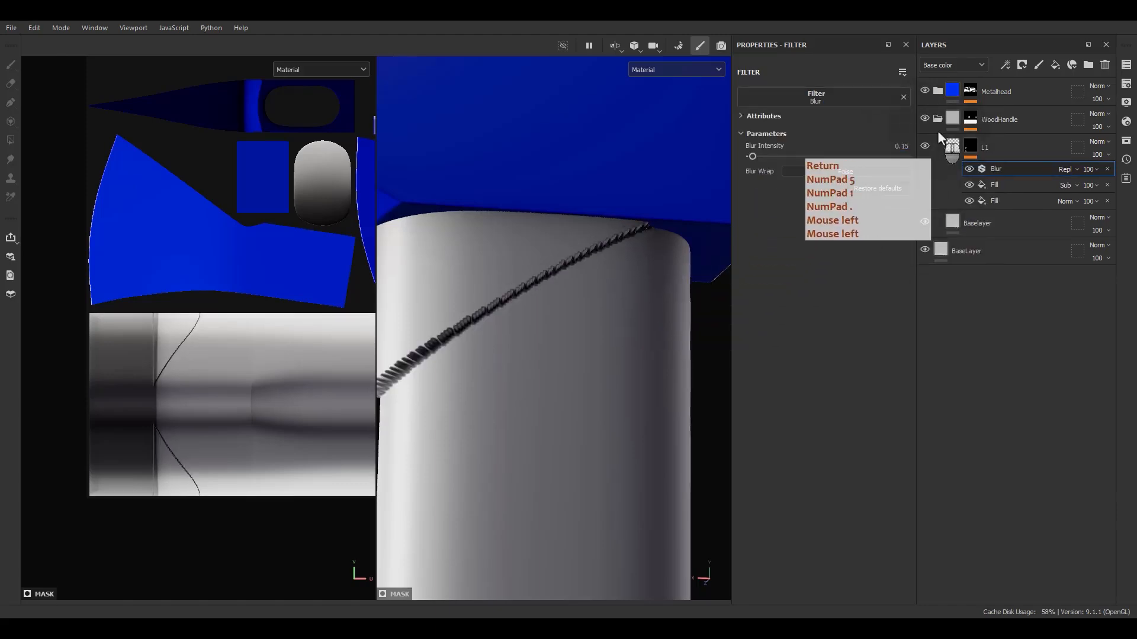
click(901, 146)
text(.2)
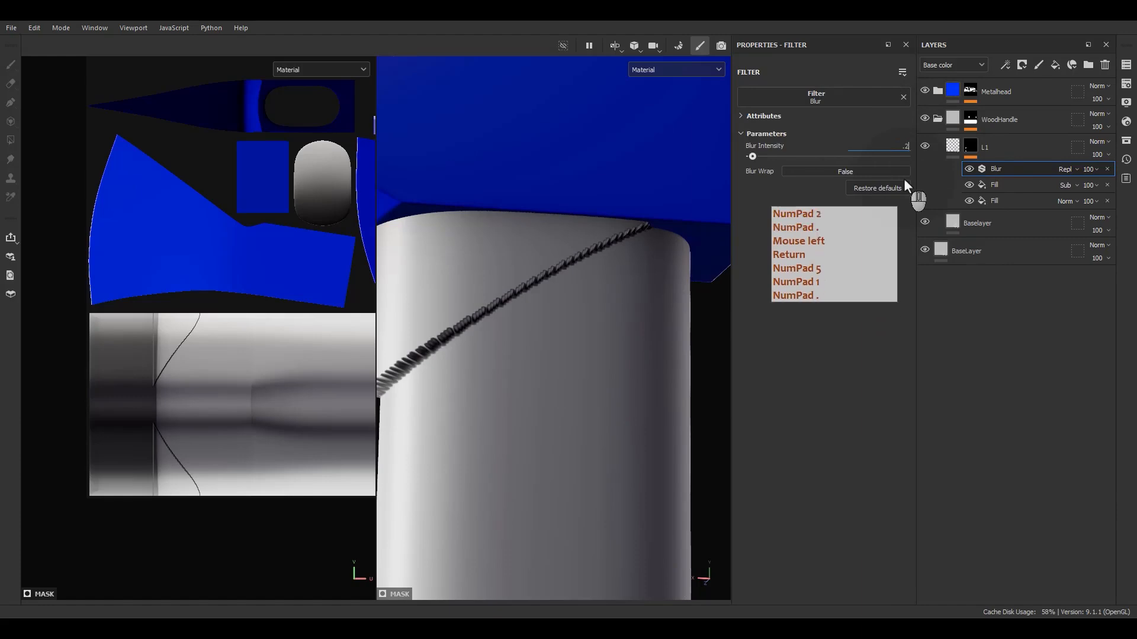
key(Return)
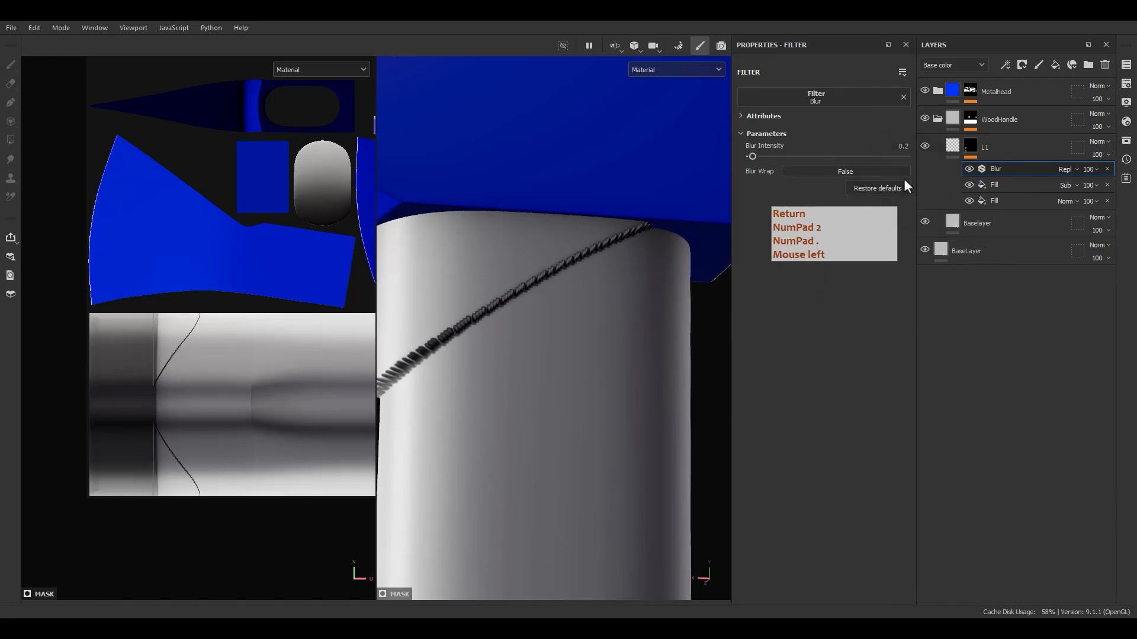
alt+right_drag(424, 427, 498, 389)
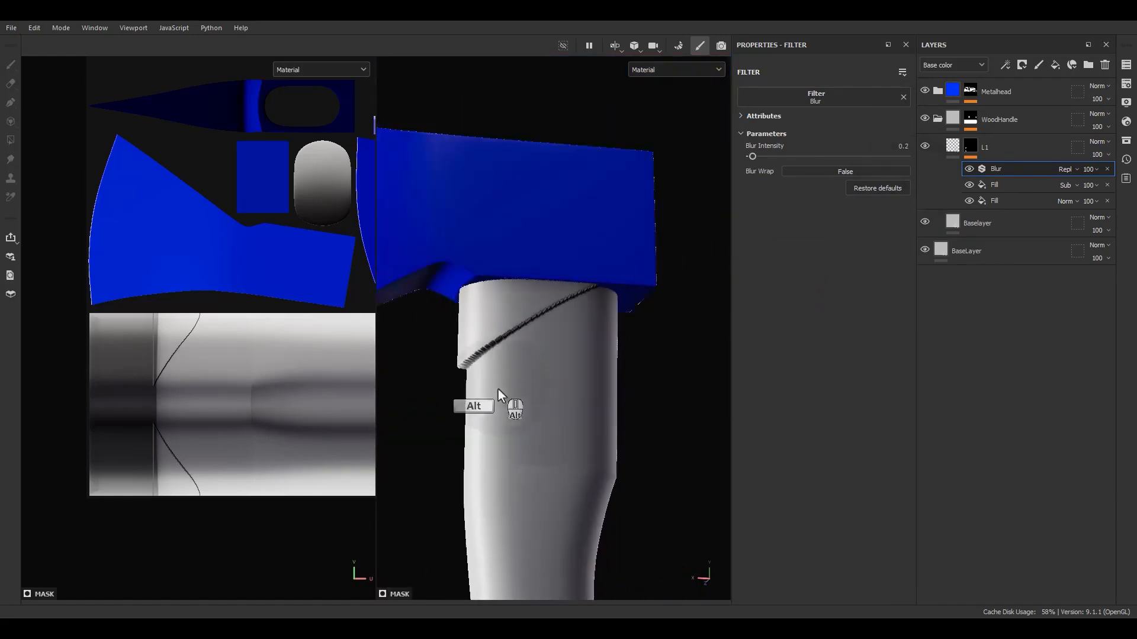
alt+drag(498, 389, 864, 157)
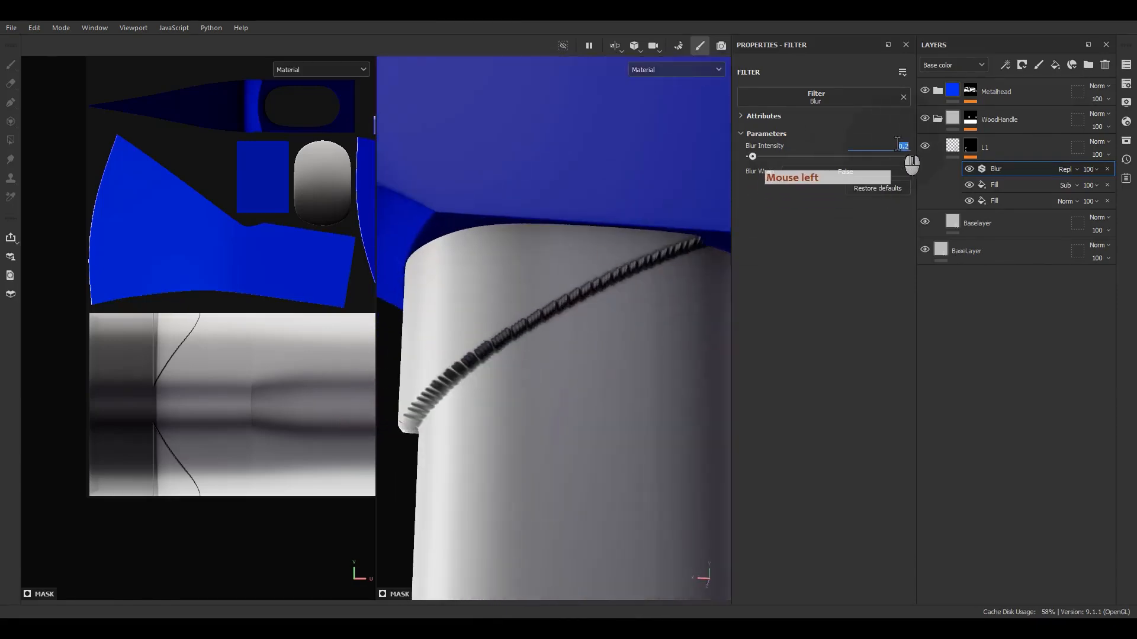
text(.3)
key(Return)
alt+drag(711, 243, 680, 298)
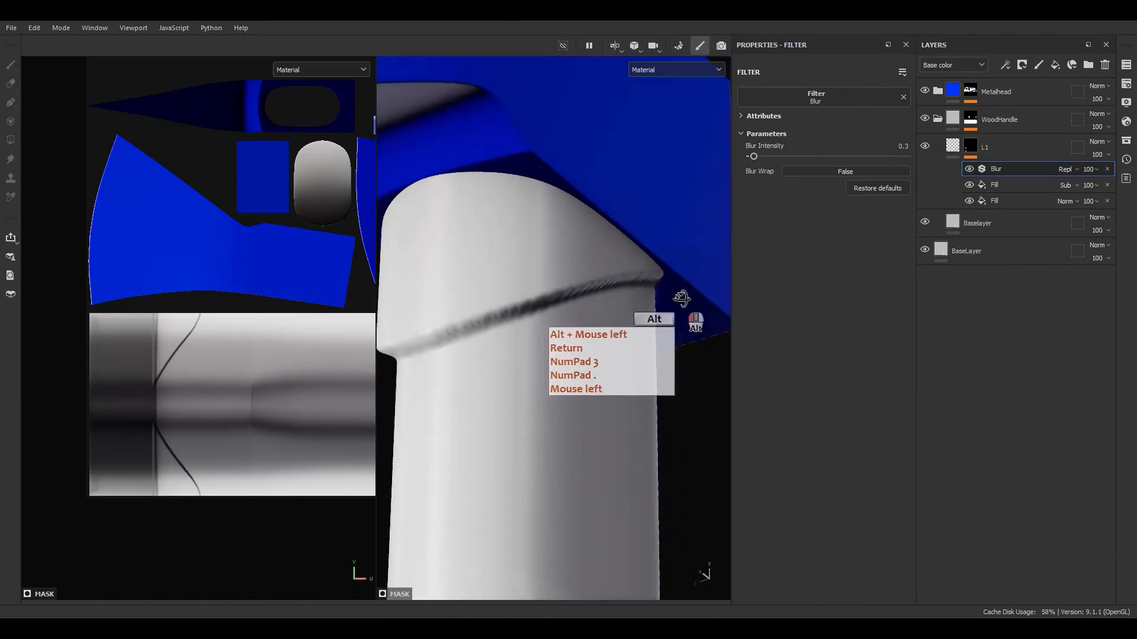
- Set the Blur Intensity to 0.4 and inspect the smoothed curved edge around the handle
click(904, 146)
text(.4)
key(Return)
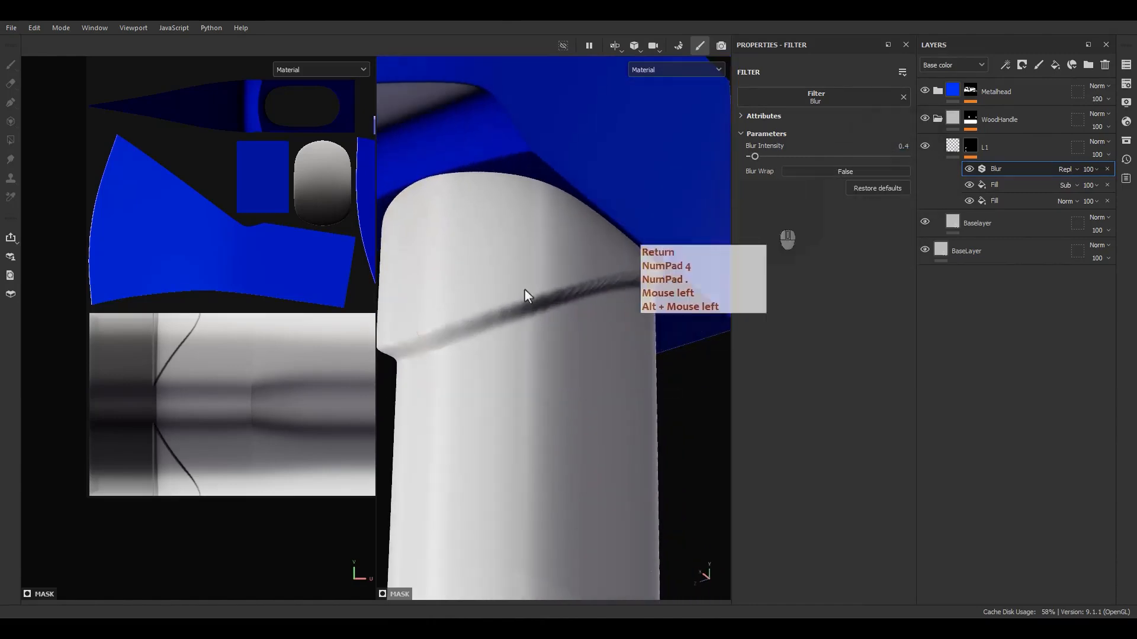
alt+drag(525, 290, 385, 338)
alt+right_drag(385, 337, 482, 231)
alt+drag(482, 231, 661, 303)
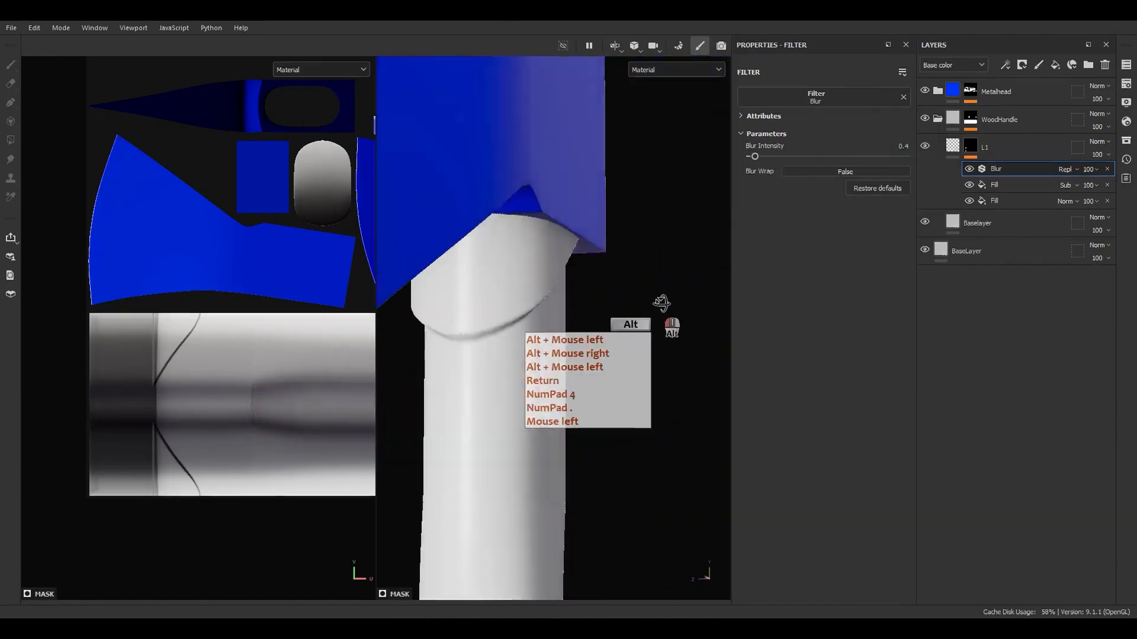
alt+right_drag(661, 303, 557, 316)
alt+drag(557, 316, 569, 324)
alt+right_drag(569, 325, 510, 147)
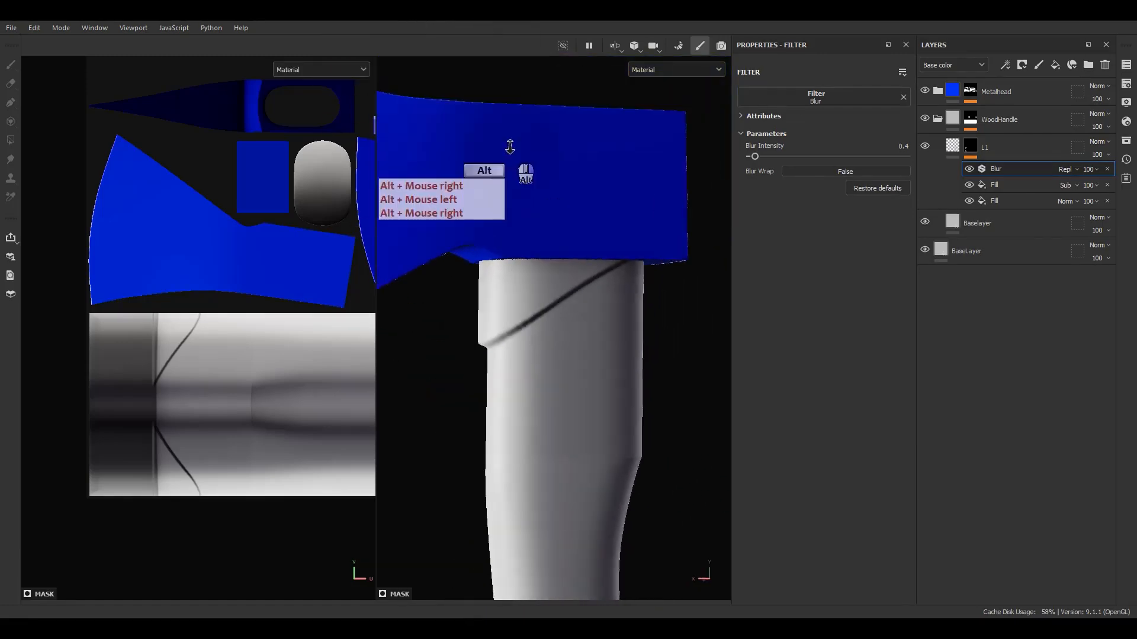
click(563, 169)
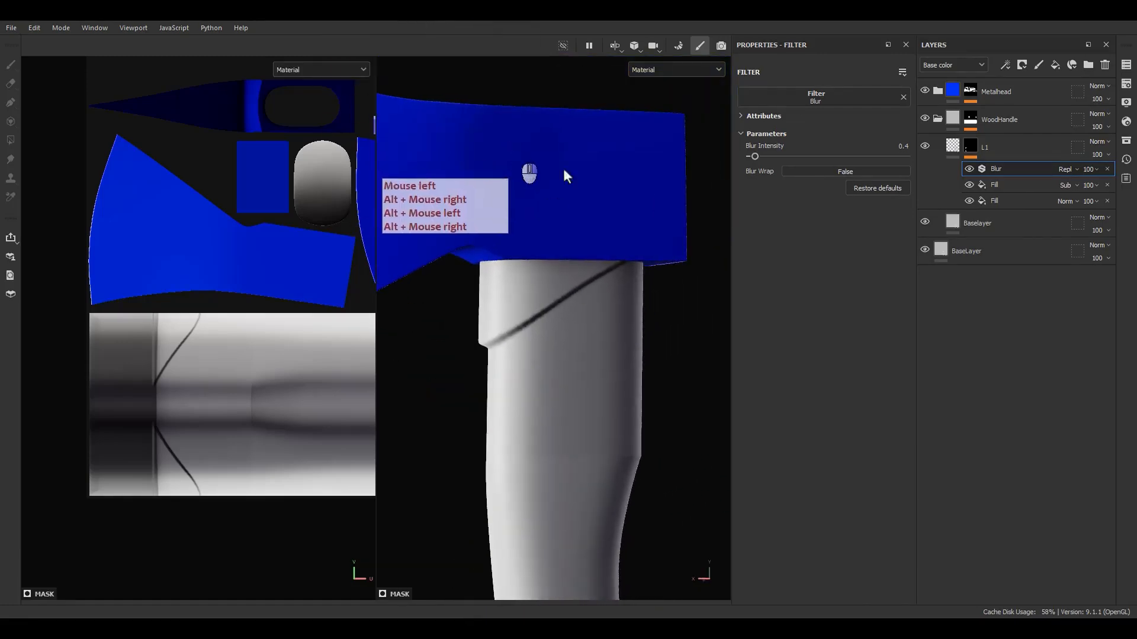
- Add a paint effect between the Blur filter and the subtracting fill in L1's mask, and examine the notches in the reference image
right_click(998, 192)
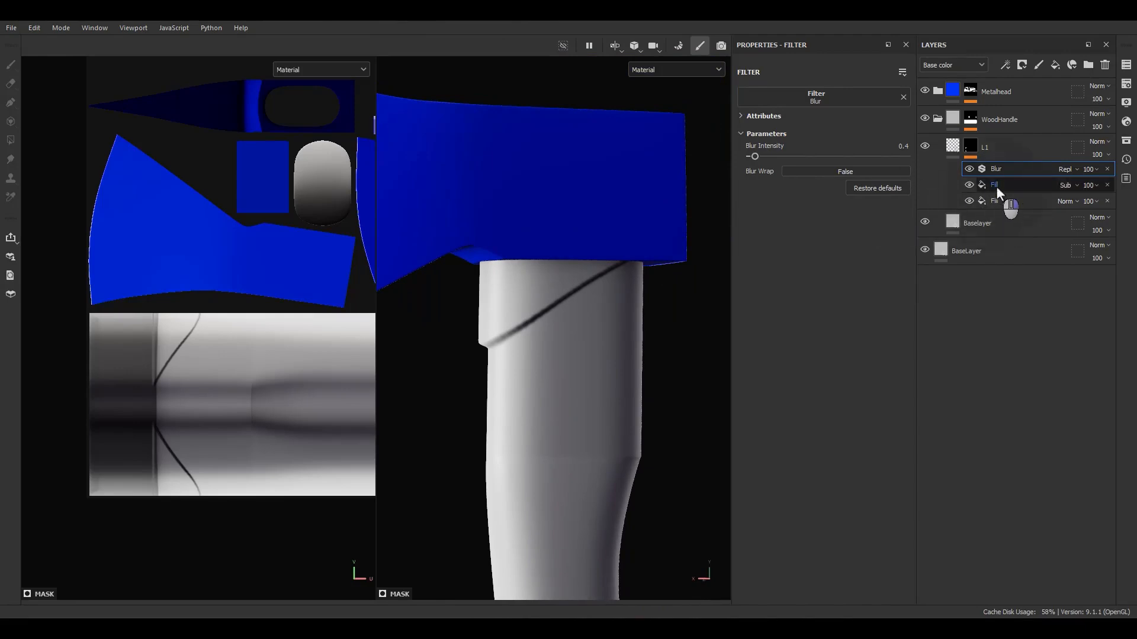
click(1014, 367)
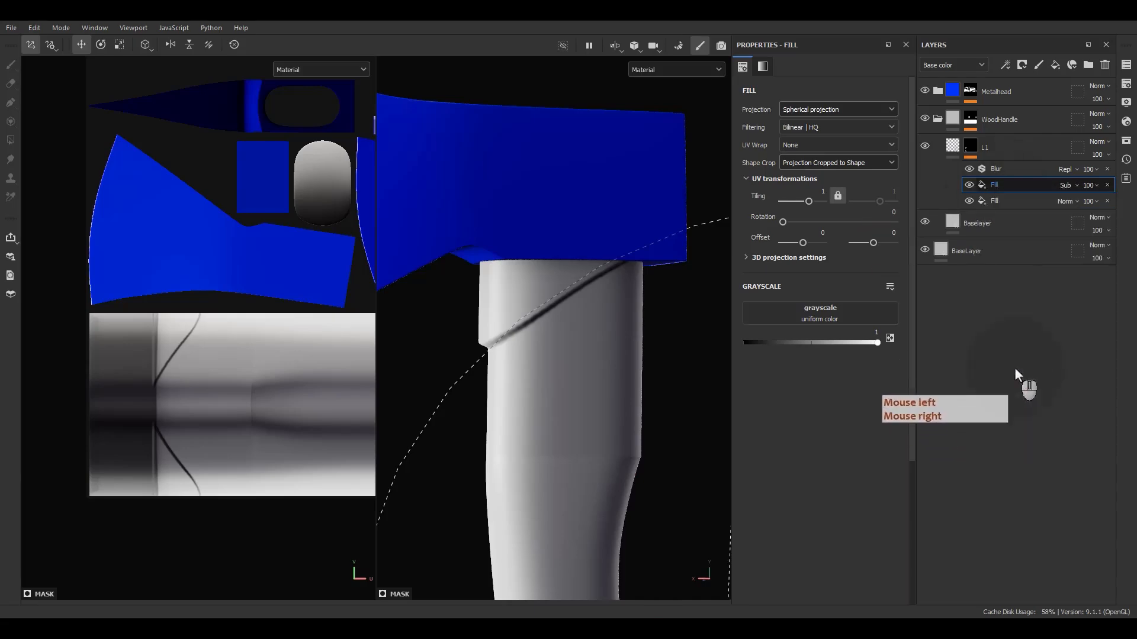
right_drag(1136, 331, 843, 332)
scroll(846, 335, up, 4)
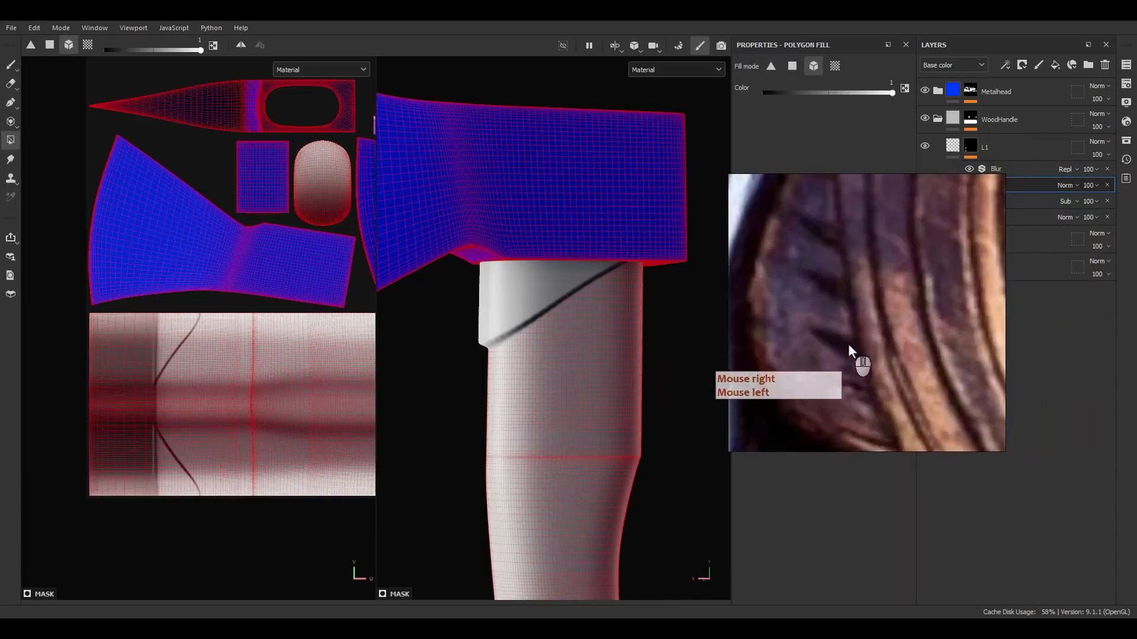
scroll(848, 343, down, 3)
scroll(830, 269, up, 2)
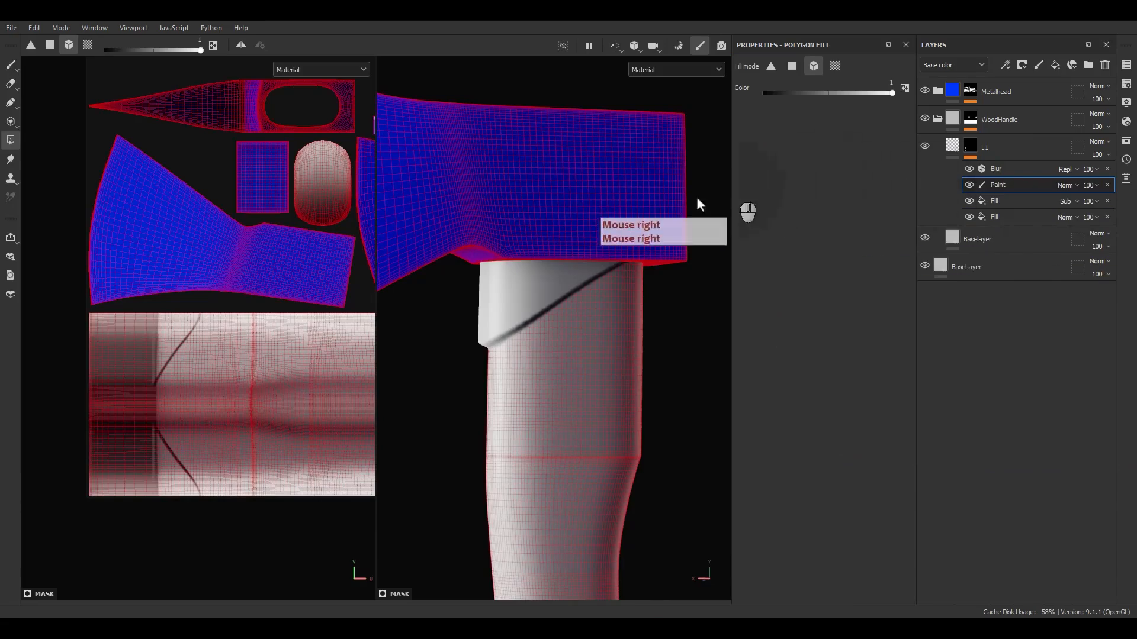
- Activate the path painting tool and enable mirror symmetry set to Mirror Z
click(11, 103)
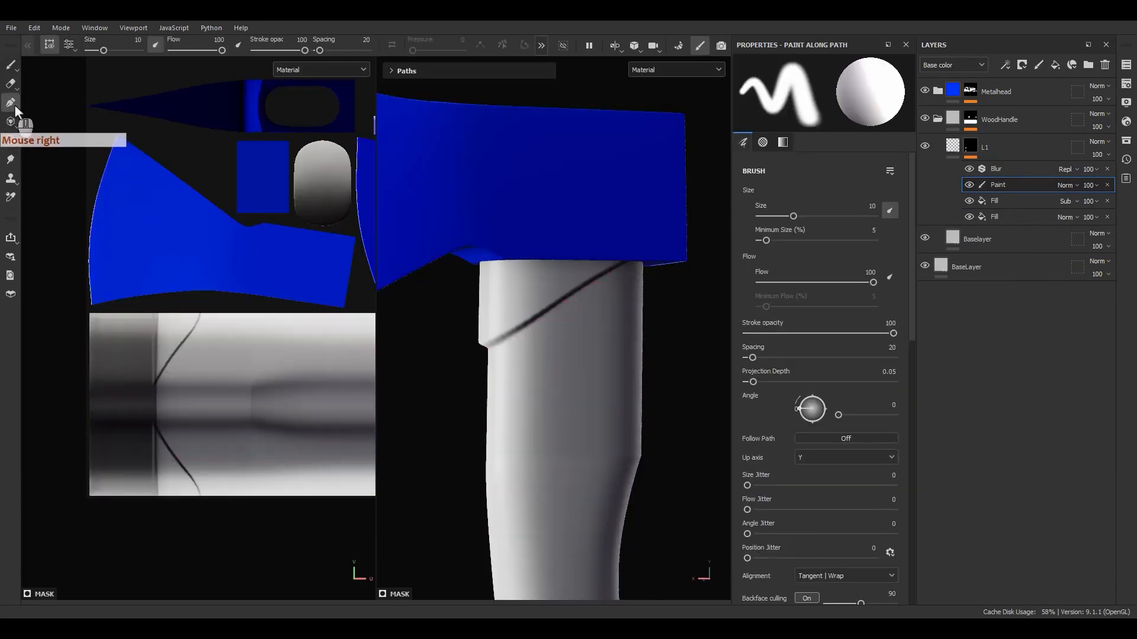
mouse_move(495, 299)
alt+mouse_down()
mouse_move(594, 311)
mouse_move(563, 284)
mouse_move(620, 311)
mouse_move(623, 263)
mouse_move(571, 346)
alt+mouse_up()
click(540, 46)
click(501, 45)
alt+right_drag(571, 346, 528, 238)
alt+drag(528, 238, 521, 201)
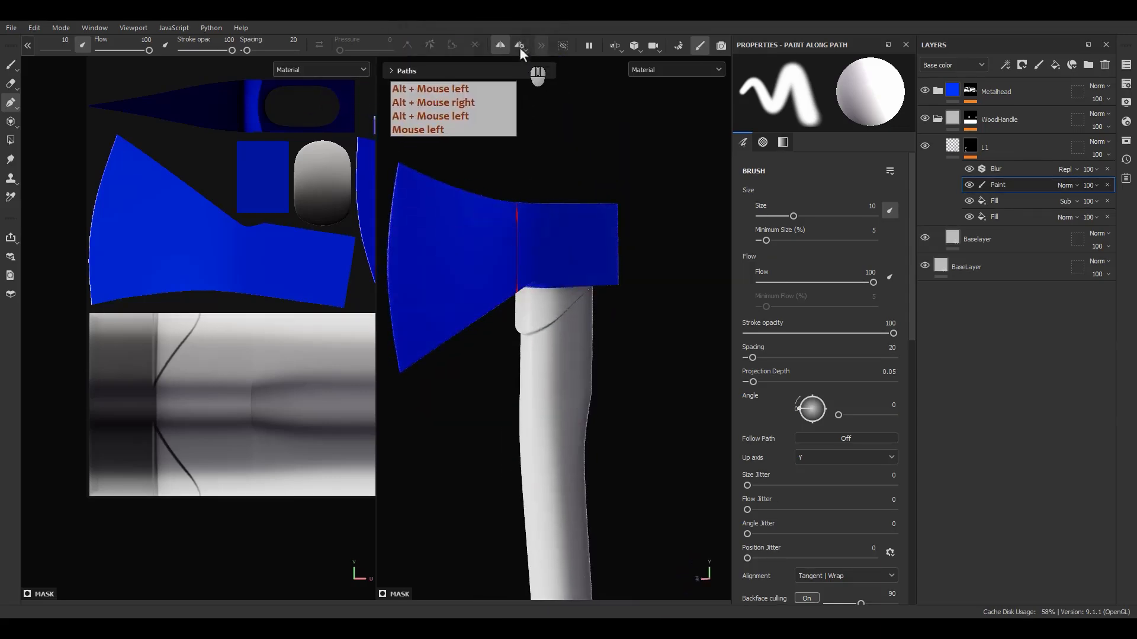
click(519, 47)
click(575, 87)
click(631, 86)
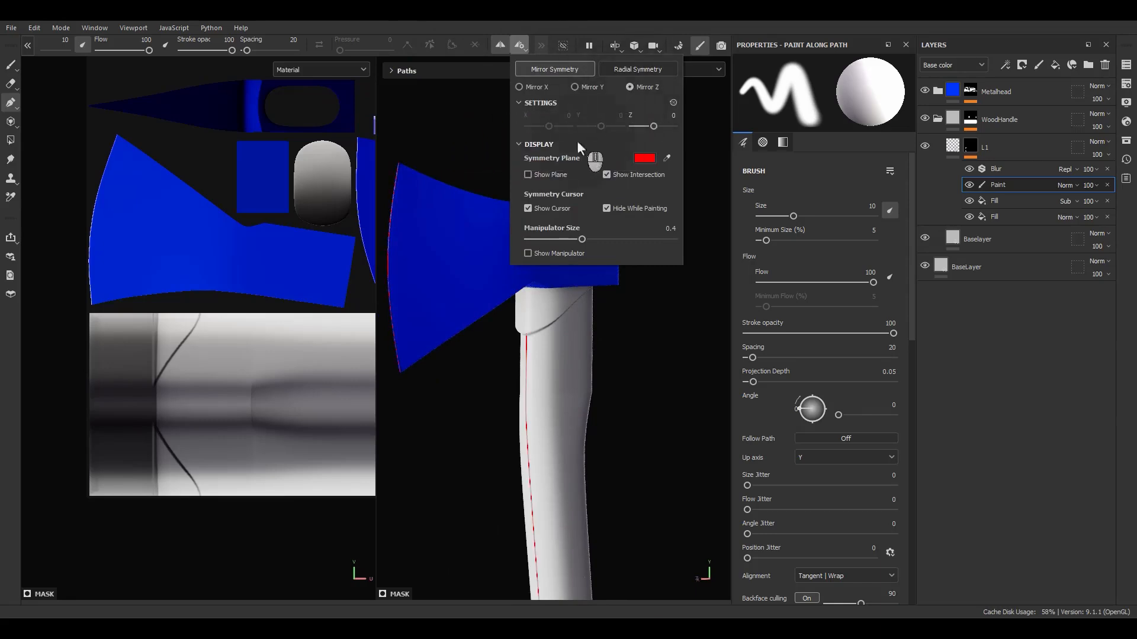
alt+drag(602, 278, 574, 376)
- Set the paint effect's blend mode to Subtract and draw a short, near-vertical path across the curved edge on the handle
click(1073, 186)
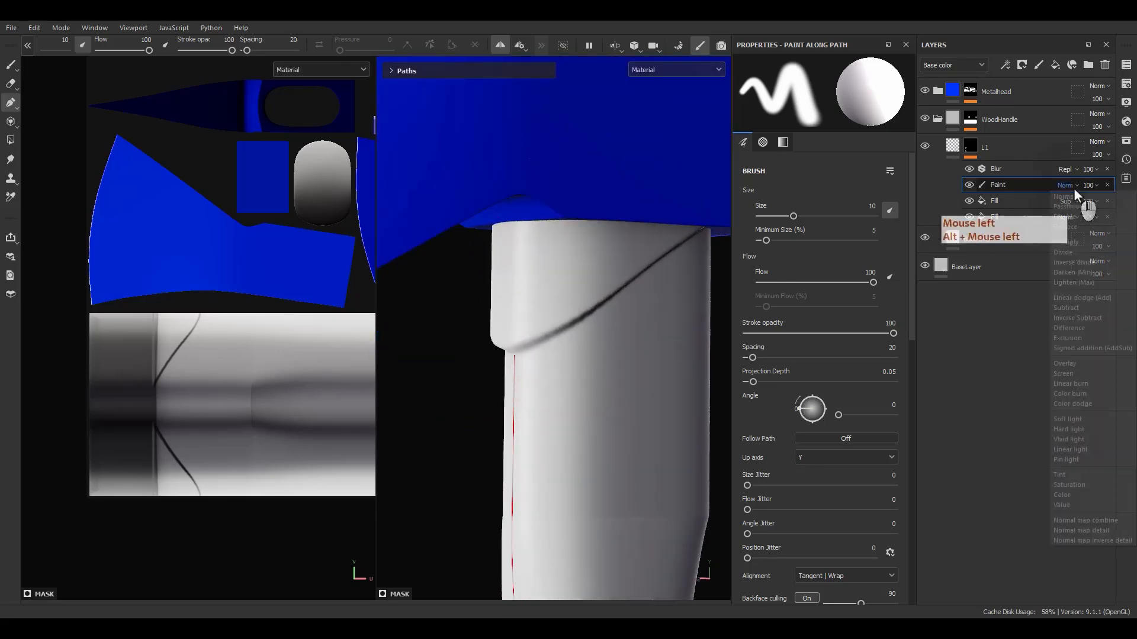
click(1071, 311)
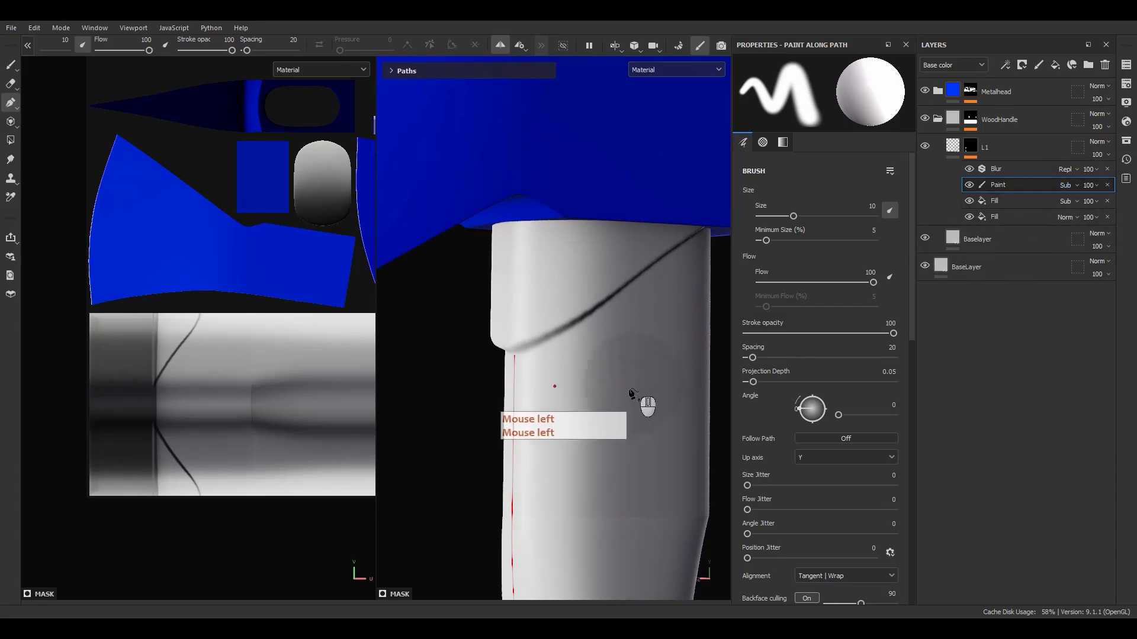
click(546, 308)
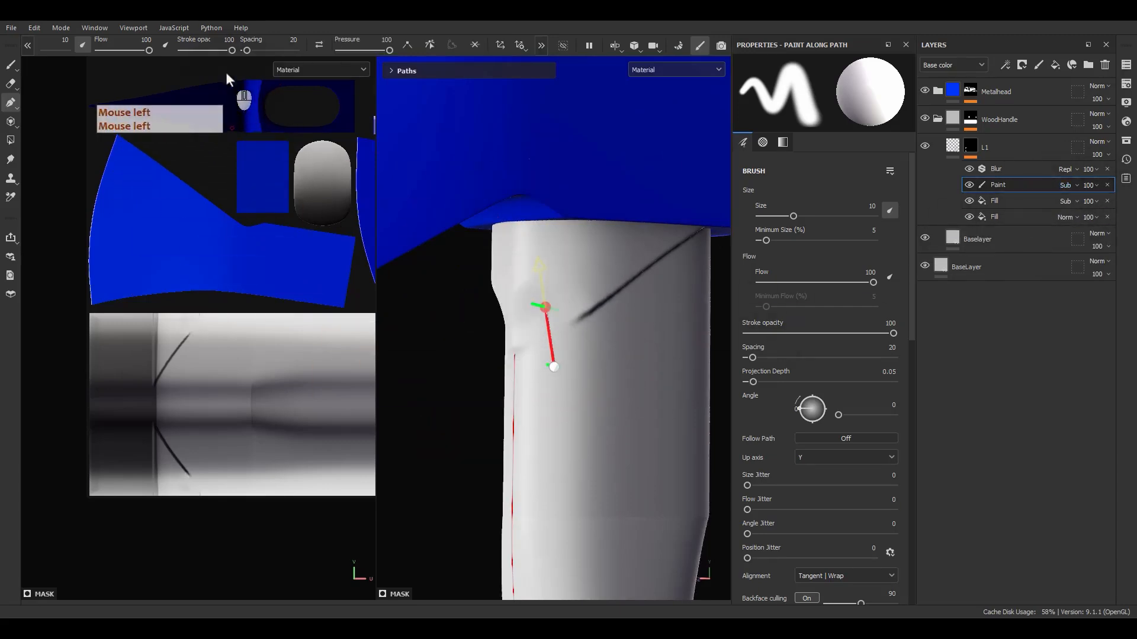
- Set the path's brush size to 1.53 and its spacing to 5
click(28, 45)
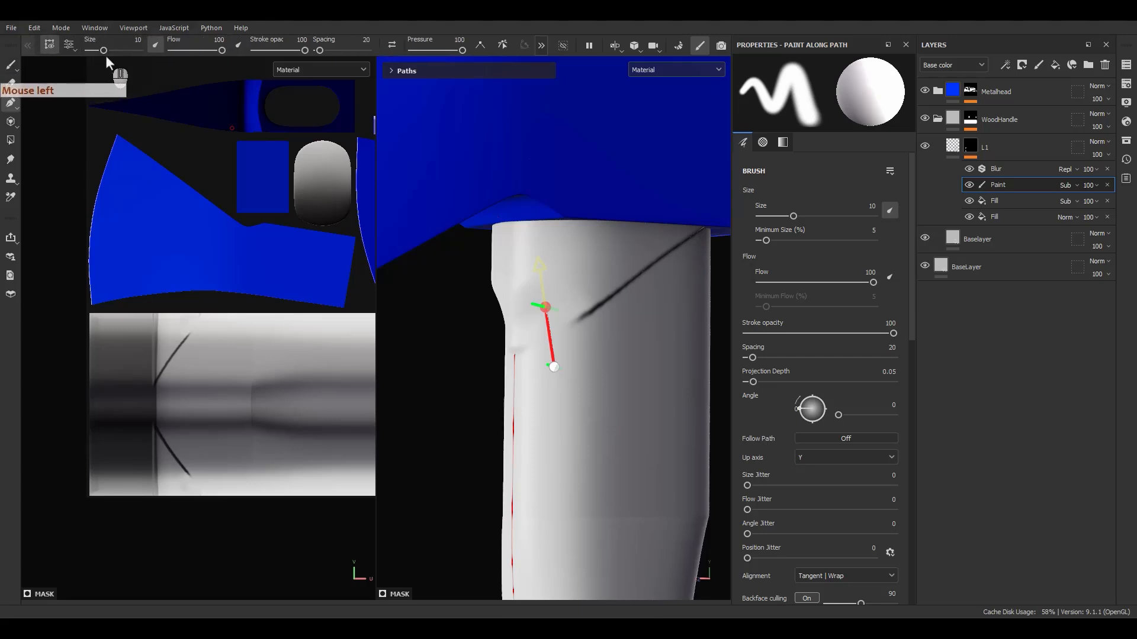
drag(105, 55, 94, 55)
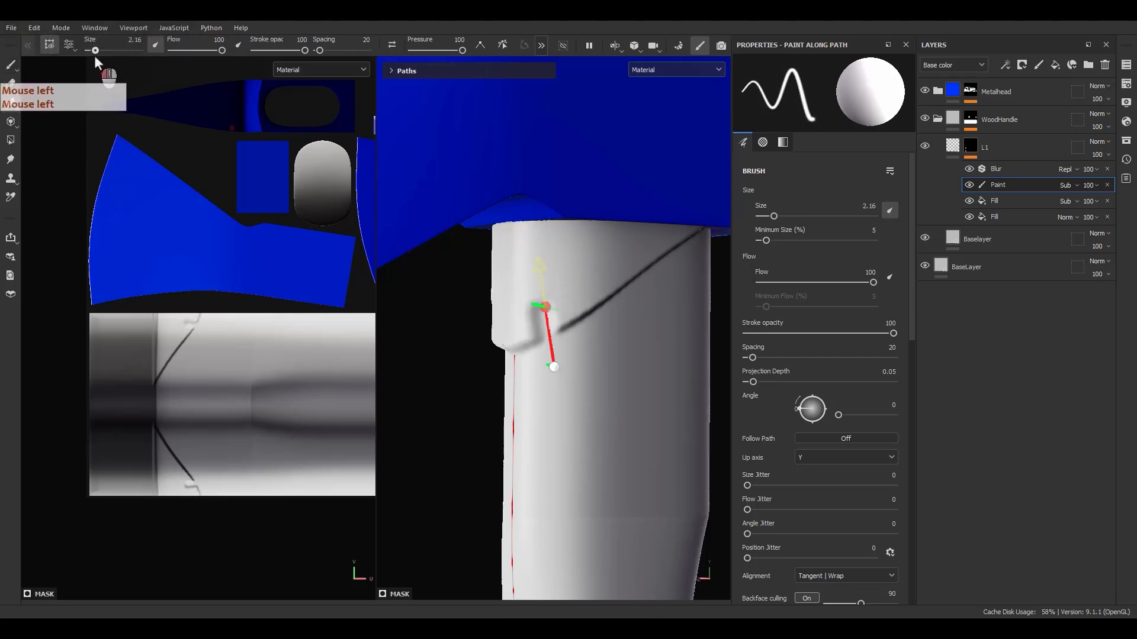
drag(316, 49, 315, 48)
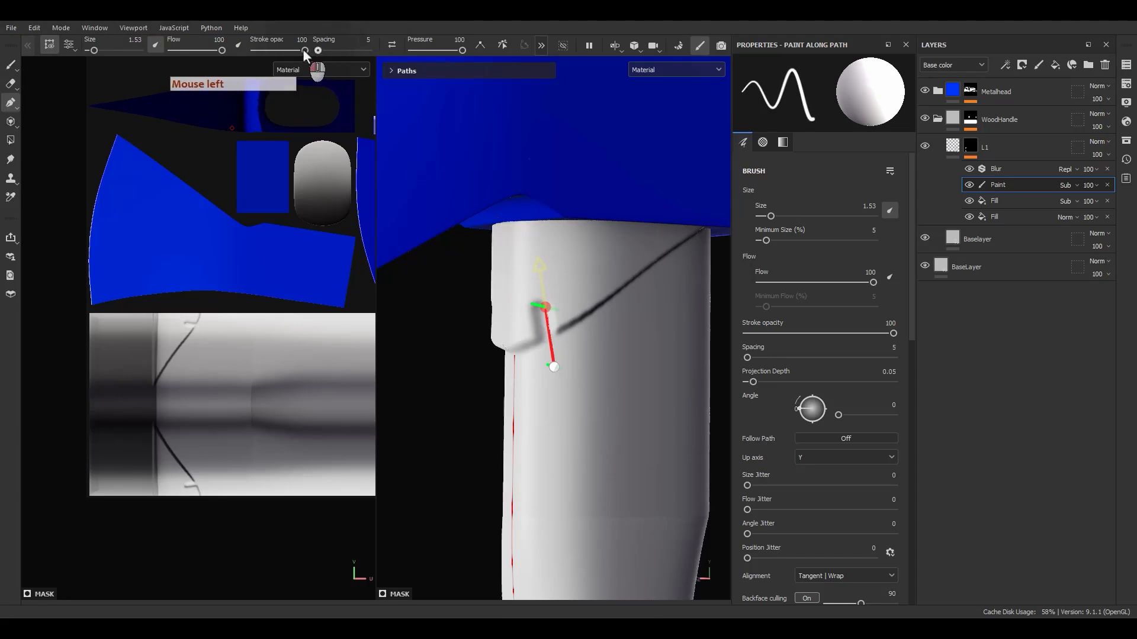
- Reposition both end points of the path to lengthen the notch through the curved edge
scroll(565, 321, up, 2)
alt+drag(554, 354, 550, 292)
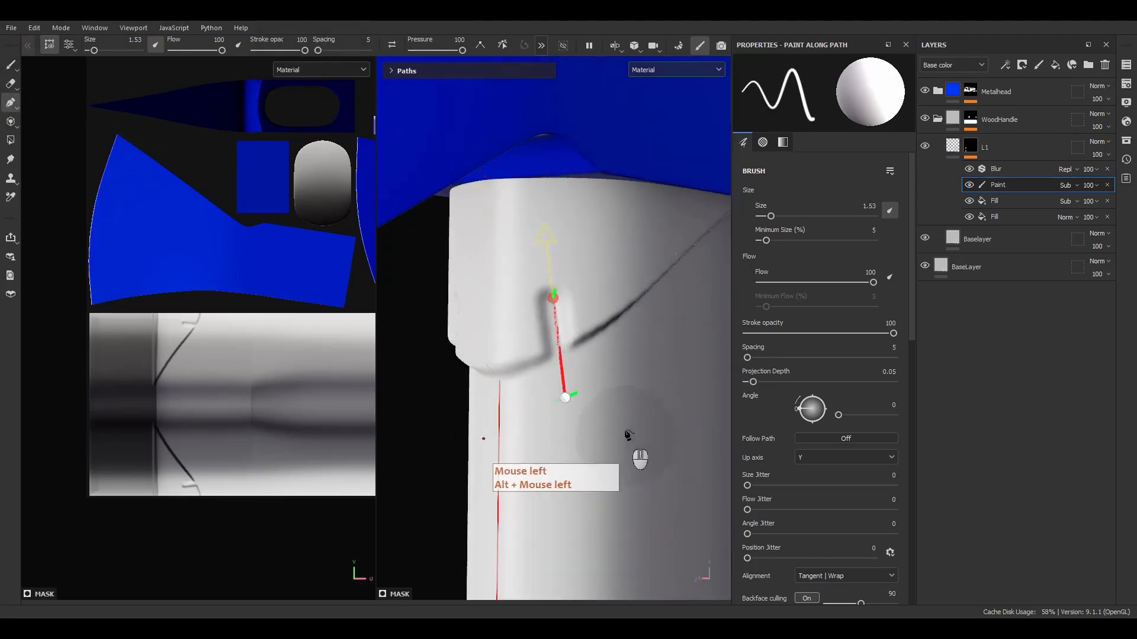
mouse_move(567, 399)
mouse_down()
mouse_move(535, 403)
mouse_move(556, 410)
mouse_up()
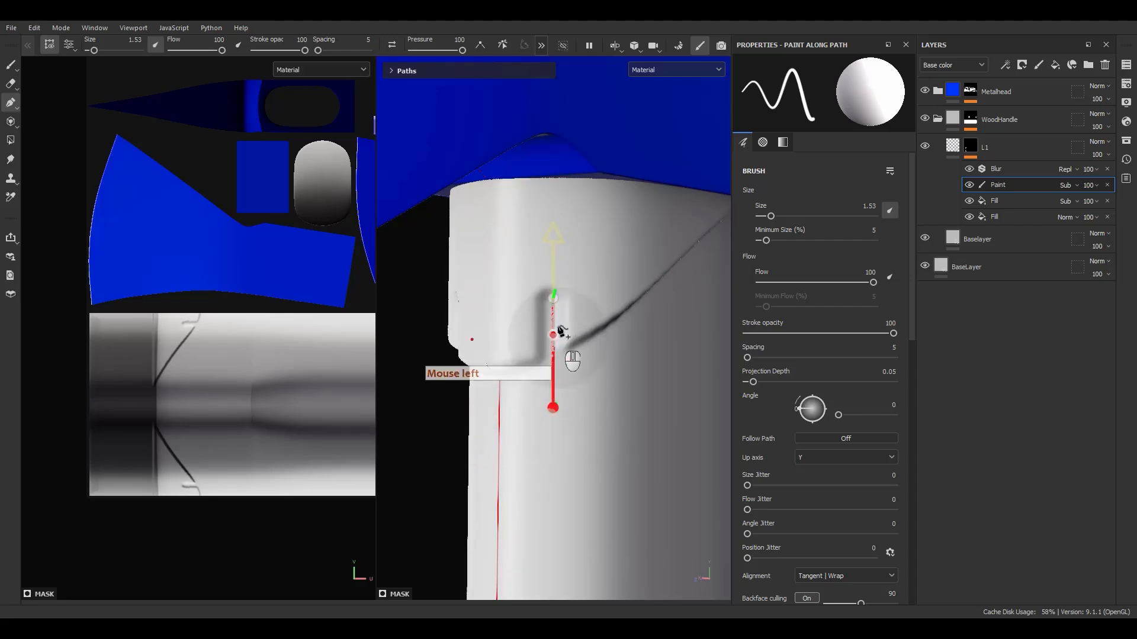
drag(555, 300, 548, 286)
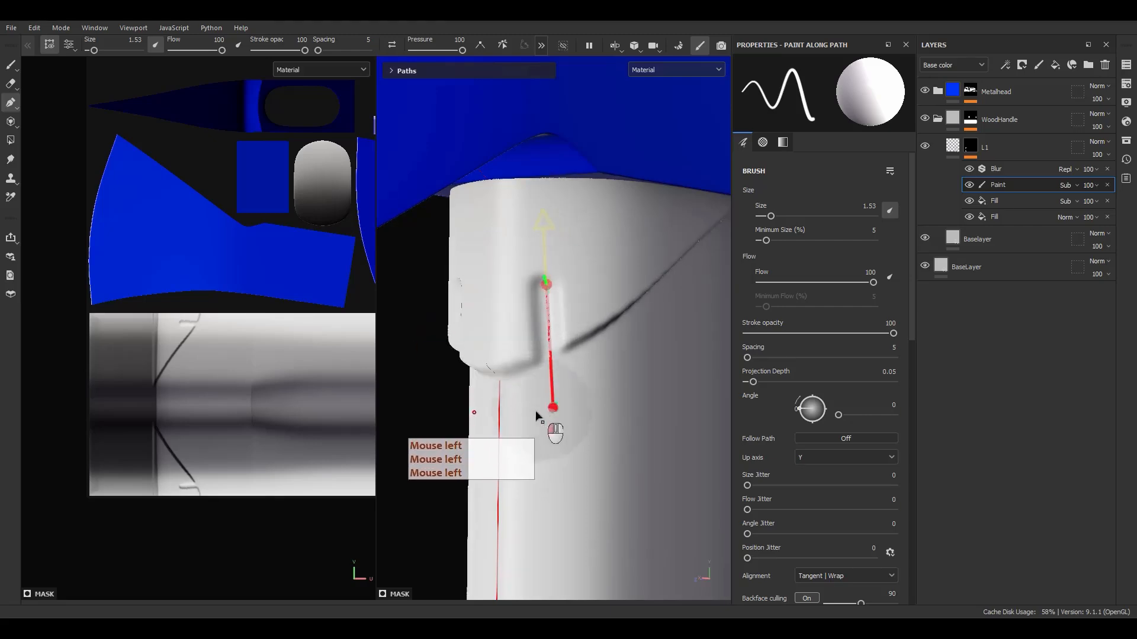
- Reposition both end points of the notch path on the handle and set its brush size to 1
drag(536, 411, 527, 414)
drag(545, 286, 530, 289)
alt+drag(527, 376, 576, 375)
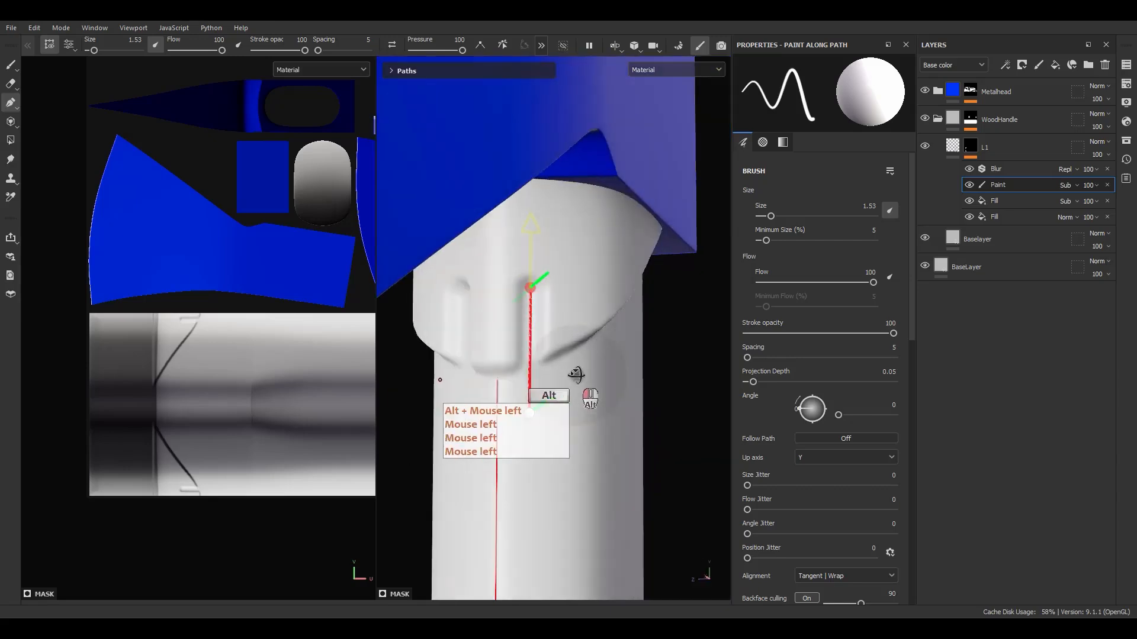
click(134, 40)
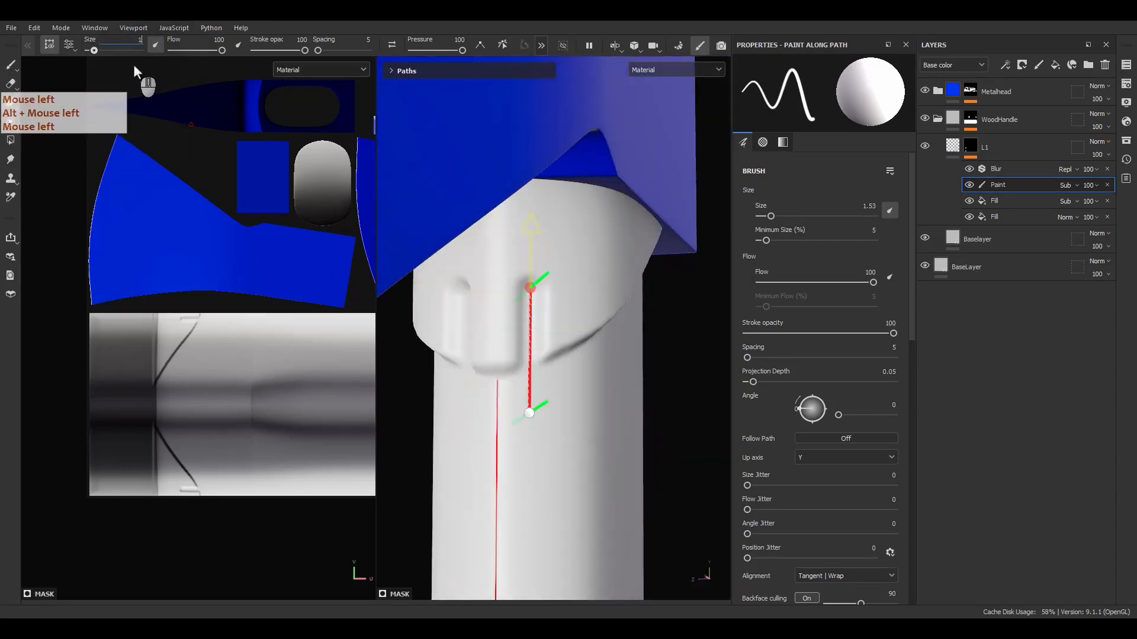
text(1)
key(Return)
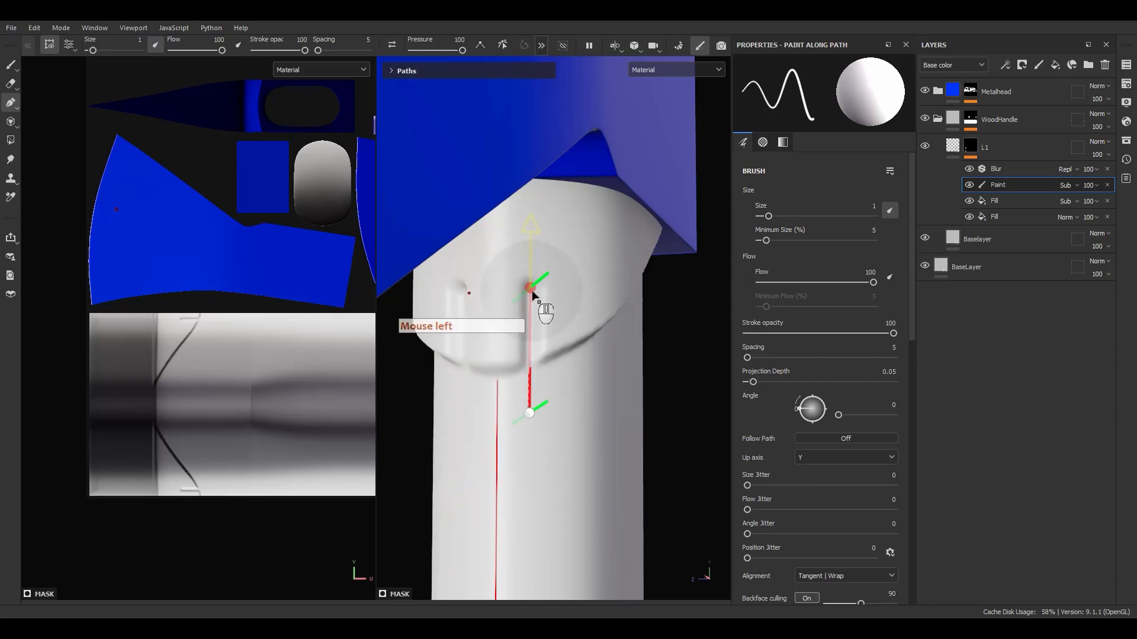
- Lower the pressure of the notch path's upper point to 0 and reposition its lower end point
alt+drag(531, 294, 526, 301)
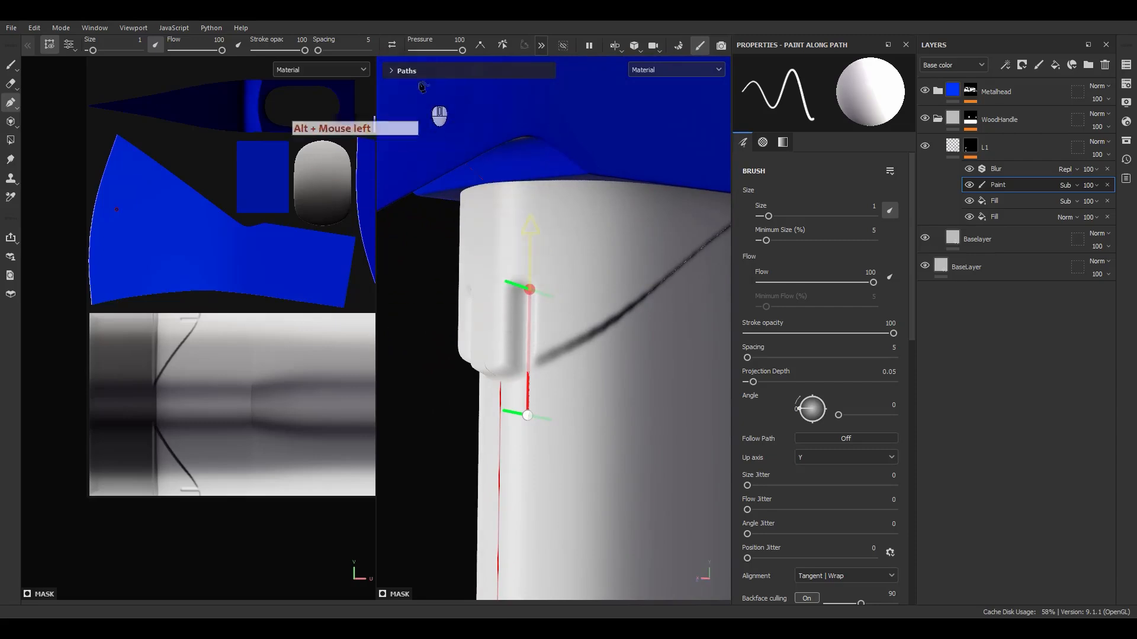
drag(456, 50, 388, 53)
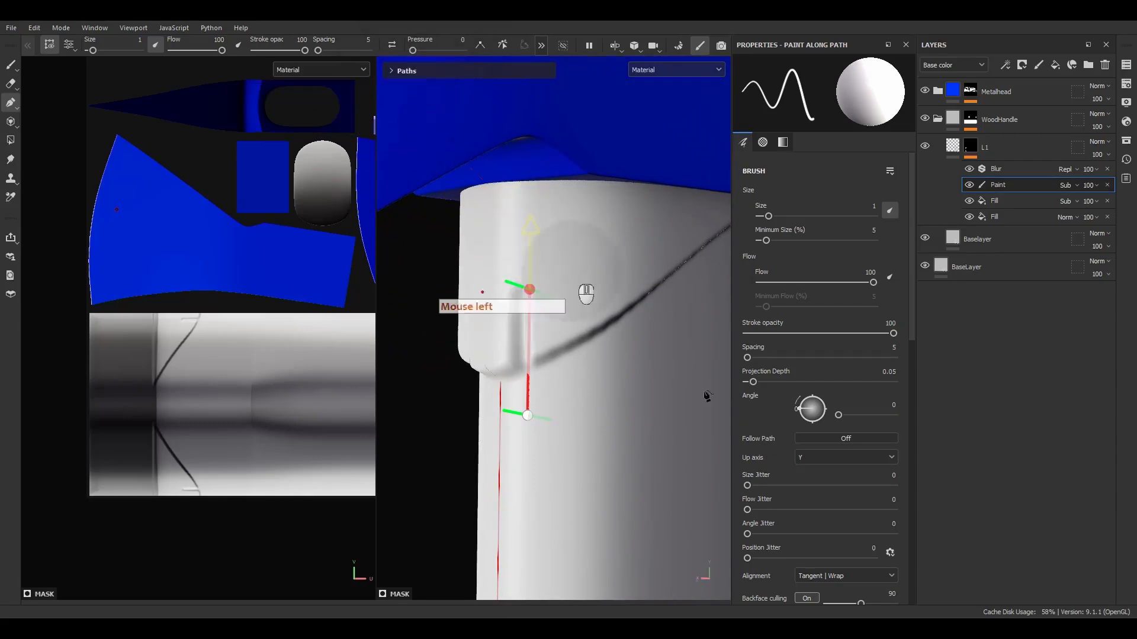
alt+drag(698, 394, 740, 405)
drag(579, 405, 585, 376)
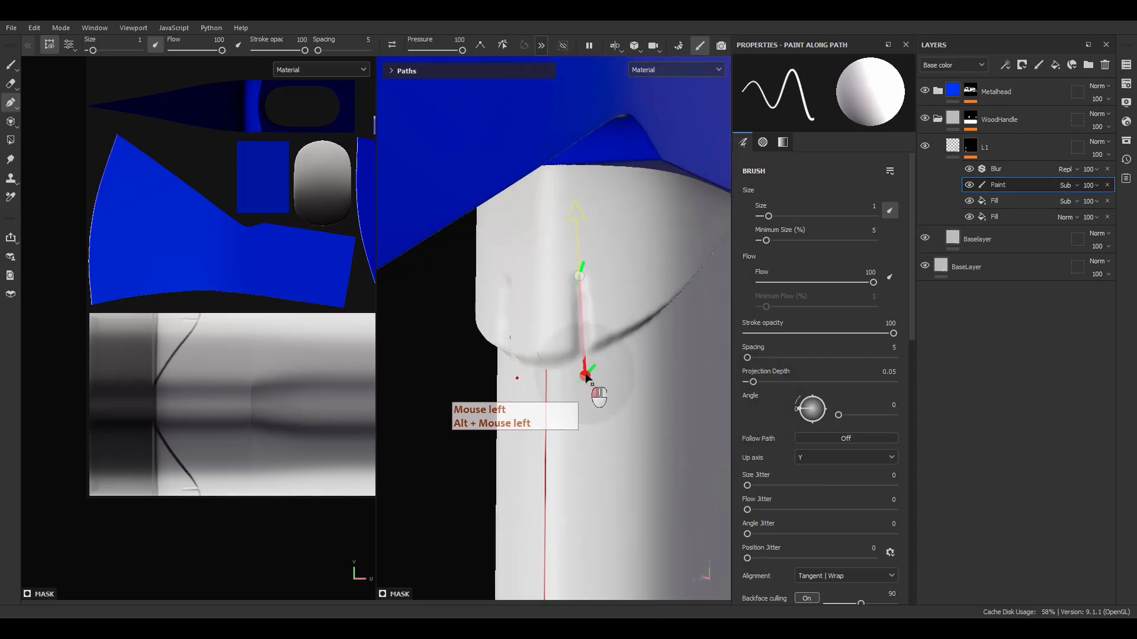
- Check the carving reference, then set the notch path's brush size to 2 and adjust its end points
right_drag(1136, 411, 786, 387)
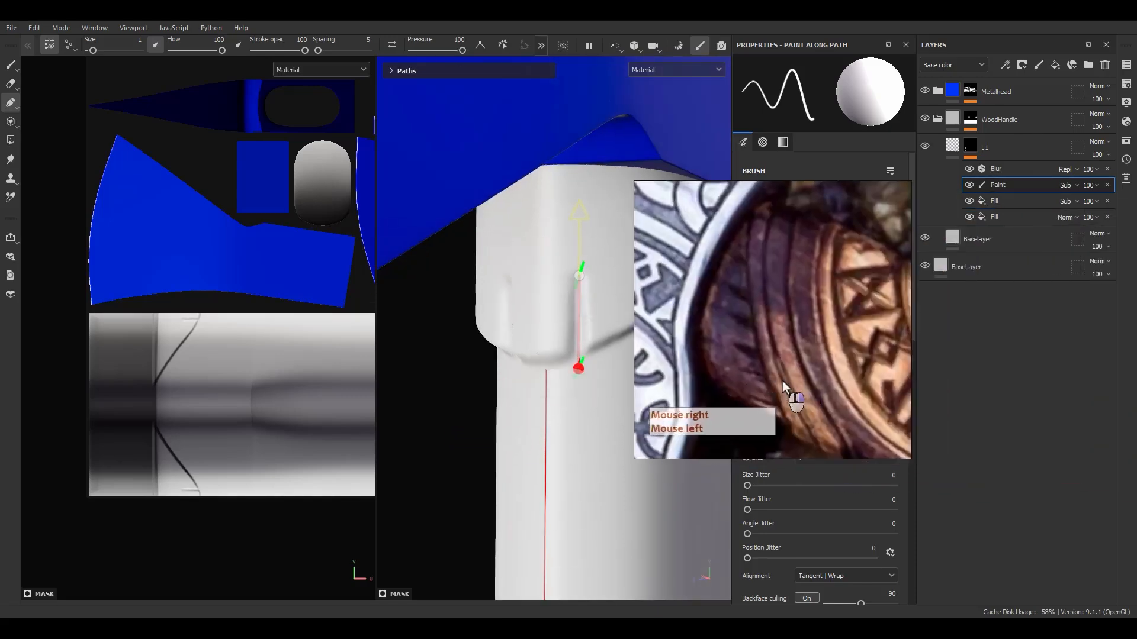
scroll(777, 413, up, 3)
right_click(762, 389)
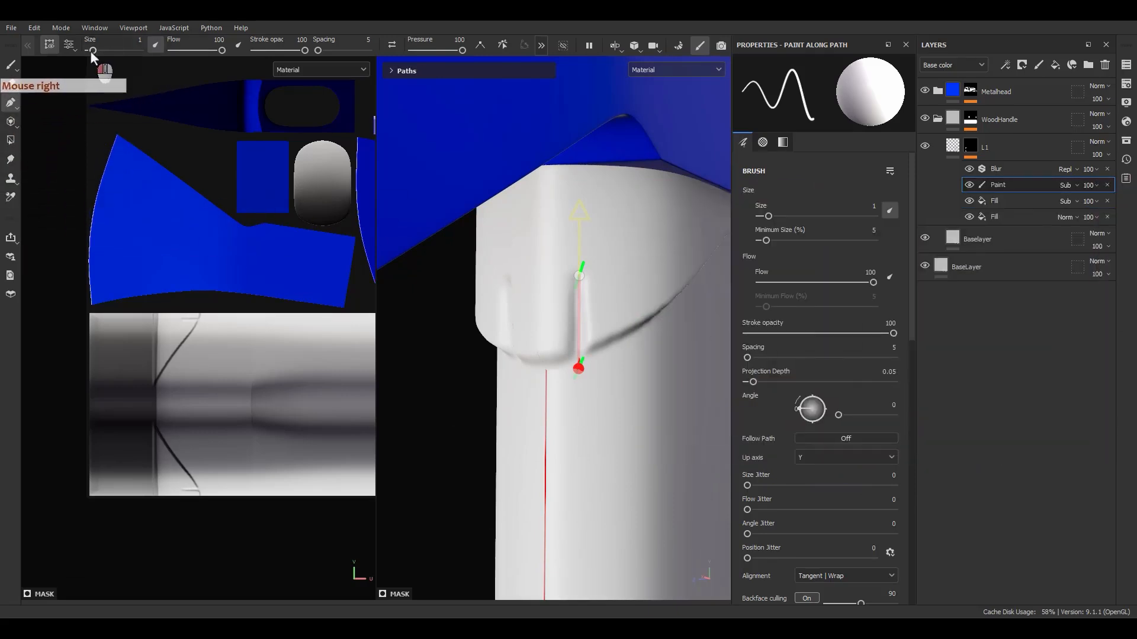
drag(91, 50, 126, 48)
click(130, 43)
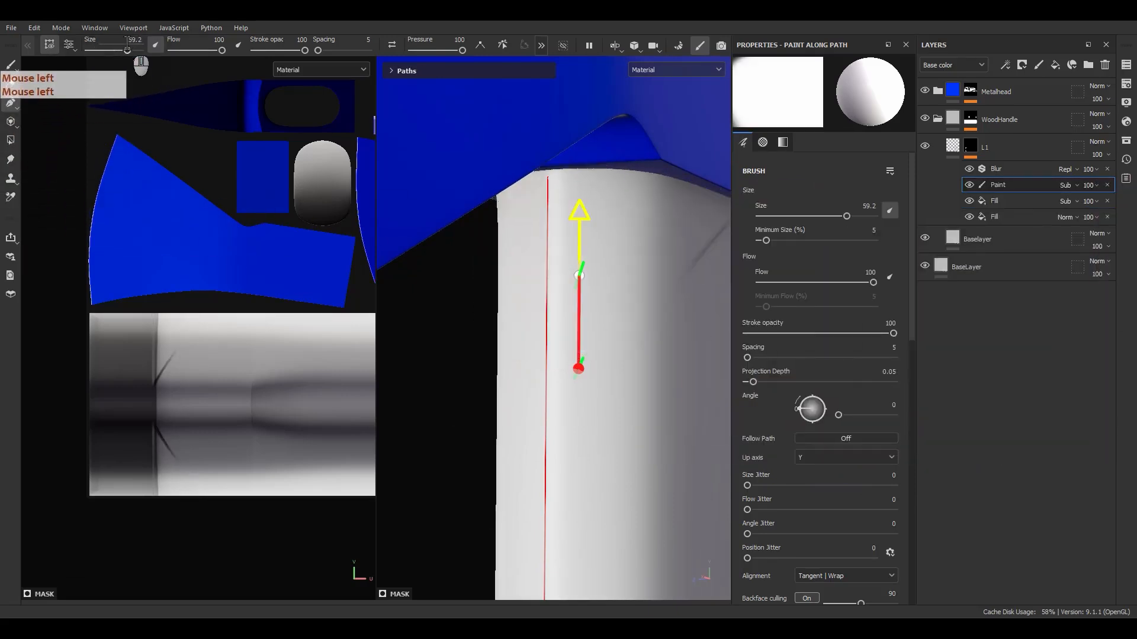
text(2)
key(Return)
alt+drag(550, 367, 592, 442)
click(579, 290)
- Examine the first notch in the curved edge from several angles around the handle
click(10, 142)
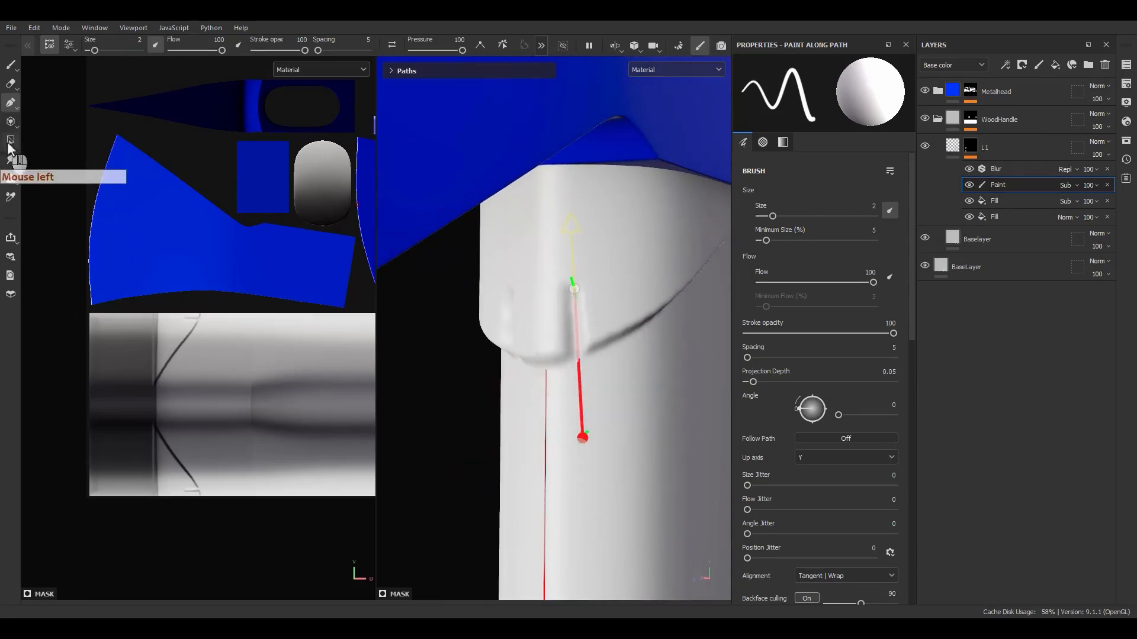
click(47, 46)
scroll(557, 389, down, 3)
alt+drag(575, 387, 522, 364)
alt+middle_drag(609, 348, 696, 322)
alt+middle_drag(592, 317, 472, 355)
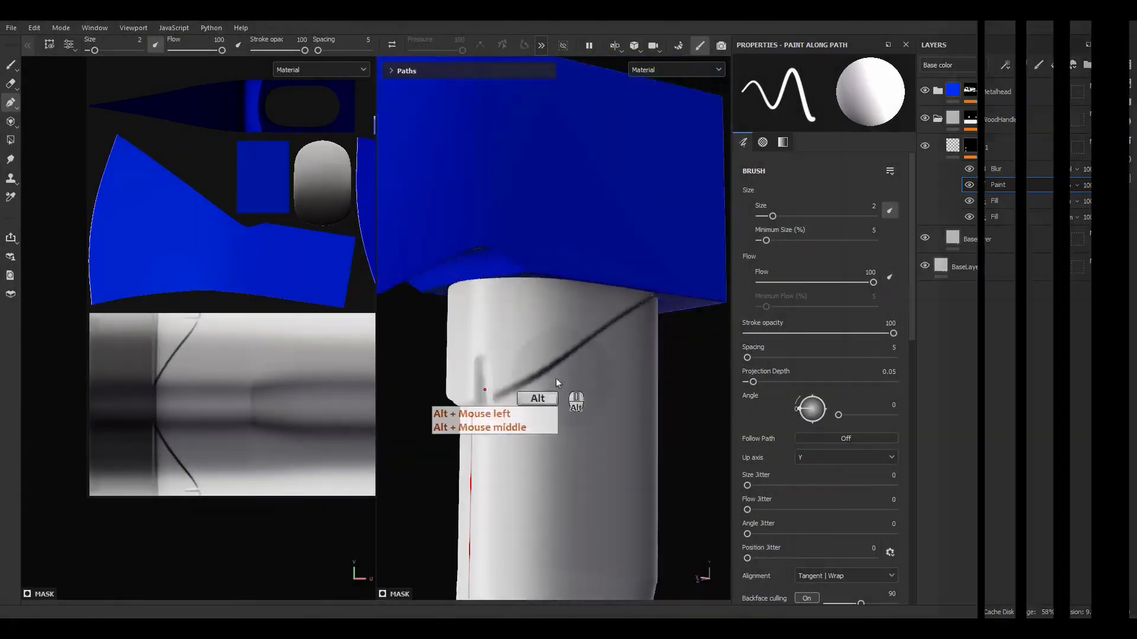
alt+drag(556, 378, 563, 383)
alt+middle_drag(562, 384, 567, 388)
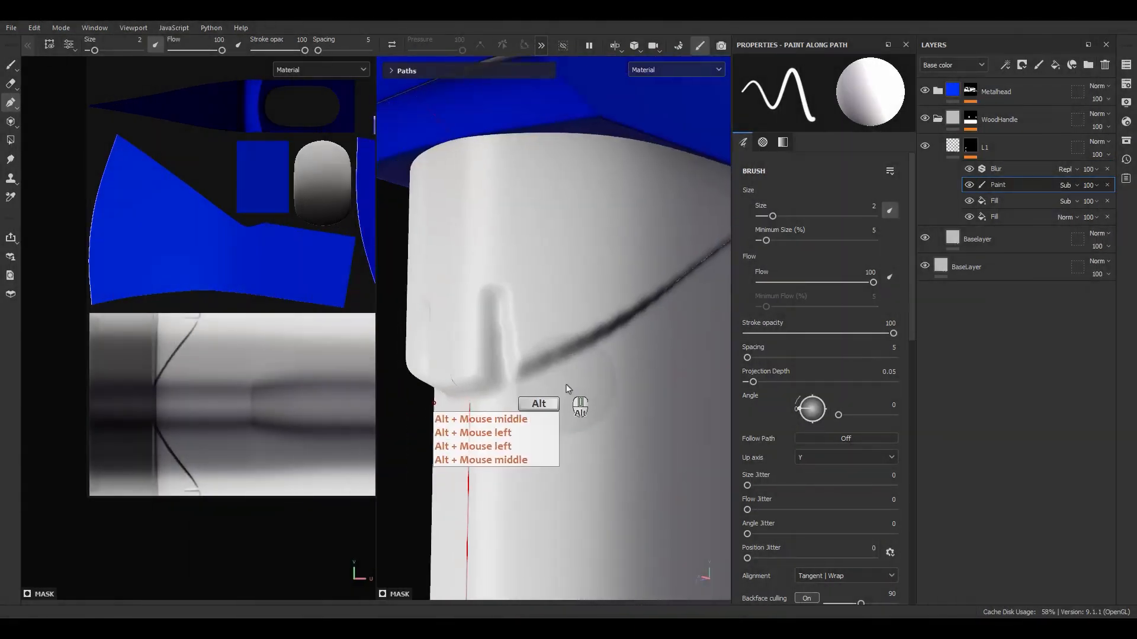
mouse_move(566, 388)
alt+mouse_down()
mouse_move(575, 384)
mouse_move(572, 409)
alt+mouse_up()
click(507, 293)
click(567, 290)
click(578, 359)
key(ctrl+z)
key(Escape)
- Draw a second notch path beside the first, adjust its end points and reduce its upper point's pressure to 5
click(590, 388)
click(563, 281)
drag(590, 395, 583, 433)
mouse_move(563, 287)
mouse_down()
mouse_move(558, 300)
mouse_move(563, 289)
mouse_up()
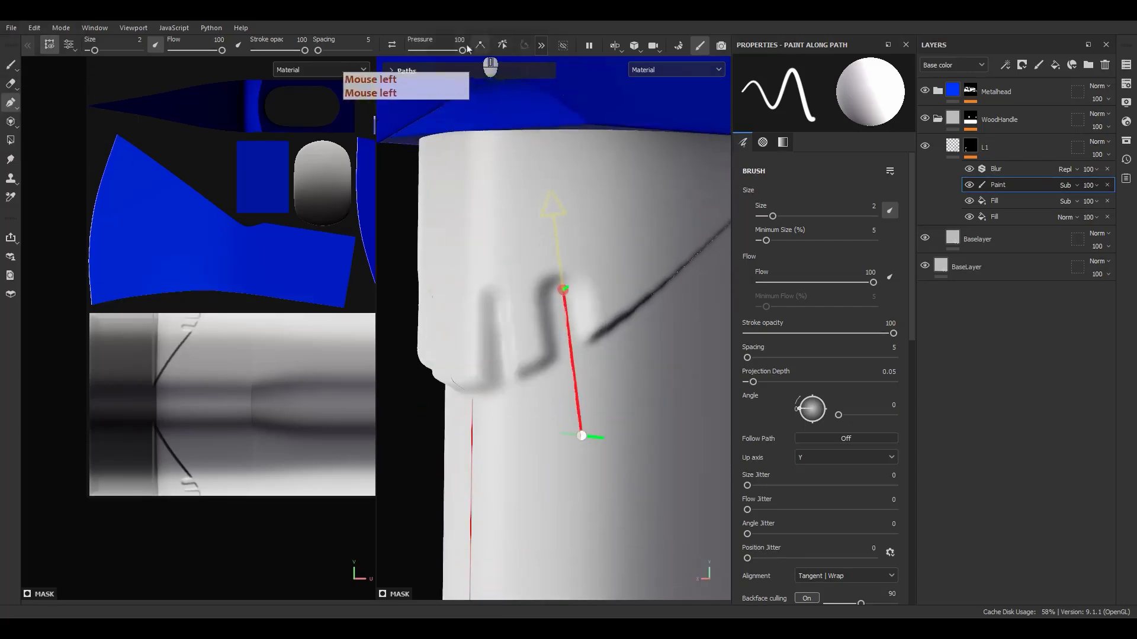
drag(467, 46, 414, 58)
key(Escape)
- Set the first notch path's upper point pressure to 5 and adjust both of its end points
click(509, 373)
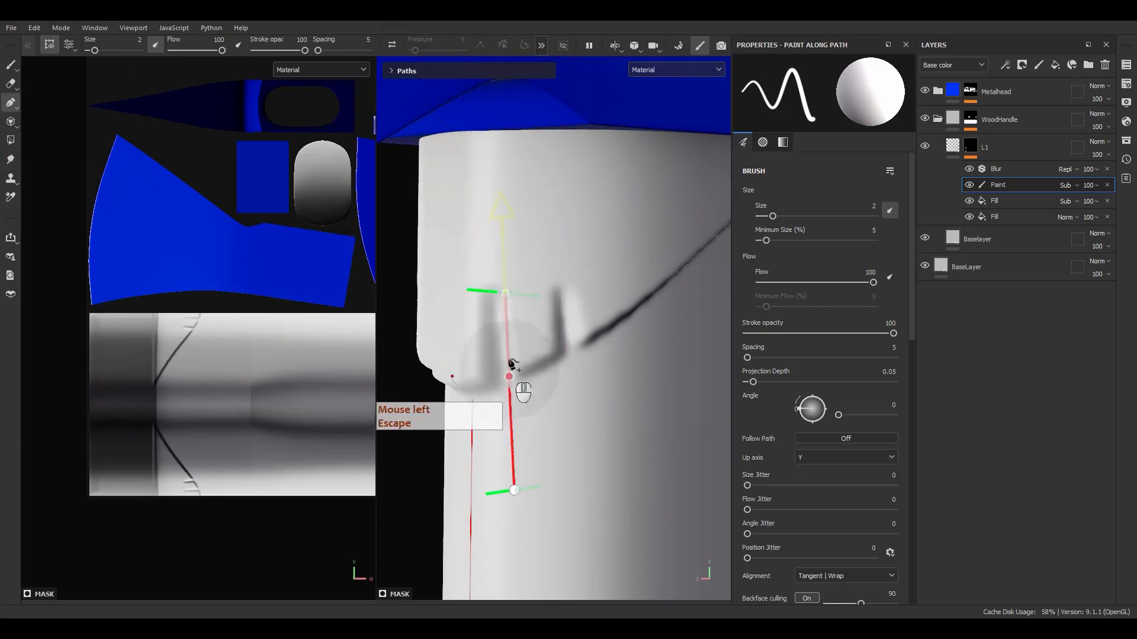
click(506, 292)
click(460, 40)
text(5)
key(Return)
alt+drag(451, 334, 502, 336)
click(507, 299)
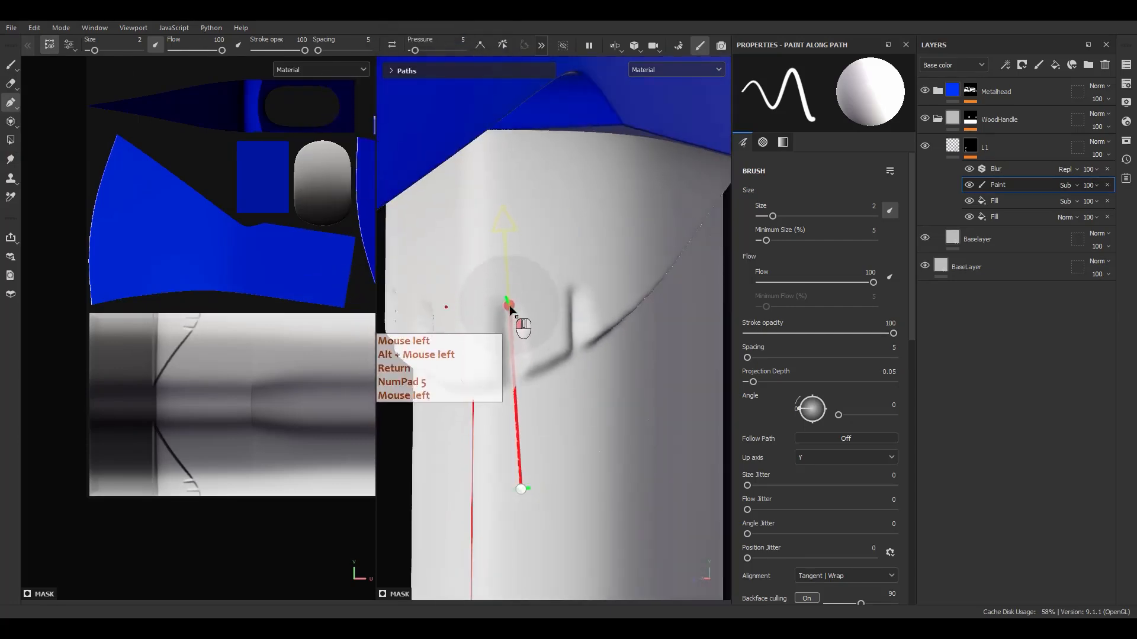
click(521, 490)
alt+middle_drag(525, 514, 517, 474)
alt+drag(516, 474, 509, 447)
key(Escape)
- Draw a third, shorter notch path further along the curved edge and set its upper point's pressure to 5
alt+middle_drag(584, 377, 551, 379)
mouse_move(551, 379)
alt+mouse_down()
mouse_move(572, 407)
mouse_move(577, 453)
mouse_move(555, 352)
alt+mouse_up()
click(547, 330)
click(532, 280)
double_click(463, 42)
text(6)
key(ctrl+a)
text(1)
key(Return)
scroll(538, 373, down, 2)
alt+middle_drag(540, 392, 550, 367)
alt+drag(551, 367, 559, 343)
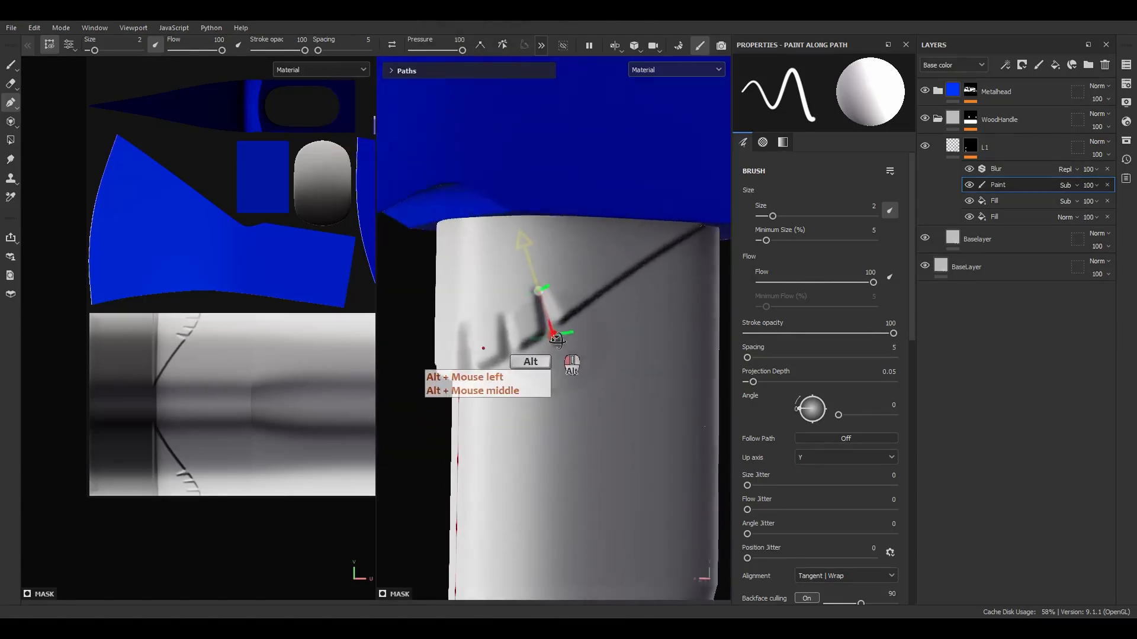
alt+middle_drag(568, 348, 521, 408)
scroll(536, 345, up, 2)
click(529, 328)
alt+drag(521, 408, 512, 413)
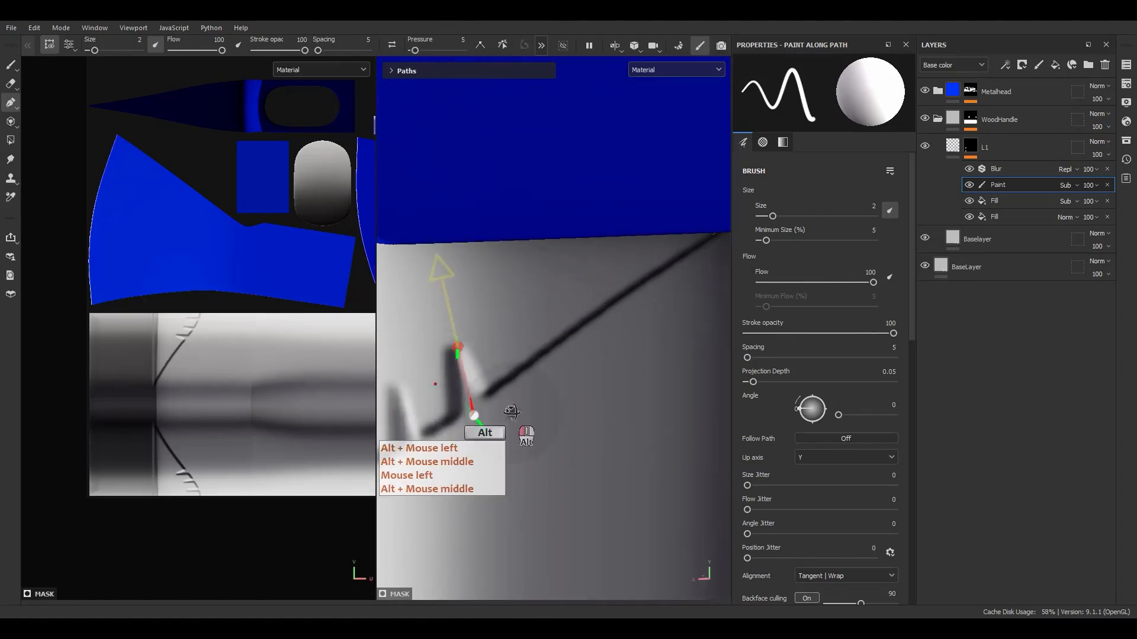
- Draw a fourth notch path further along the edge with an upper point pressure of 5 and a brush size of 3
click(503, 305)
mouse_move(503, 305)
alt+mouse_down()
mouse_move(523, 301)
mouse_move(493, 320)
alt+mouse_up()
click(459, 42)
text(5)
key(Return)
click(555, 374)
click(138, 40)
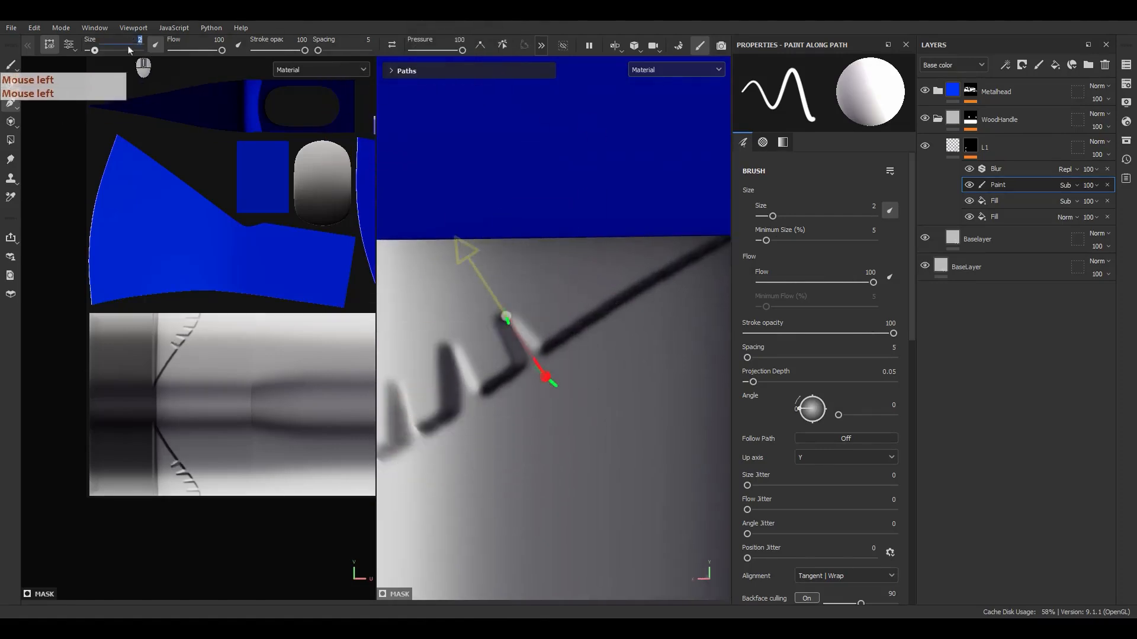
text(3)
key(Return)
- Draw a fifth notch path near the axe head with an upper point pressure of 5 and a brush size of 2
scroll(373, 297, up, 1)
scroll(616, 349, down, 3)
alt+drag(616, 349, 528, 368)
scroll(527, 368, up, 3)
alt+middle_drag(527, 368, 546, 398)
alt+drag(545, 398, 549, 414)
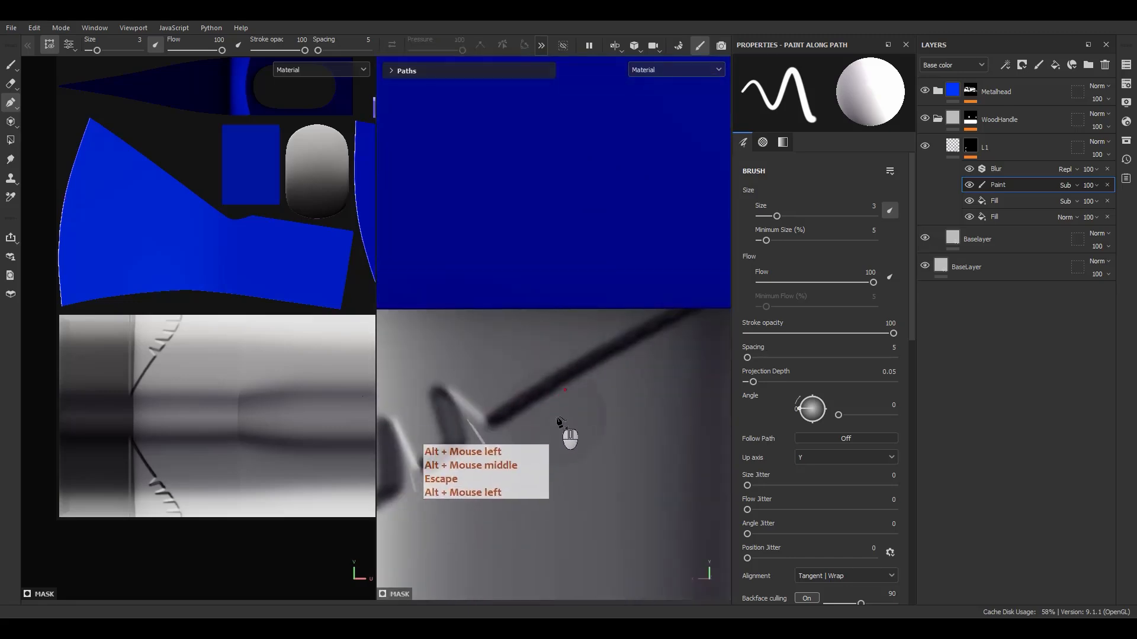
click(553, 414)
click(450, 40)
text(5)
key(Return)
click(567, 402)
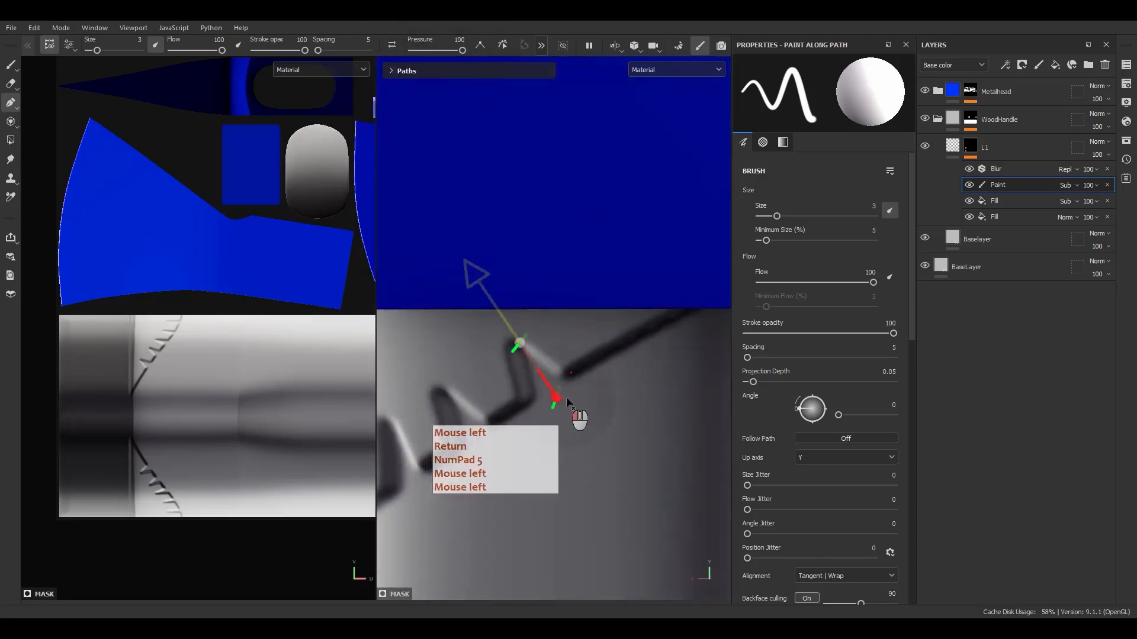
text(2)
key(Return)
click(510, 342)
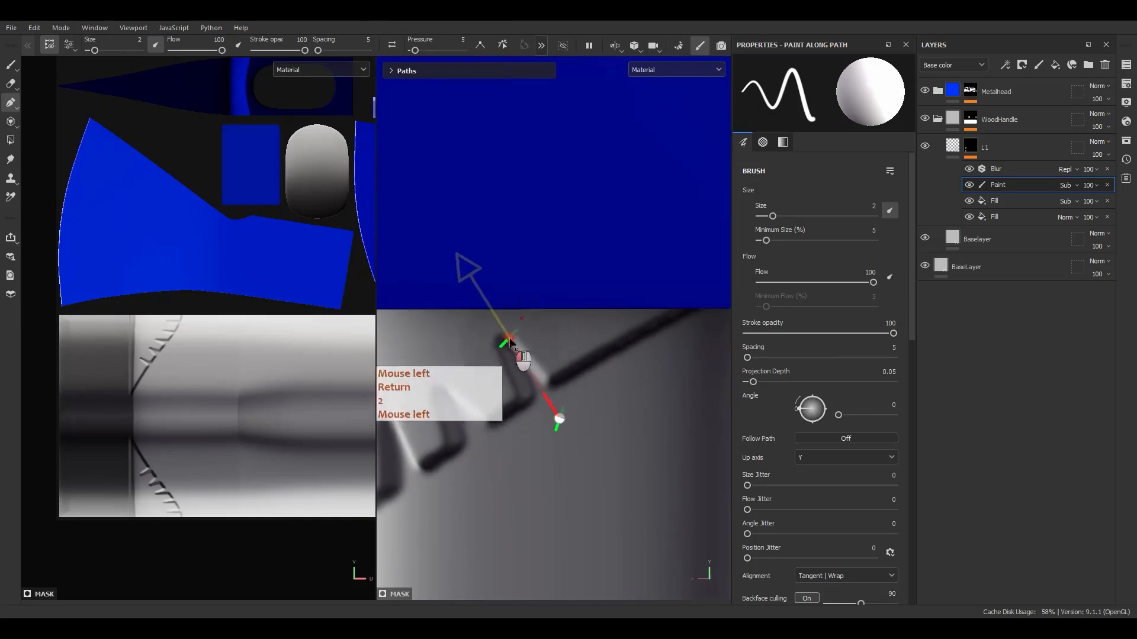
- Set the height of the L1 fill layer to 0.2
alt+drag(554, 433, 556, 386)
alt+middle_drag(556, 386, 553, 371)
alt+drag(553, 370, 577, 379)
click(951, 146)
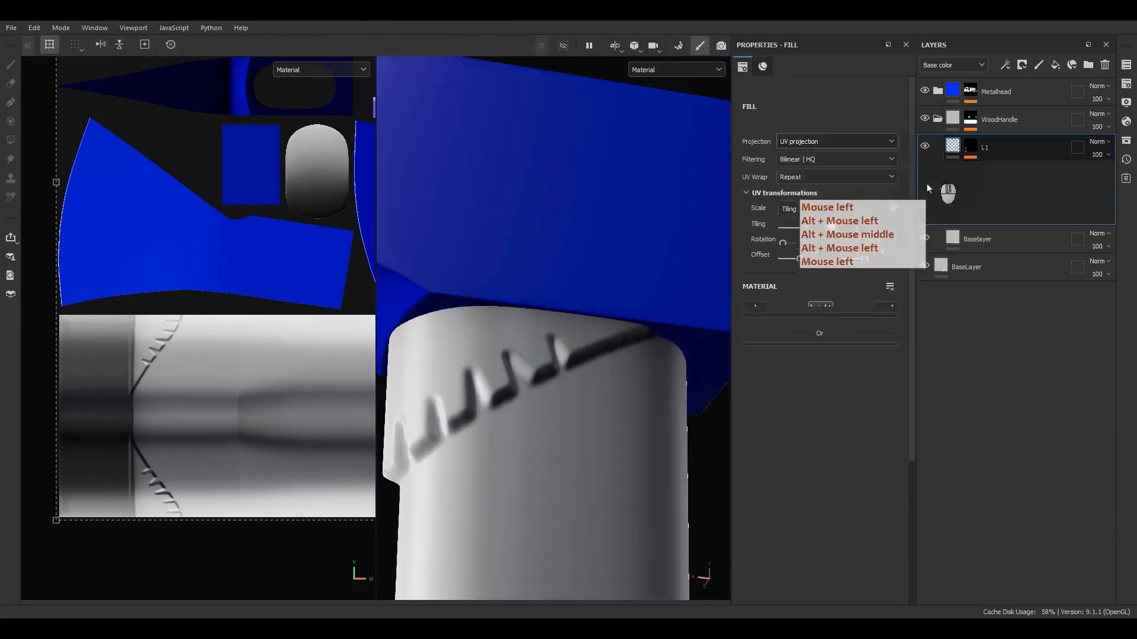
click(866, 399)
text(.2)
key(Return)
- Inspect L1's mask on its own and hide the mask's Blur effect
alt+drag(584, 450, 521, 457)
alt+middle_drag(521, 457, 510, 444)
alt+click(970, 146)
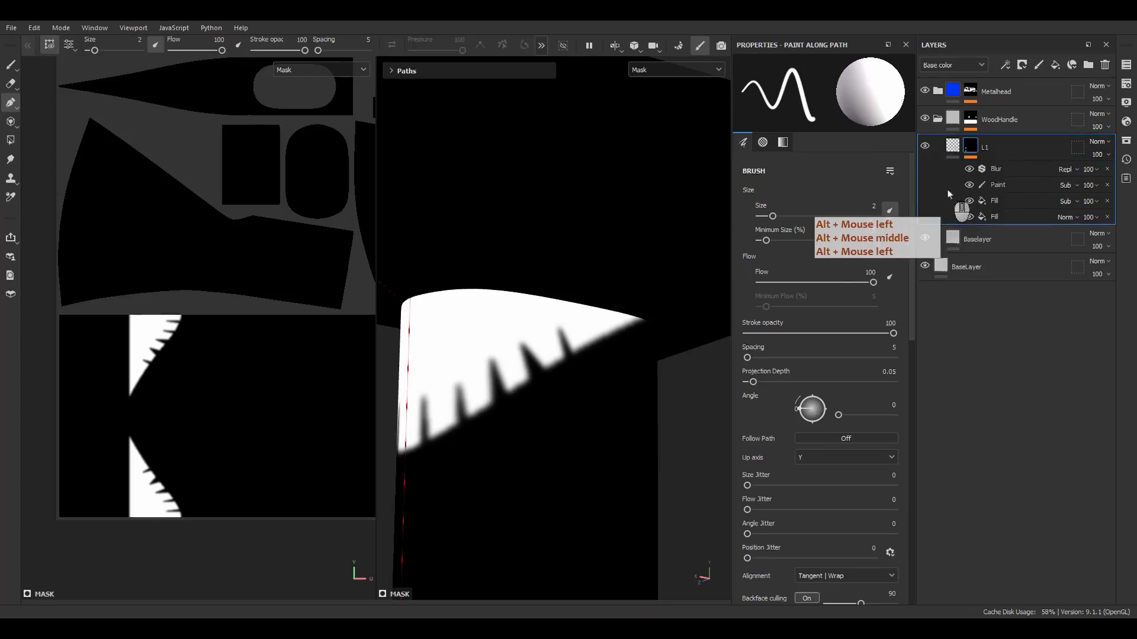
click(950, 170)
click(953, 146)
alt+drag(497, 402, 516, 397)
- Draw a sixth small notch path in L1's Paint effect and set its upper point's pressure to 5
click(970, 147)
click(999, 185)
alt+middle_drag(604, 415, 610, 408)
mouse_move(610, 408)
alt+mouse_down()
mouse_move(619, 403)
mouse_move(622, 431)
alt+mouse_up()
alt+middle_drag(622, 431, 426, 464)
alt+drag(426, 465, 586, 379)
key(Escape)
click(580, 367)
click(550, 324)
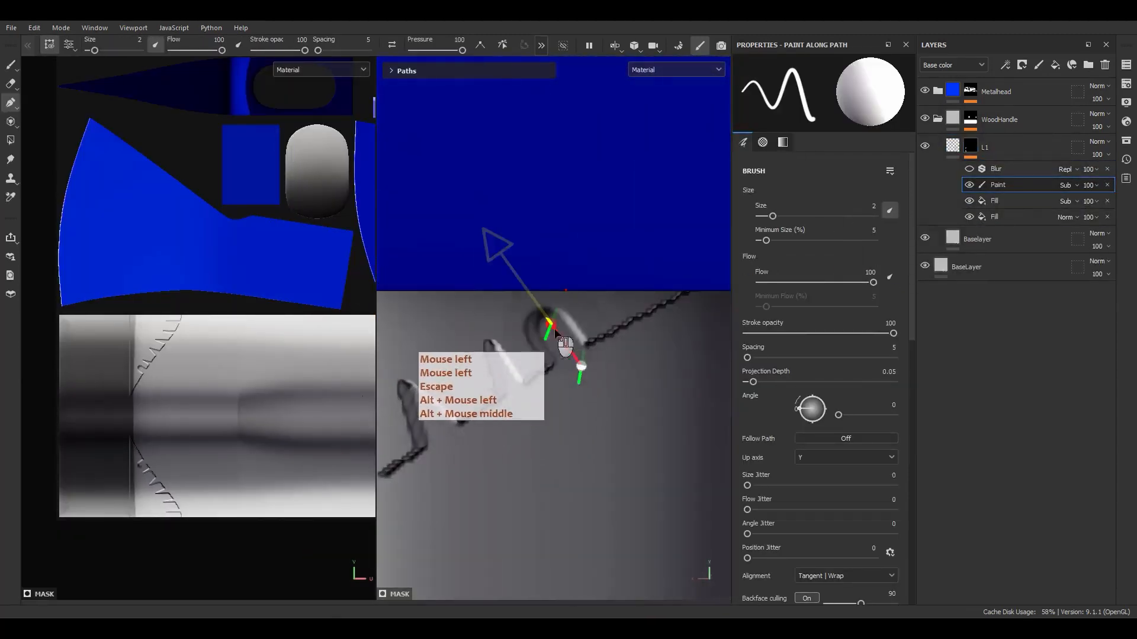
click(459, 40)
text(+5)
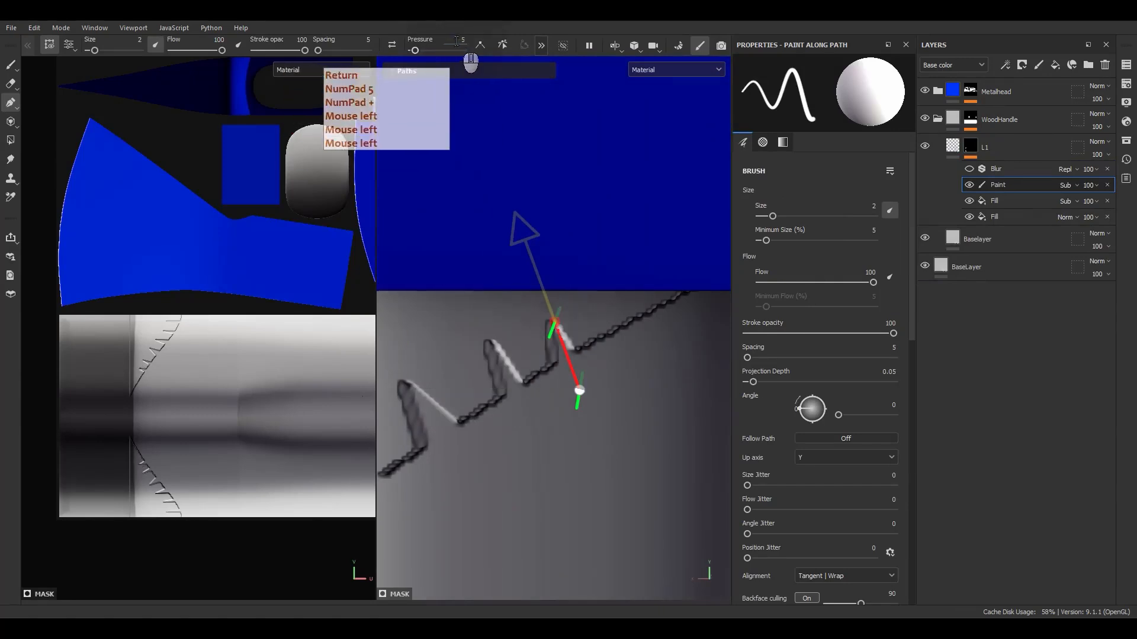
drag(580, 391, 531, 376)
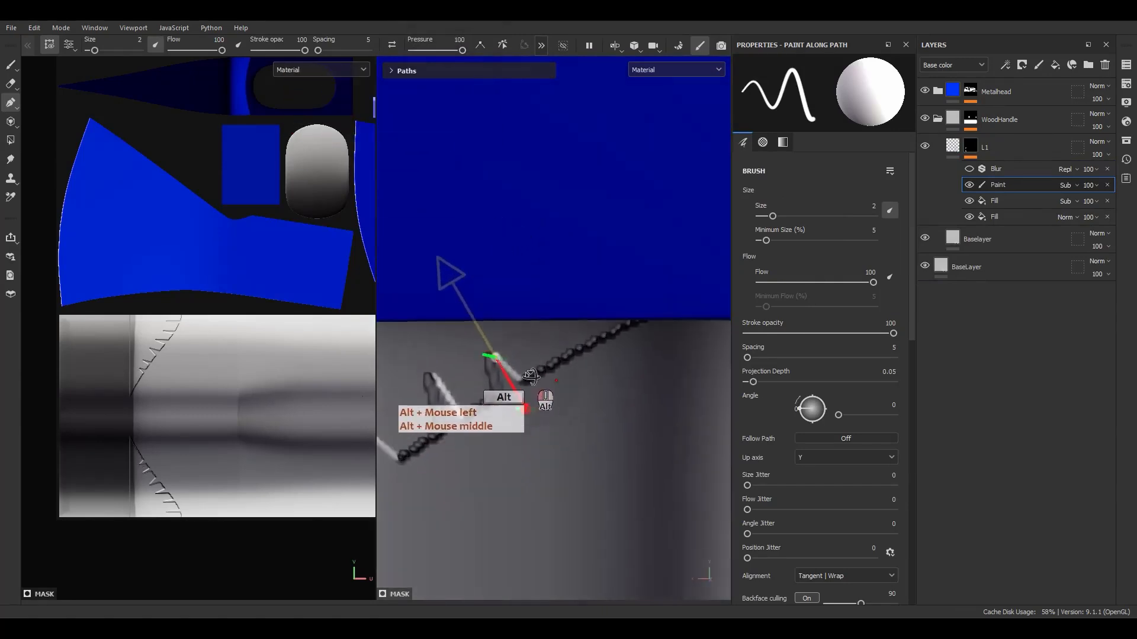
- Give the seventh, smallest notch path right below the axe head an upper point pressure of 5
click(459, 40)
text(5)
key(Return)
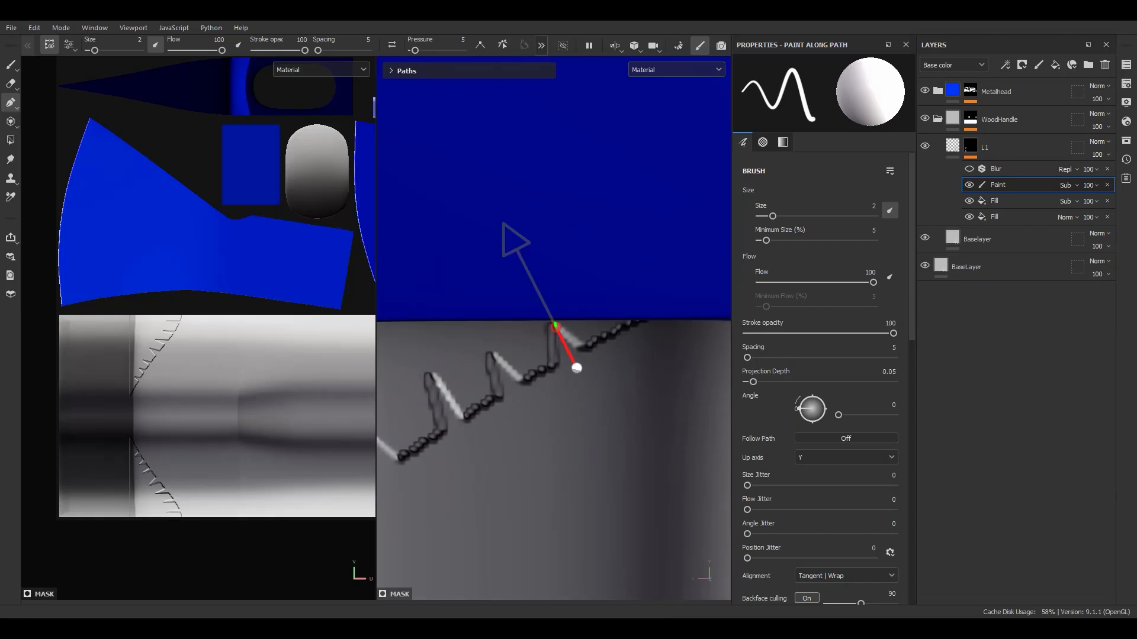
scroll(638, 326, up, 1)
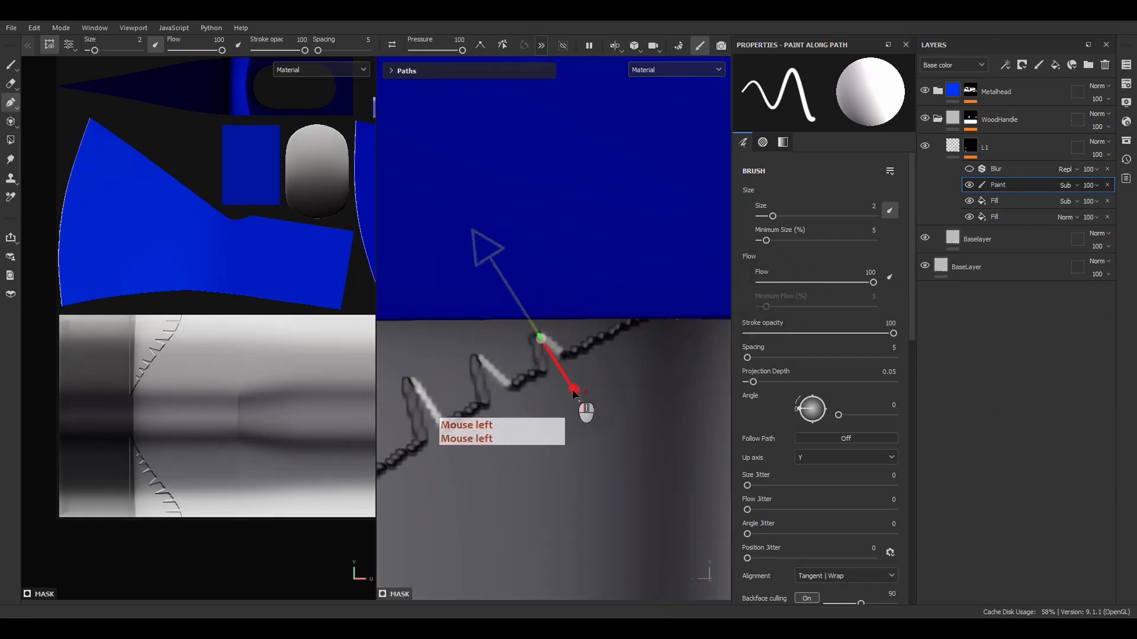
- Reselect the notch paths one by one along the curved edge and fine-tune their end points
scroll(572, 391, down, 3)
alt+middle_drag(572, 391, 627, 355)
alt+drag(628, 355, 521, 368)
key(Escape)
click(507, 342)
click(512, 425)
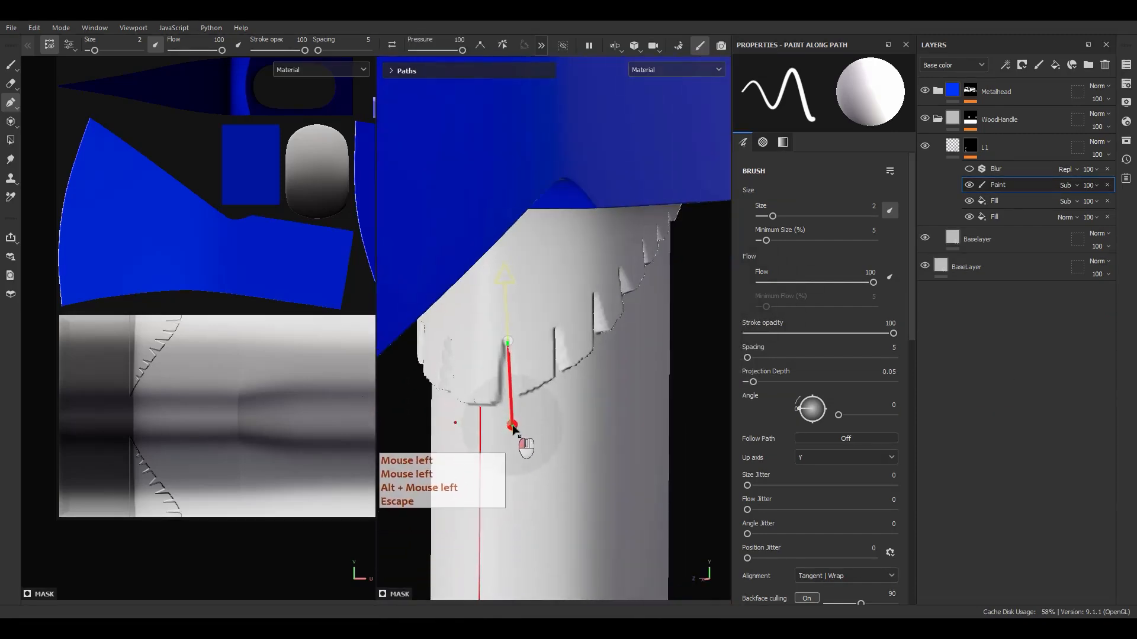
alt+drag(578, 394, 622, 398)
key(Escape)
click(568, 453)
alt+middle_drag(567, 402, 533, 378)
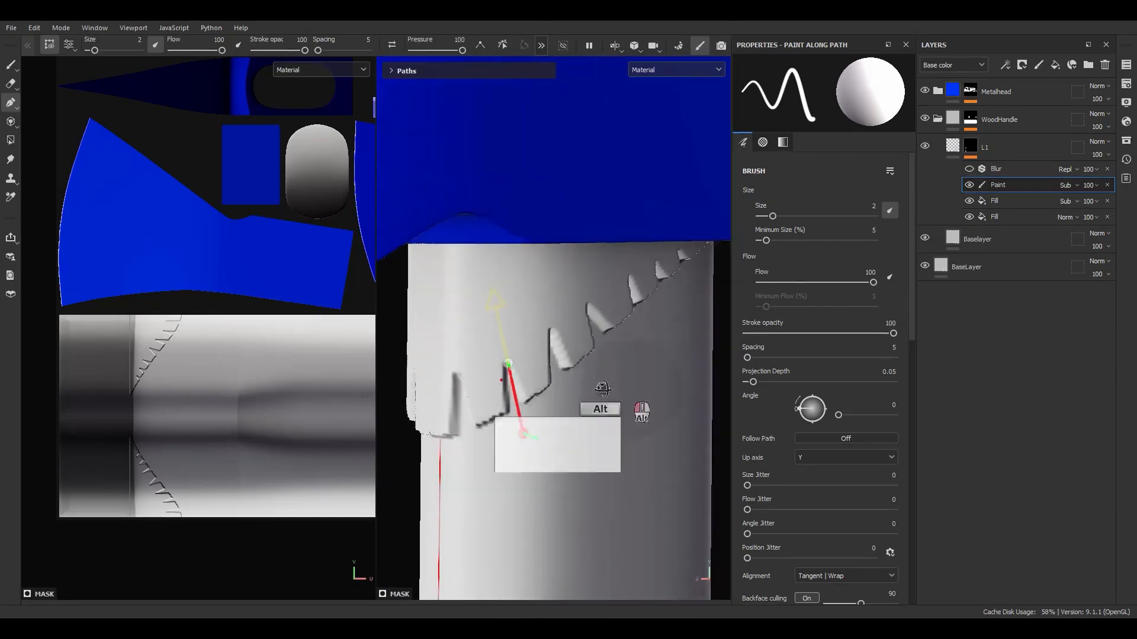
click(531, 375)
click(577, 337)
click(590, 359)
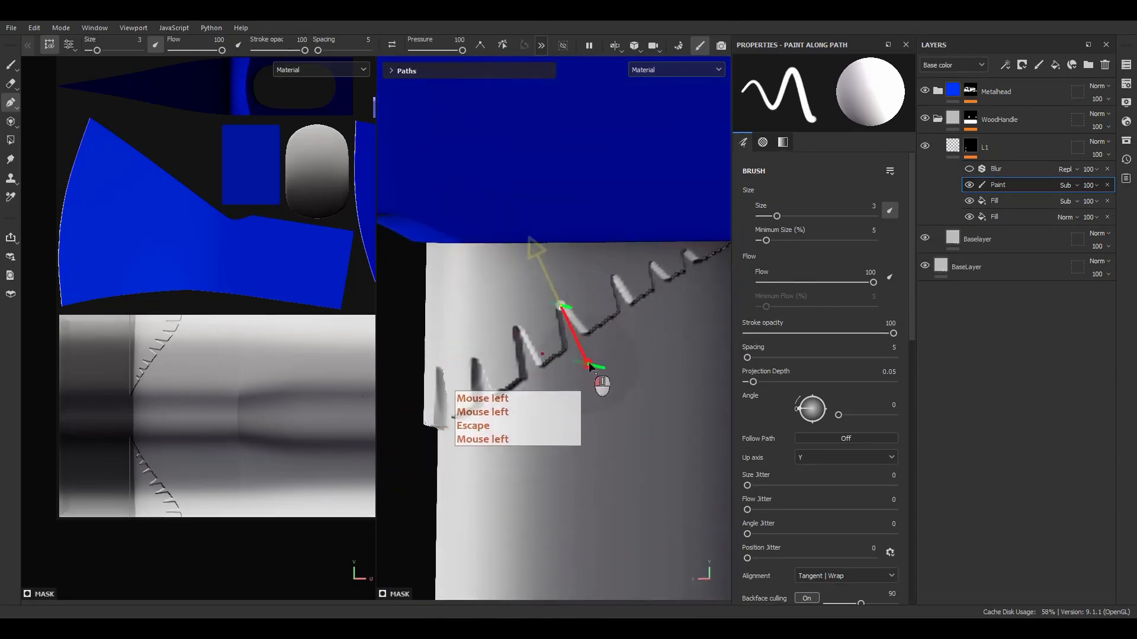
key(Escape)
- Turn the Blur effect on L1's mask back on and check the softened notches
scroll(588, 346, down, 2)
alt+drag(588, 345, 583, 382)
alt+right_drag(583, 382, 565, 384)
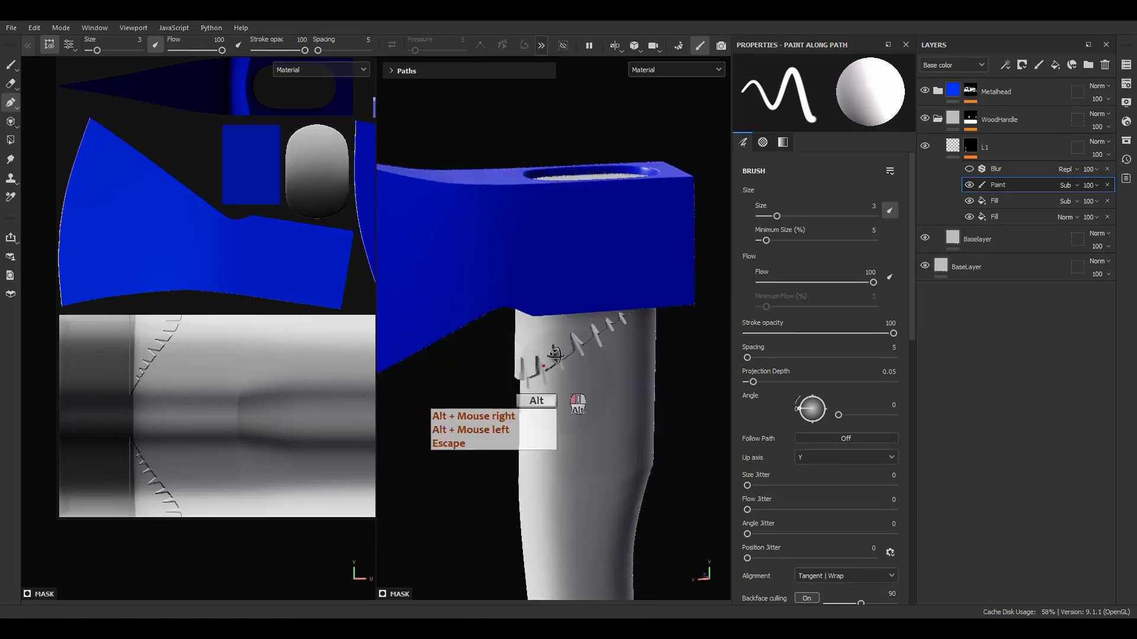
alt+drag(565, 384, 568, 349)
click(969, 169)
scroll(545, 344, up, 2)
alt+drag(529, 413, 556, 403)
click(1009, 201)
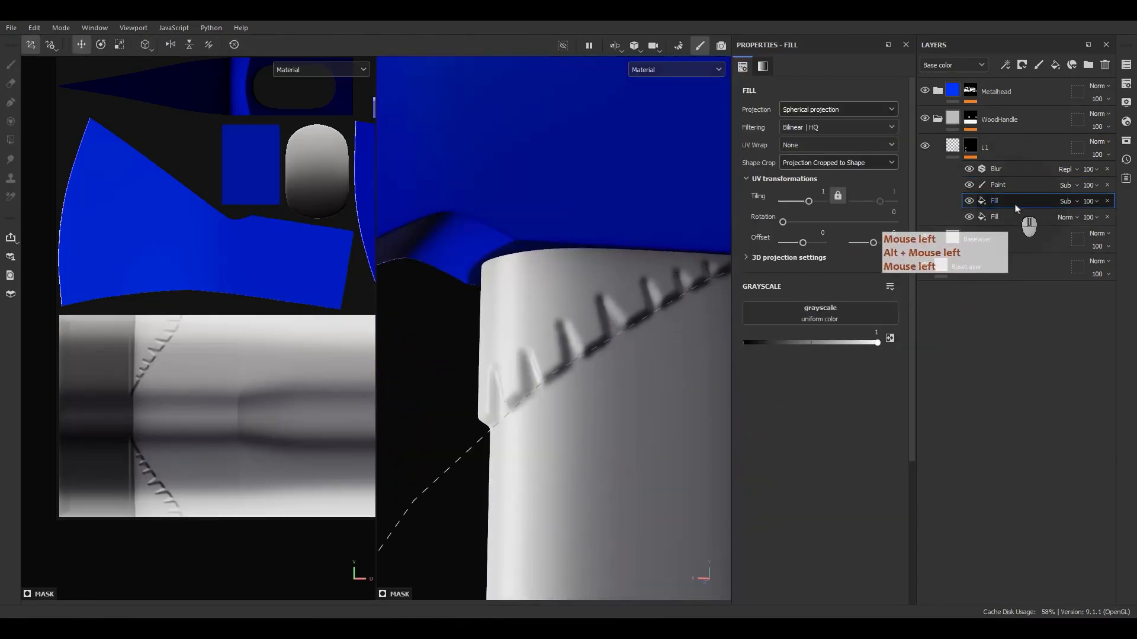
click(821, 154)
click(825, 128)
click(824, 143)
- Set the Blur Intensity of L1's mask blur filter to 0.2
click(1016, 170)
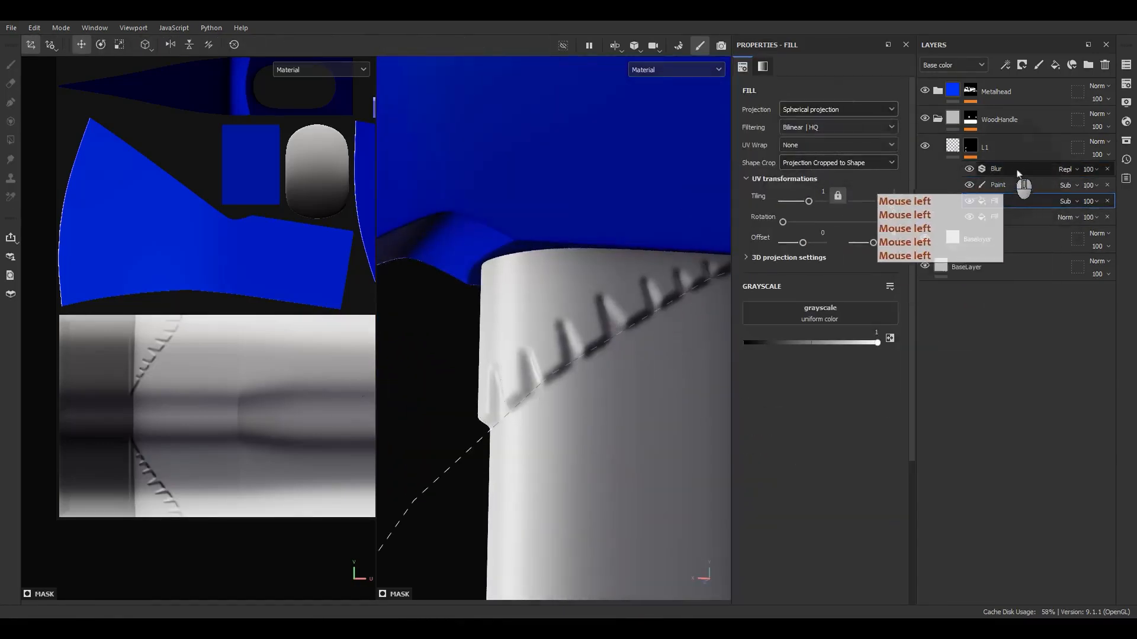
click(901, 146)
text(.2)
key(Return)
- Examine the notched carving on the handle up close and from a side view of the axe
alt+drag(523, 430, 571, 403)
alt+right_drag(571, 404, 521, 424)
alt+drag(521, 424, 545, 450)
alt+right_drag(545, 450, 568, 464)
alt+middle_drag(568, 464, 577, 415)
alt+shift+drag(577, 415, 587, 385)
alt+right_drag(586, 385, 572, 341)
alt+middle_drag(572, 342, 571, 307)
alt+shift+drag(570, 306, 581, 357)
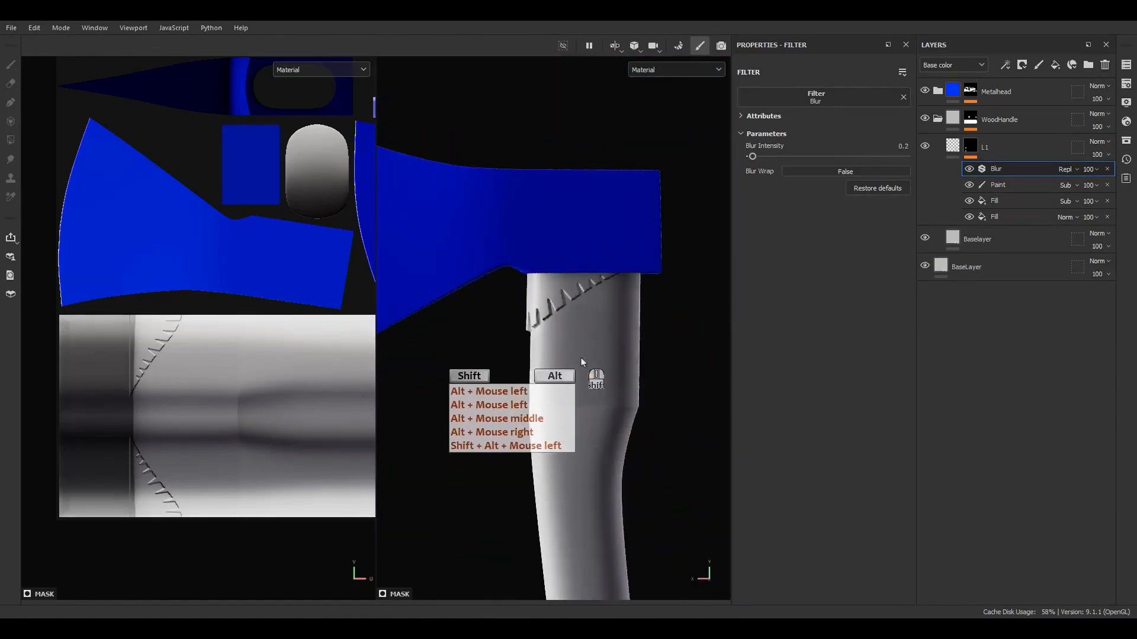
- Reopen the Paint effect in L1's mask and reduce the pressure at a middle notch path's point to 55
click(1042, 93)
right_click(1028, 218)
click(970, 146)
click(998, 185)
scroll(562, 304, up, 5)
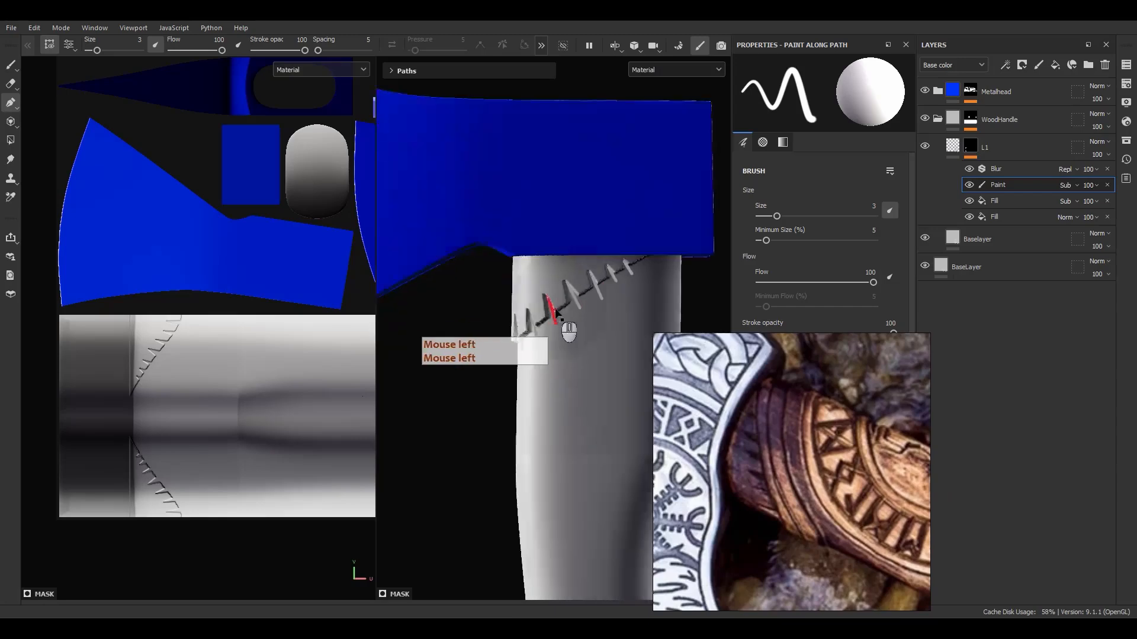
click(566, 257)
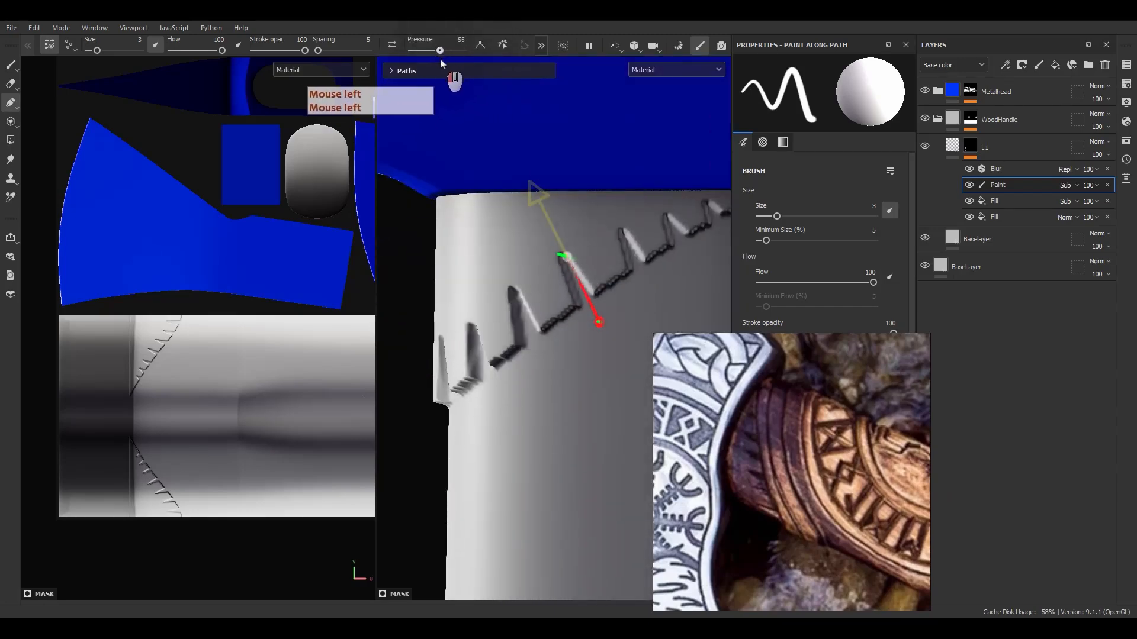
key(Escape)
- Lower the end-point pressure to about 73 on the next notches toward the axe head
click(637, 266)
click(655, 297)
drag(466, 50, 449, 51)
key(Escape)
click(688, 257)
click(689, 254)
key(Escape)
- Reduce the end-point pressure of the small notch path near the axe head to about 60
alt+middle_drag(562, 219, 517, 211)
click(687, 228)
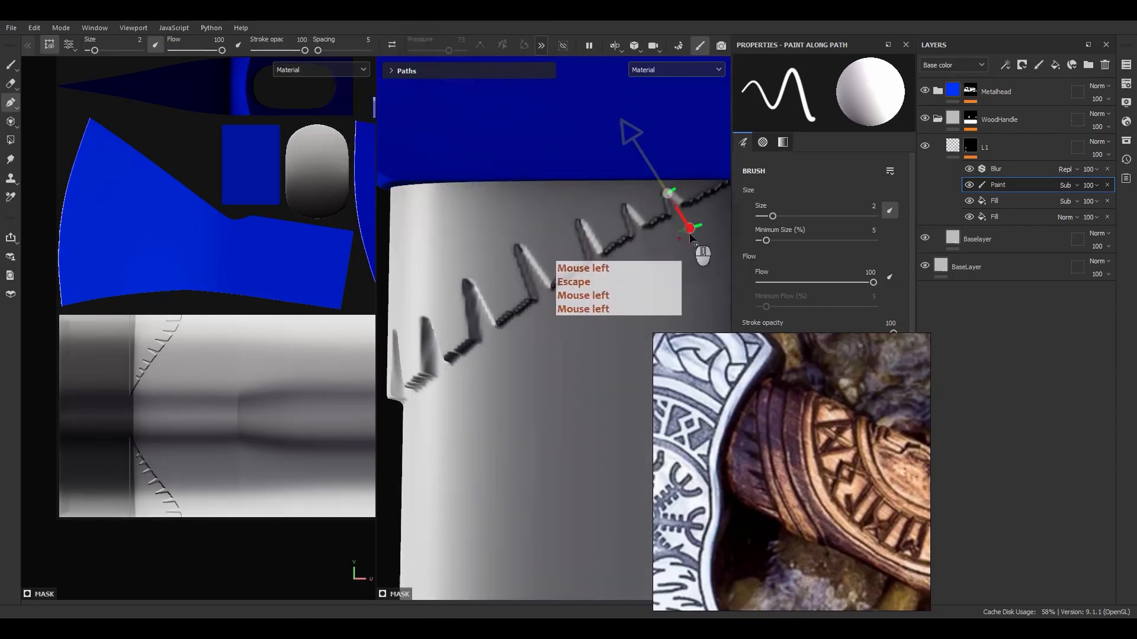
click(689, 228)
drag(449, 55, 439, 54)
key(Escape)
click(687, 229)
key(Escape)
- Taper the third notch from the handle's front edge by setting its end-point pressure to about 54
alt+middle_drag(522, 297, 578, 250)
alt+drag(554, 300, 561, 300)
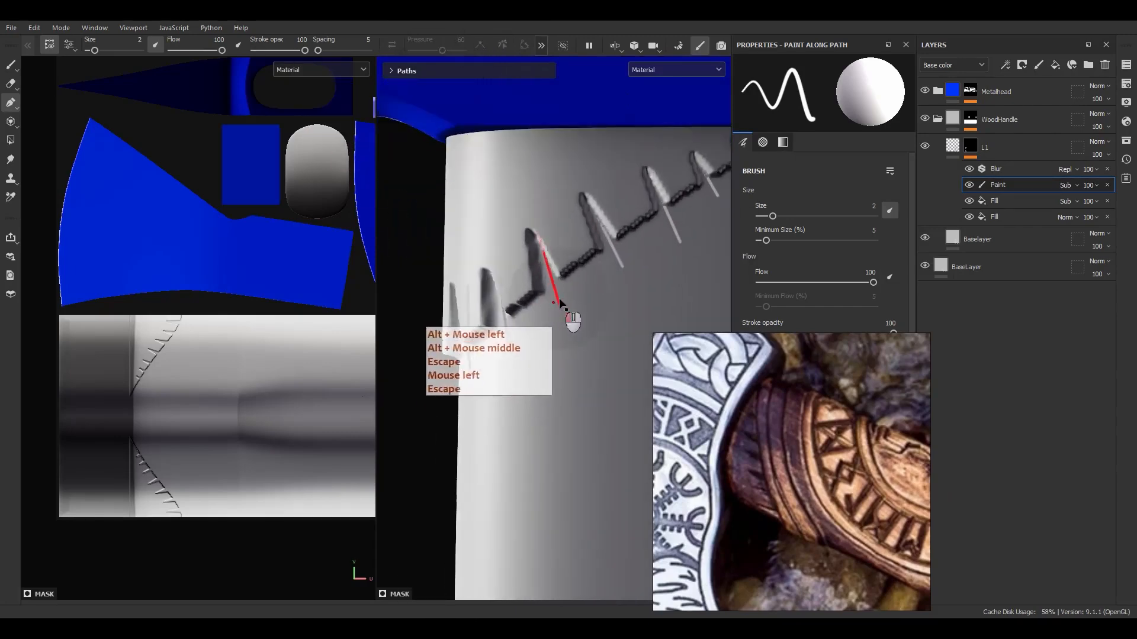
double_click(559, 307)
drag(462, 50, 441, 56)
alt+drag(503, 267, 548, 284)
alt+middle_drag(556, 326, 562, 281)
key(Escape)
- Reselect the two lowest notch paths near the handle's front edge and lower the end-point pressure to taper them
click(546, 343)
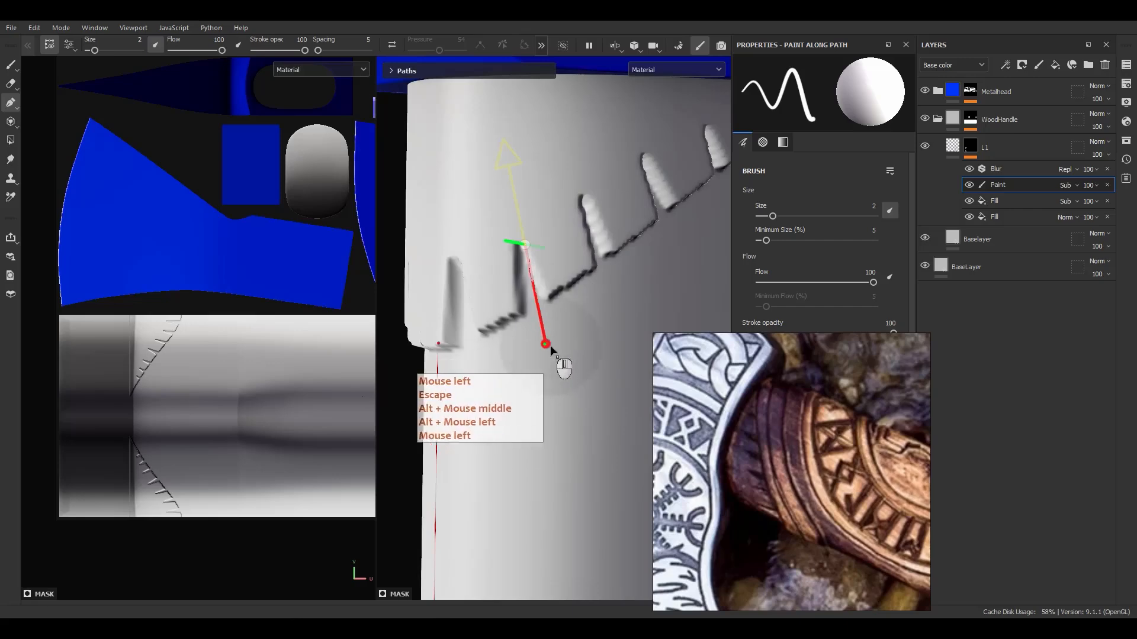
click(546, 343)
key(Escape)
click(475, 372)
click(475, 372)
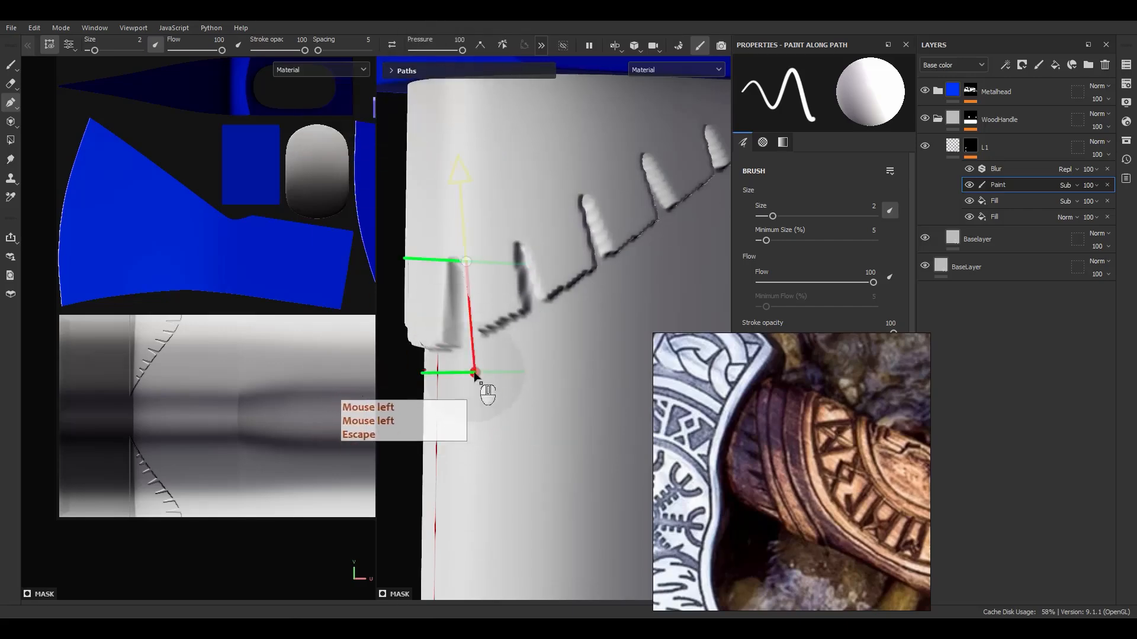
drag(462, 50, 439, 59)
alt+drag(504, 308, 521, 332)
alt+right_drag(521, 332, 494, 380)
alt+drag(494, 379, 481, 355)
alt+middle_drag(480, 354, 472, 332)
alt+drag(472, 331, 516, 285)
key(Escape)
- Set the end-point pressure of the middle notch path to 37 and check the taper on the handle
click(565, 254)
click(567, 254)
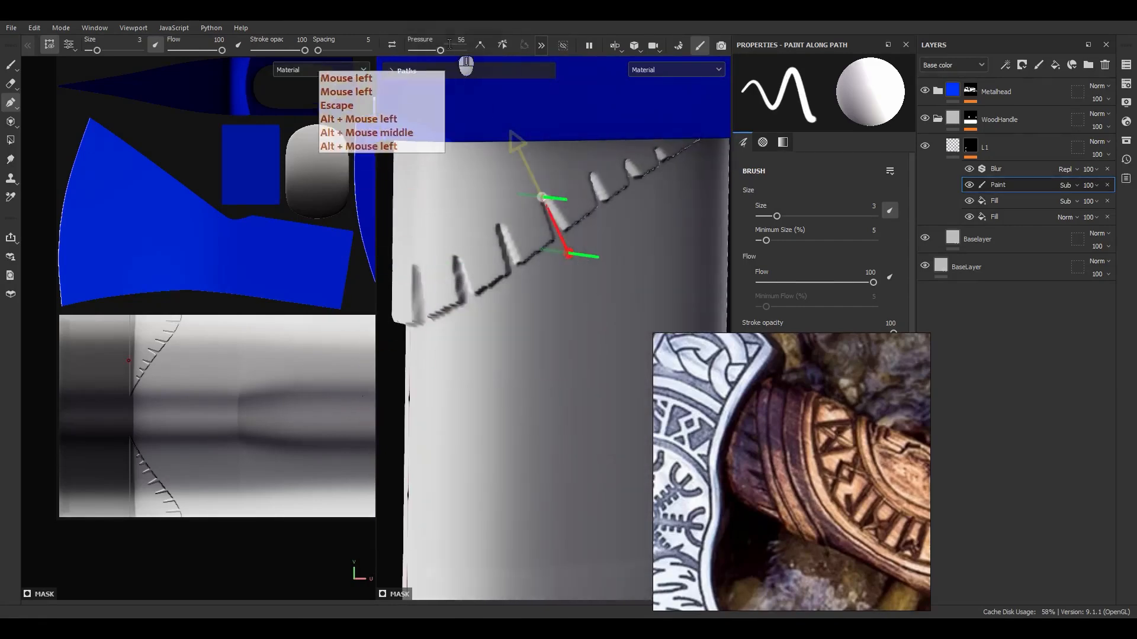
drag(458, 50, 430, 70)
alt+drag(546, 342, 565, 296)
alt+right_drag(565, 296, 548, 266)
alt+drag(547, 267, 533, 237)
alt+right_drag(533, 237, 515, 206)
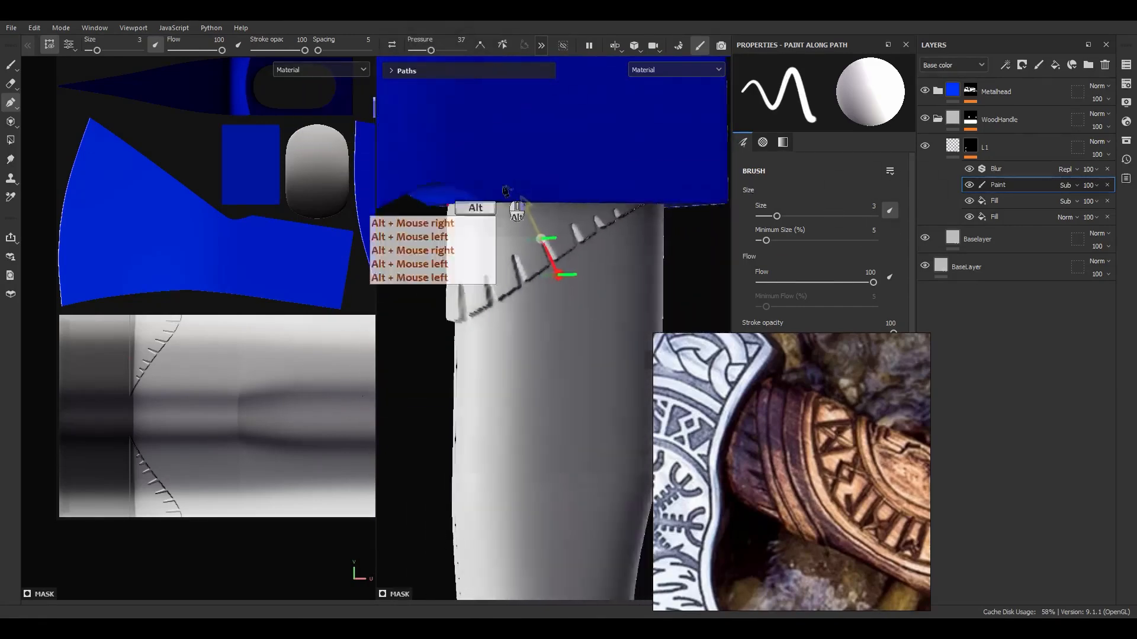
alt+middle_drag(515, 206, 533, 237)
alt+right_drag(533, 237, 551, 257)
alt+middle_drag(550, 258, 570, 276)
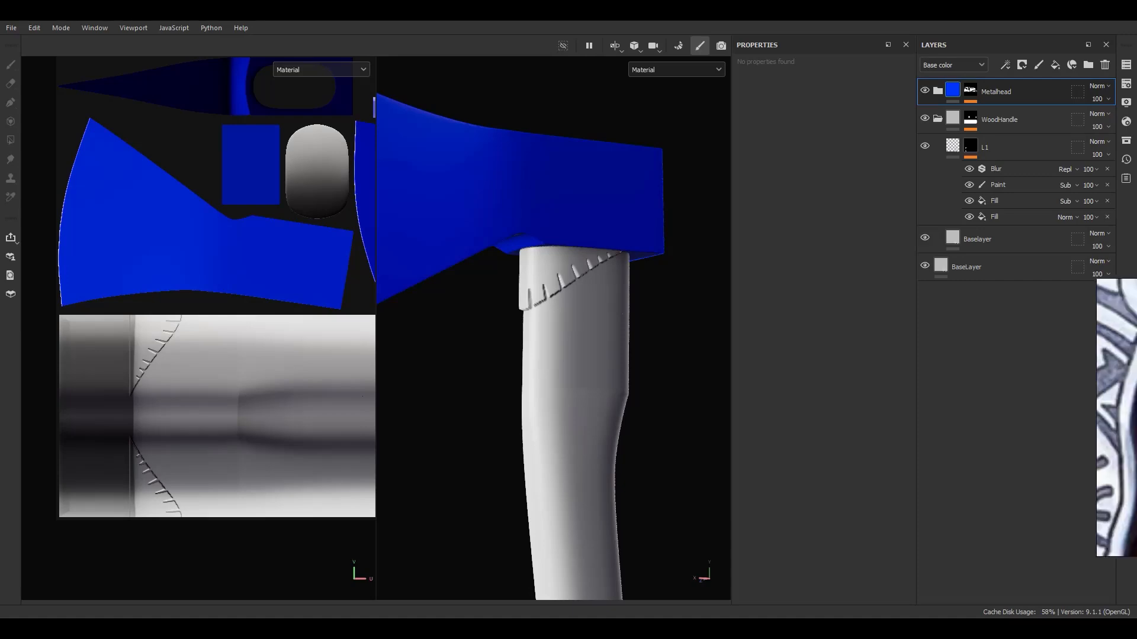
- Add a fill layer above L1 inside the WoodHandle folder and name it L2
right_click(1045, 421)
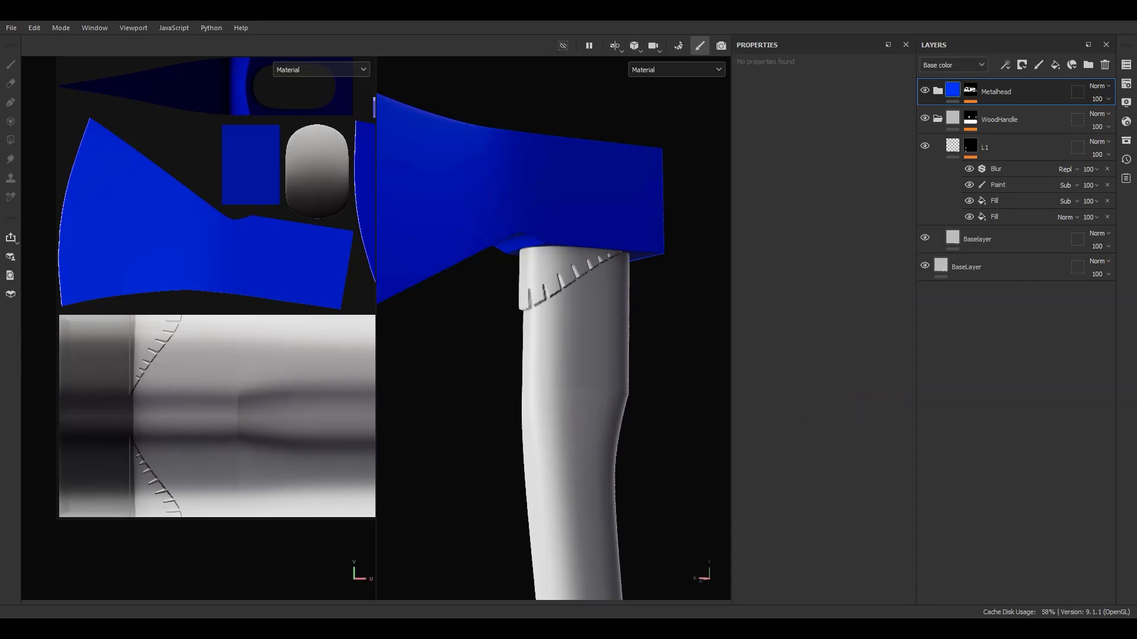
click(1014, 163)
click(1055, 65)
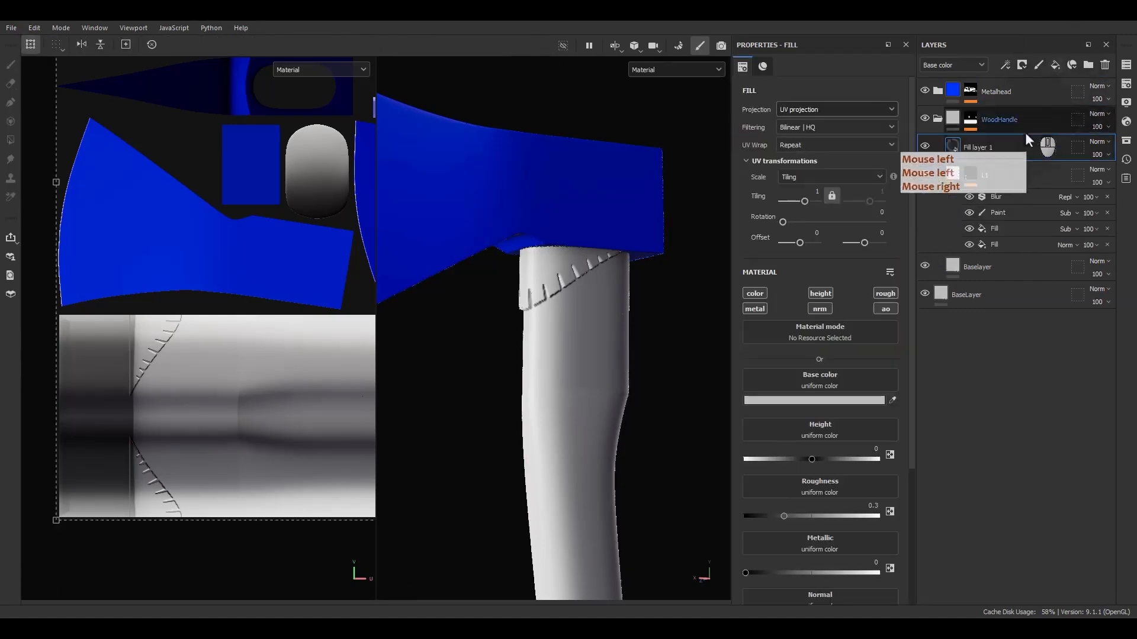
click(983, 149)
text(LO)
key(BackSpace)
key(BackSpace)
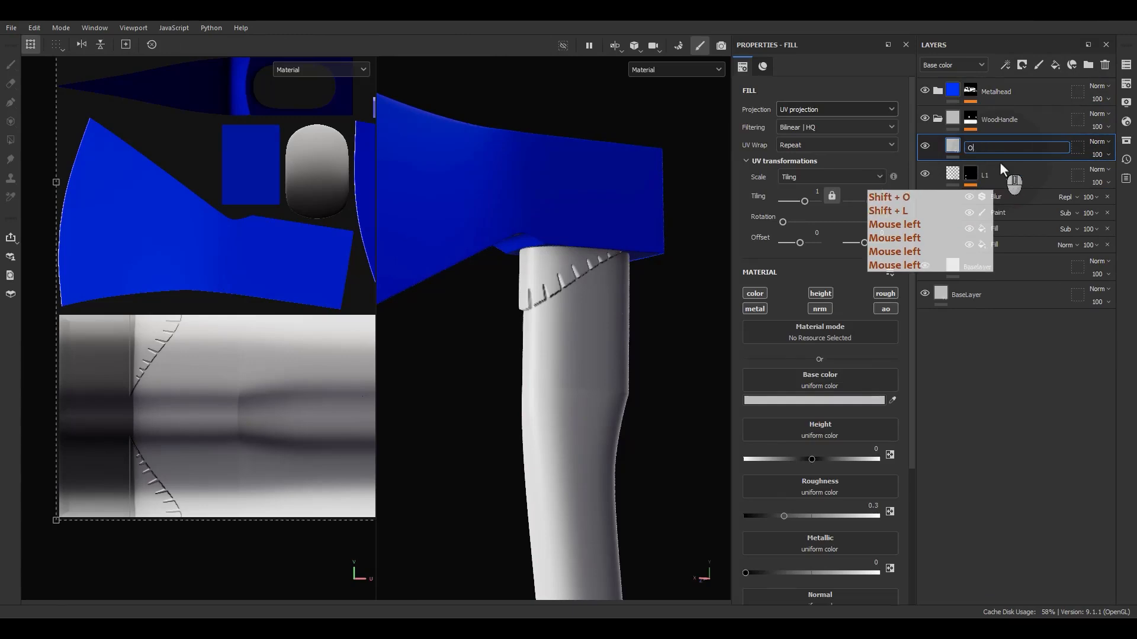
text(L2)
key(Return)
- Keep only the height channel on L2 and give it L1's height value of 0.2
click(950, 179)
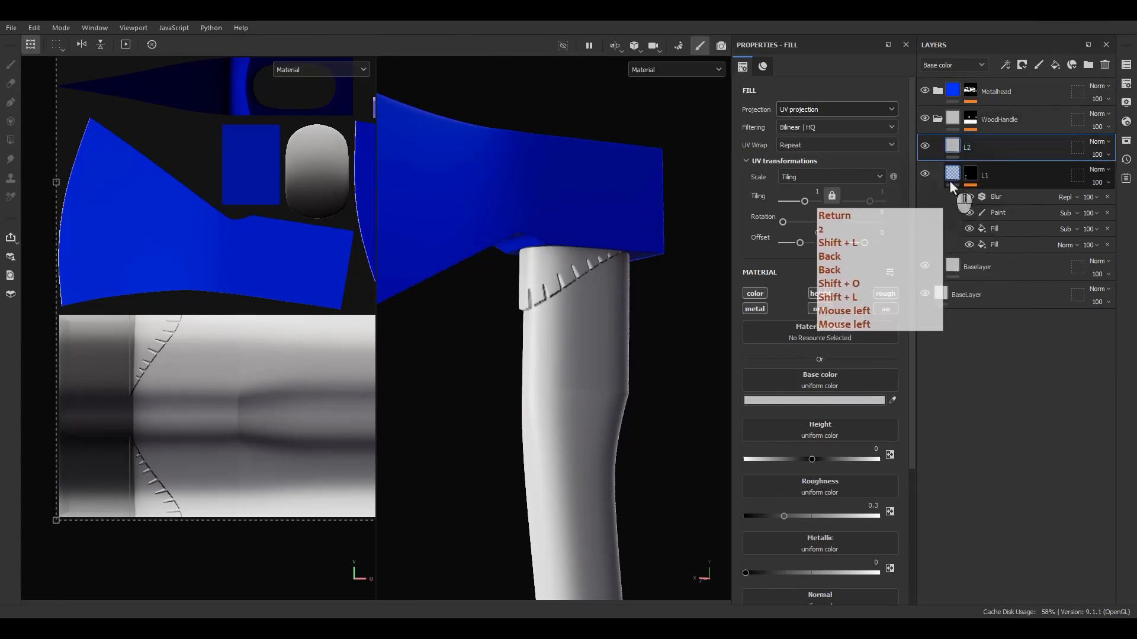
click(873, 401)
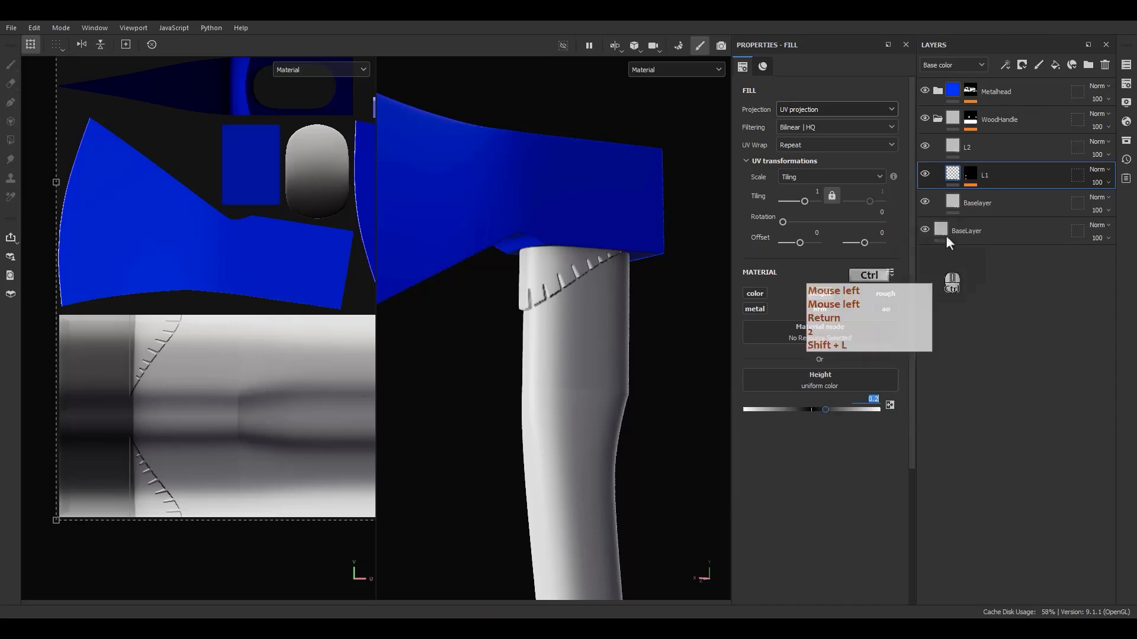
key(ctrl+c)
click(950, 144)
alt+click(819, 293)
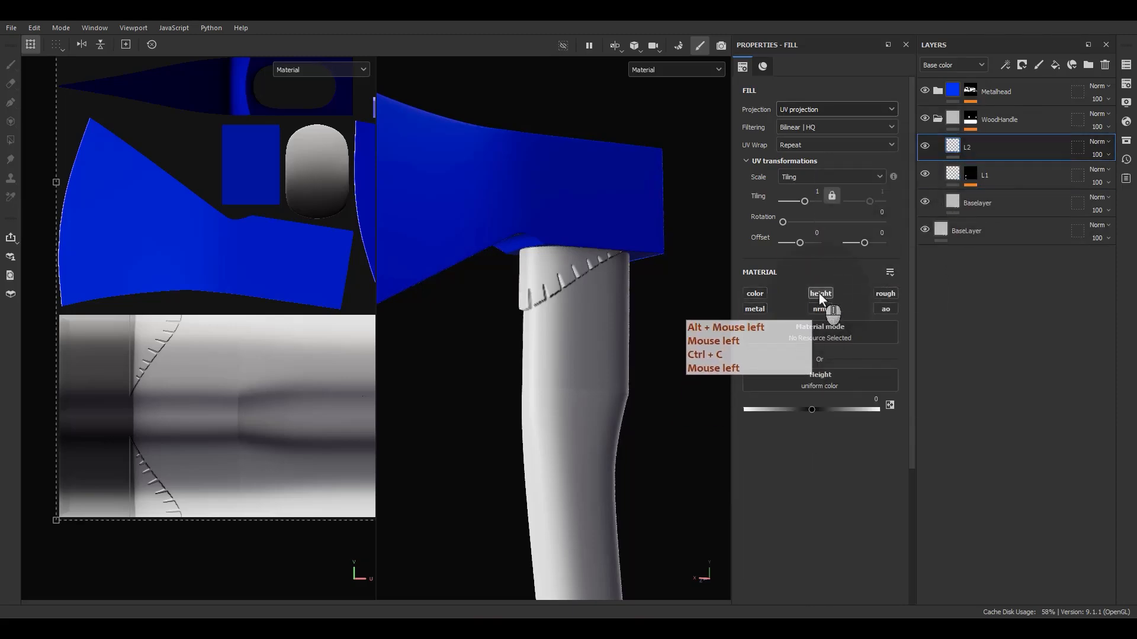
click(871, 399)
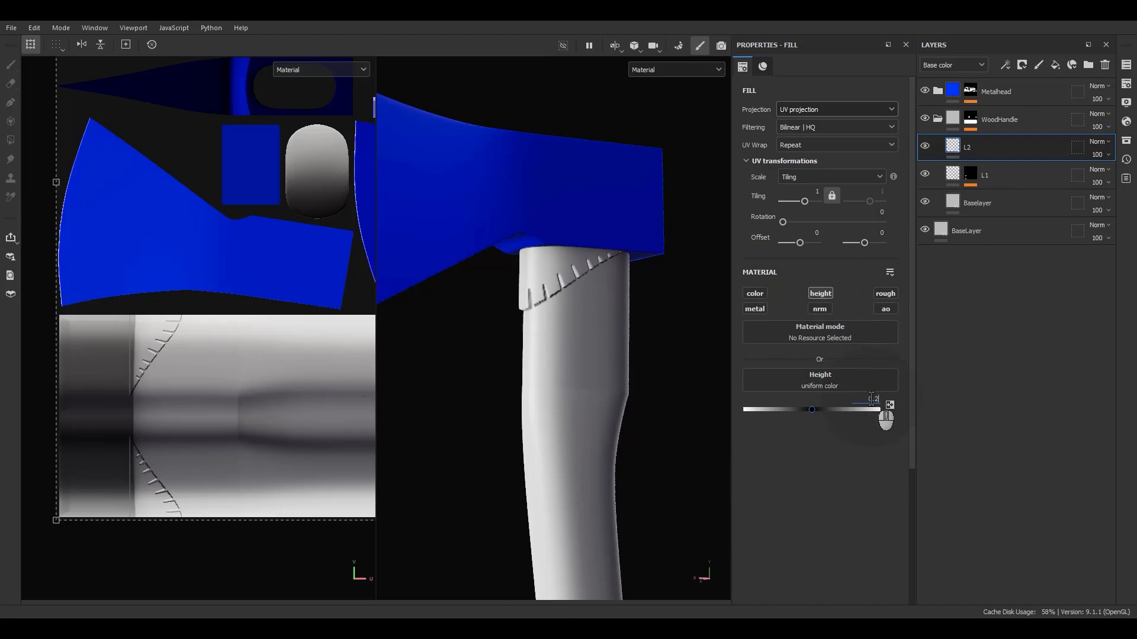
key(Return)
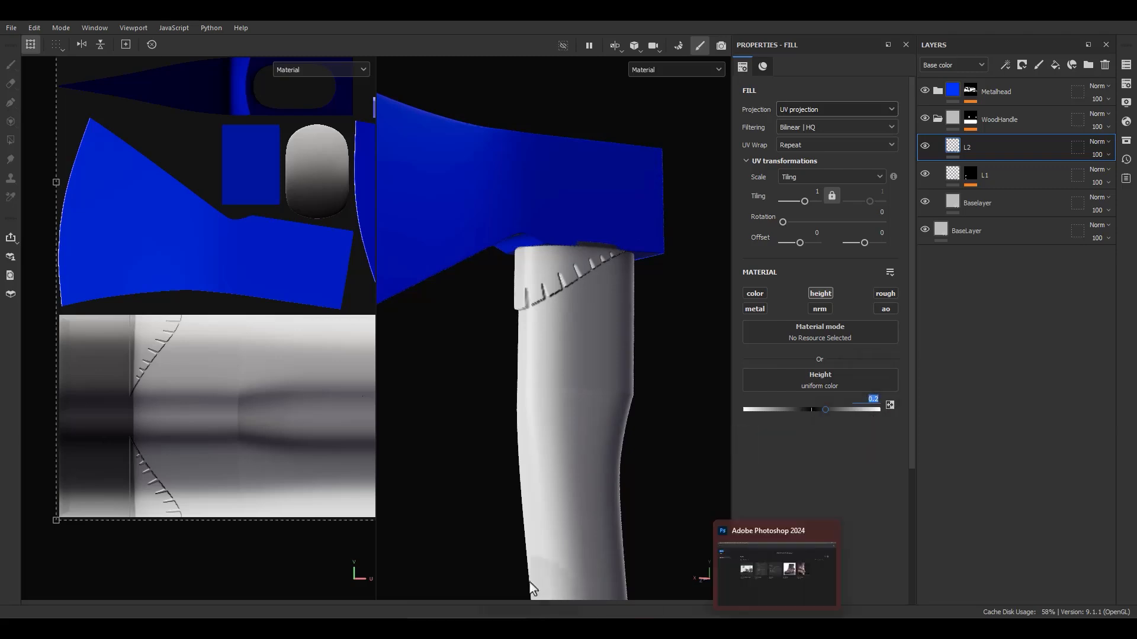
- Add a black mask to L2 and select it
right_click(978, 152)
click(996, 31)
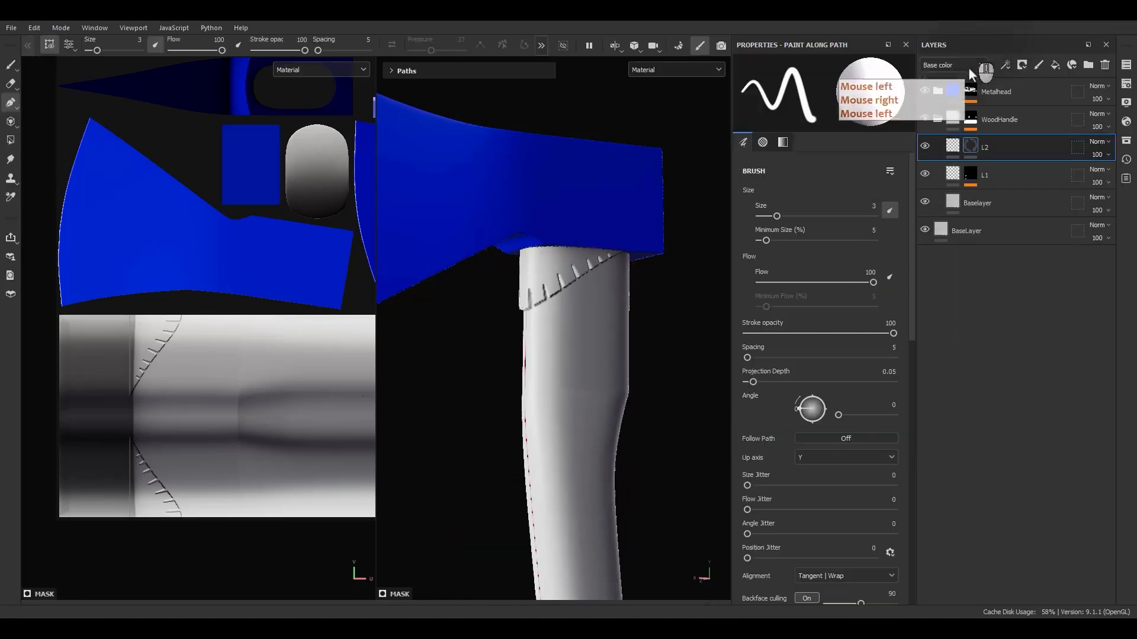
click(969, 141)
mouse_move(628, 269)
alt+mouse_down()
mouse_move(499, 331)
mouse_move(558, 332)
alt+mouse_up()
scroll(576, 306, up, 2)
alt+middle_drag(570, 312, 564, 335)
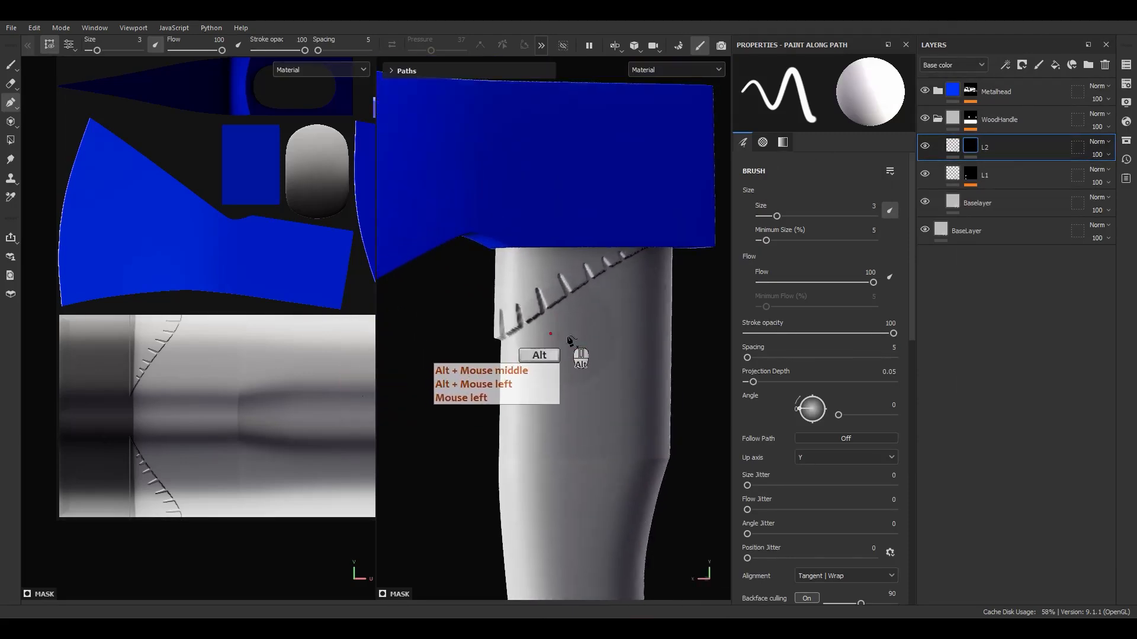
alt+click(669, 292)
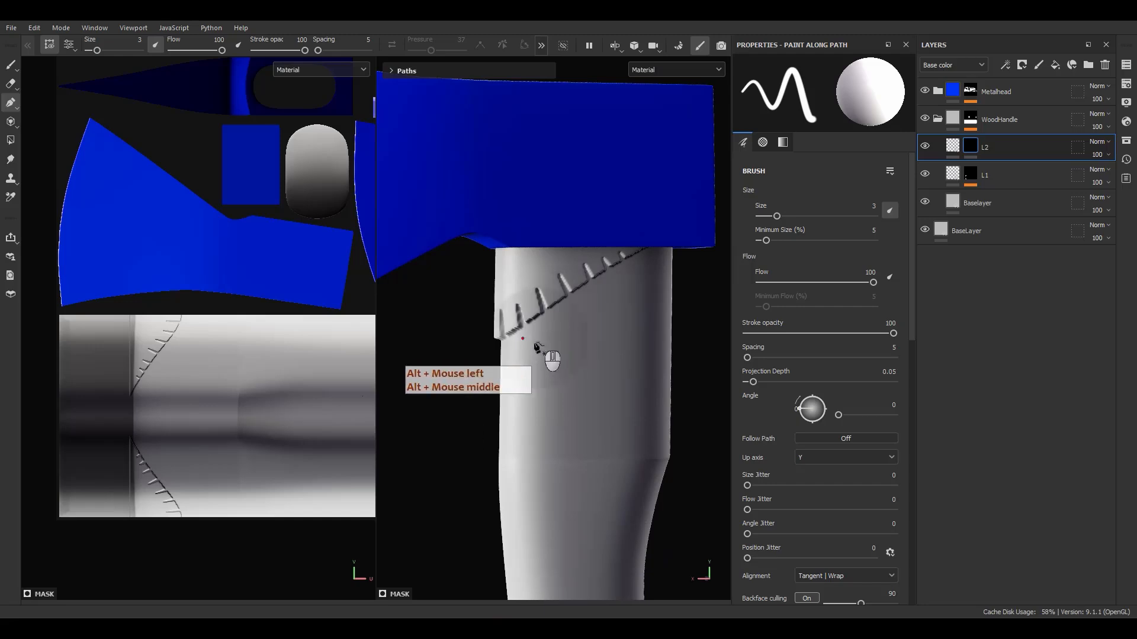
- Copy the subtracting spherical fill from L1's mask into L2's mask and set its blend mode to Normal
alt+click(977, 181)
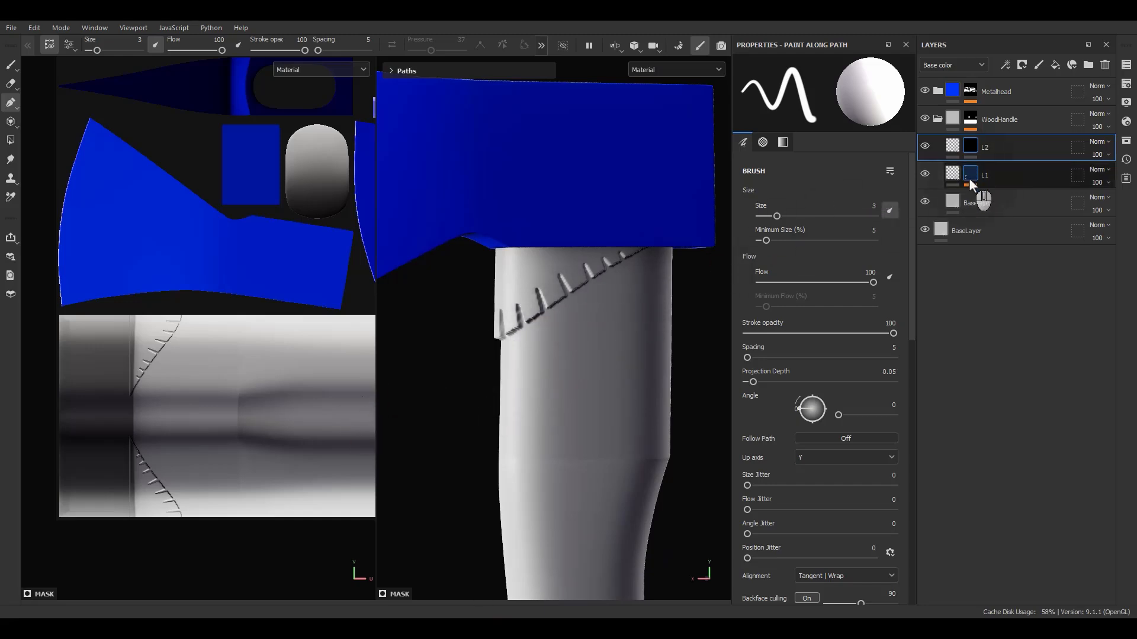
click(968, 178)
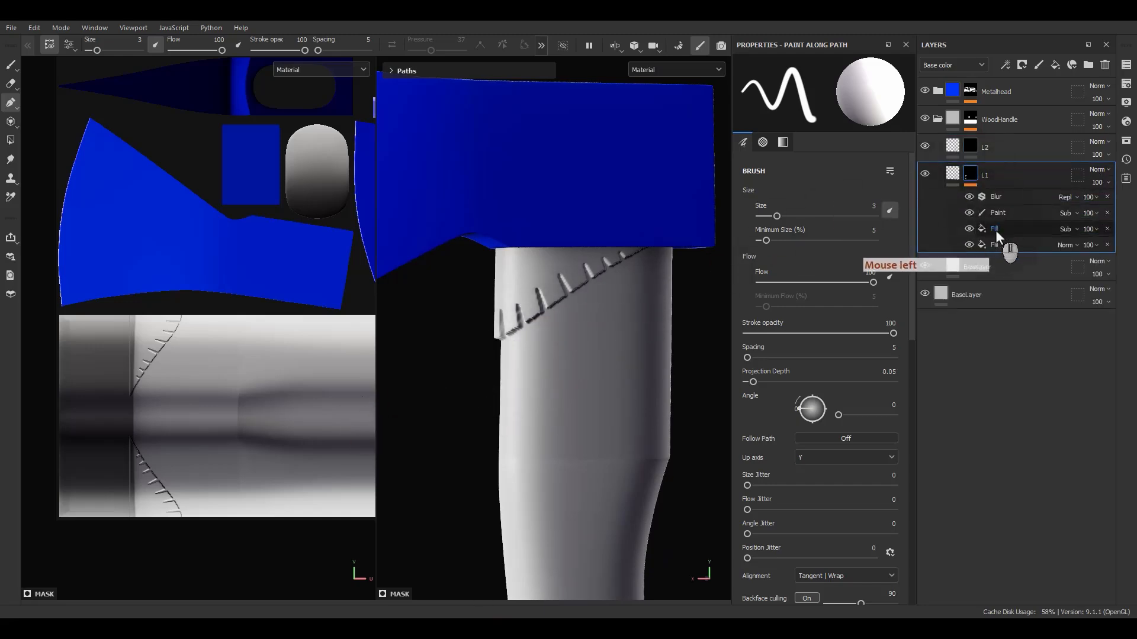
alt+drag(984, 179, 986, 152)
click(1062, 169)
click(1062, 169)
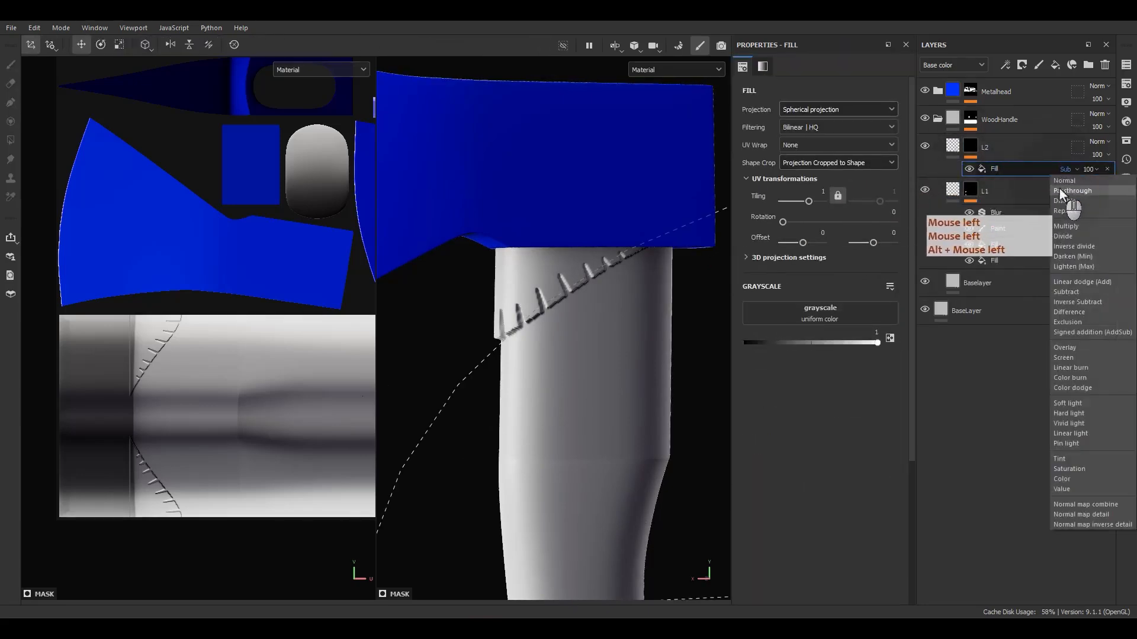
click(1056, 177)
mouse_move(656, 327)
alt+mouse_down()
mouse_move(707, 328)
mouse_move(640, 326)
alt+mouse_up()
- Duplicate the spherical fill in L2's mask and set the upper copy's blend mode to Subtract
click(1002, 169)
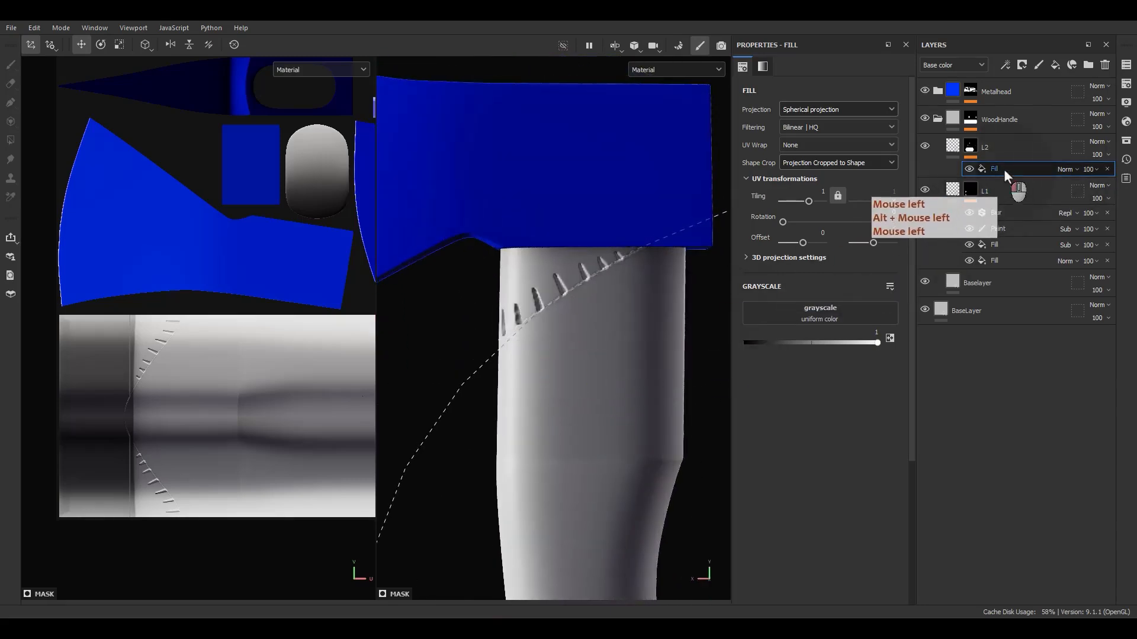
key(ctrl+d)
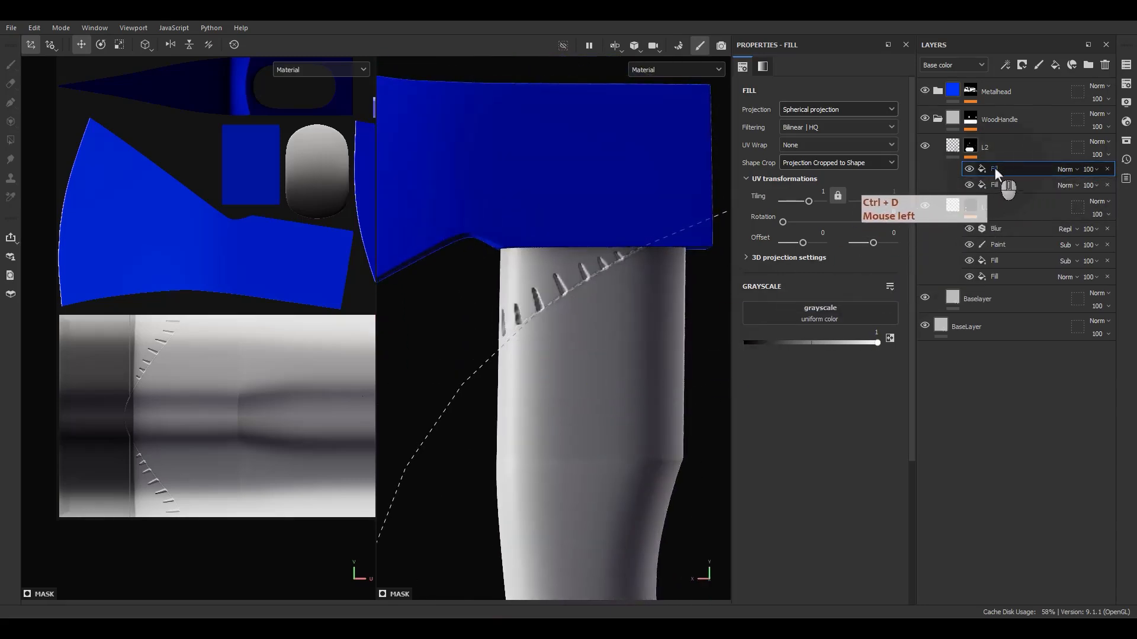
click(1065, 170)
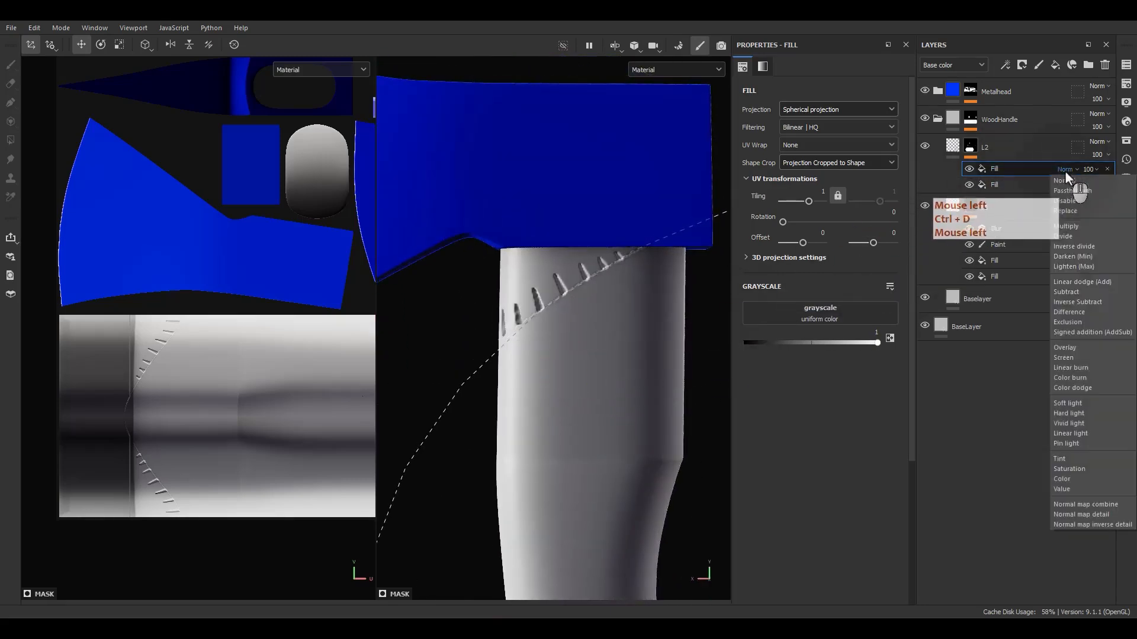
click(1066, 291)
- Display L2's mask, shift the subtracting sphere slightly down to leave a curved band across the handle, and return to the material view
alt+middle_drag(627, 311, 555, 302)
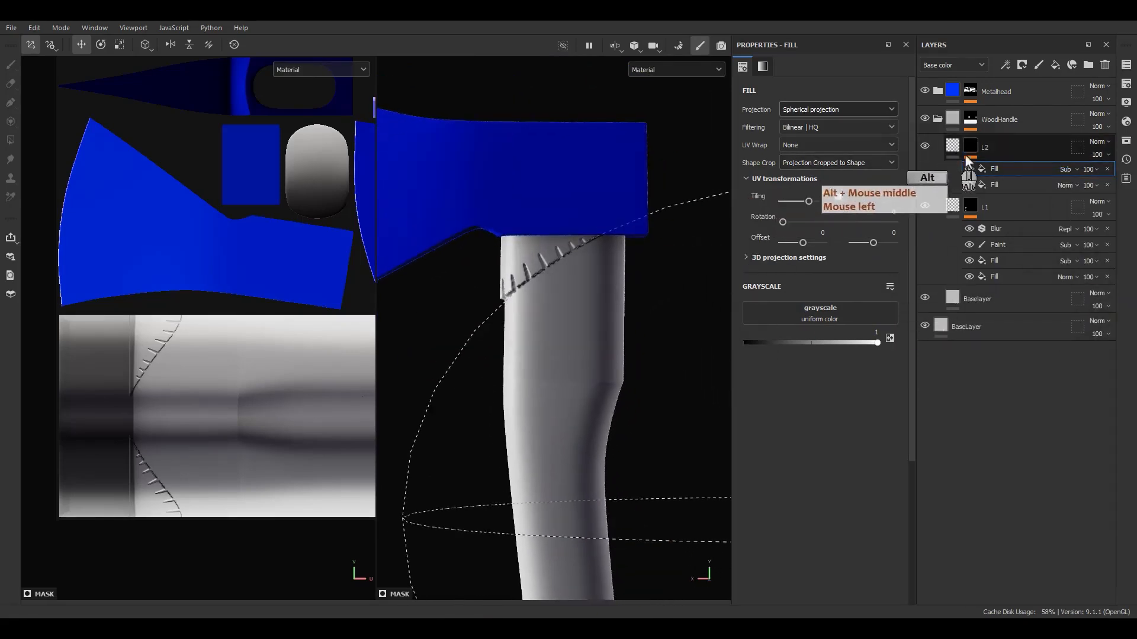
alt+click(969, 149)
scroll(580, 326, down, 3)
alt+middle_drag(599, 338, 550, 270)
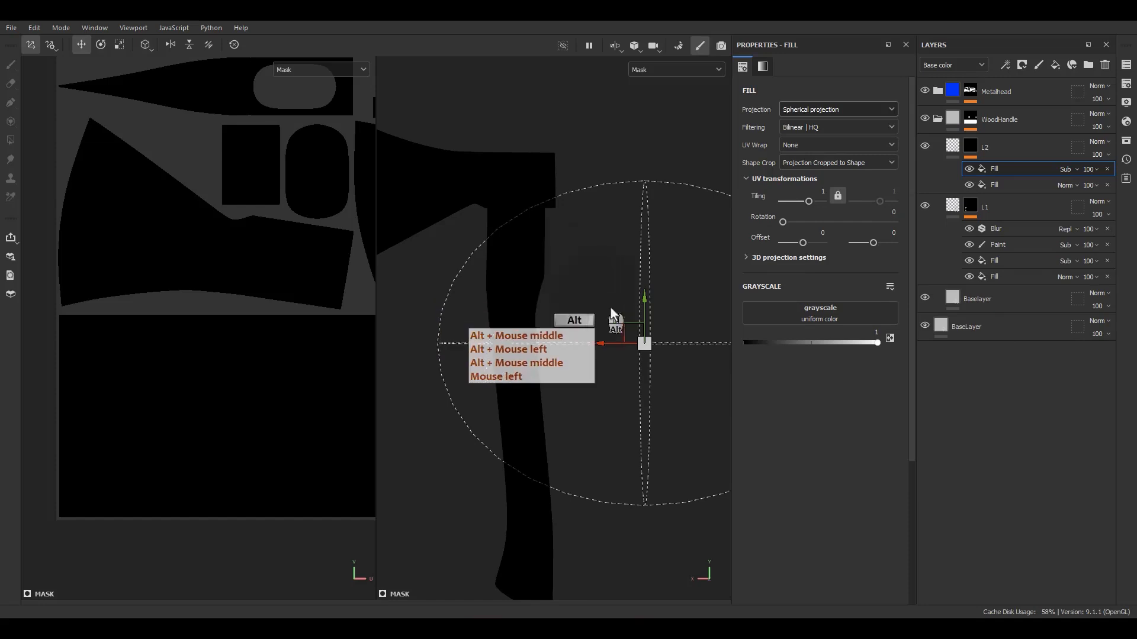
drag(630, 322, 635, 337)
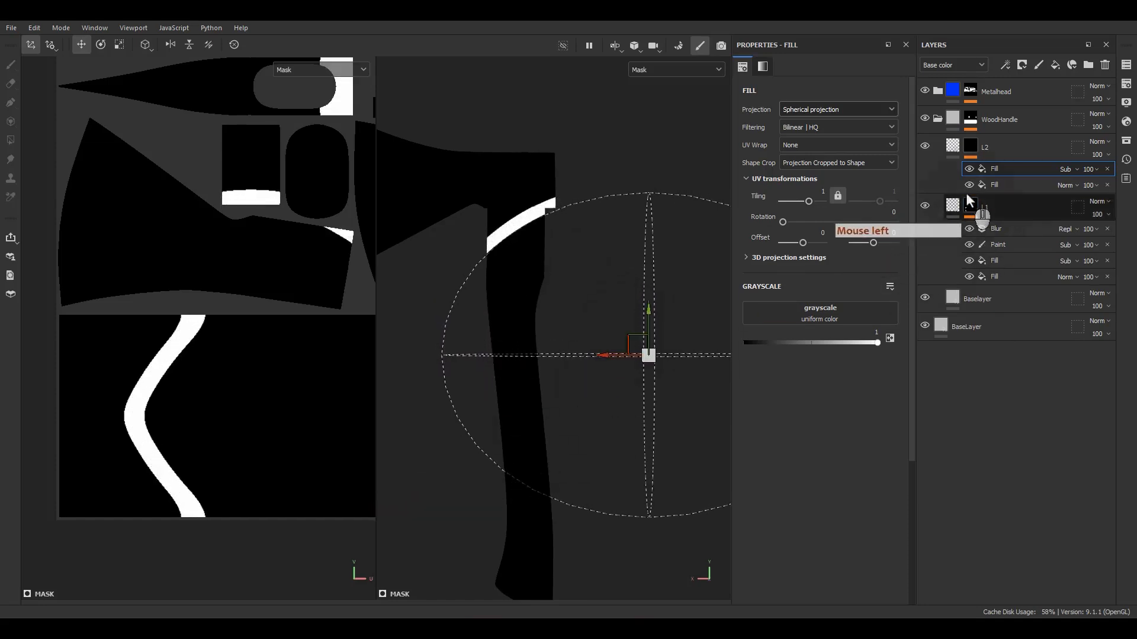
click(955, 151)
- Compare the new band with the reference photo and set L2's height to 0.15
alt+drag(593, 282, 474, 319)
right_drag(1136, 412, 827, 321)
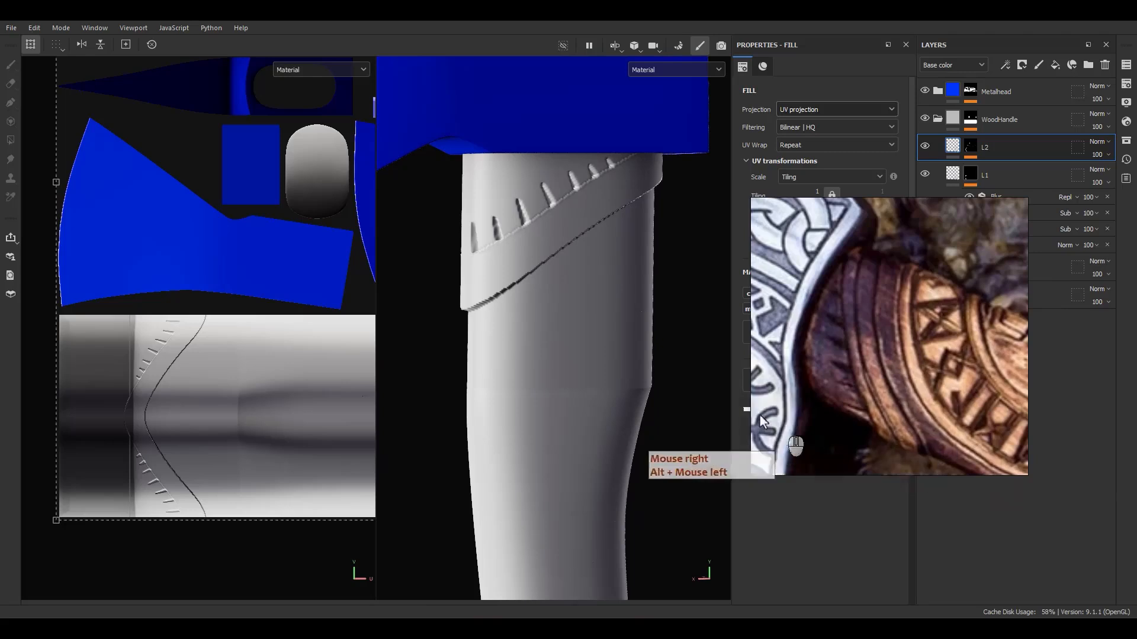
right_drag(818, 377, 1136, 361)
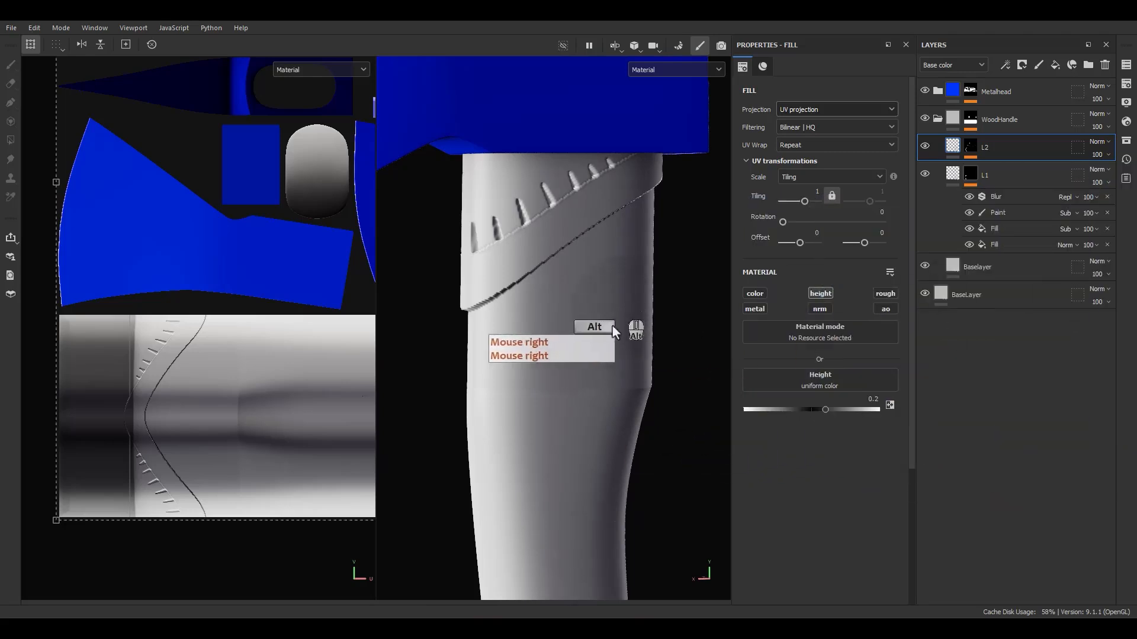
alt+middle_drag(612, 326, 610, 368)
alt+drag(610, 369, 550, 359)
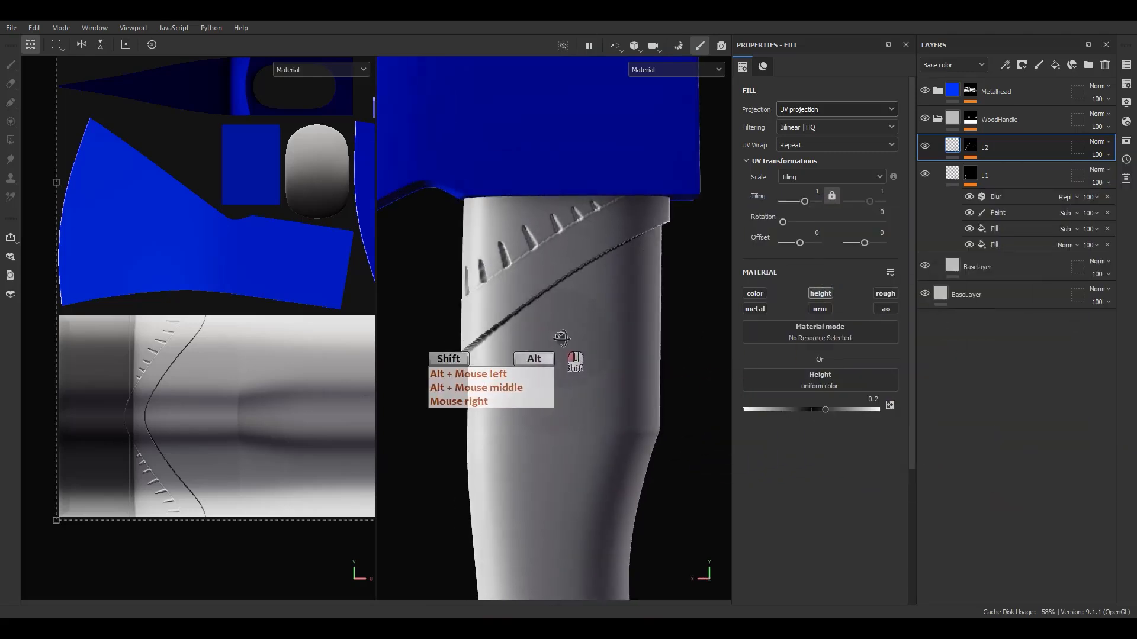
click(955, 147)
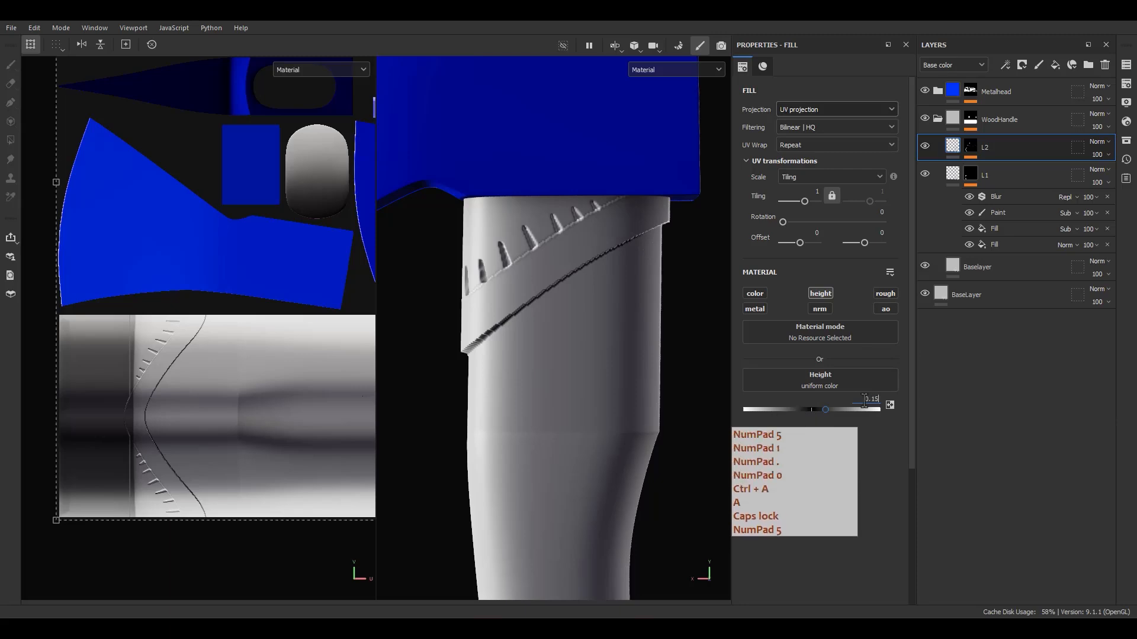
mouse_move(585, 264)
alt+mouse_down()
mouse_move(613, 252)
mouse_move(550, 255)
mouse_move(583, 251)
alt+mouse_up()
- Select the lower spherical fill in L2's mask and shift its sphere slightly upward and sideways
click(975, 151)
click(996, 182)
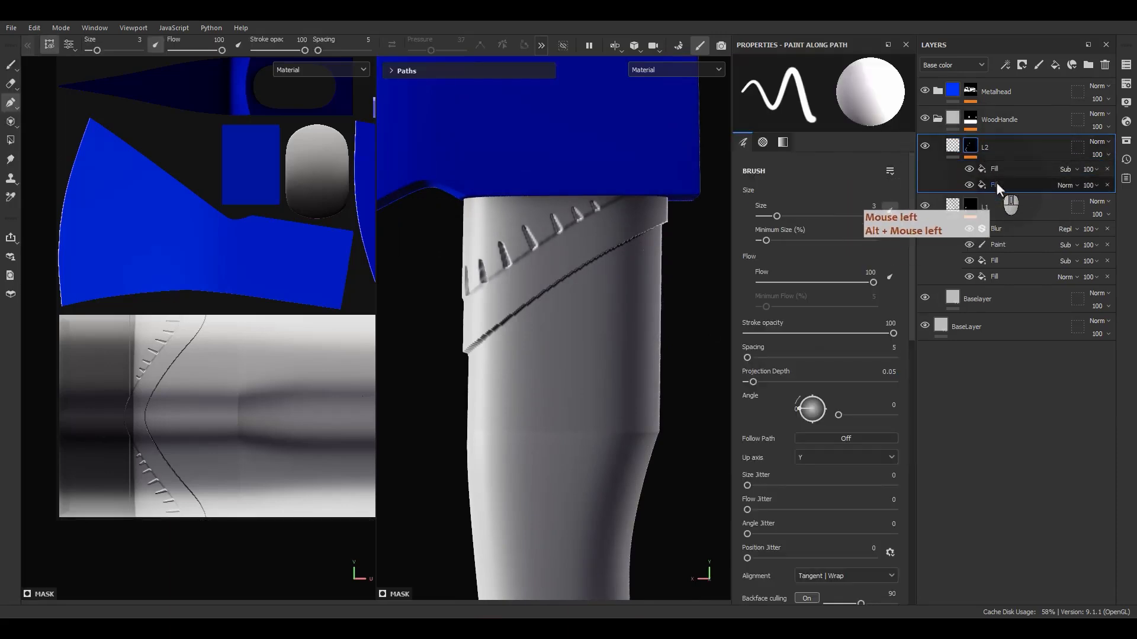
scroll(637, 279, down, 4)
alt+middle_drag(626, 286, 531, 228)
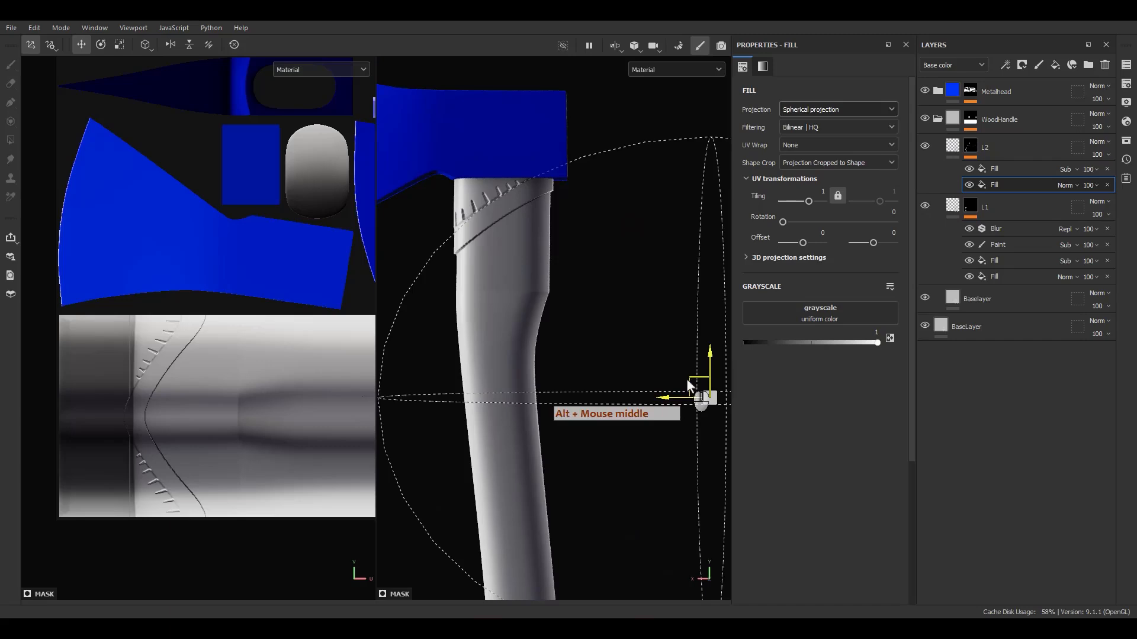
drag(685, 384, 688, 381)
scroll(490, 230, up, 5)
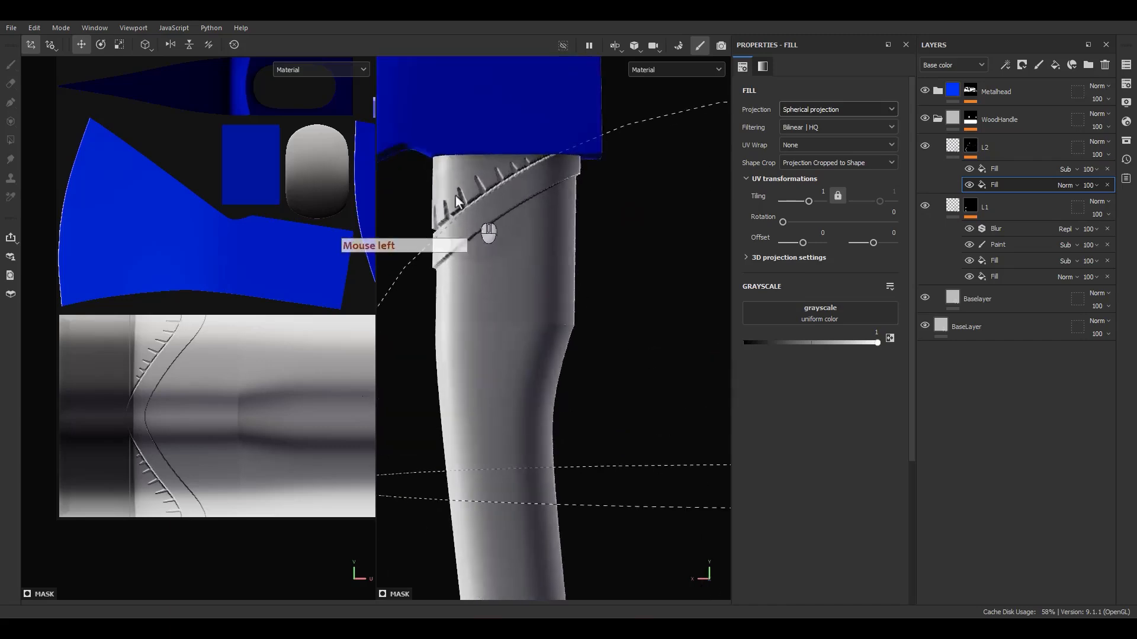
- Examine the curved band around the handle and compare its grooves with the reference photos
alt+drag(445, 262, 554, 252)
alt+right_drag(554, 252, 599, 279)
alt+drag(599, 278, 598, 269)
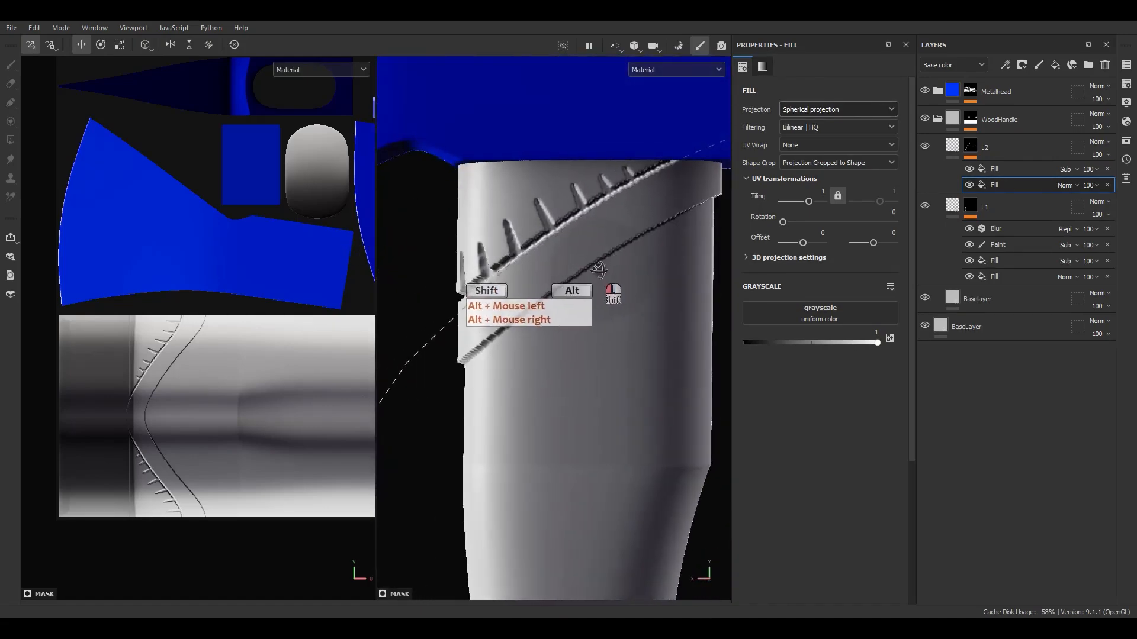
alt+right_drag(620, 303, 560, 45)
alt+middle_drag(650, 296, 619, 210)
alt+drag(620, 210, 589, 175)
scroll(586, 172, up, 3)
alt+drag(564, 242, 621, 238)
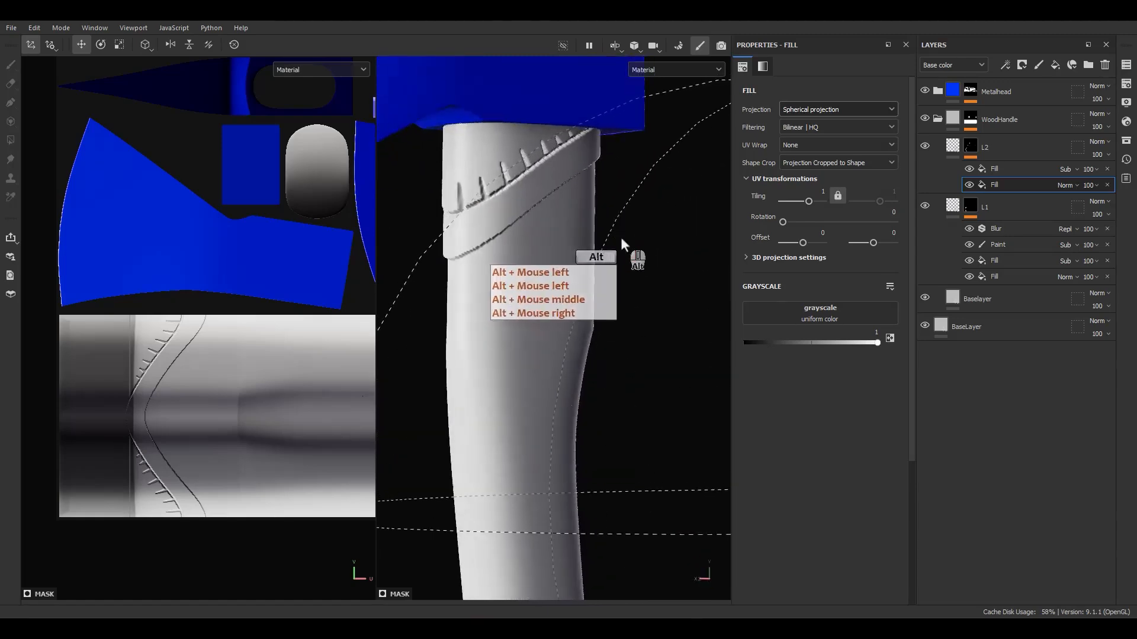
alt+right_drag(621, 239, 610, 302)
alt+right_drag(536, 133, 548, 261)
right_drag(1136, 322, 958, 323)
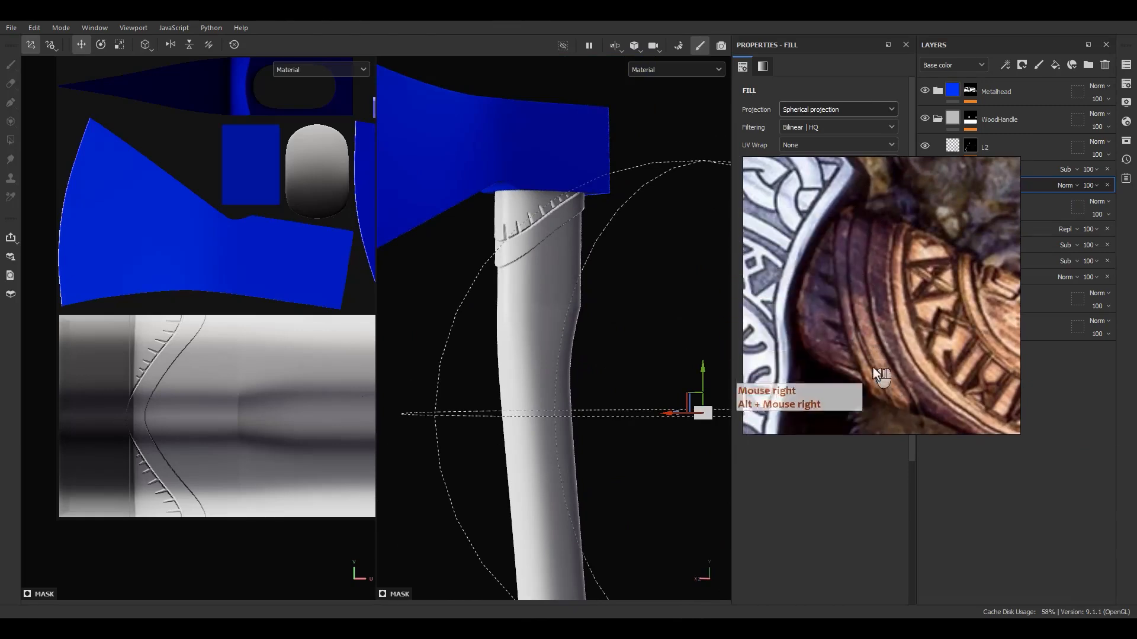
right_drag(889, 373, 1136, 373)
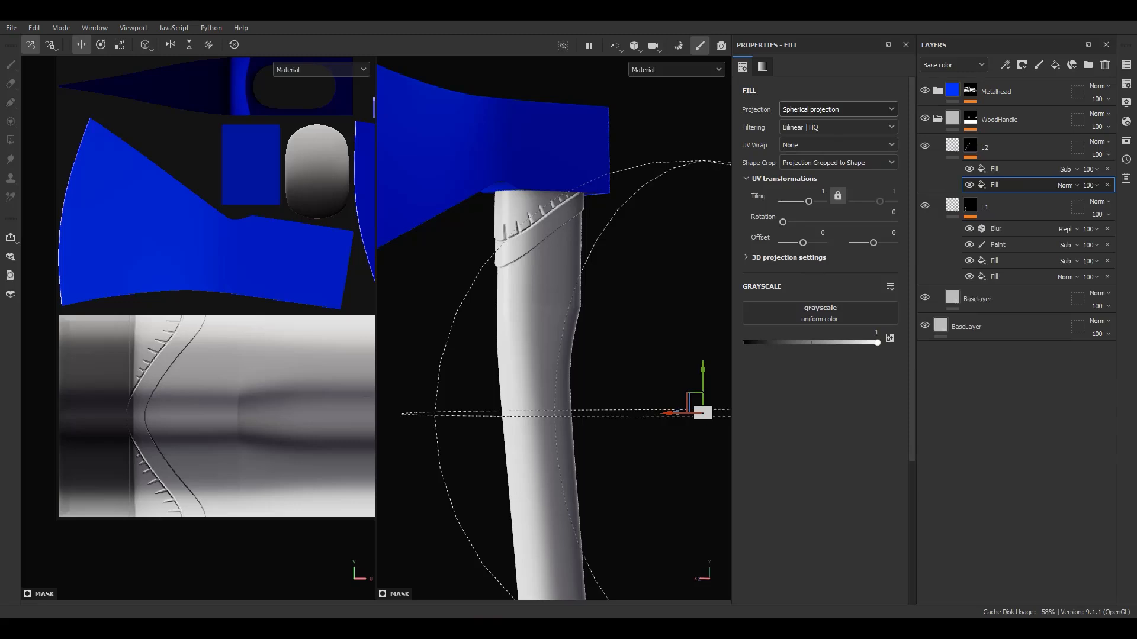
right_drag(1136, 204, 880, 204)
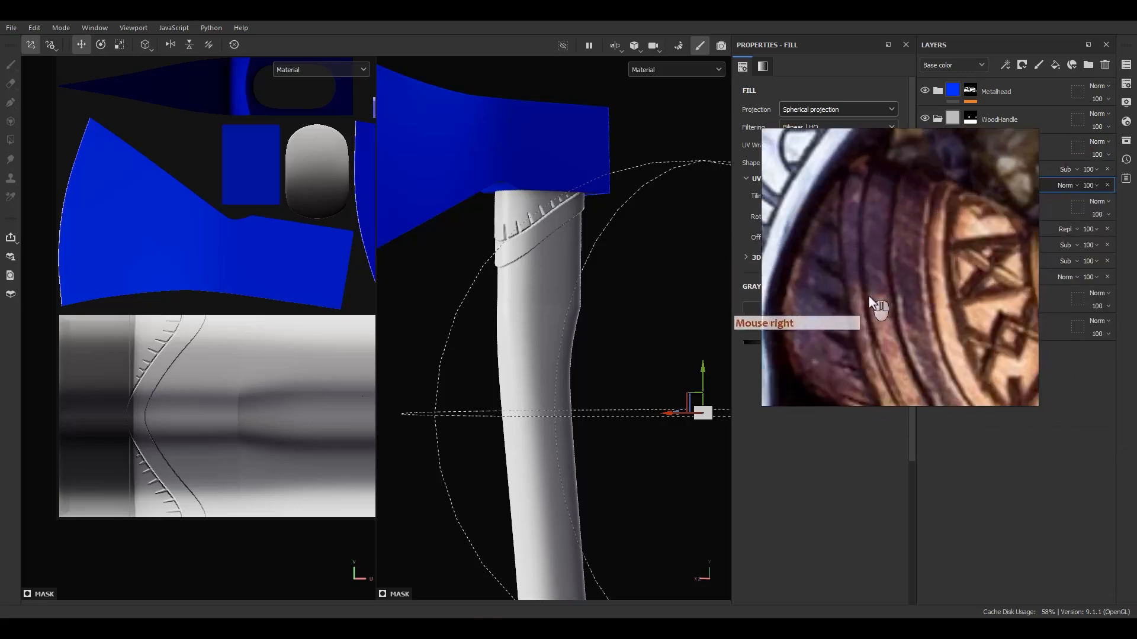
right_drag(893, 374, 1136, 373)
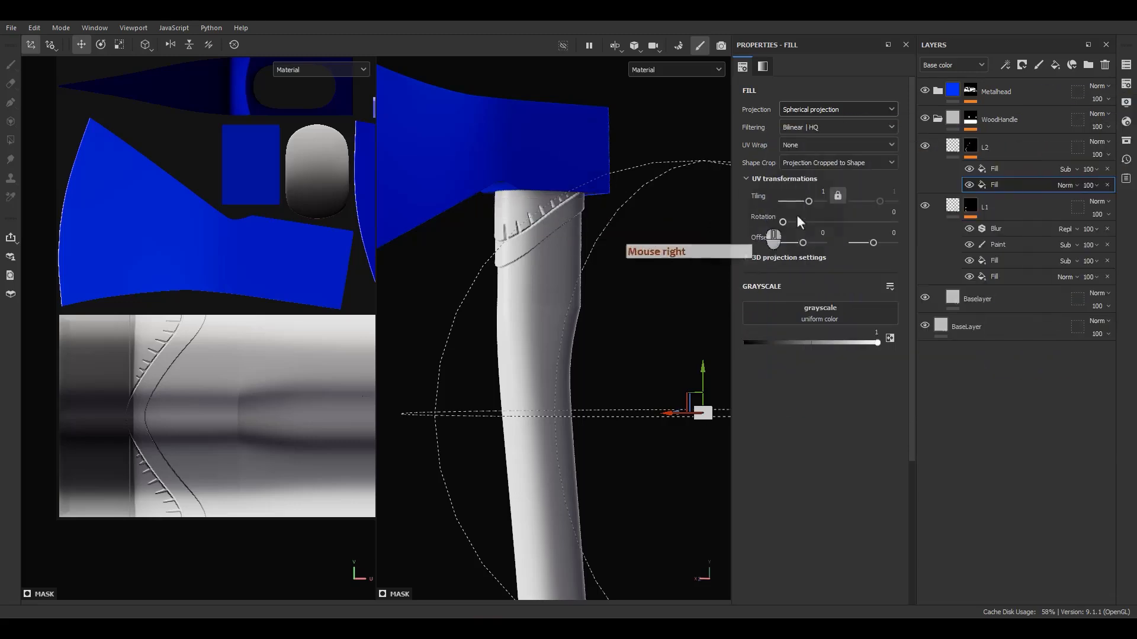
- Add a paint effect above the fills in L2's mask and start a two-point path across the band beneath the axe head
right_click(1000, 168)
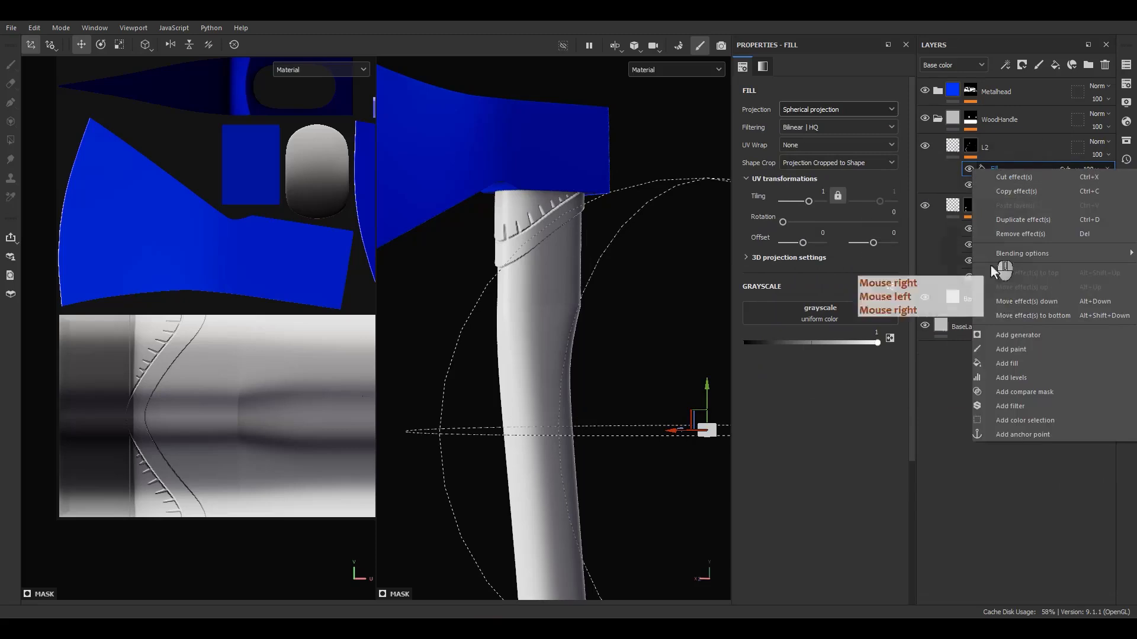
click(1000, 353)
scroll(506, 207, up, 3)
alt+drag(507, 207, 601, 234)
alt+middle_drag(601, 233, 522, 250)
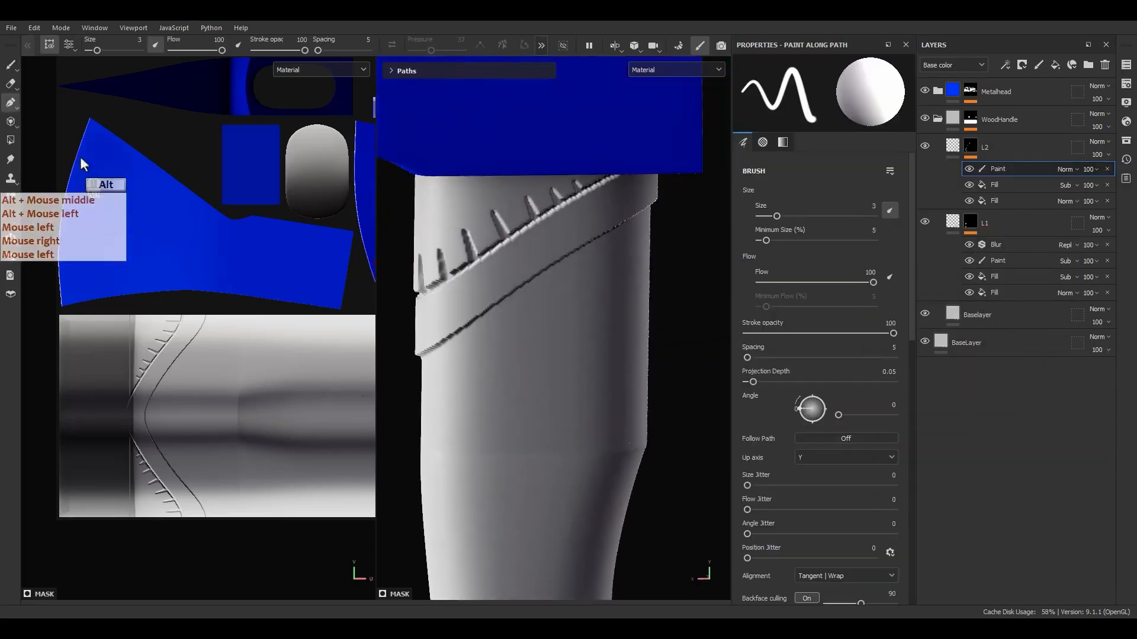
alt+drag(483, 197, 449, 211)
alt+middle_drag(449, 211, 586, 229)
mouse_move(586, 229)
alt+mouse_down()
mouse_move(550, 88)
mouse_move(597, 191)
mouse_move(503, 234)
alt+mouse_up()
scroll(597, 192, up, 2)
click(654, 201)
click(538, 227)
- Set the paint effect's blend mode to Subtract and the path's brush size to 1
click(1067, 173)
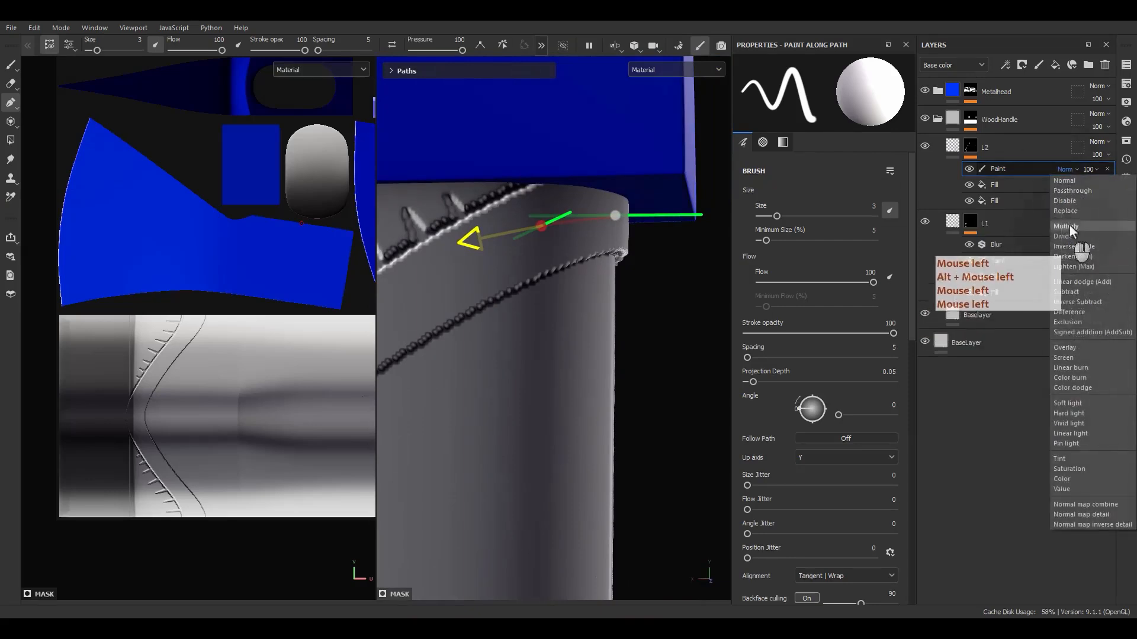
click(1070, 293)
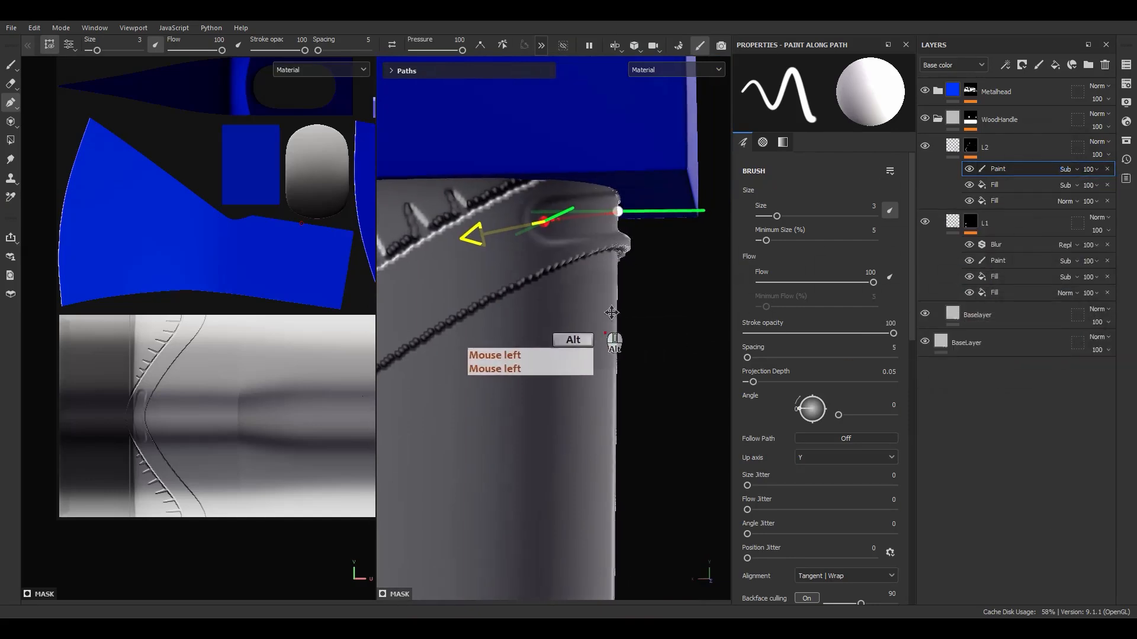
alt+middle_drag(616, 332, 627, 222)
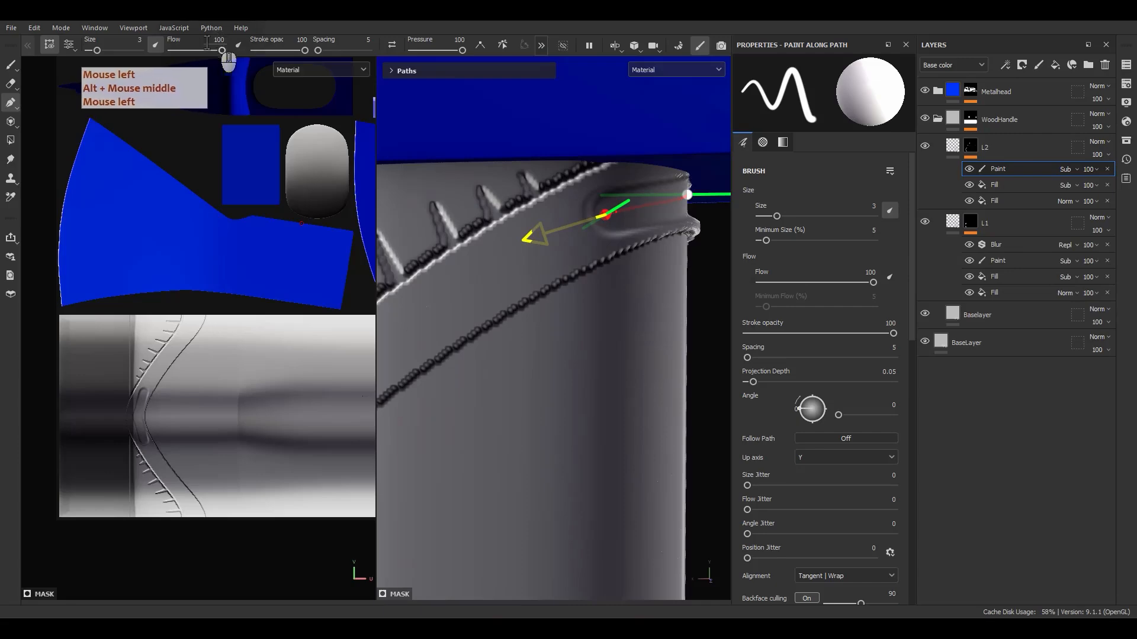
text(1)
key(Return)
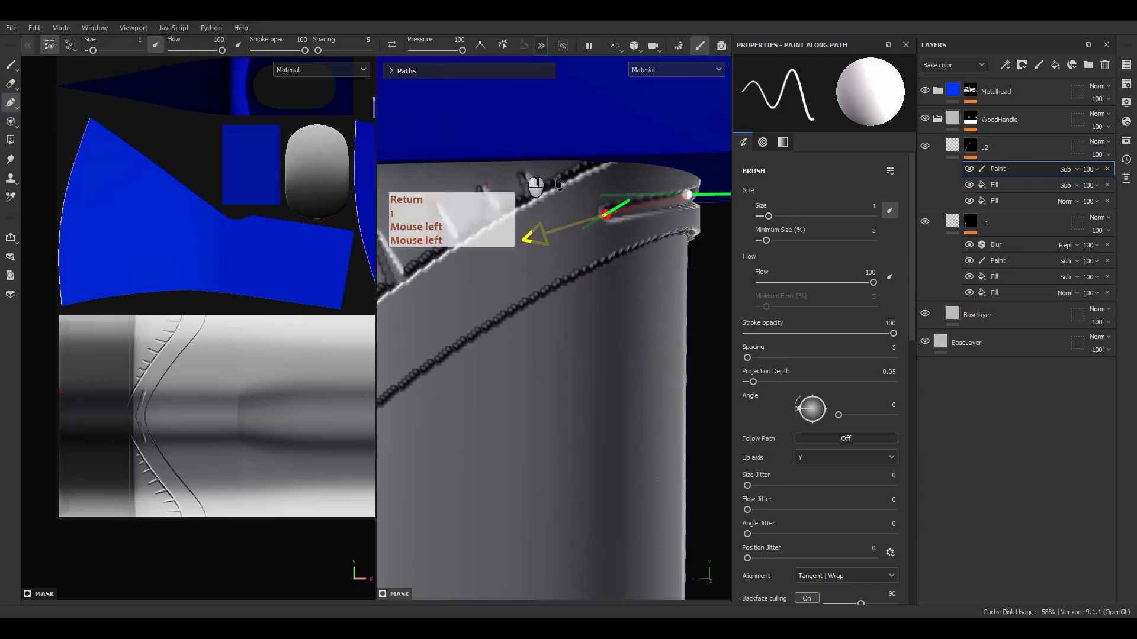
- Extend the path with further points along the middle of the band, around to the handle's narrow side
mouse_move(529, 155)
alt+mouse_down()
mouse_move(560, 234)
mouse_move(631, 240)
mouse_move(601, 242)
mouse_move(585, 267)
alt+mouse_up()
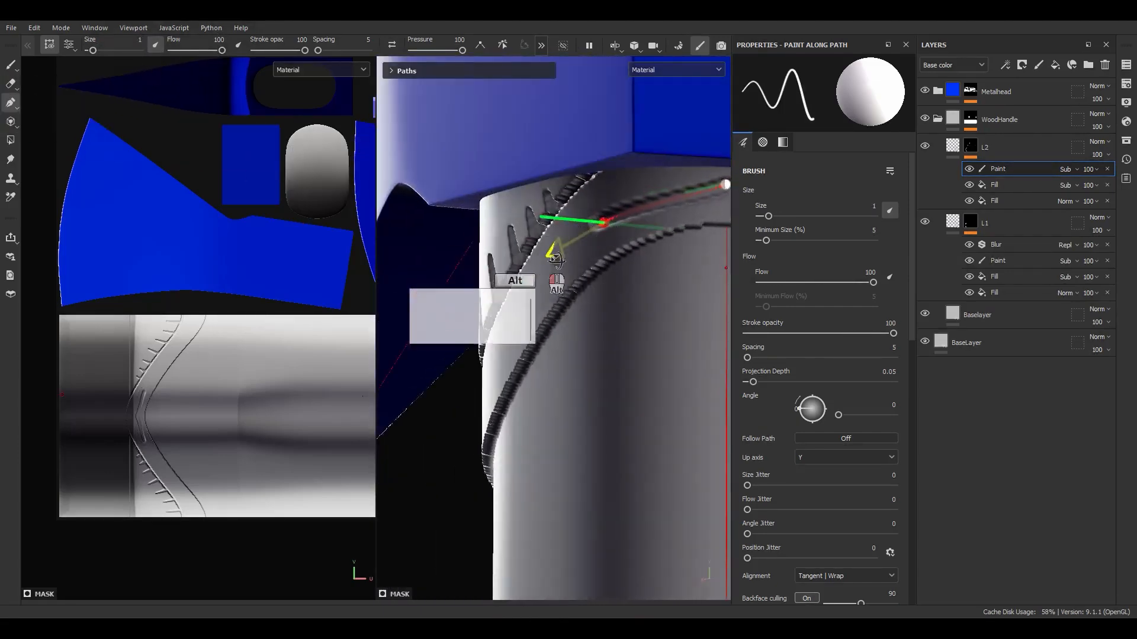
alt+middle_drag(585, 266, 623, 231)
alt+drag(623, 231, 600, 238)
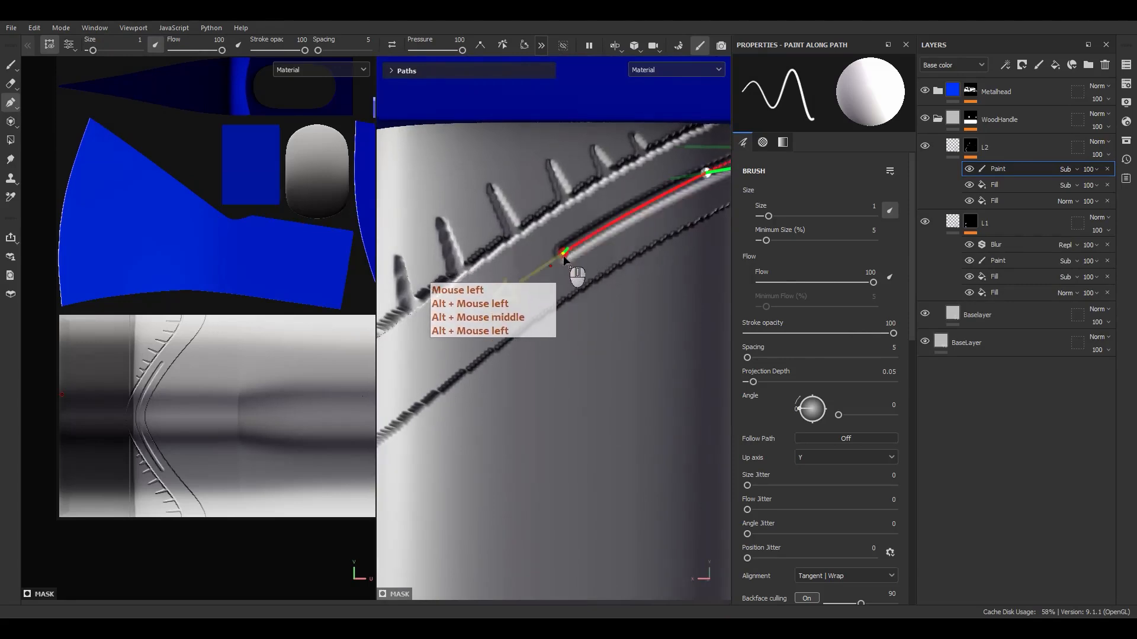
alt+drag(558, 373, 604, 240)
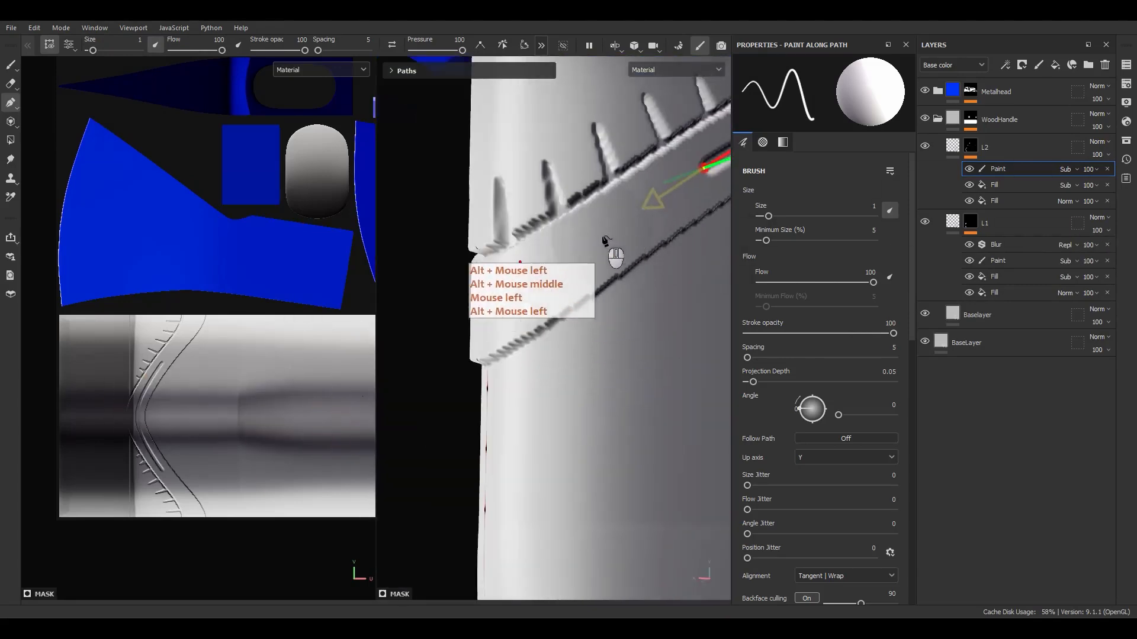
alt+drag(532, 322, 604, 284)
alt+middle_drag(604, 284, 549, 280)
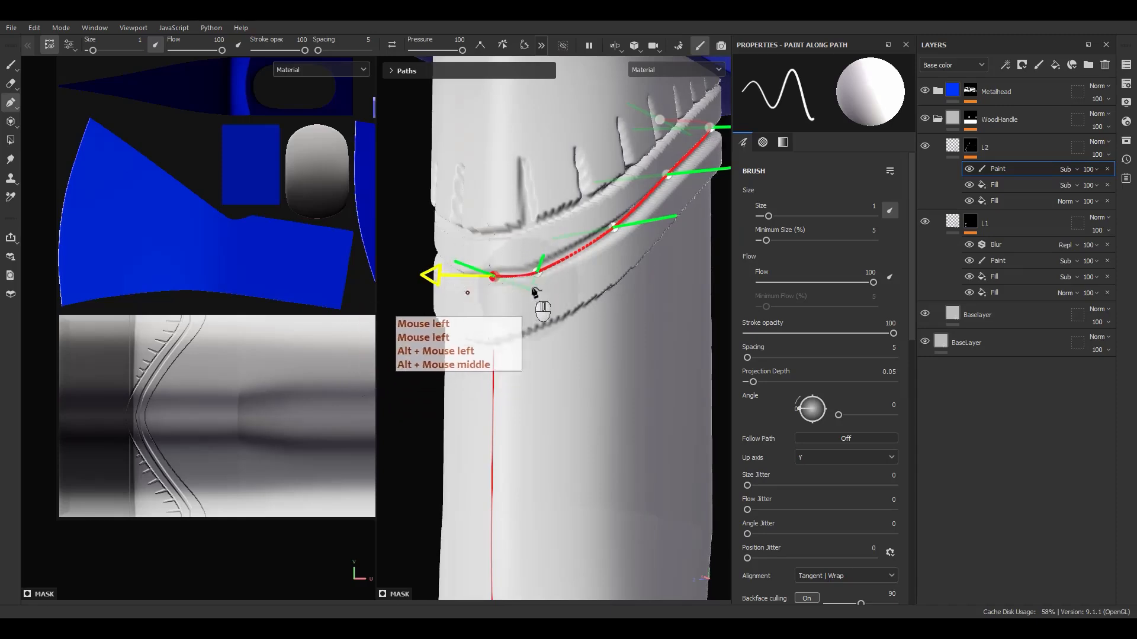
- Adjust the path's points so the groove follows the band's curve evenly up to the area beneath the axe head
alt+middle_drag(582, 268, 500, 329)
alt+drag(500, 329, 465, 331)
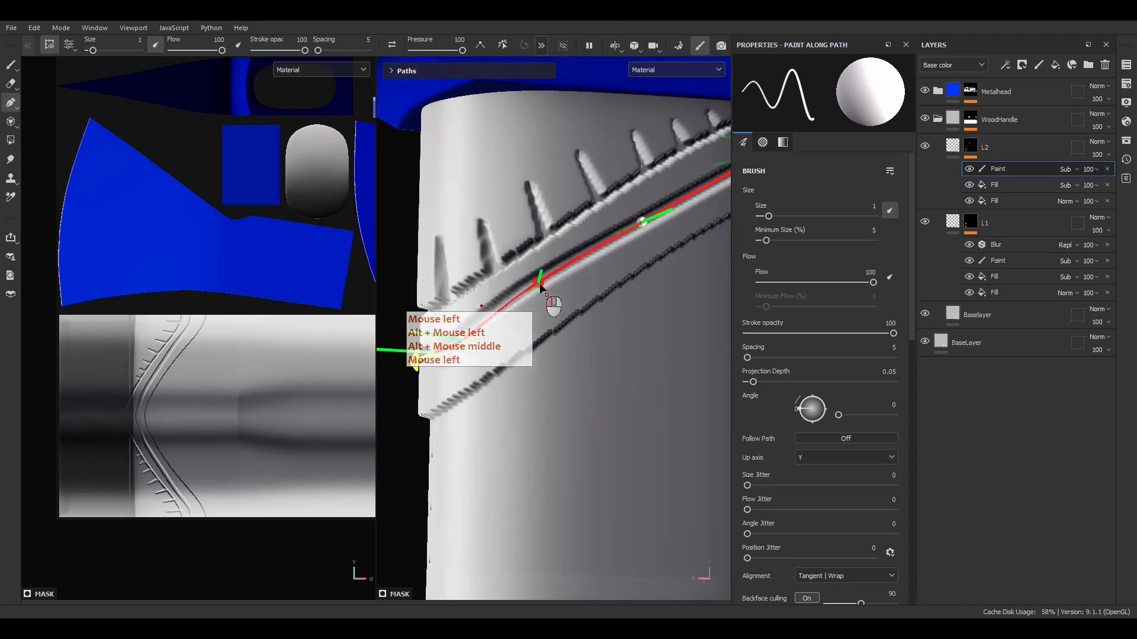
alt+middle_drag(543, 288, 496, 335)
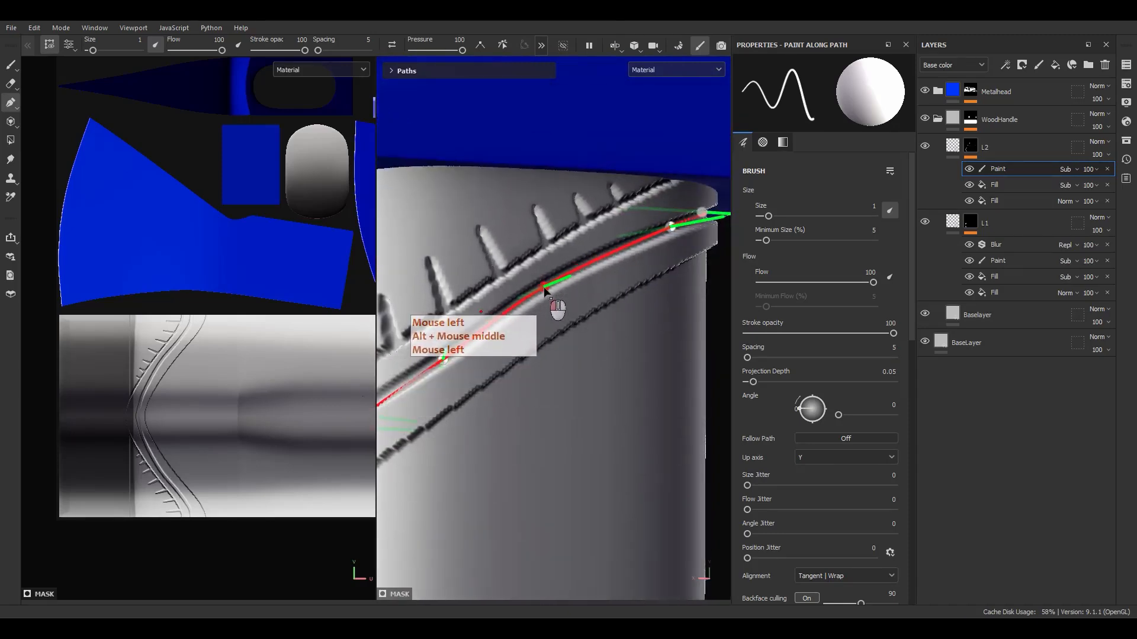
alt+middle_drag(557, 288, 553, 310)
alt+drag(553, 310, 520, 296)
alt+middle_drag(520, 297, 550, 310)
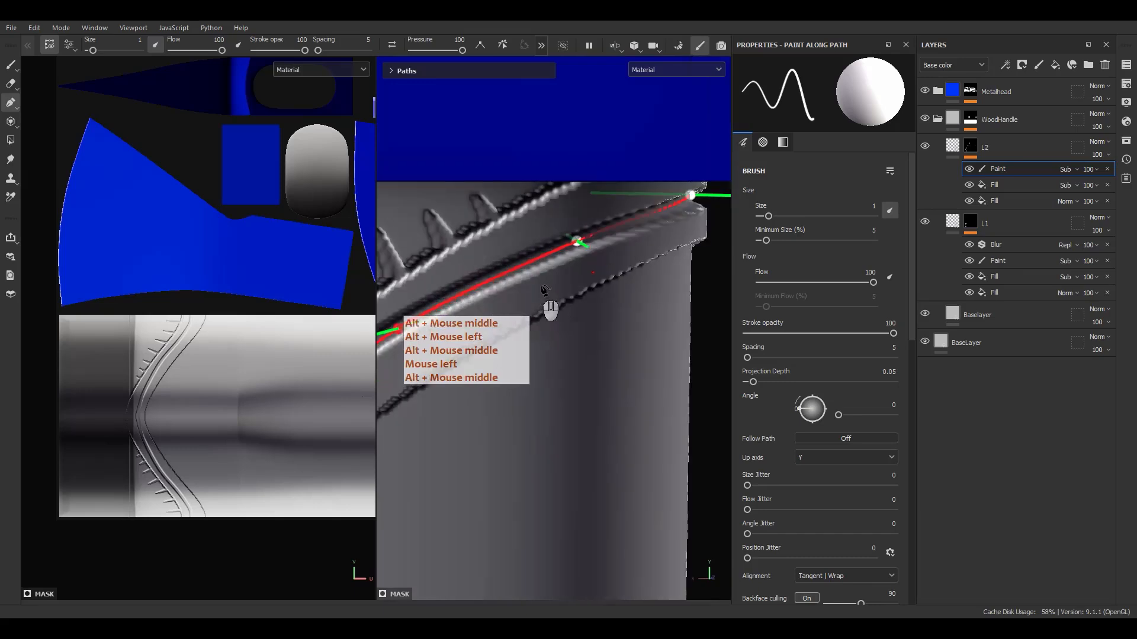
drag(580, 252, 587, 228)
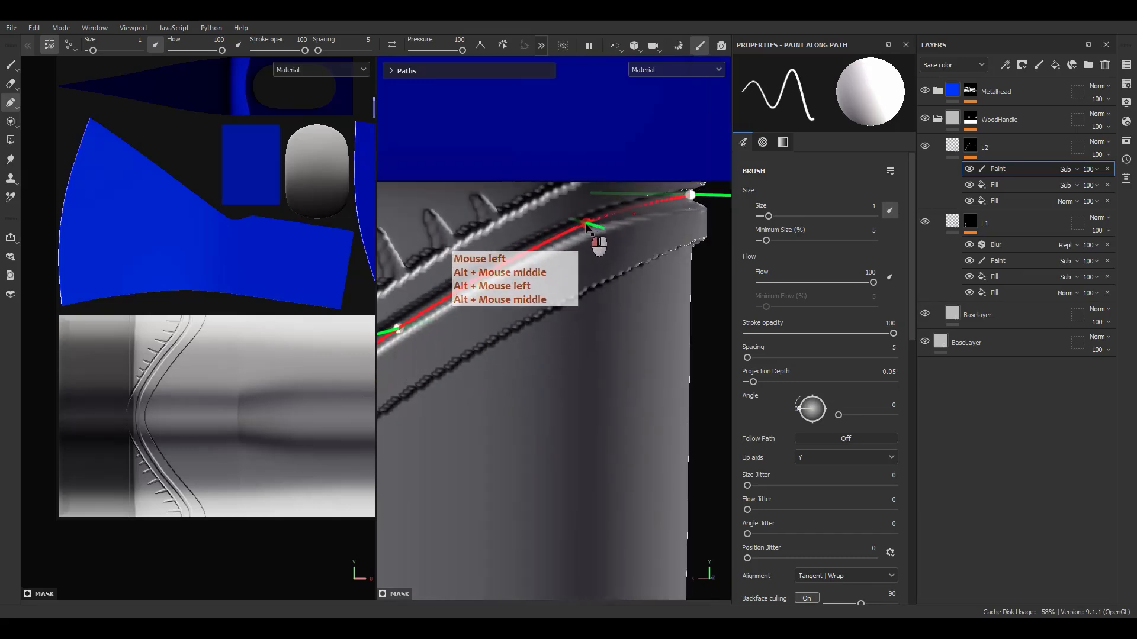
alt+middle_drag(633, 254, 543, 299)
alt+drag(543, 300, 644, 240)
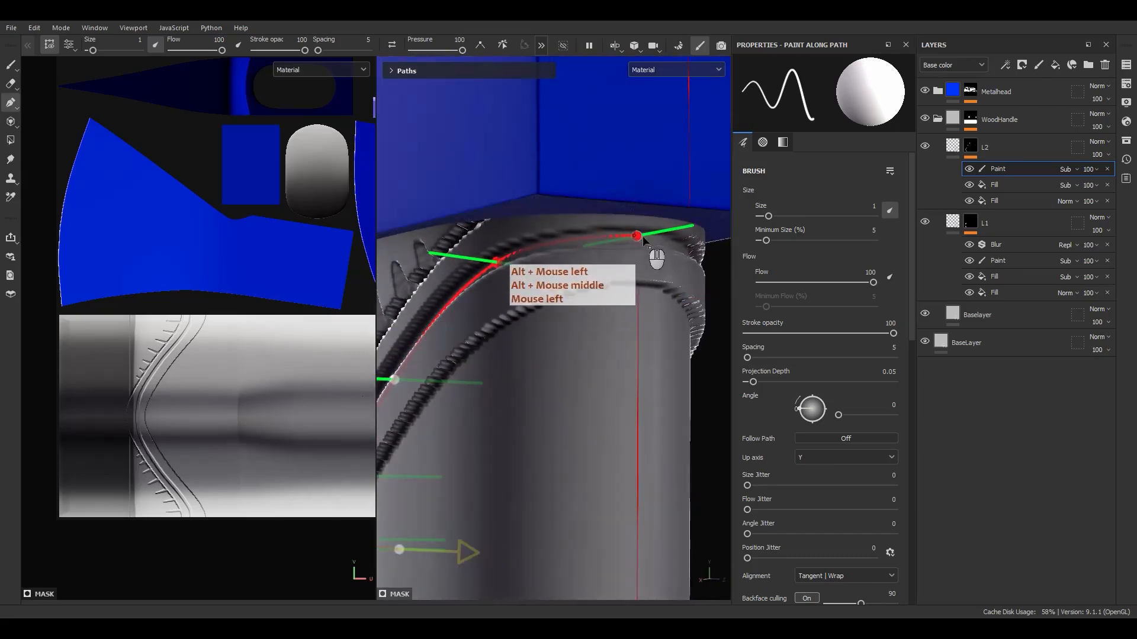
- Hide the path overlay and inspect the groove carved through the band from several sides
scroll(569, 272, down, 3)
alt+drag(503, 279, 565, 390)
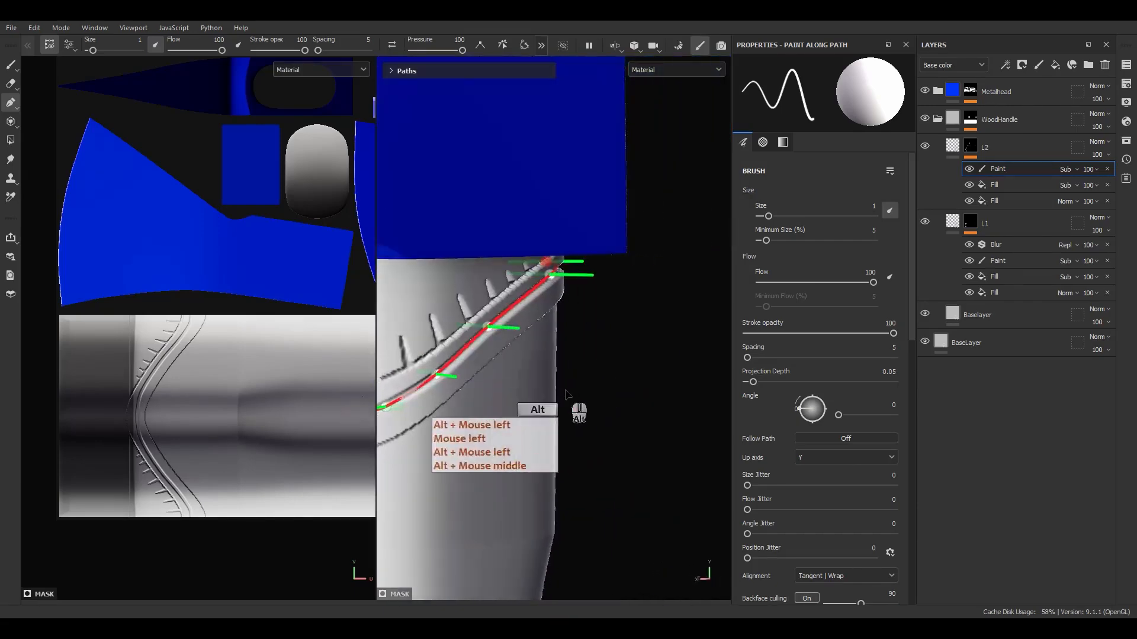
alt+middle_drag(565, 390, 639, 314)
alt+drag(536, 338, 519, 344)
click(50, 45)
scroll(540, 326, up, 3)
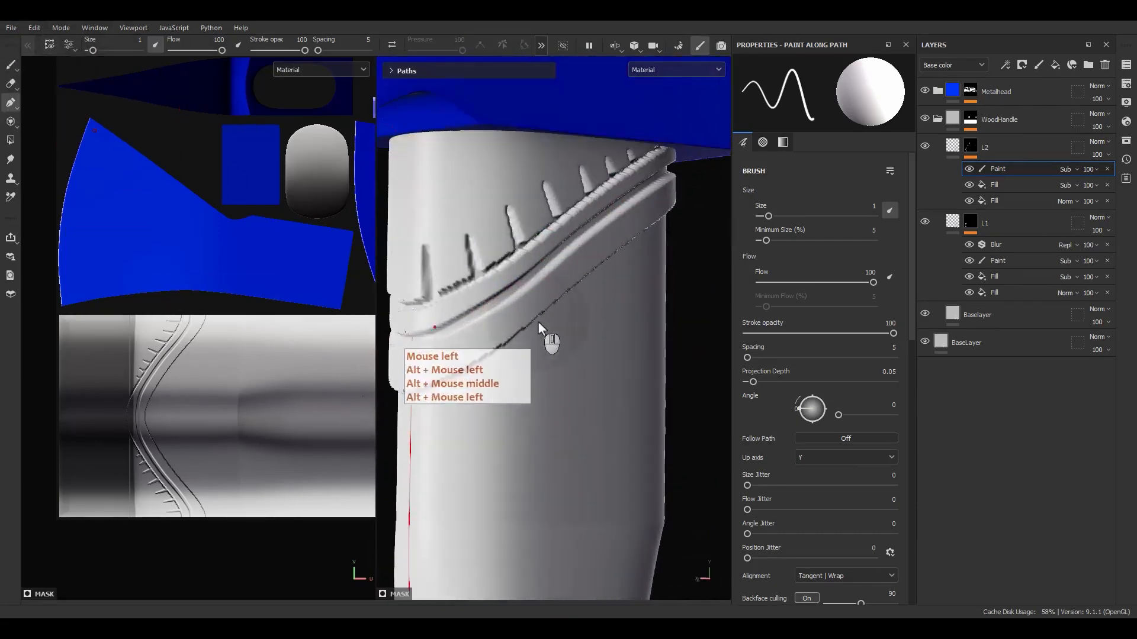
alt+drag(510, 284, 618, 231)
scroll(536, 262, up, 2)
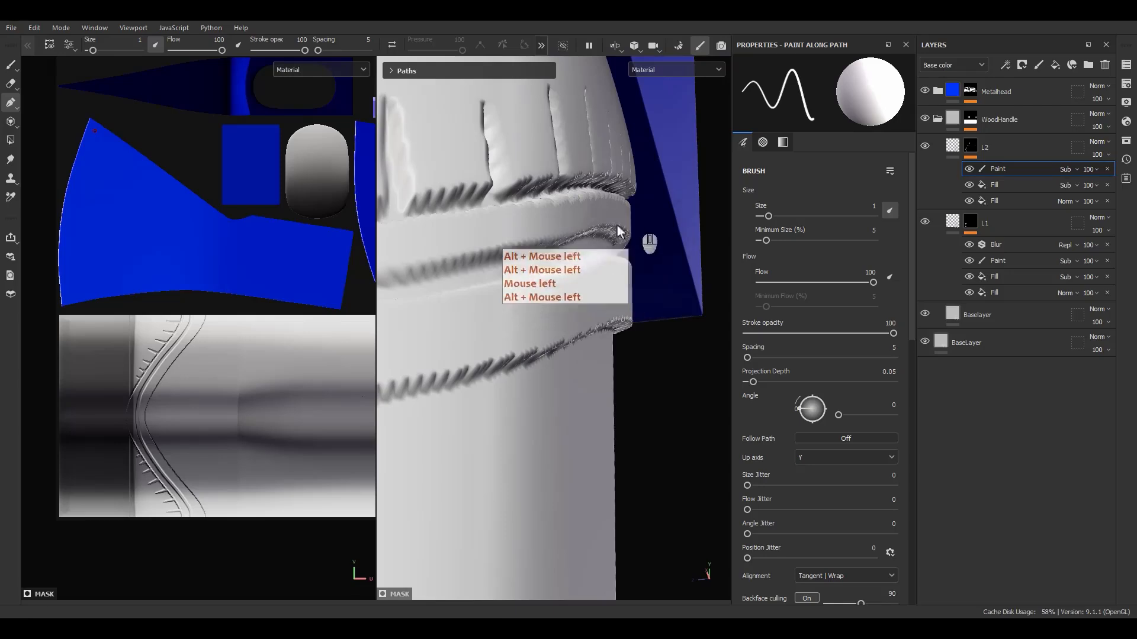
- Try lowering the subtracting paint effect's opacity to 42, and undo that change
click(1088, 169)
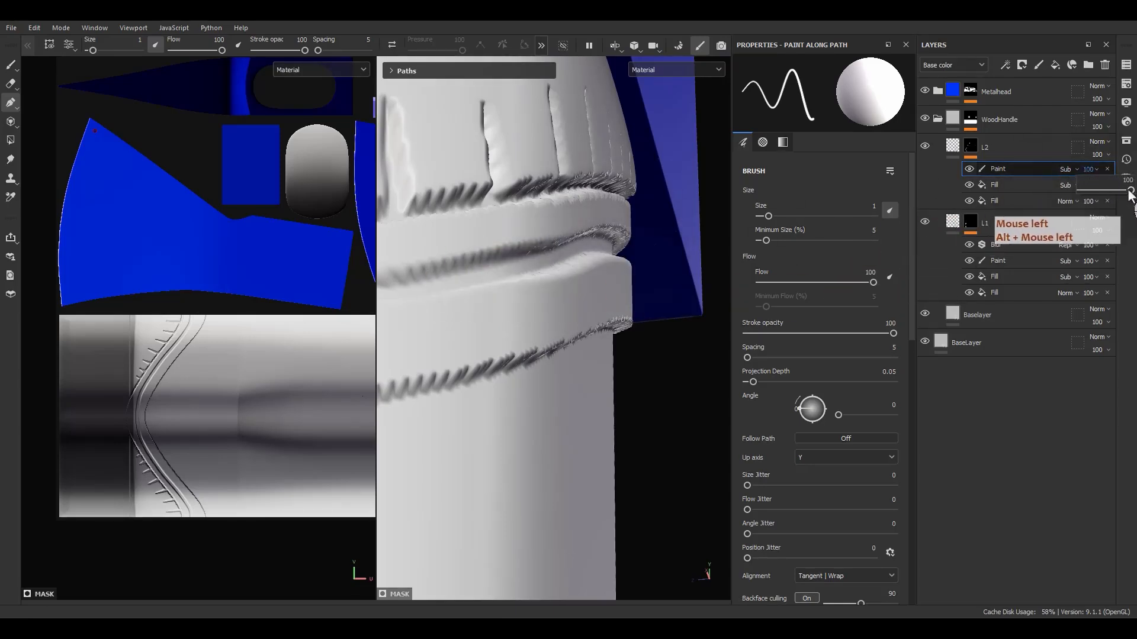
drag(1130, 190, 1103, 197)
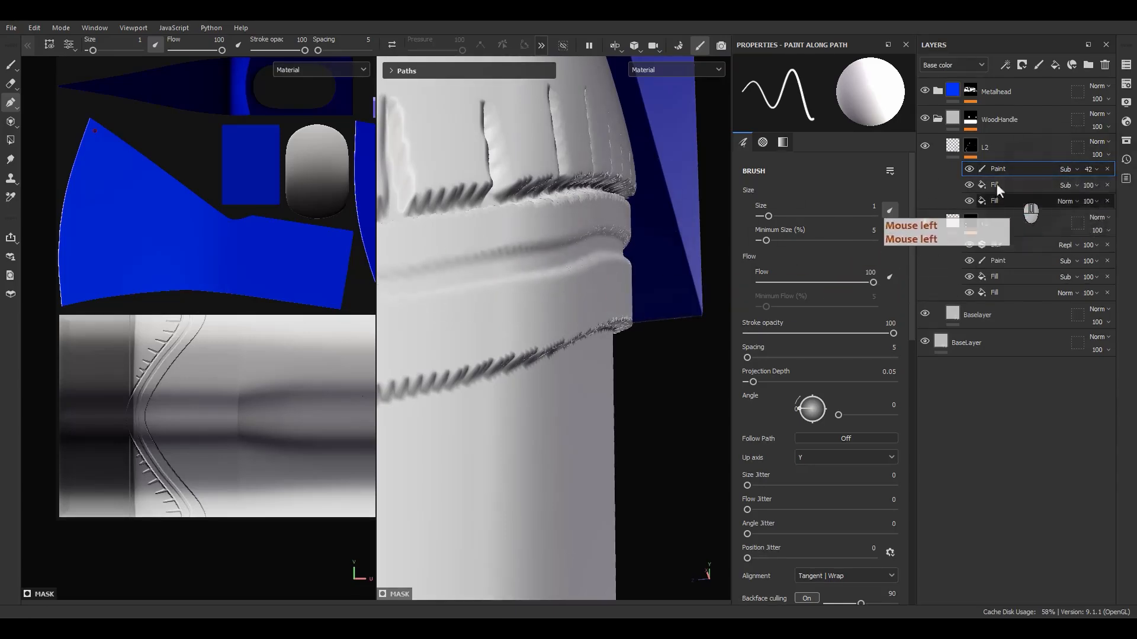
key(Escape)
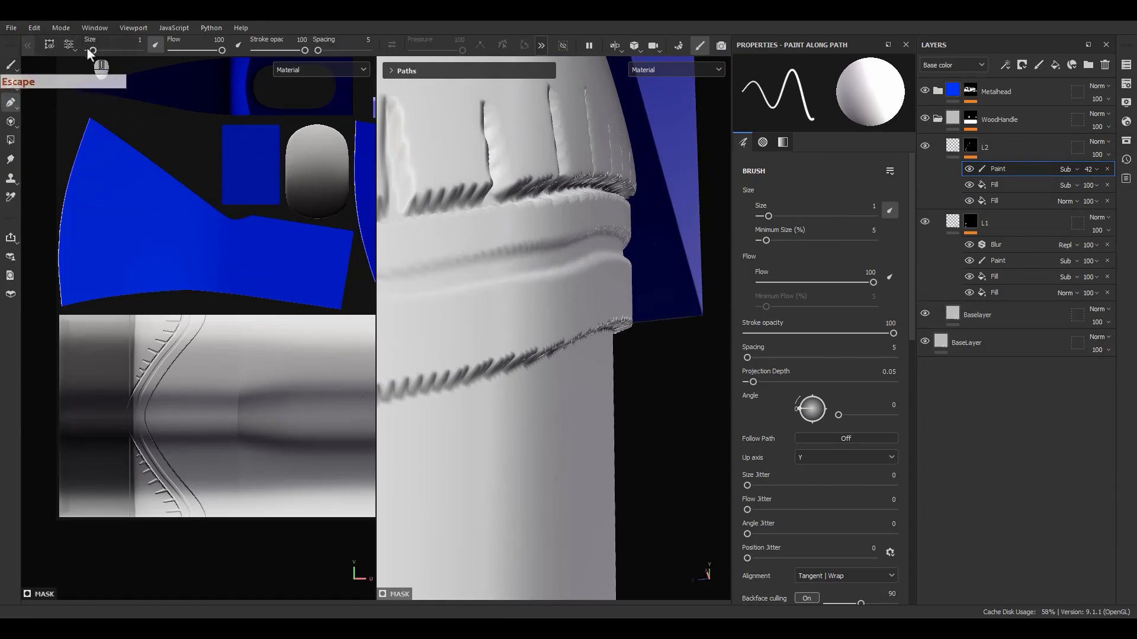
drag(94, 48, 99, 48)
key(ctrl+z)
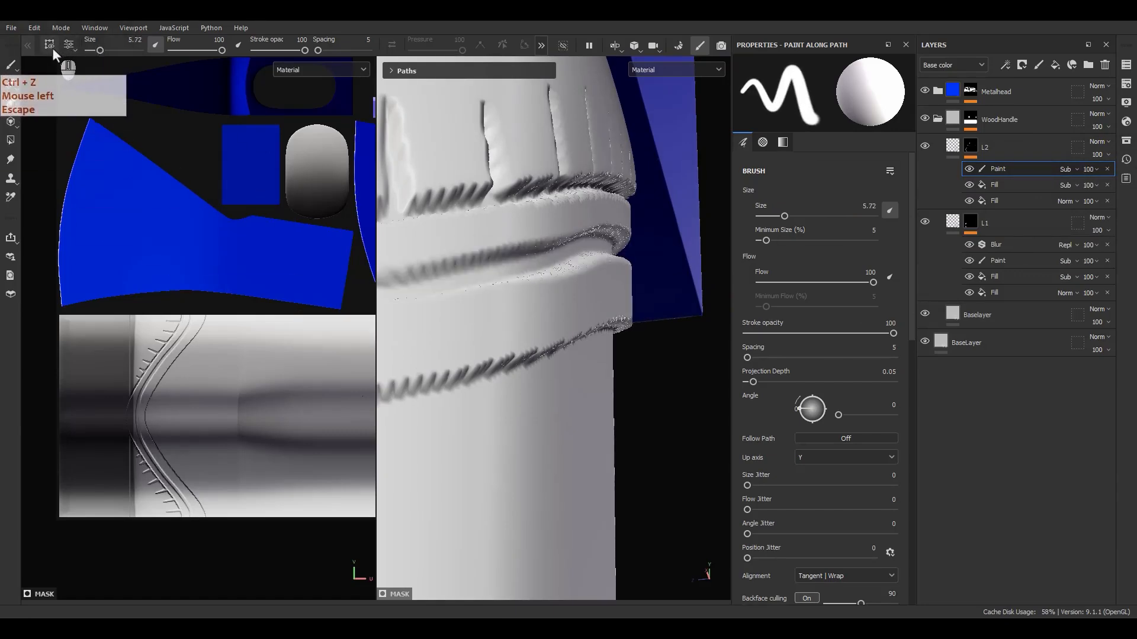
- Select Path 1 from the path list and set its brush size to 0.5
click(399, 71)
click(425, 87)
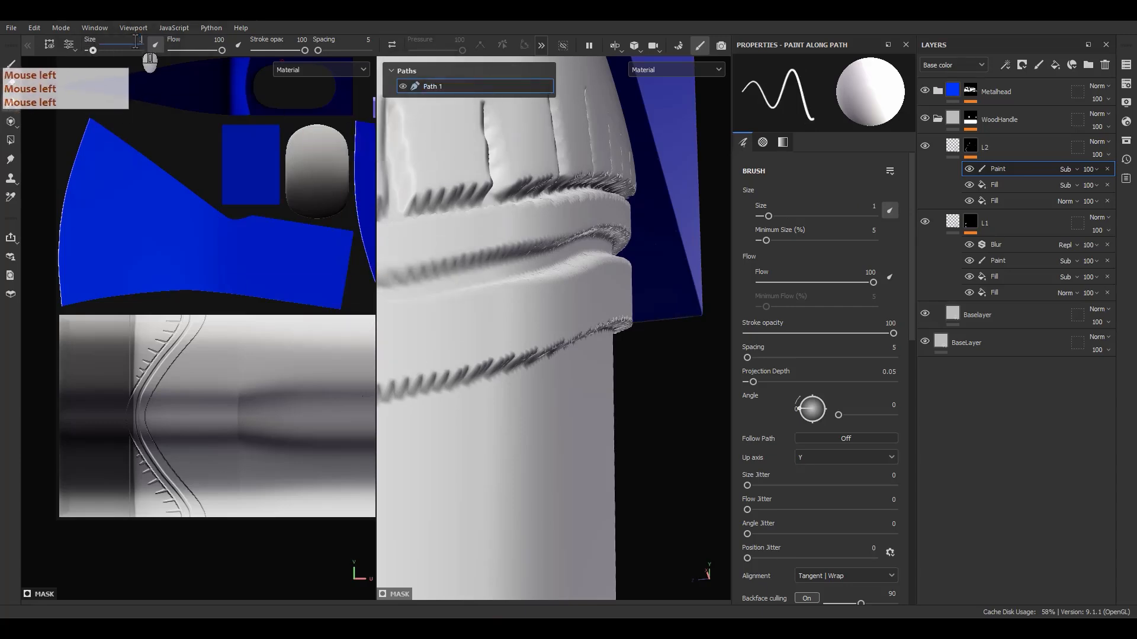
text(.5)
key(Return)
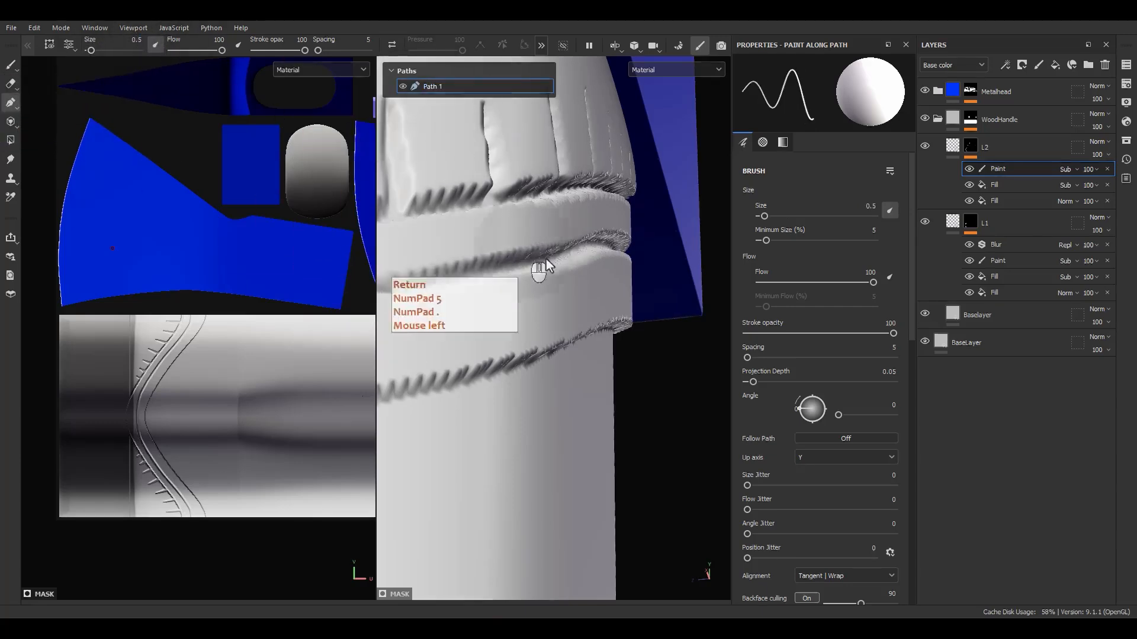
alt+drag(546, 259, 552, 292)
mouse_move(552, 291)
alt+middle_down()
mouse_move(740, 269)
mouse_move(710, 278)
alt+middle_up()
alt+drag(589, 292, 616, 285)
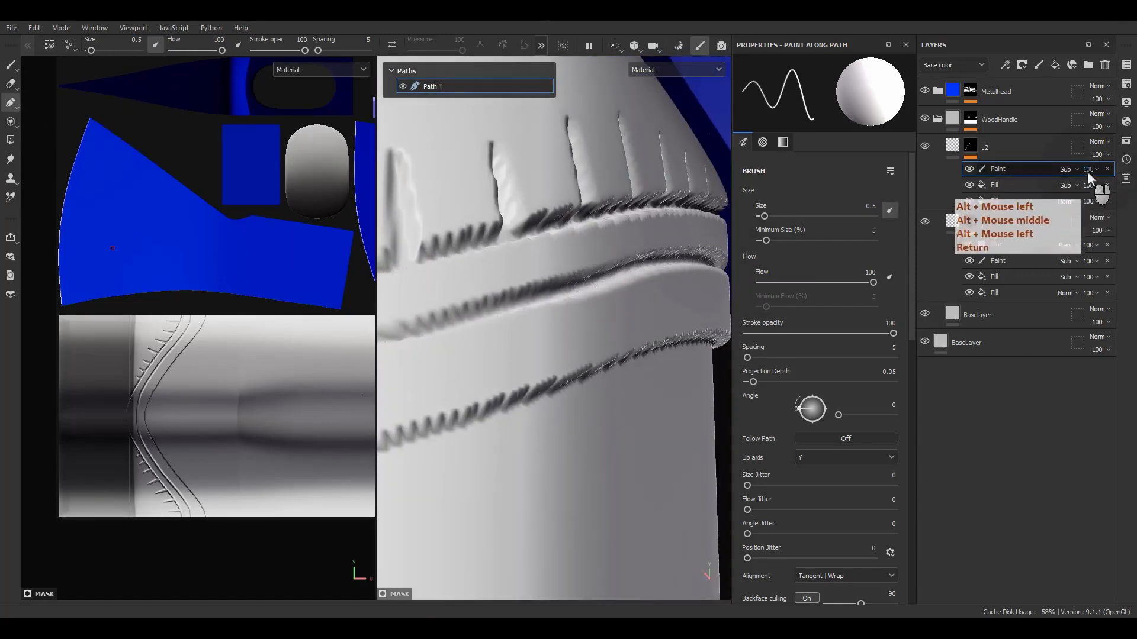
- Set the opacity of L2's subtracting paint effect to 50 and check the softened groove up close
click(1089, 185)
key(z)
click(1089, 185)
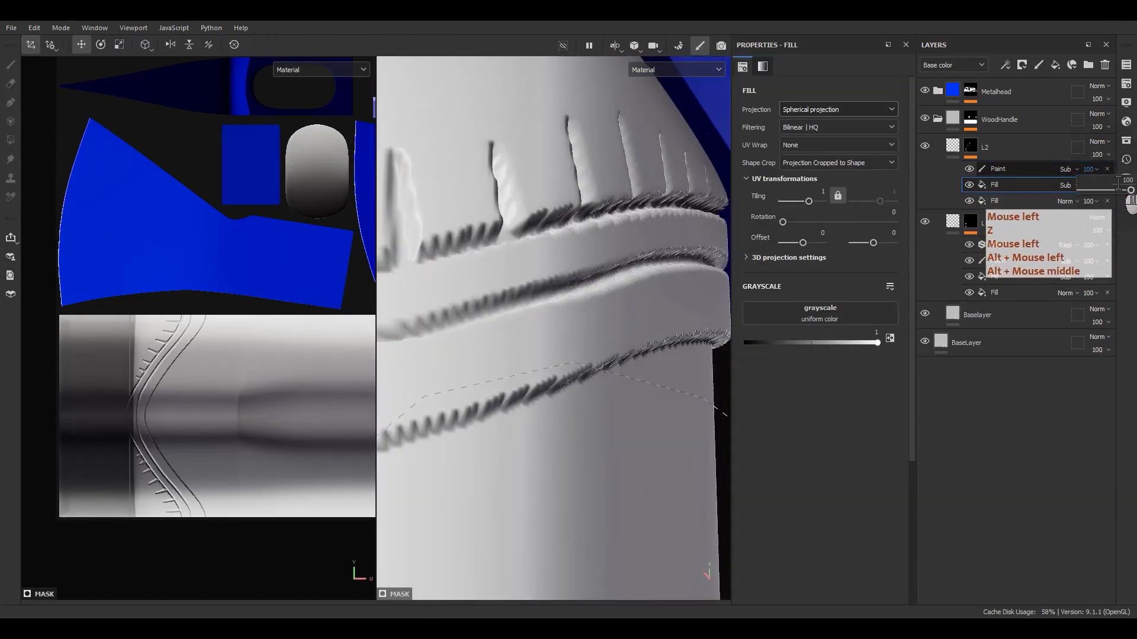
click(1118, 180)
key(Return)
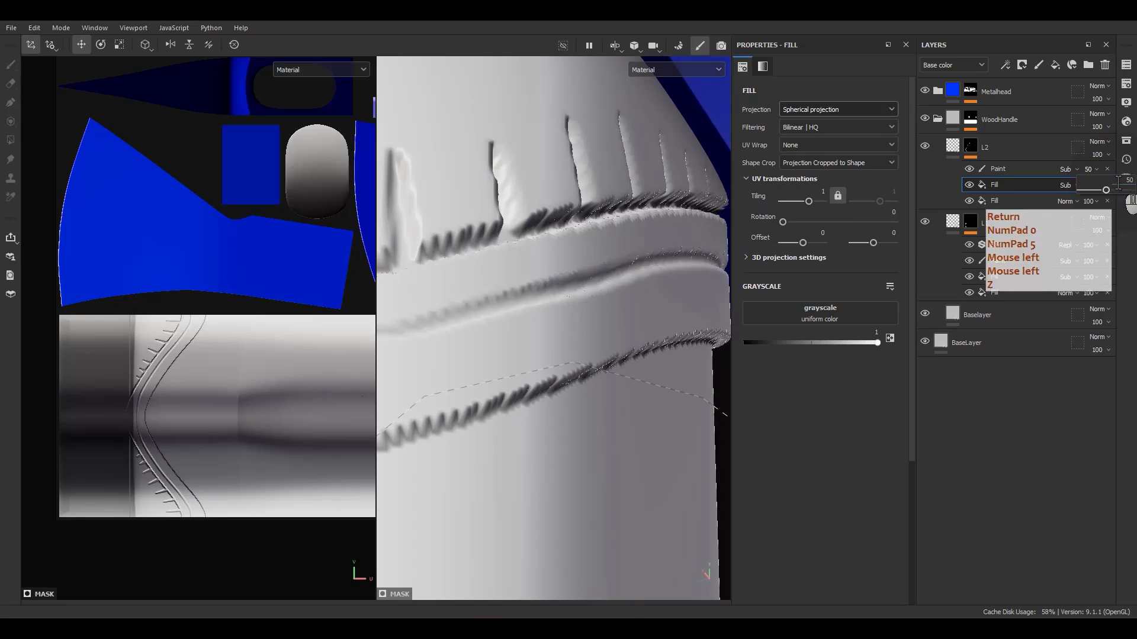
mouse_move(533, 317)
alt+mouse_down()
mouse_move(633, 324)
mouse_move(605, 317)
mouse_move(555, 237)
mouse_move(580, 283)
alt+mouse_up()
alt+drag(633, 215, 555, 276)
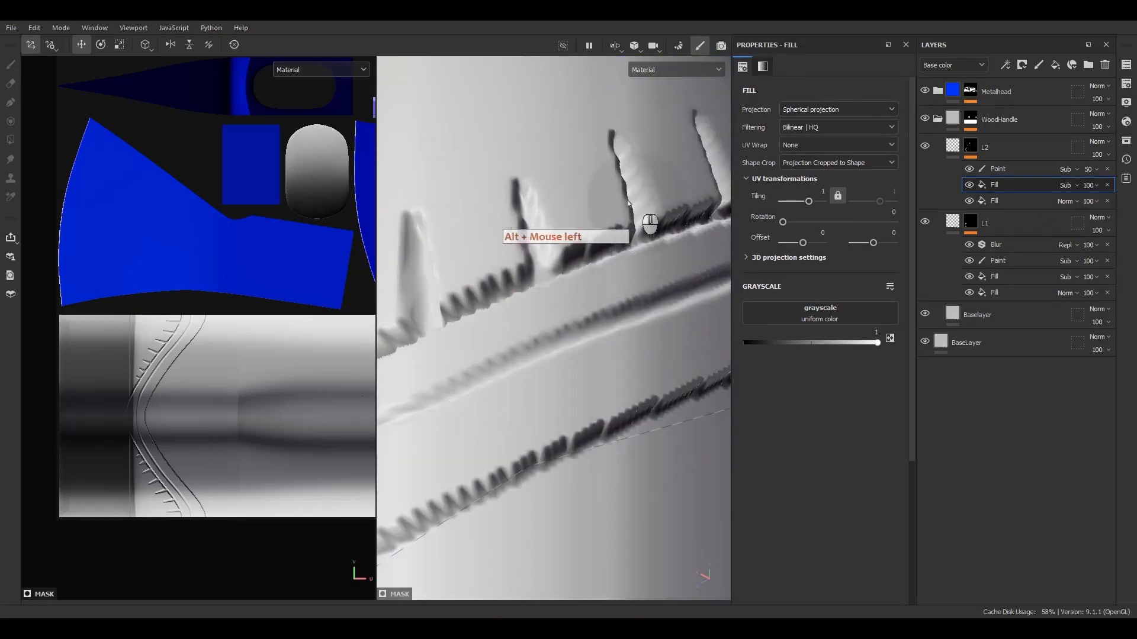
alt+drag(629, 204, 623, 258)
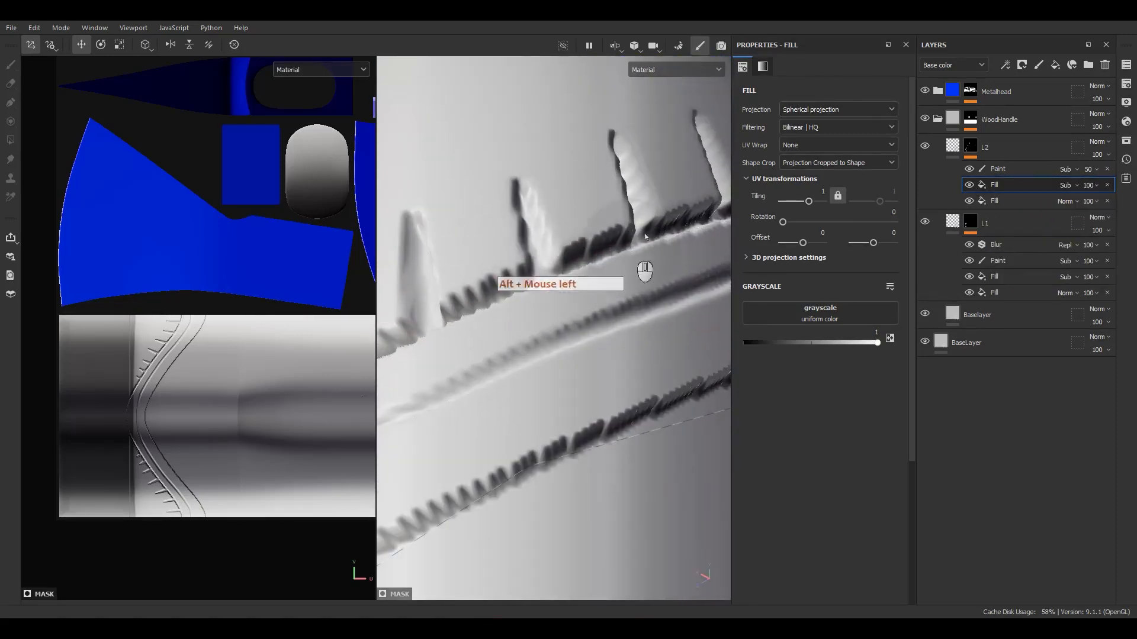
- Set the shader's tessellation subdivision count to 10 in the displacement settings
click(1126, 123)
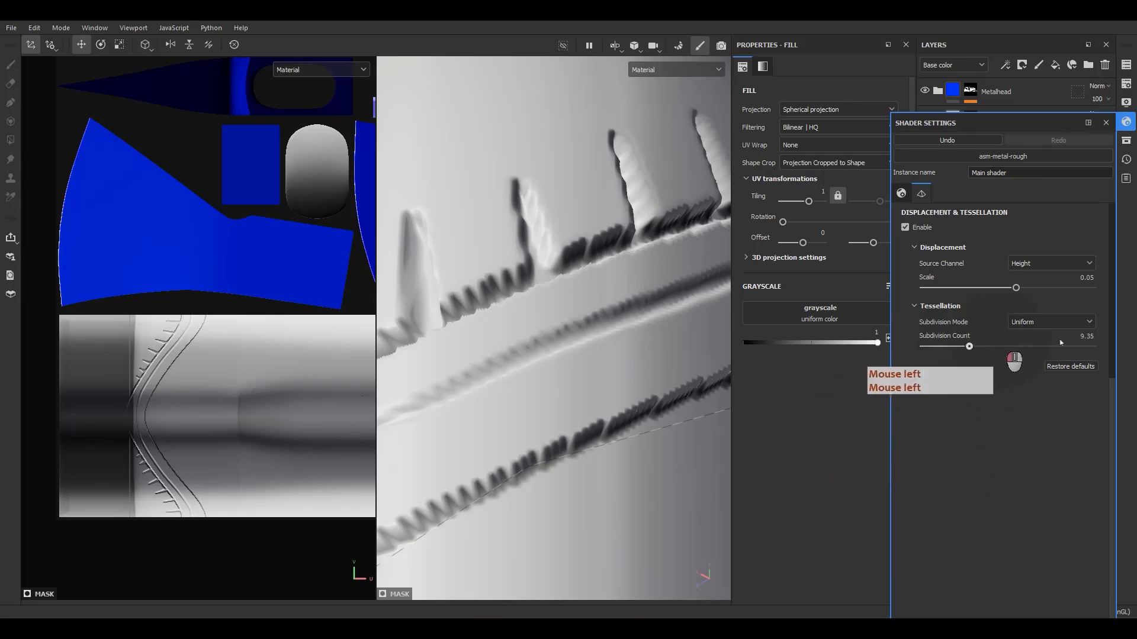
drag(1060, 342, 1095, 346)
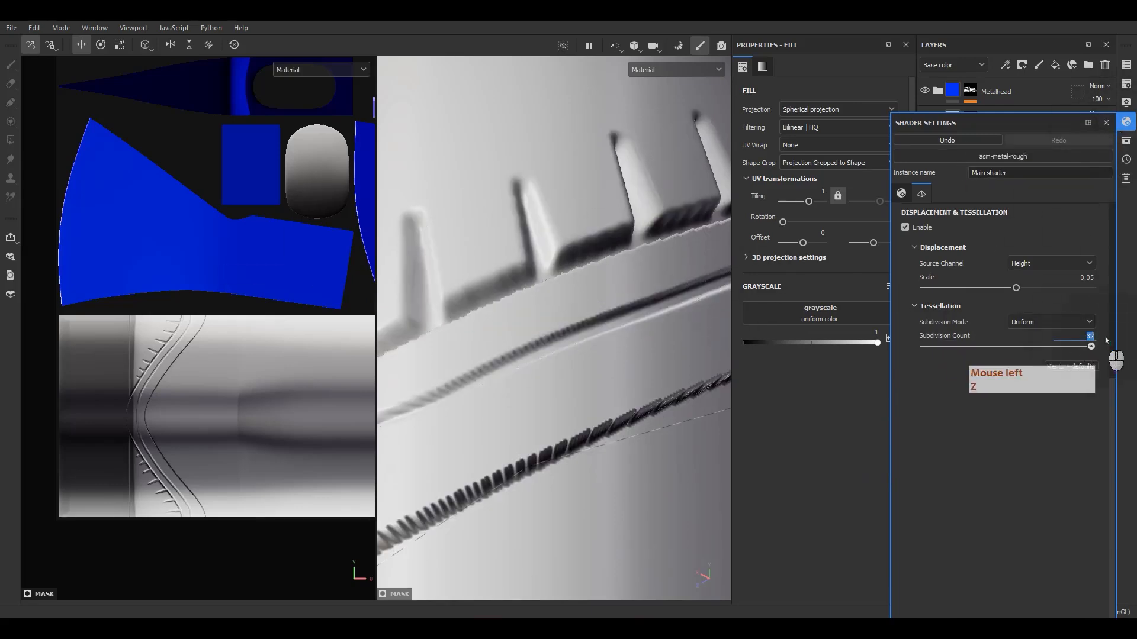
text(10)
key(Return)
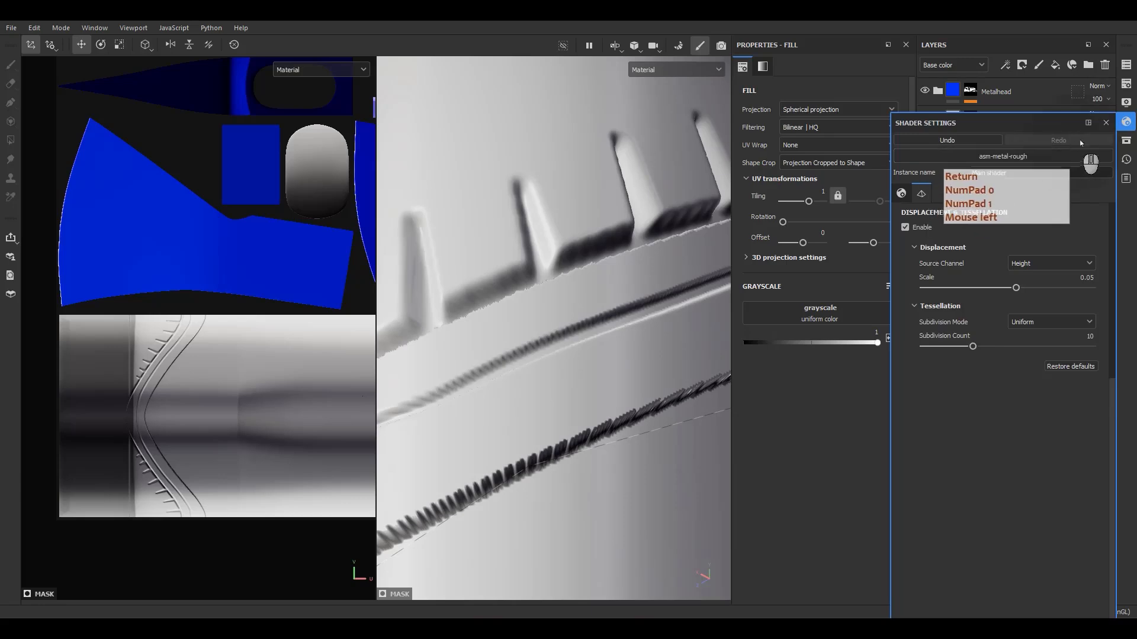
click(1106, 123)
- Try the NordicAxe texture set at a size of 1024 and switch it back to 2048
click(1126, 102)
click(1127, 84)
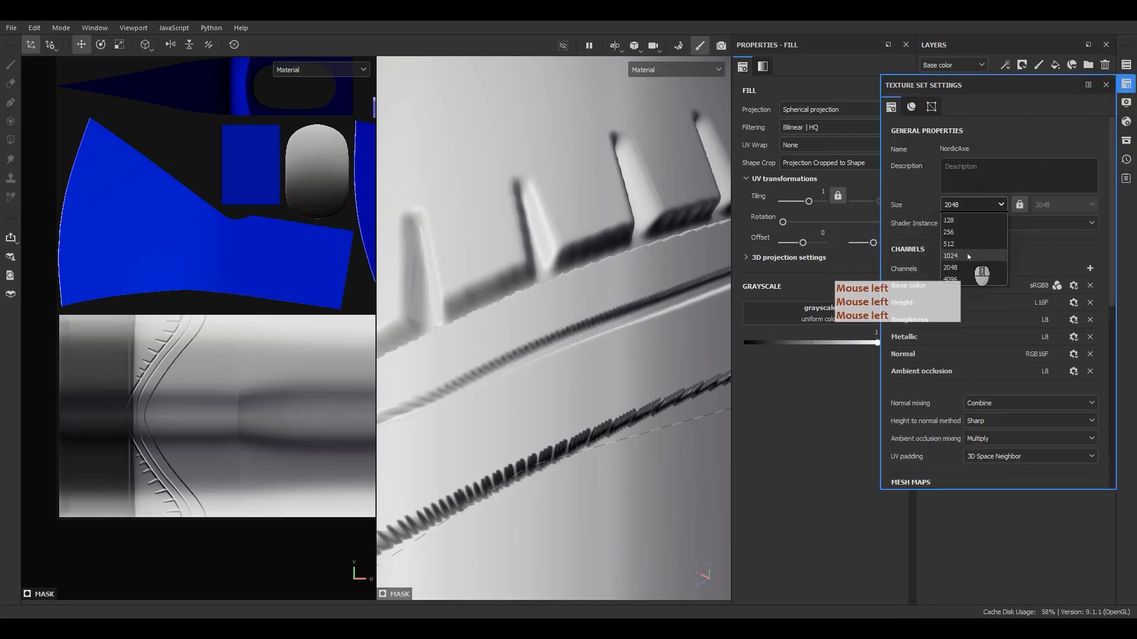
click(965, 255)
click(987, 205)
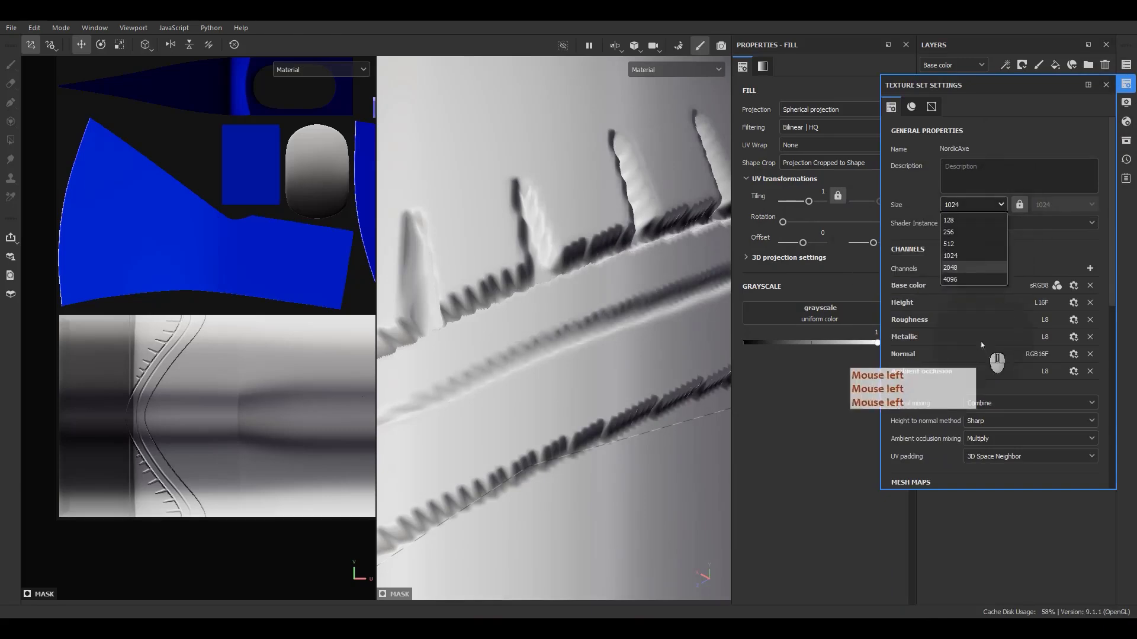
click(955, 267)
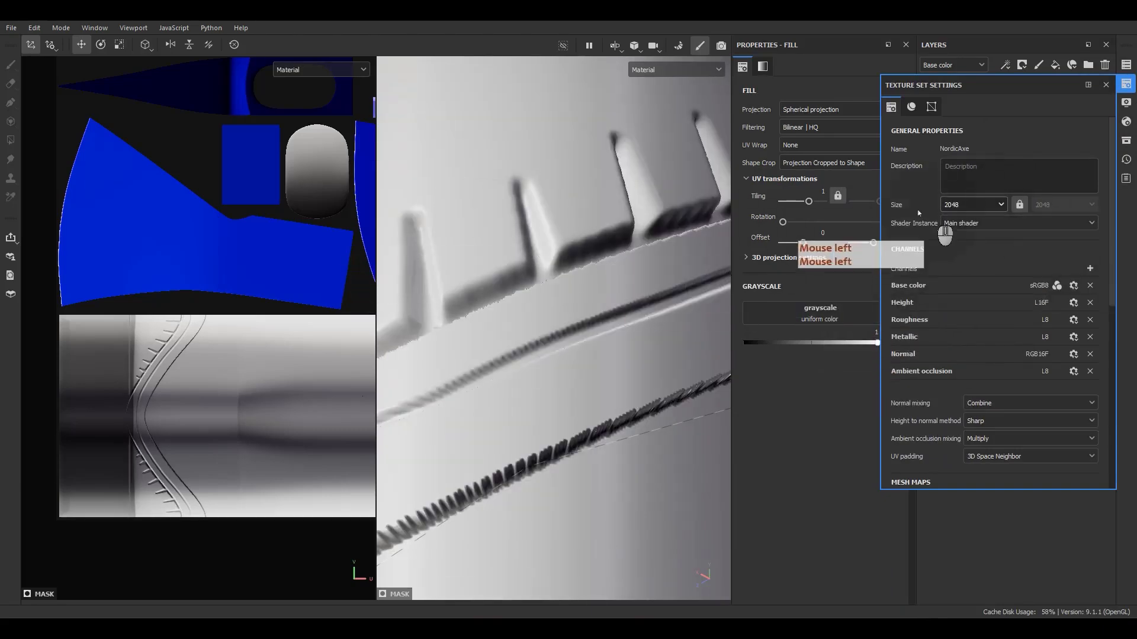
- Inspect the carved band's edges at 2048 and set the texture set size to 1024
alt+drag(533, 290, 518, 272)
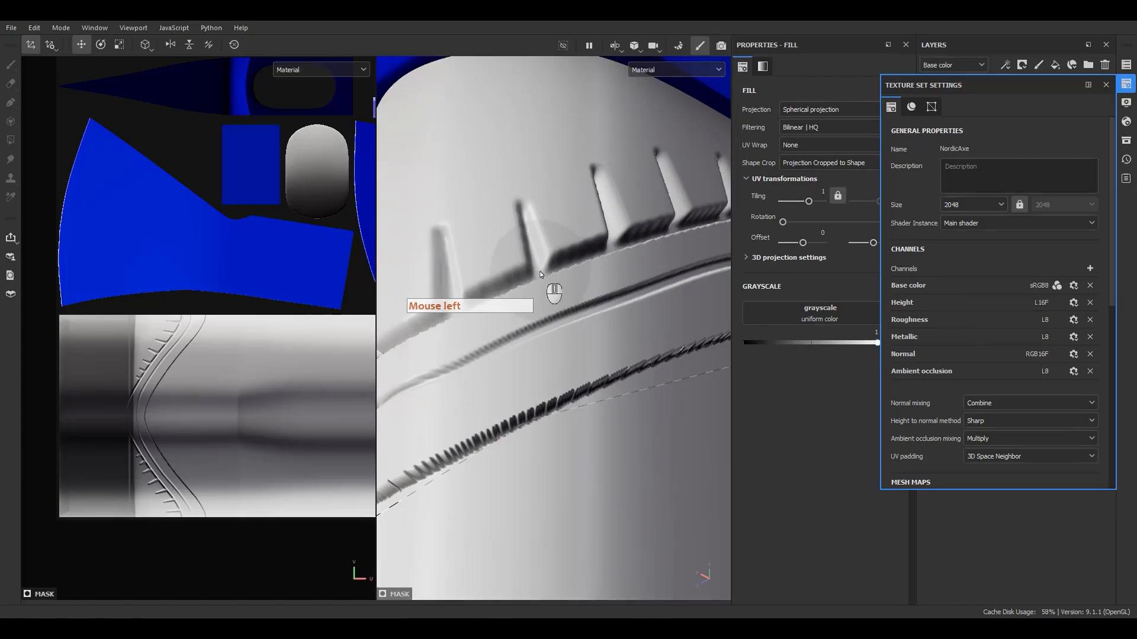
alt+middle_drag(540, 274, 655, 232)
alt+drag(655, 232, 690, 284)
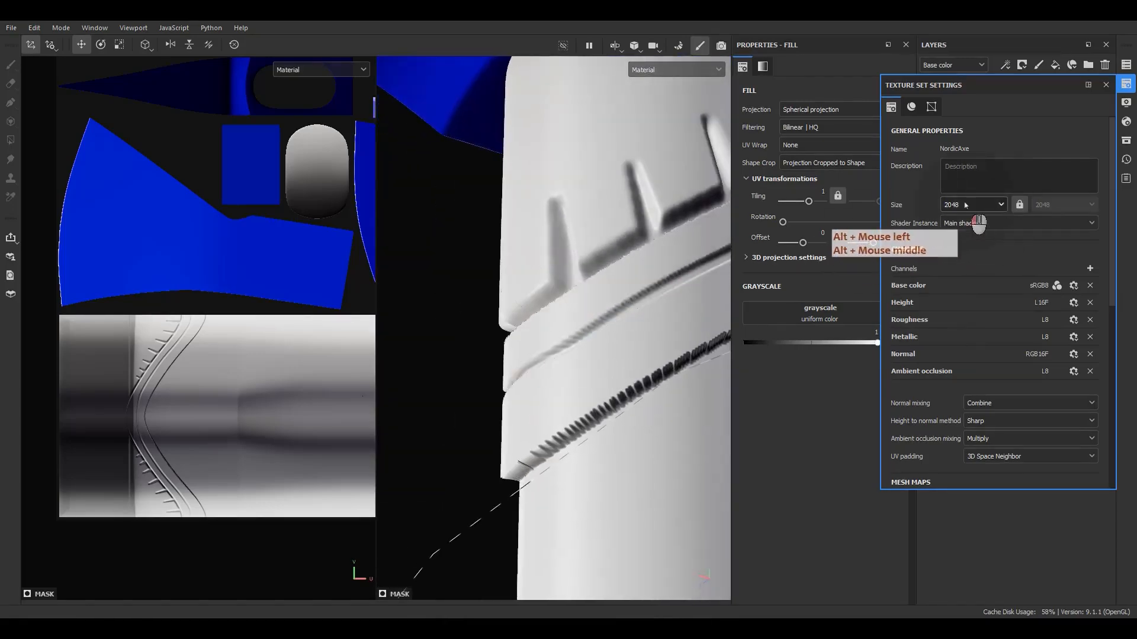
click(966, 205)
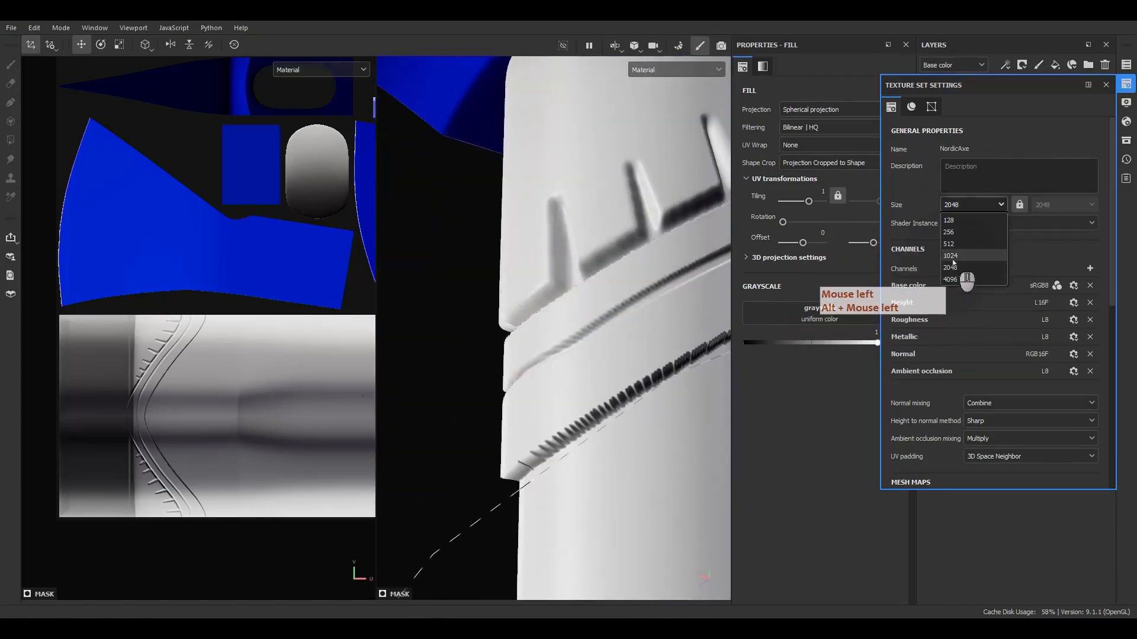
click(951, 255)
click(1090, 84)
click(1105, 87)
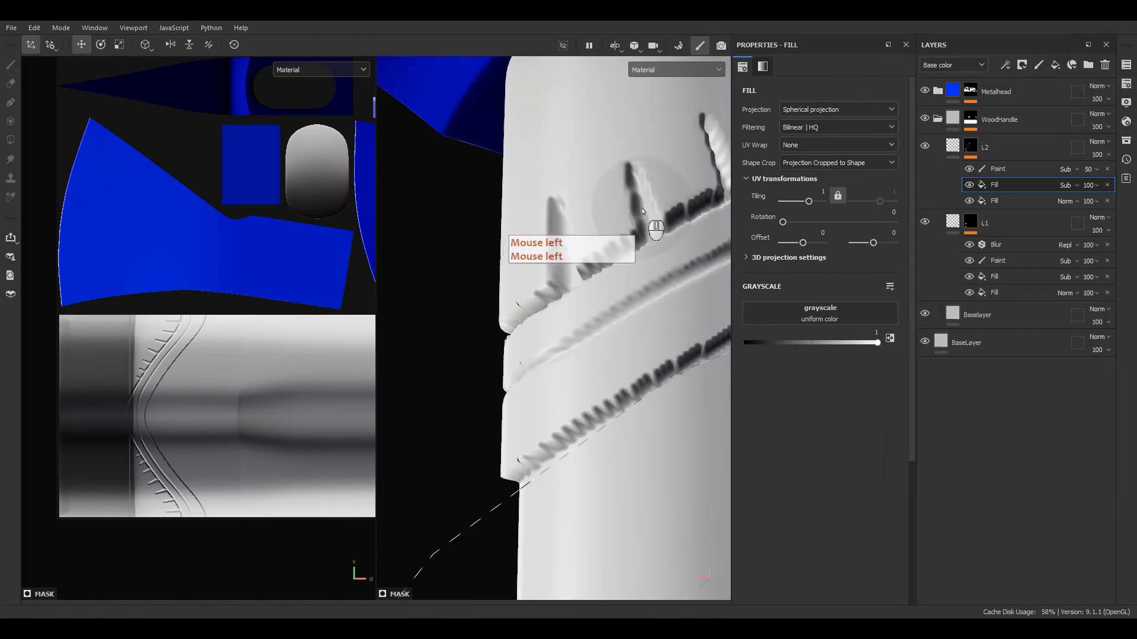
- Fine-tune the points of Path 1 along the groove in the band, and collapse the effect lists of L2 and L1
alt+drag(538, 333, 693, 321)
alt+middle_drag(616, 359, 621, 359)
alt+drag(621, 358, 651, 350)
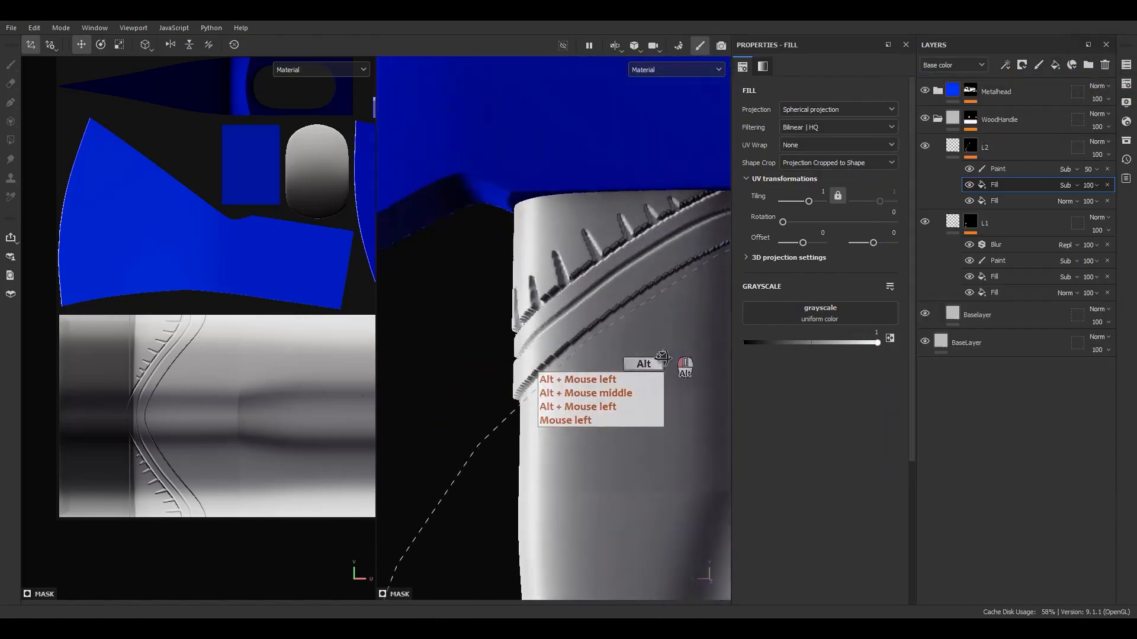
alt+middle_drag(651, 350, 649, 308)
alt+drag(650, 307, 665, 274)
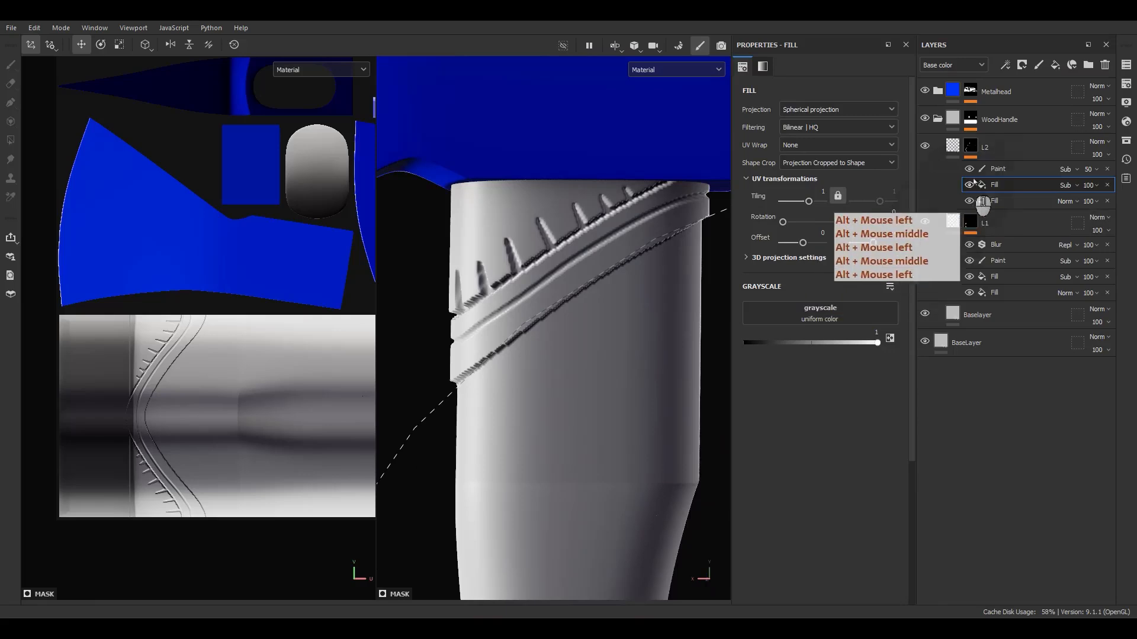
click(1001, 169)
mouse_move(592, 278)
alt+mouse_down()
mouse_move(553, 264)
mouse_move(574, 274)
alt+mouse_up()
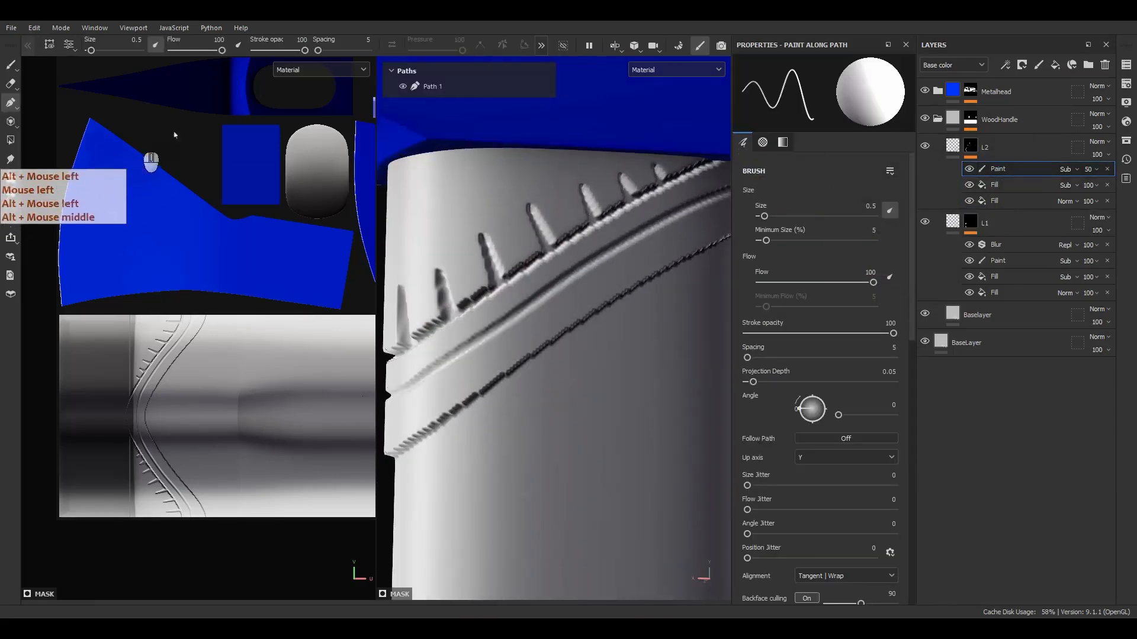
click(432, 86)
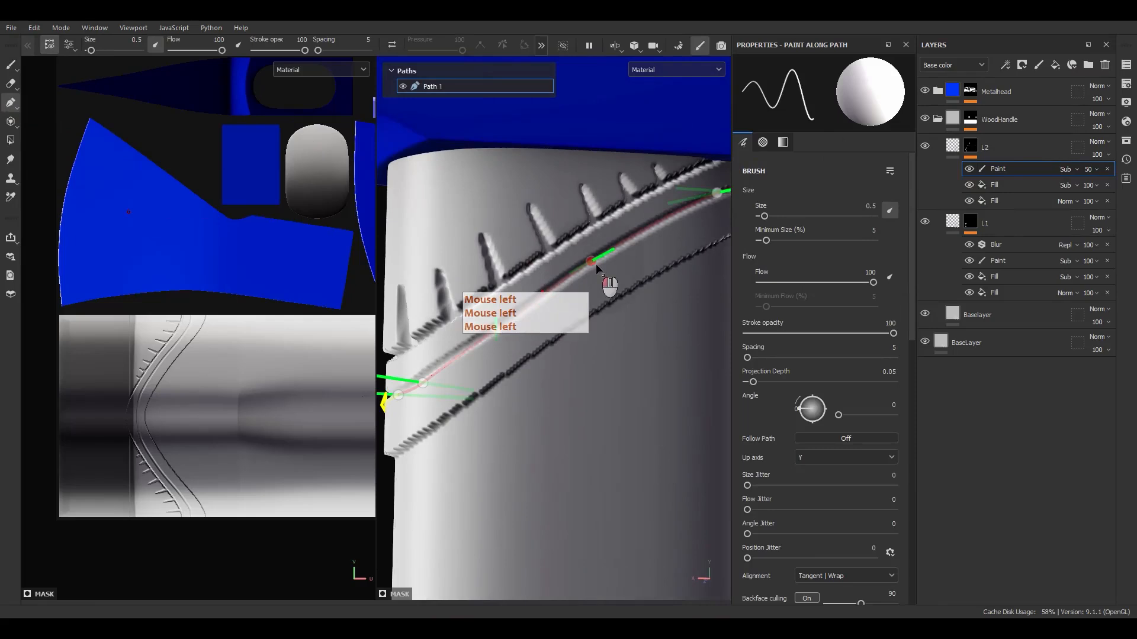
drag(598, 269, 606, 276)
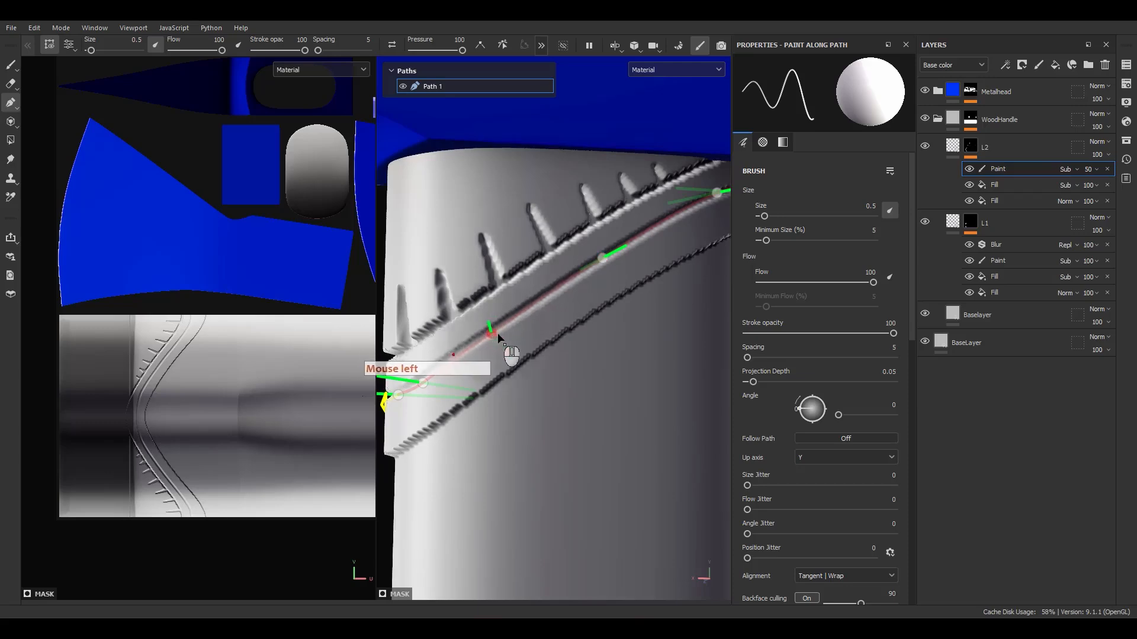
alt+drag(499, 338, 615, 344)
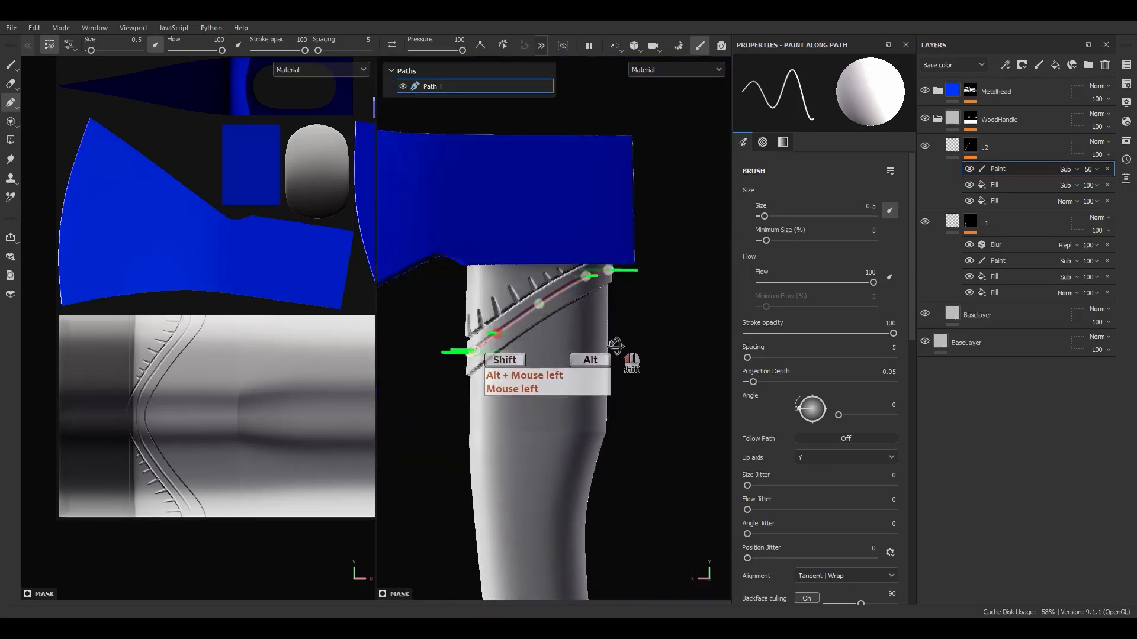
click(966, 154)
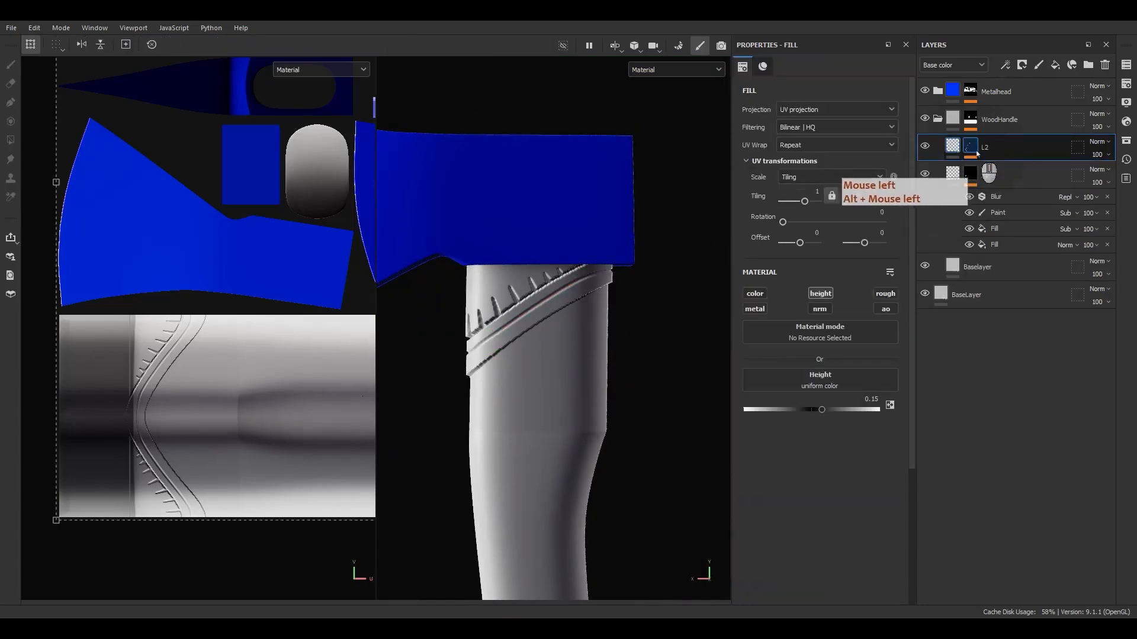
click(971, 175)
- Examine the reference photo's curved bands, cord wrapping and carved end of the handle
right_click(829, 298)
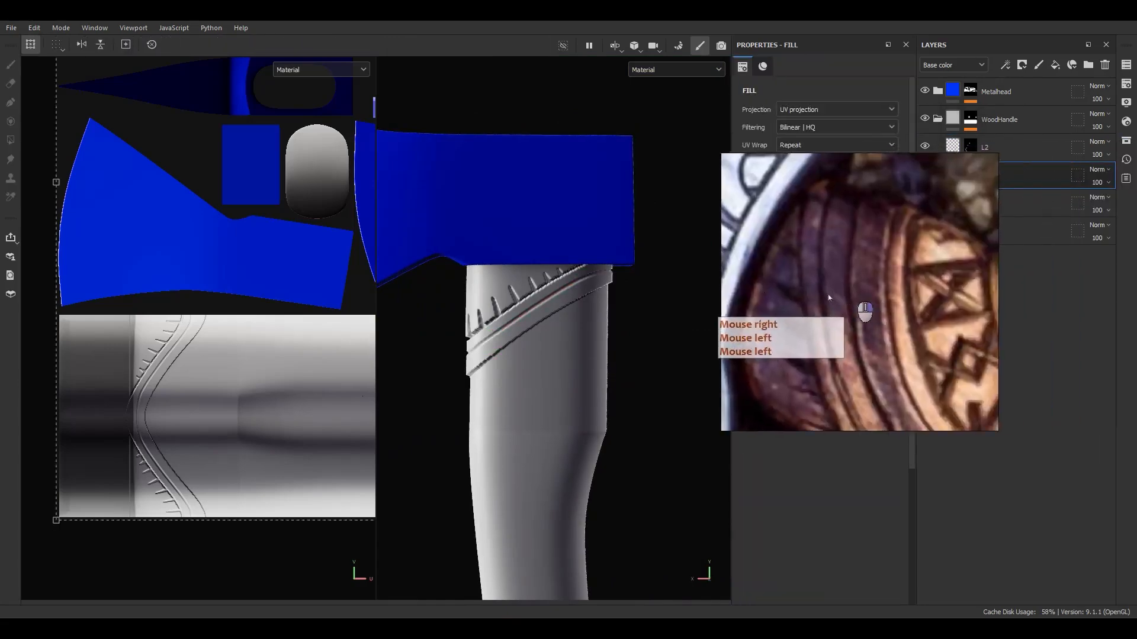
right_drag(829, 297, 780, 309)
scroll(779, 307, down, 5)
middle_drag(779, 300, 844, 305)
scroll(758, 272, up, 4)
scroll(829, 331, down, 5)
scroll(774, 279, up, 5)
scroll(833, 300, up, 2)
middle_drag(755, 382, 719, 239)
scroll(840, 317, down, 3)
middle_drag(840, 317, 705, 245)
scroll(701, 257, up, 2)
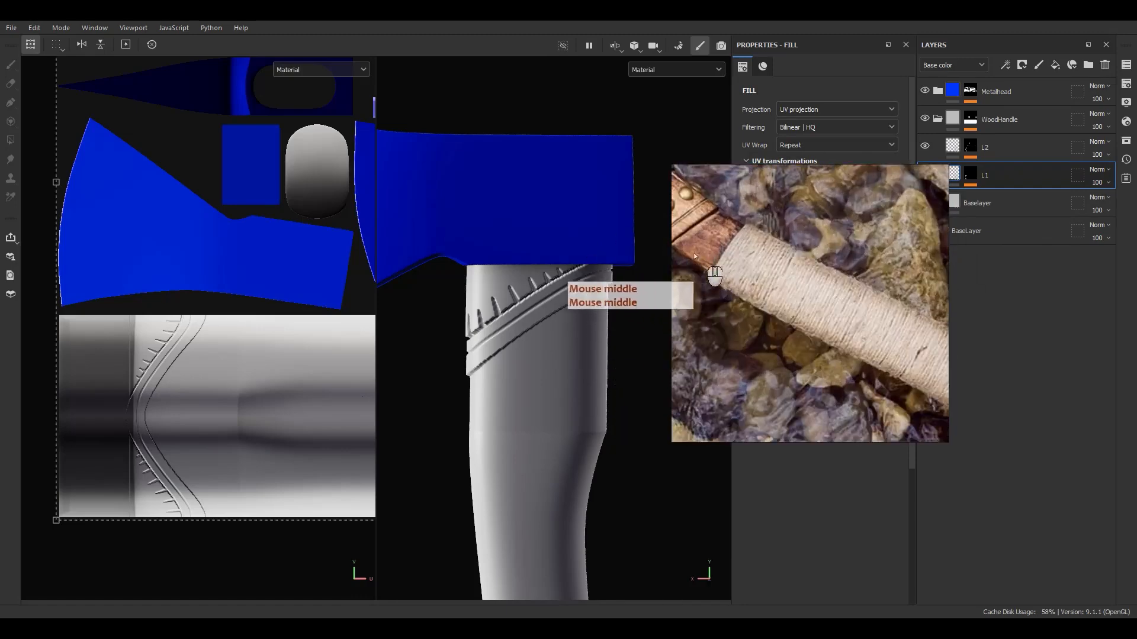
scroll(769, 257, down, 2)
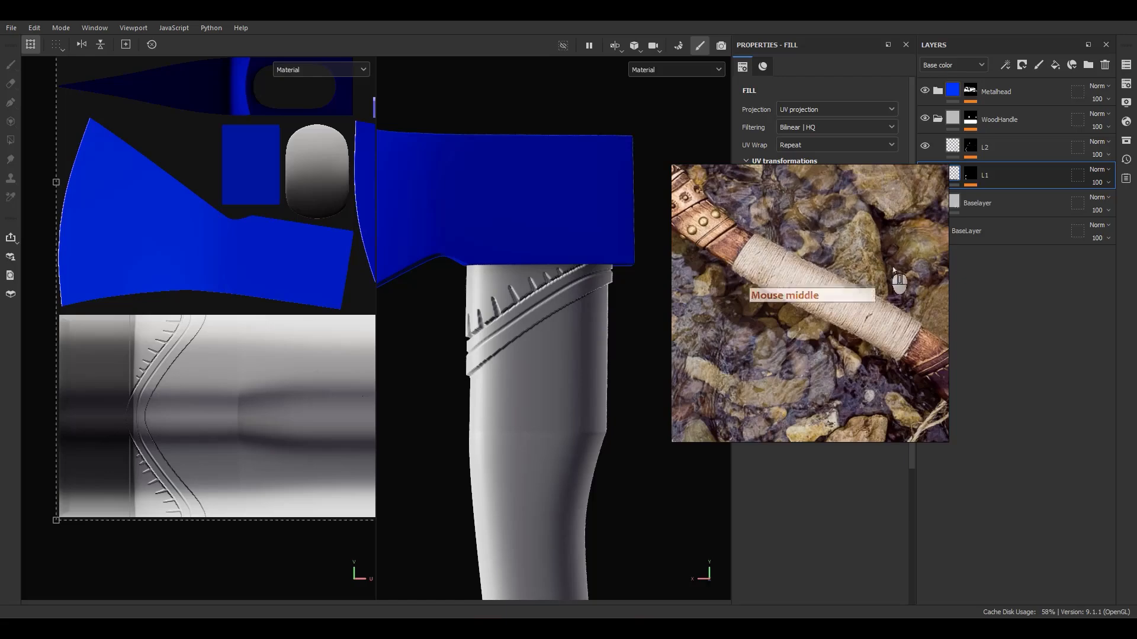
middle_drag(832, 283, 729, 227)
scroll(755, 262, up, 2)
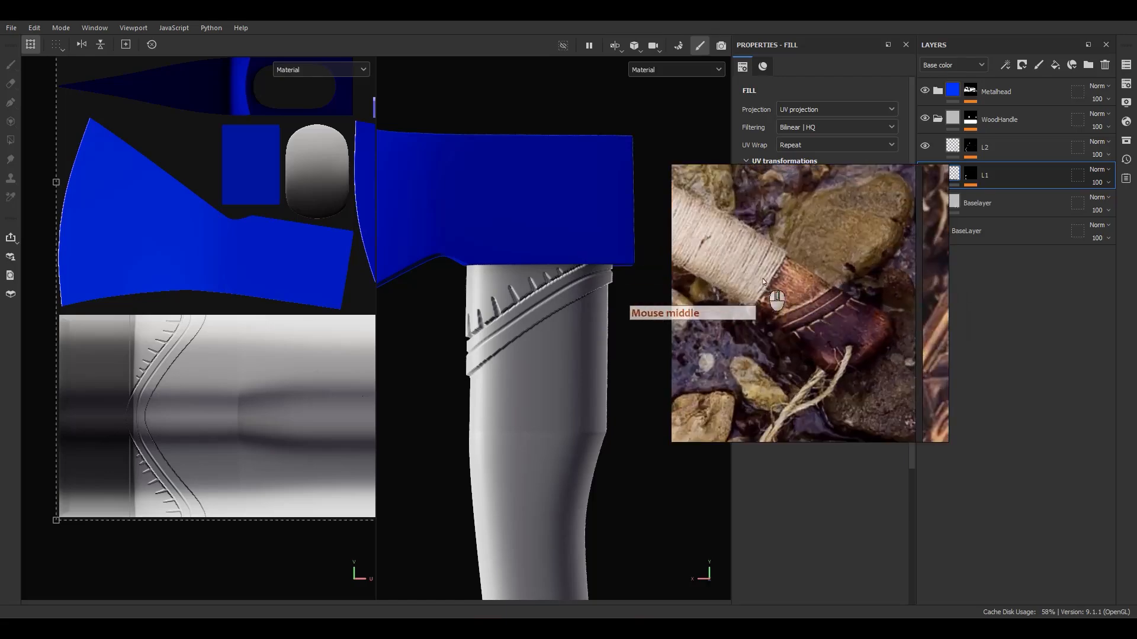
middle_drag(762, 280, 781, 261)
scroll(788, 272, up, 2)
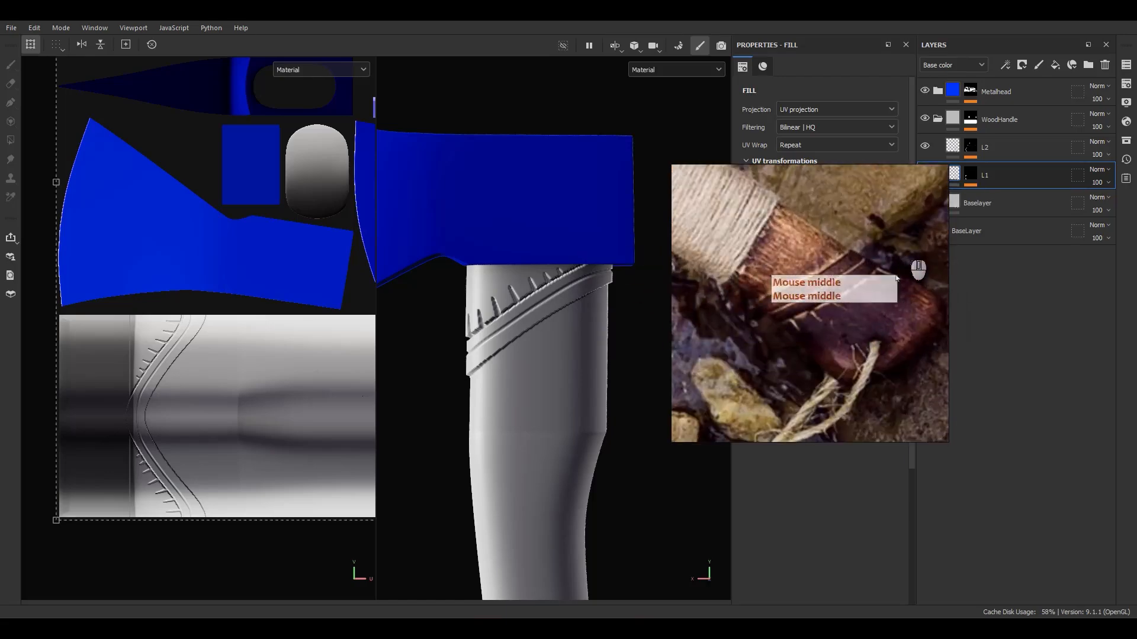
right_drag(901, 288, 1136, 288)
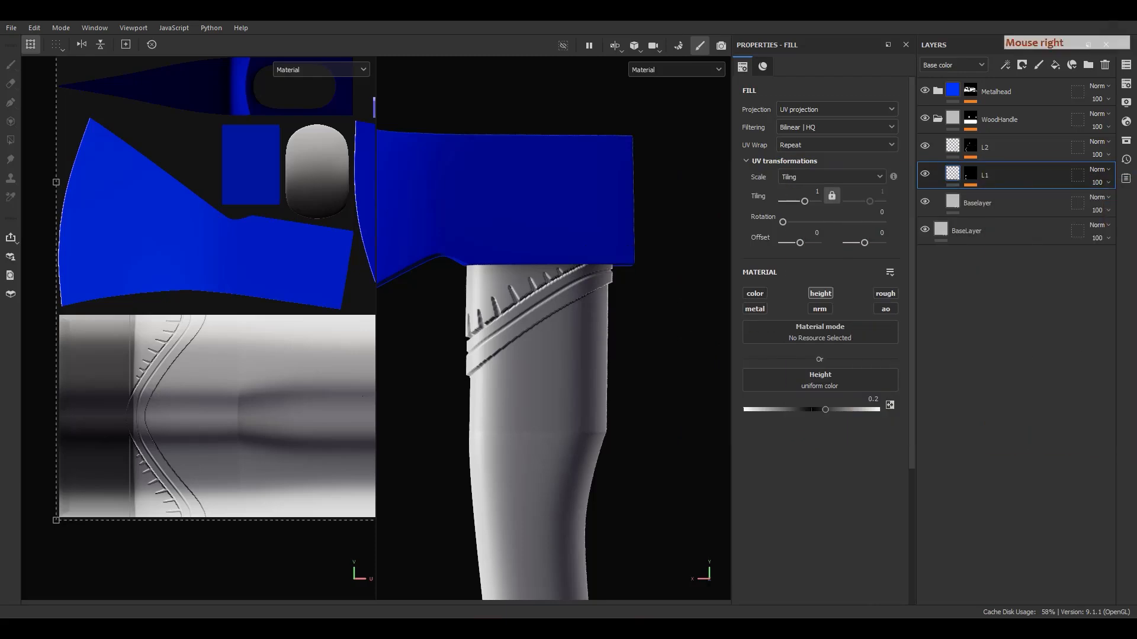
- Compare the handle below the bands with the carved section beside the axe head in the reference photo
alt+right_drag(598, 379, 556, 390)
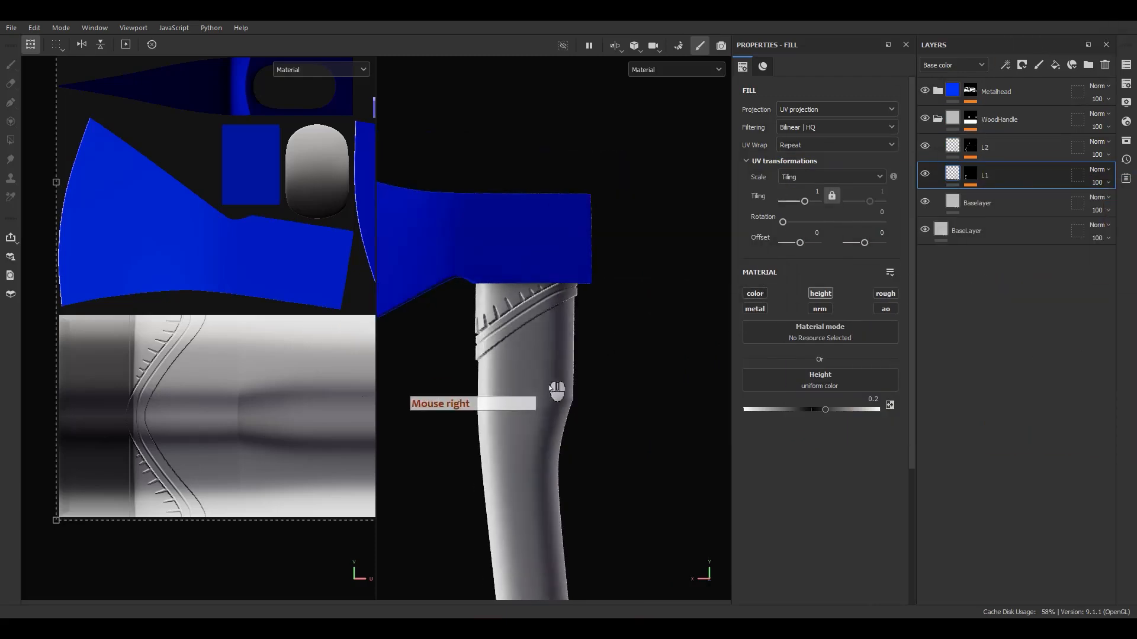
alt+middle_drag(549, 389, 589, 203)
mouse_move(589, 203)
alt+shift+mouse_down()
mouse_move(565, 222)
mouse_move(583, 222)
alt+shift+mouse_up()
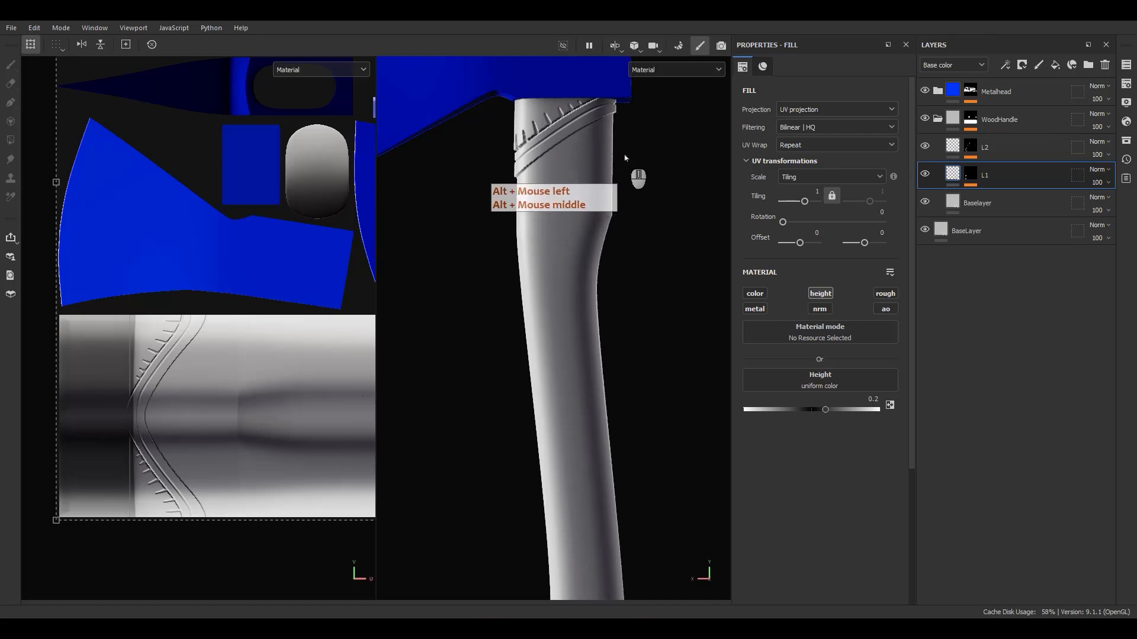
right_drag(1136, 290, 788, 356)
middle_drag(788, 356, 923, 450)
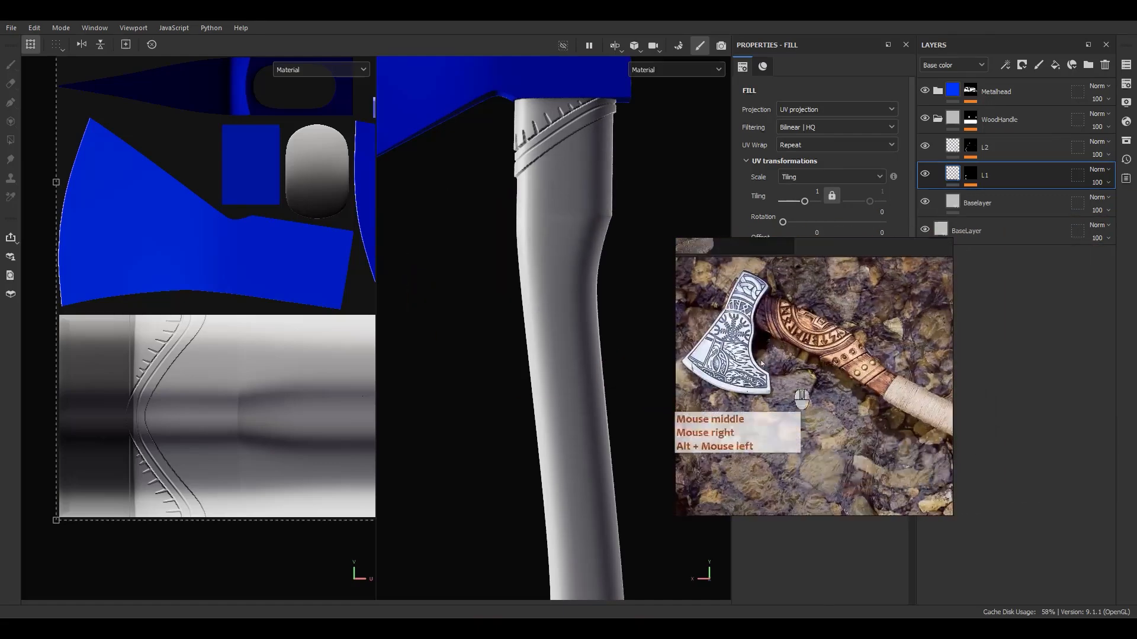
scroll(761, 364, up, 3)
middle_drag(772, 331, 743, 340)
right_drag(889, 370, 1136, 329)
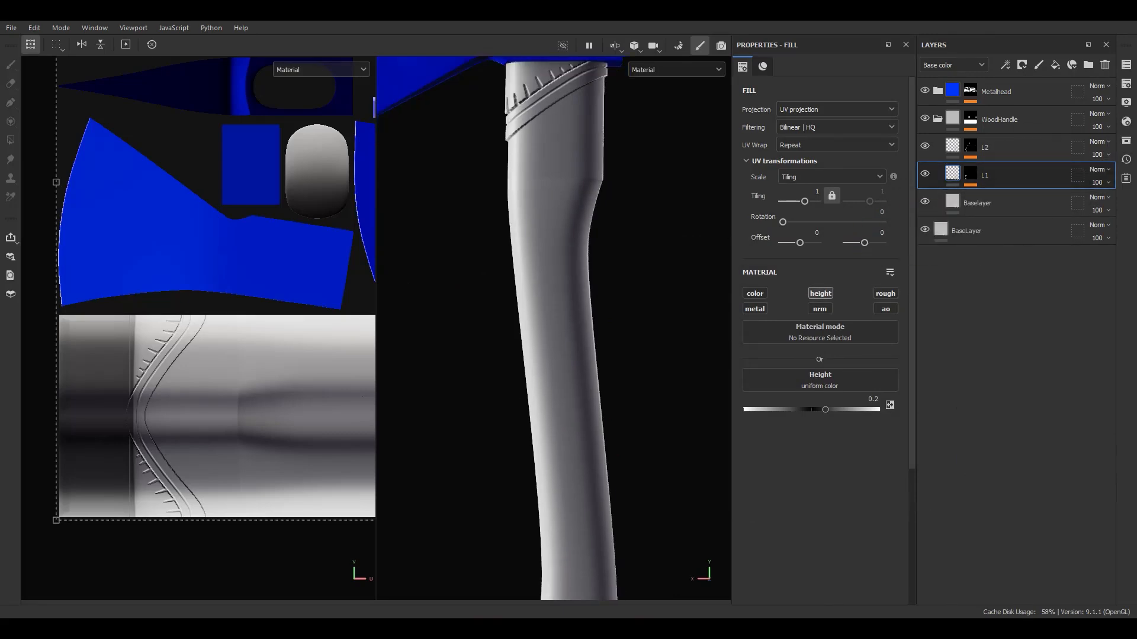
- Frame the full length of the handle and add a new paint layer above L2 in the WoodHandle folder
alt+middle_drag(616, 355, 633, 308)
alt+middle_drag(634, 308, 654, 259)
alt+right_drag(654, 259, 654, 279)
alt+middle_drag(654, 279, 618, 319)
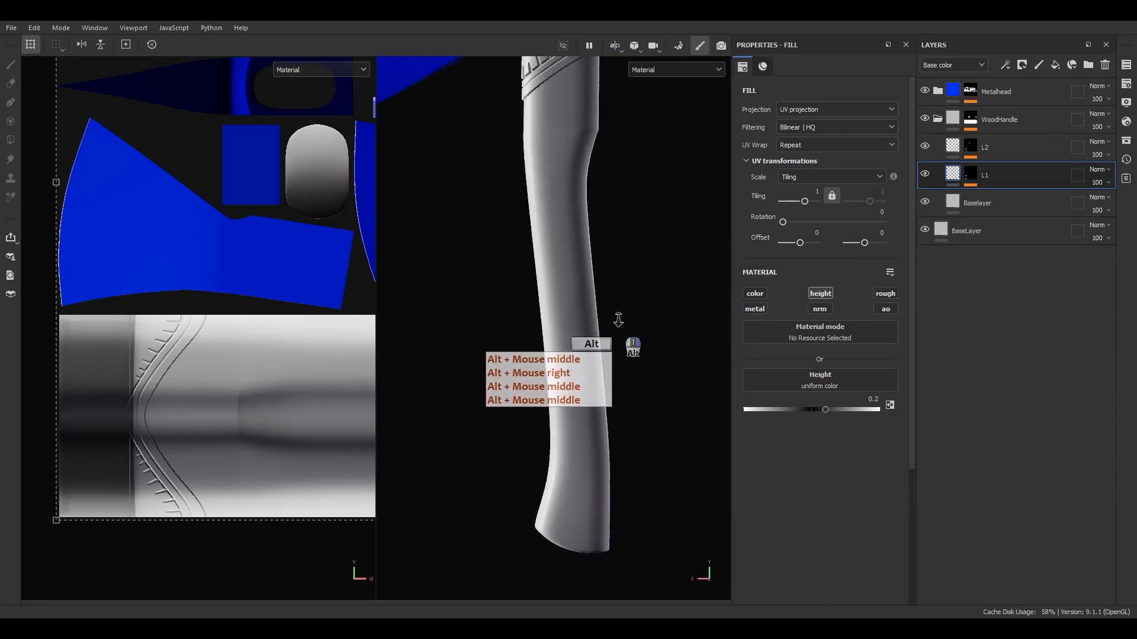
alt+right_drag(618, 320, 618, 333)
alt+middle_drag(618, 333, 616, 314)
click(1007, 147)
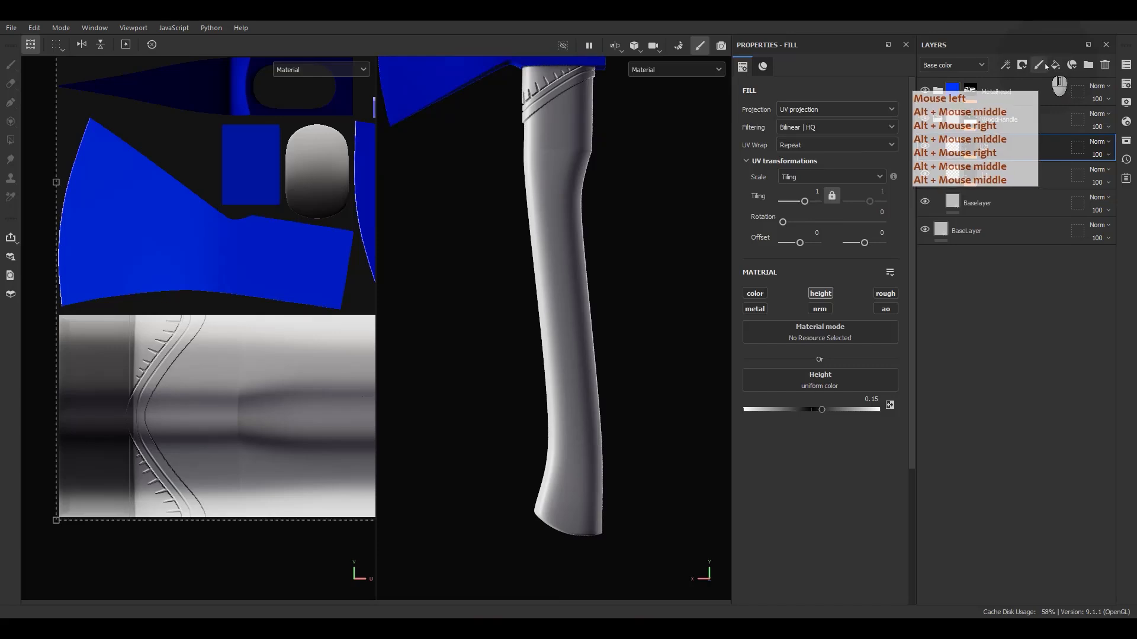
click(1041, 65)
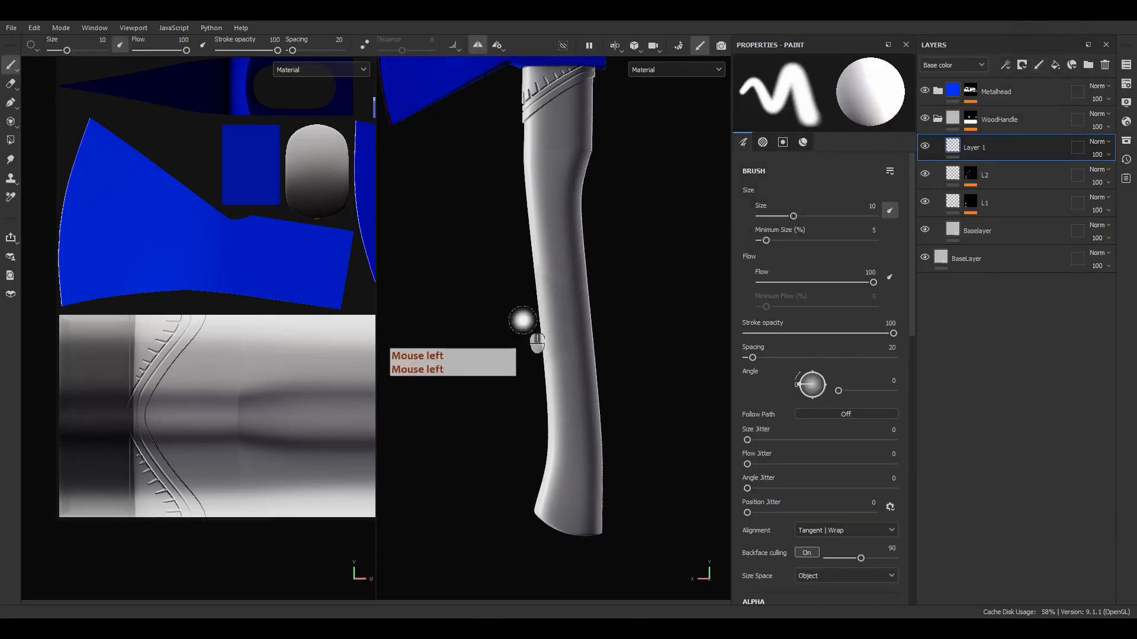
- Set the brush's base color to black and restrict painting to the color channel only
ctrl+right_drag(580, 301, 581, 299)
scroll(652, 379, down, 3)
scroll(797, 521, down, 8)
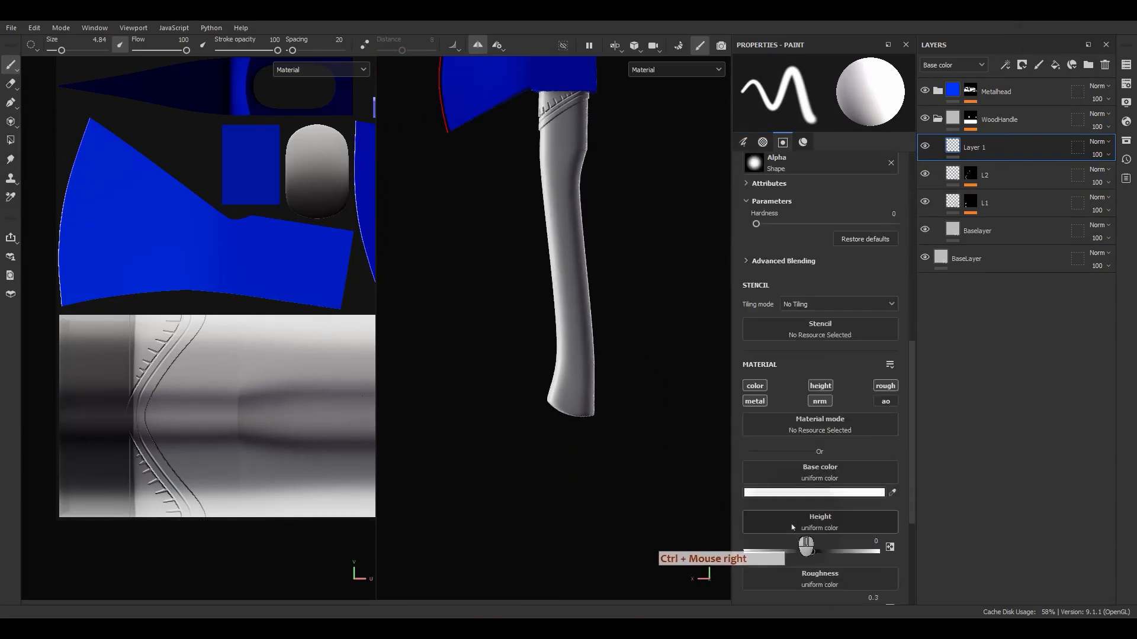
scroll(793, 528, down, 2)
click(788, 423)
drag(822, 473, 763, 582)
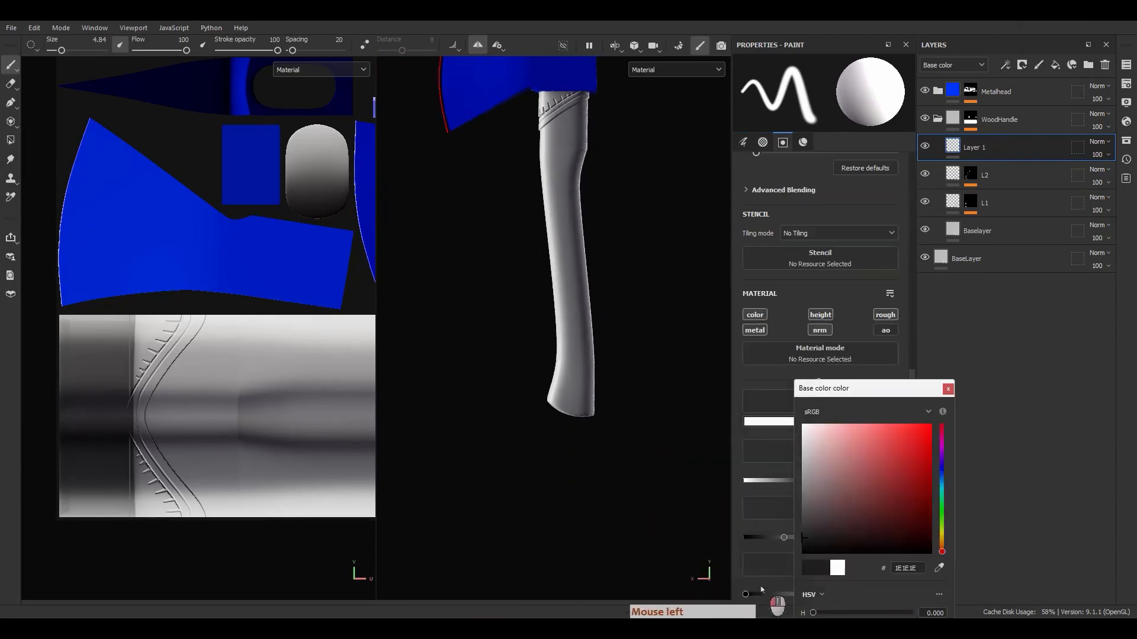
click(968, 408)
alt+click(755, 314)
mouse_move(616, 331)
alt+middle_down()
mouse_move(493, 338)
mouse_move(547, 409)
mouse_move(572, 373)
alt+middle_up()
- Paint a black oval guide outline on the upper handle below the bands with brush size 2.29
ctrl+right_drag(582, 320, 568, 320)
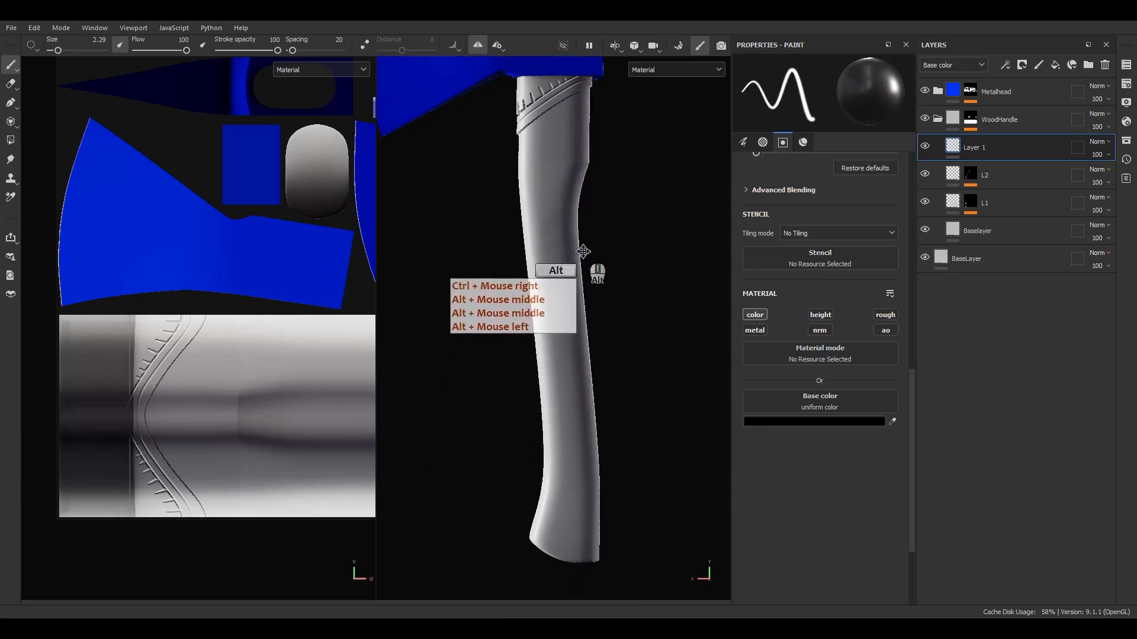
alt+middle_drag(583, 252, 571, 286)
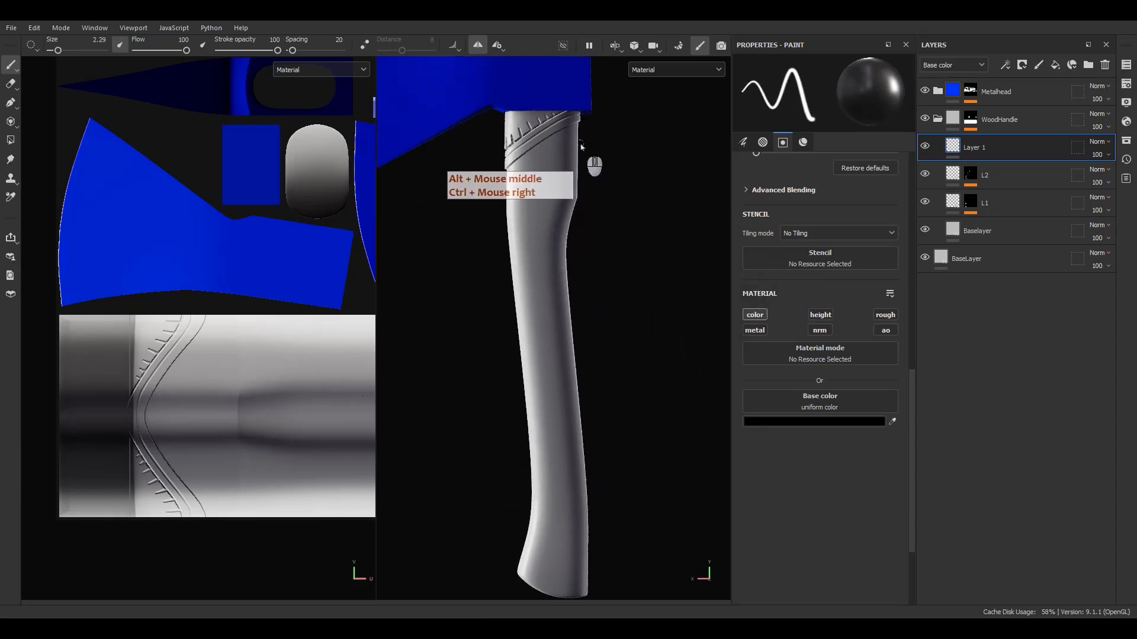
mouse_move(563, 151)
mouse_down()
mouse_move(573, 144)
mouse_move(536, 238)
mouse_move(538, 272)
mouse_move(573, 306)
mouse_up()
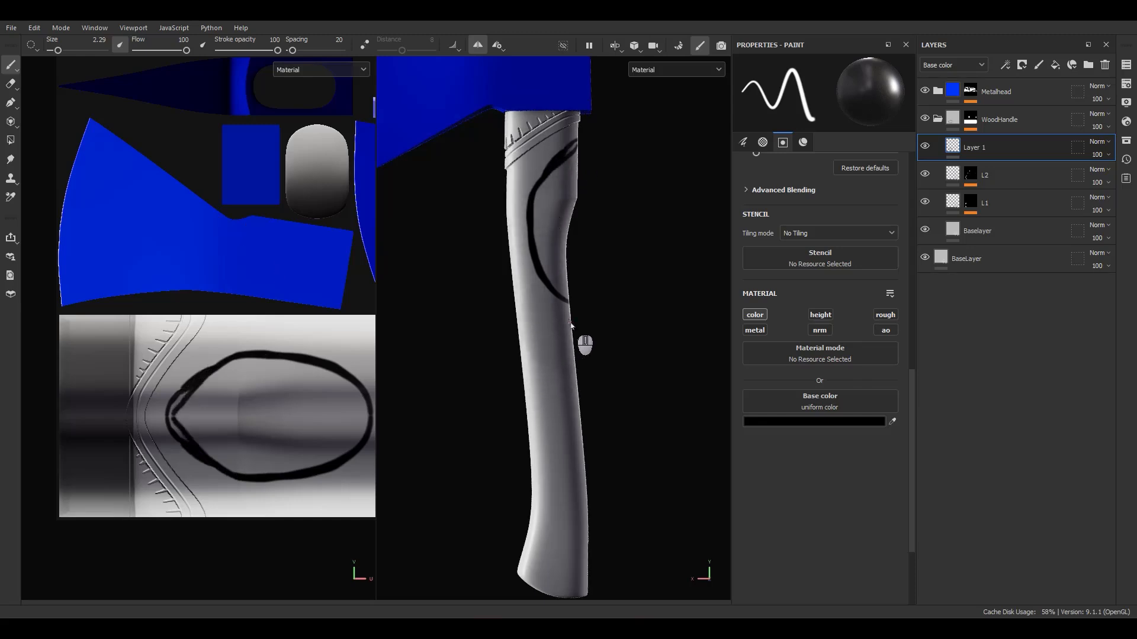
- Paint curved cross bands below the oval on the axe handle and compare the layout with the reference axe photo
mouse_move(571, 325)
mouse_down()
mouse_move(513, 298)
mouse_move(546, 320)
mouse_move(513, 298)
mouse_move(565, 352)
mouse_up()
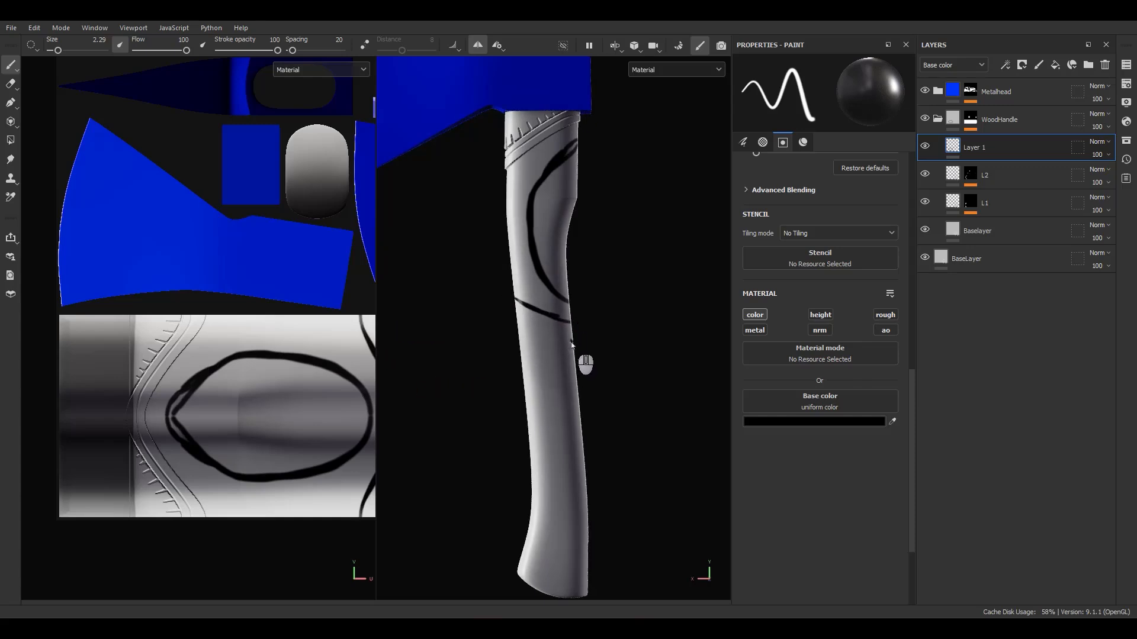
mouse_move(520, 333)
mouse_down()
mouse_move(572, 343)
mouse_move(500, 328)
mouse_up()
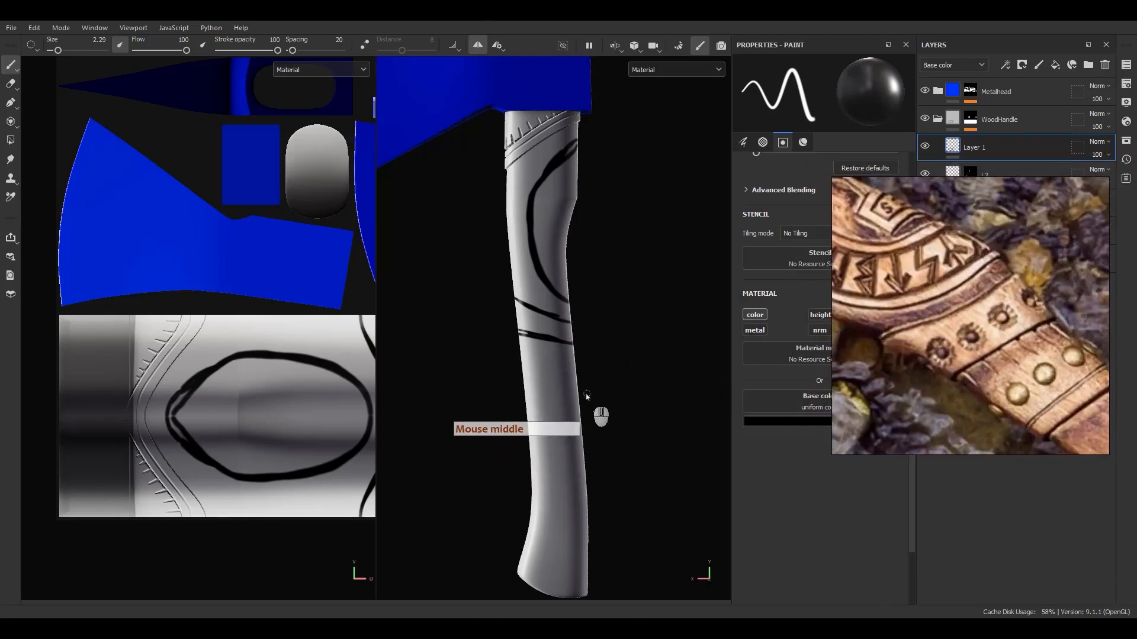
scroll(584, 355, down, 3)
alt+middle_drag(568, 306, 556, 334)
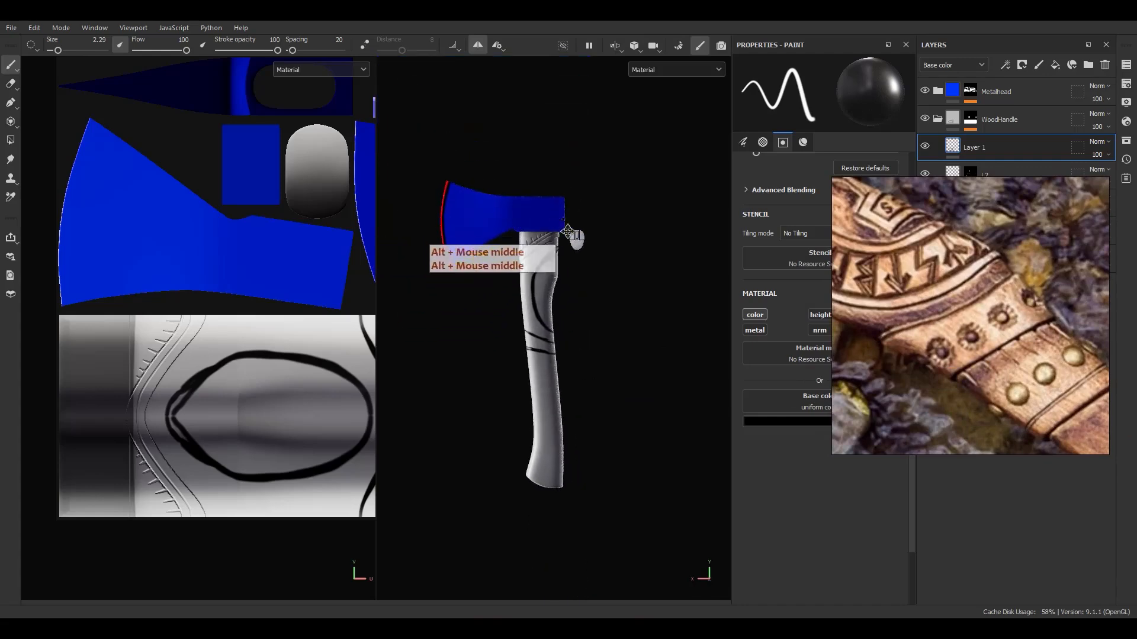
scroll(894, 343, down, 4)
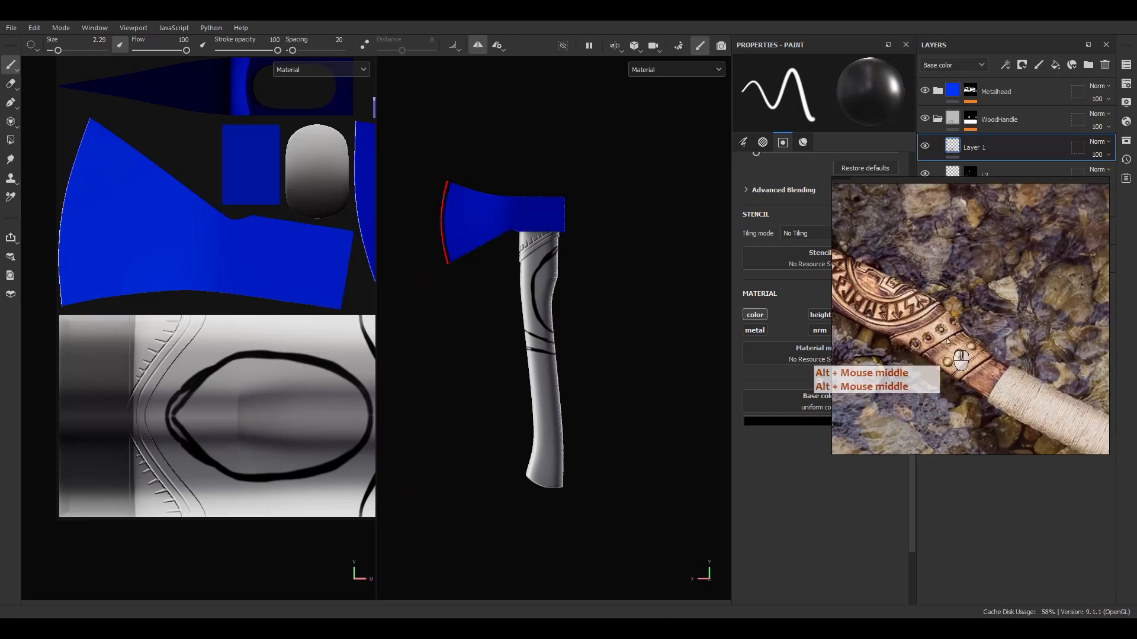
scroll(950, 340, down, 2)
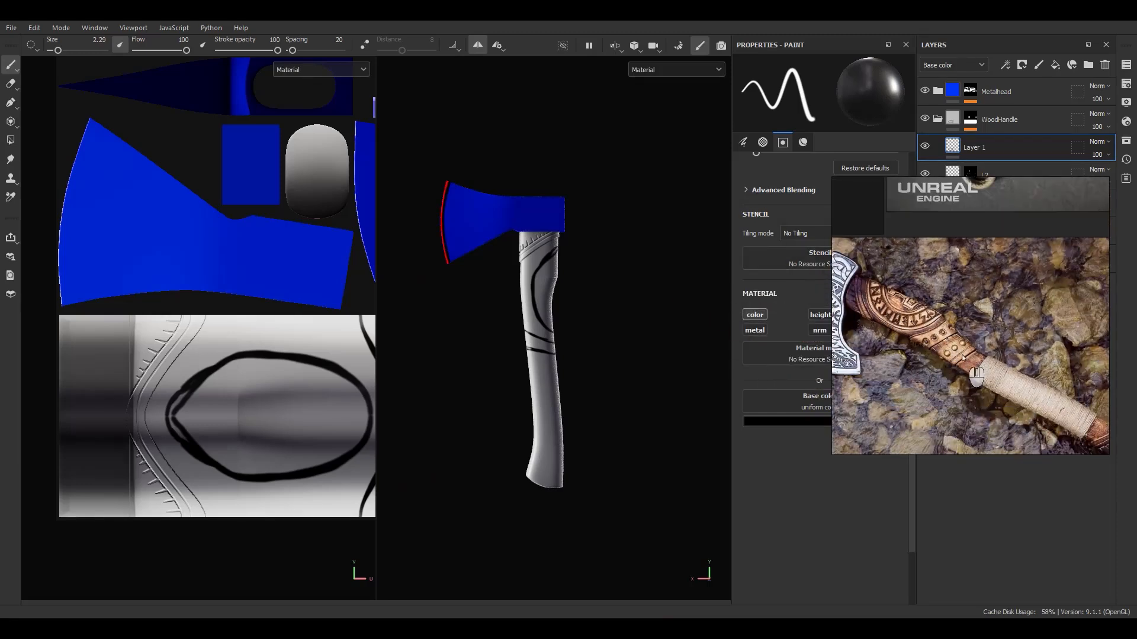
mouse_move(981, 333)
right_down()
mouse_move(1136, 323)
mouse_move(755, 364)
mouse_move(793, 385)
right_up()
- Undo the sketched oval and cross bands on the axe handle
click(637, 368)
key(ctrl+z)
key(ctrl+z)
key(ctrl+z)
key(ctrl+z)
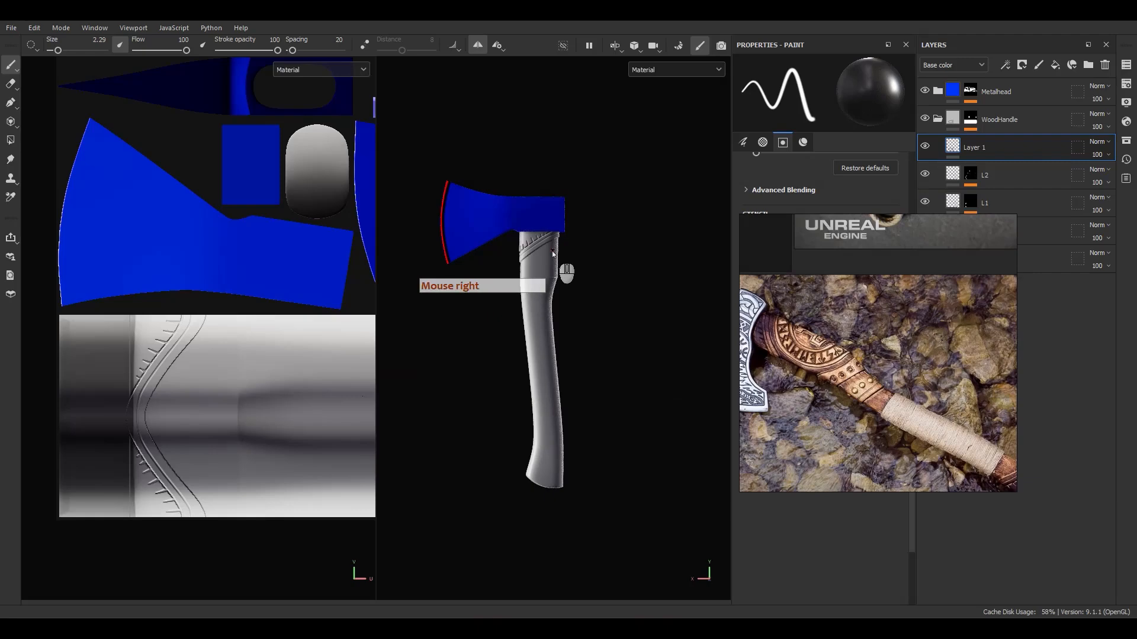
- Using the reference photo's grip as a guide, paint black cross bands with vertical ticks and zigzags around the lower-middle handle
middle_drag(891, 413, 836, 379)
middle_drag(932, 431, 905, 419)
scroll(913, 424, up, 1)
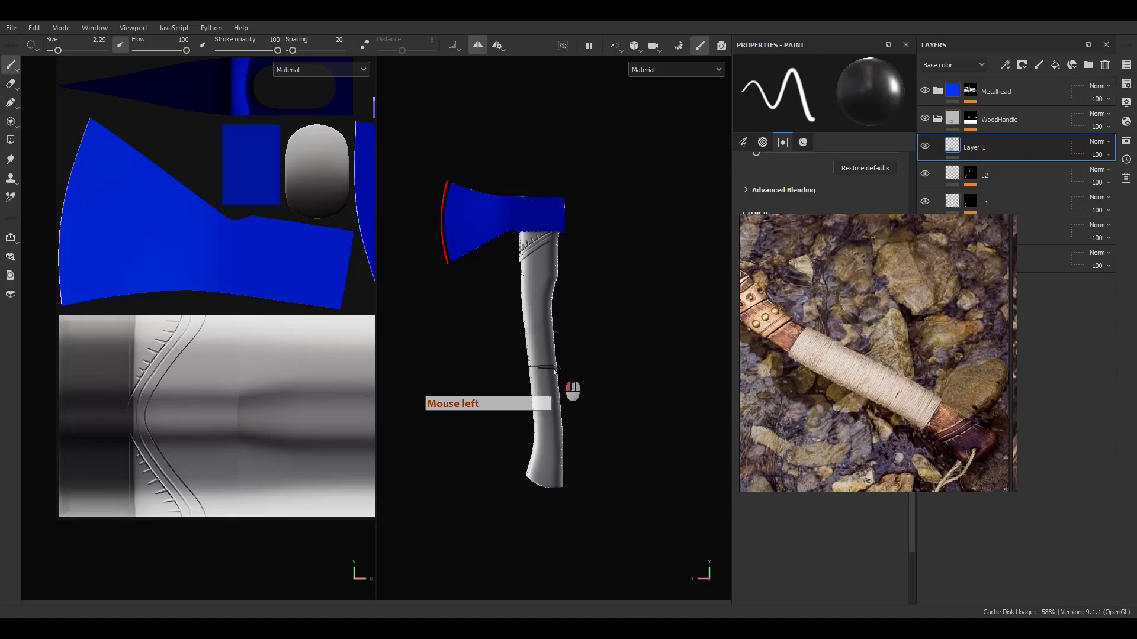
drag(533, 370, 554, 360)
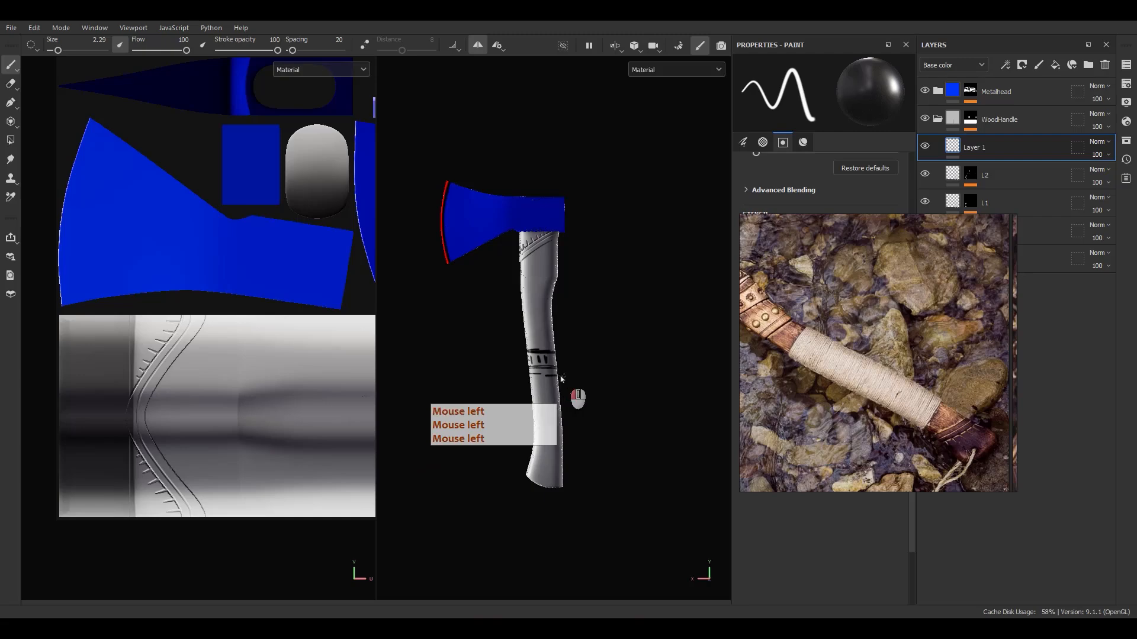
mouse_move(531, 382)
mouse_down()
mouse_move(555, 384)
mouse_move(551, 401)
mouse_up()
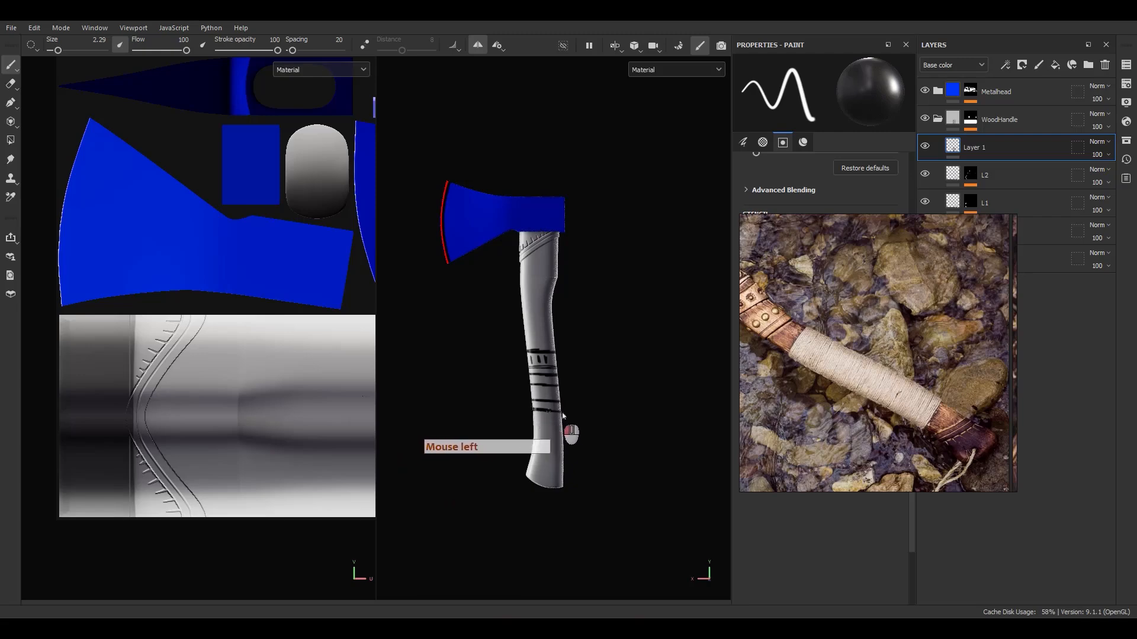
mouse_move(556, 405)
mouse_down()
mouse_move(532, 394)
mouse_move(550, 384)
mouse_up()
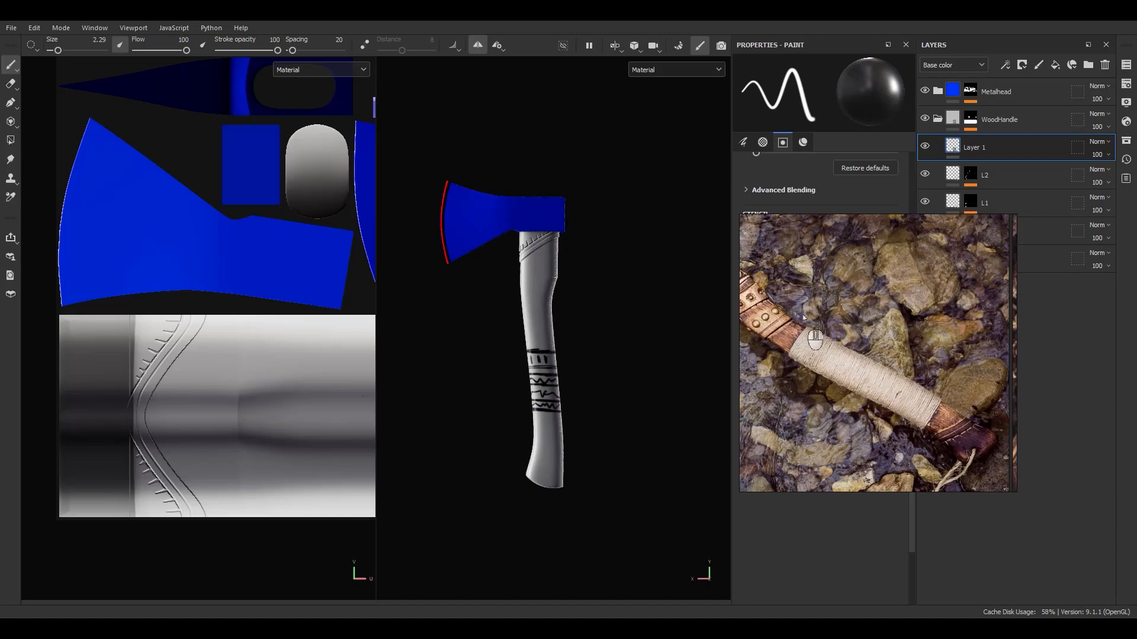
- Paint a curved band with short ticks and a row of dots just above the existing bands, following the reference photo
scroll(770, 317, up, 3)
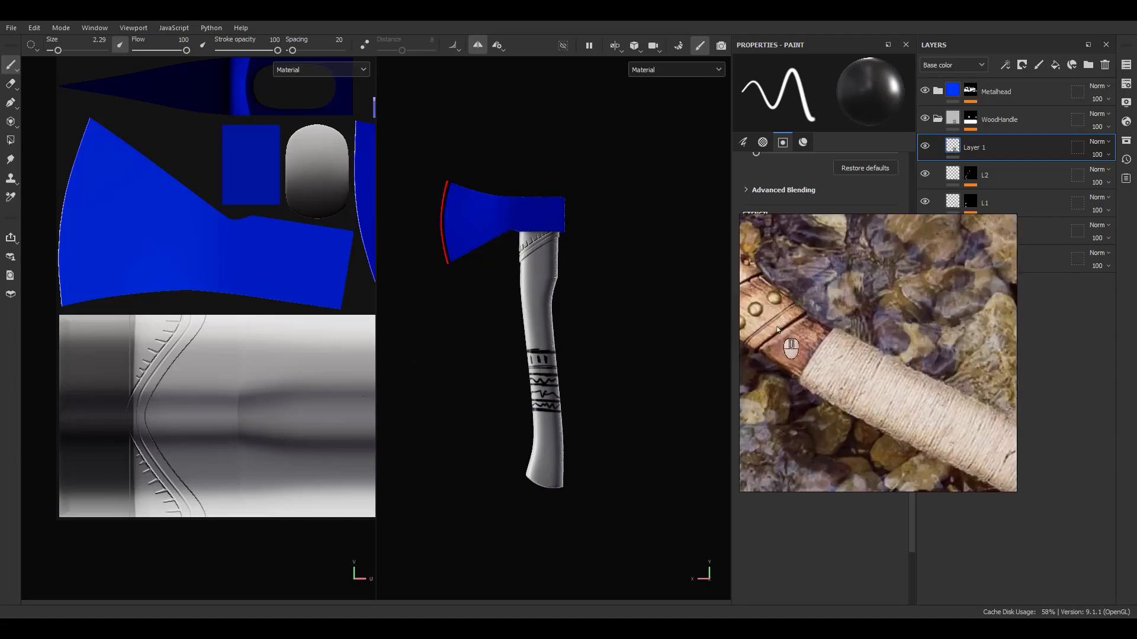
middle_drag(770, 317, 860, 350)
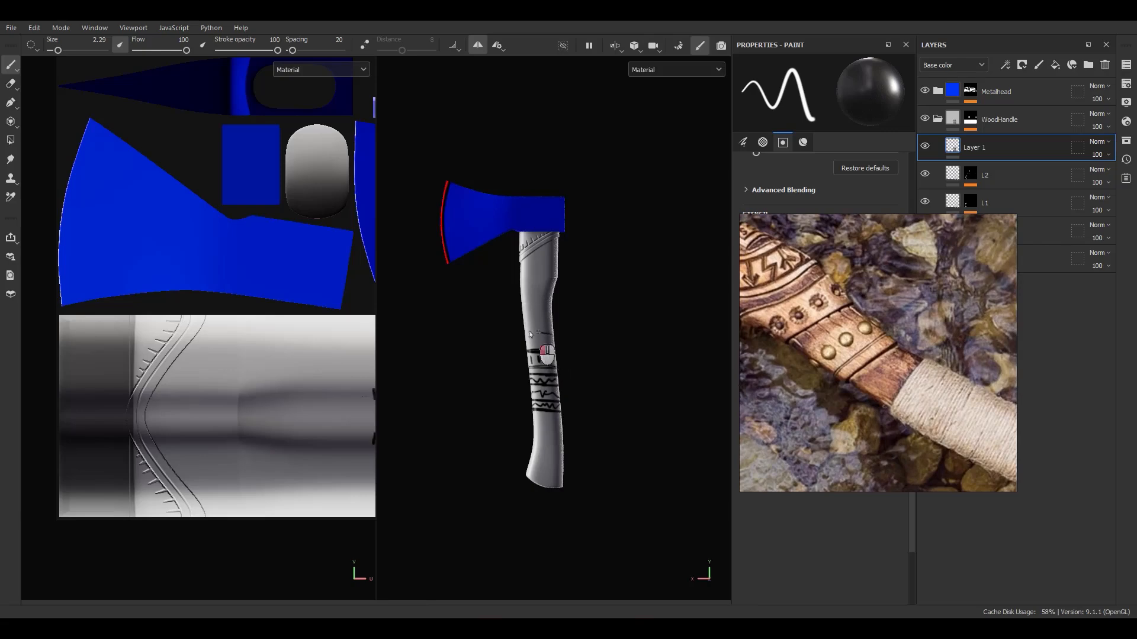
drag(559, 336, 548, 335)
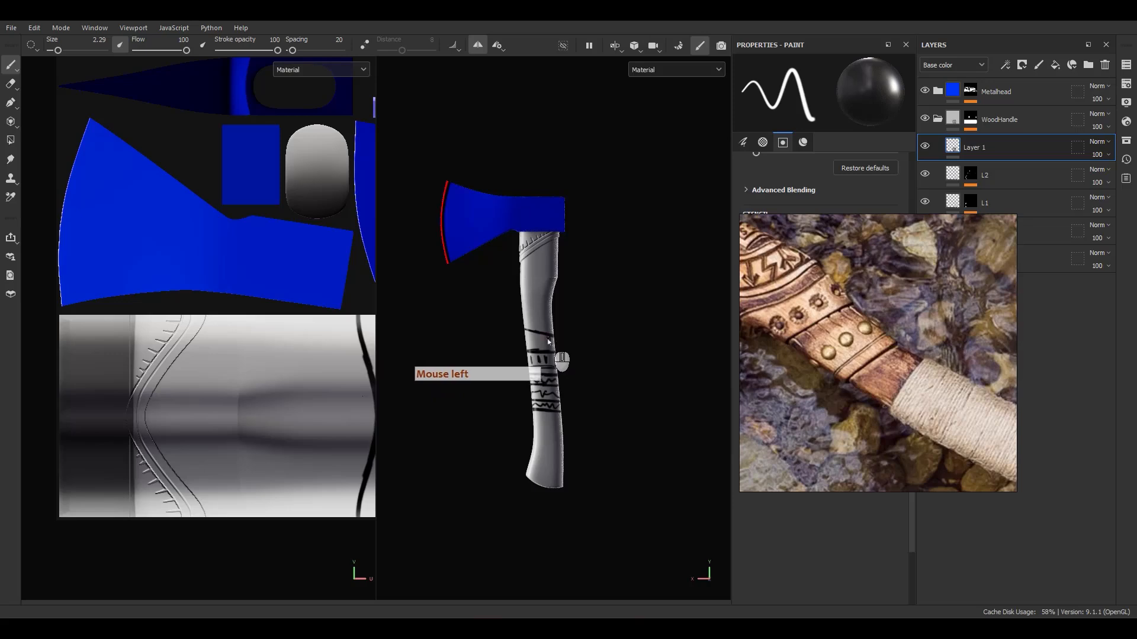
drag(538, 335, 532, 341)
drag(523, 330, 530, 340)
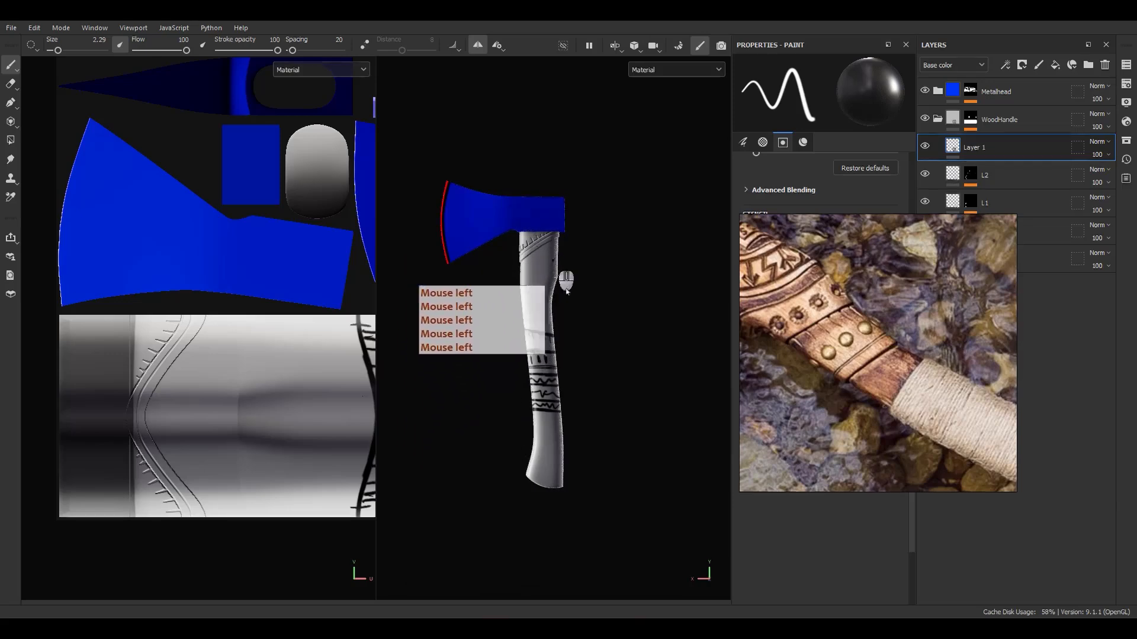
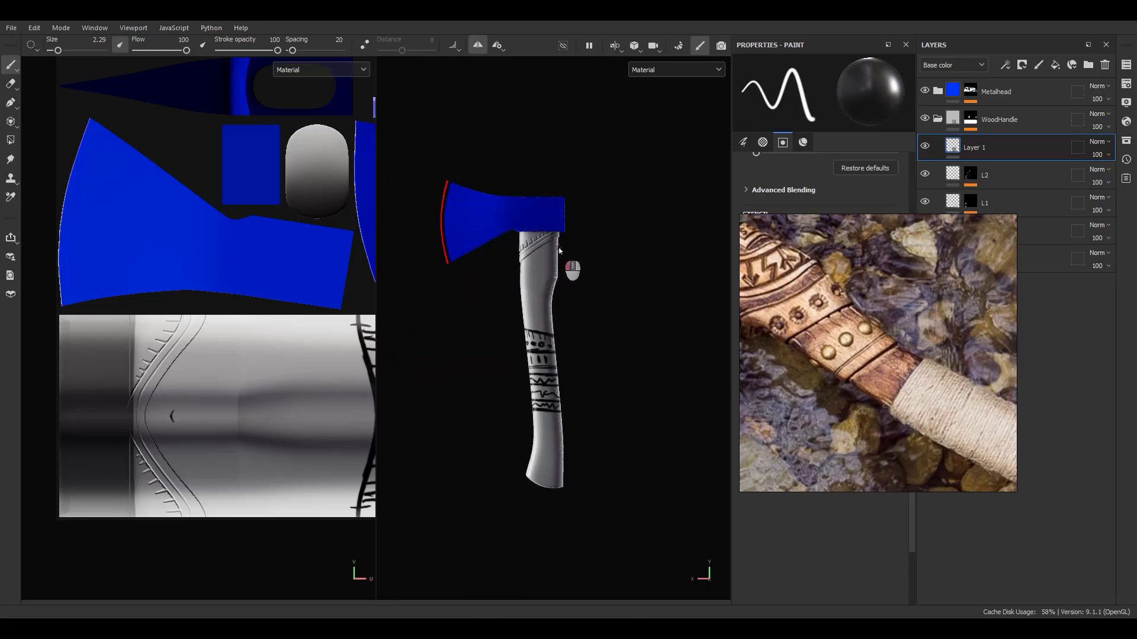
- Paint a large pointed oval on the upper handle and fill it with mirrored zigzag and arrow-like ornament lines
mouse_move(542, 262)
mouse_down()
mouse_move(530, 308)
mouse_move(540, 329)
mouse_move(526, 301)
mouse_move(557, 253)
mouse_up()
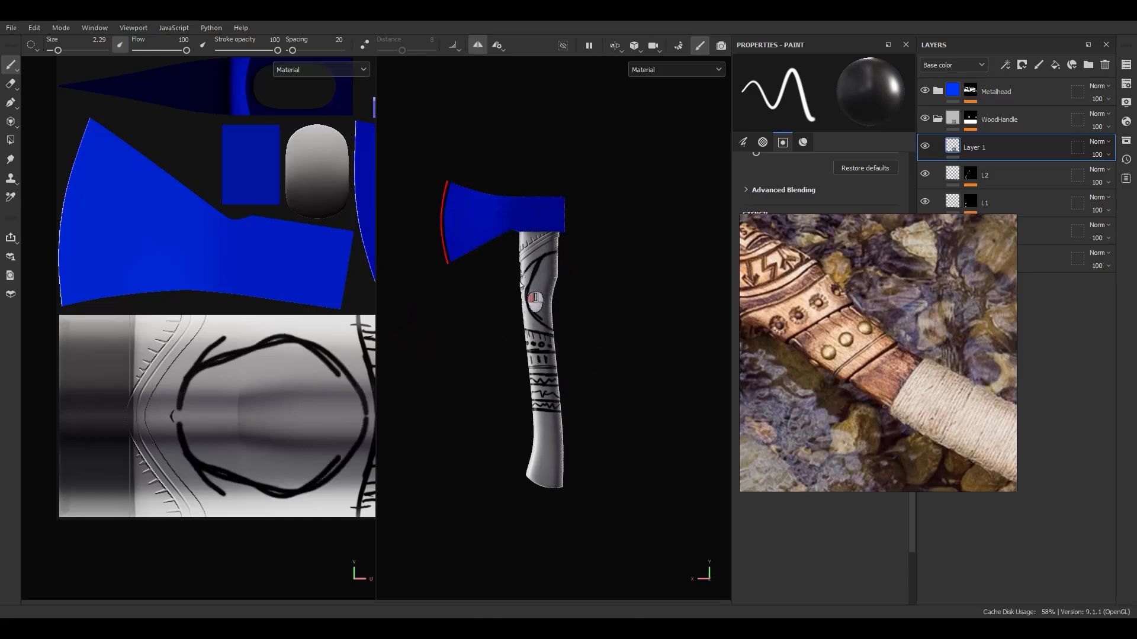
click(554, 334)
click(547, 326)
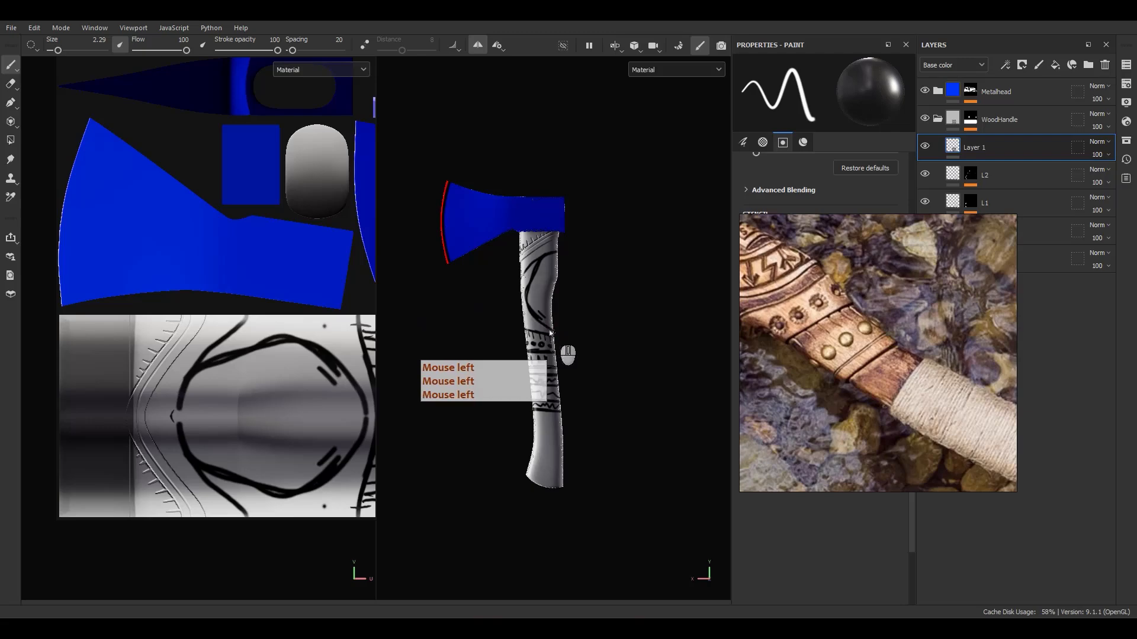
click(539, 313)
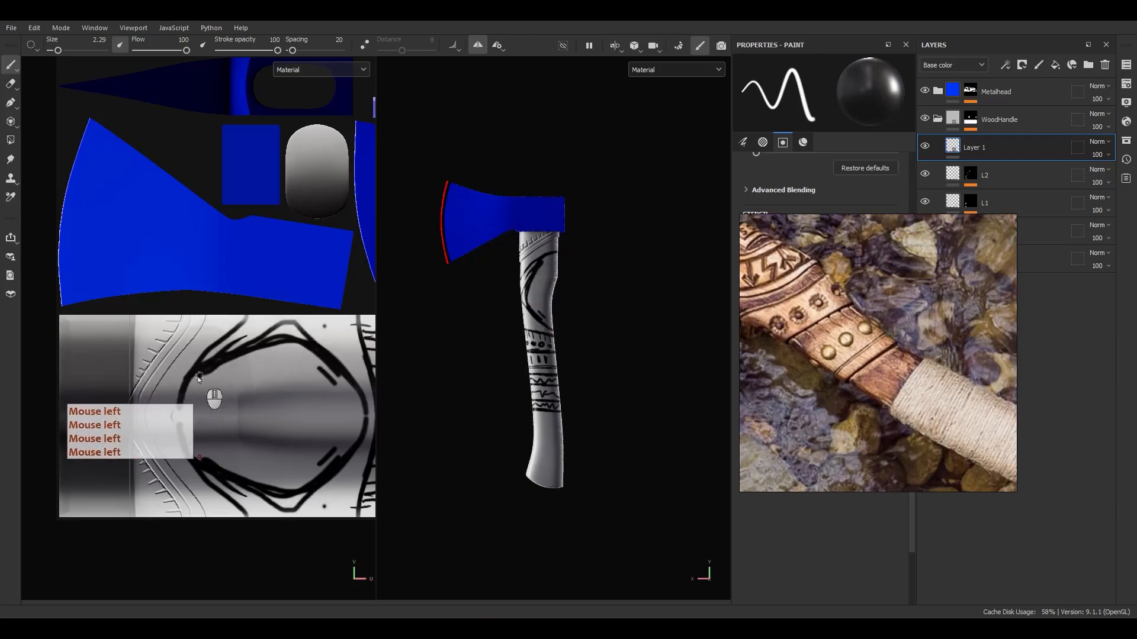
mouse_move(260, 344)
mouse_down()
mouse_move(339, 362)
mouse_move(368, 412)
mouse_move(317, 356)
mouse_move(207, 372)
mouse_move(364, 459)
mouse_move(335, 438)
mouse_move(241, 424)
mouse_move(222, 438)
mouse_up()
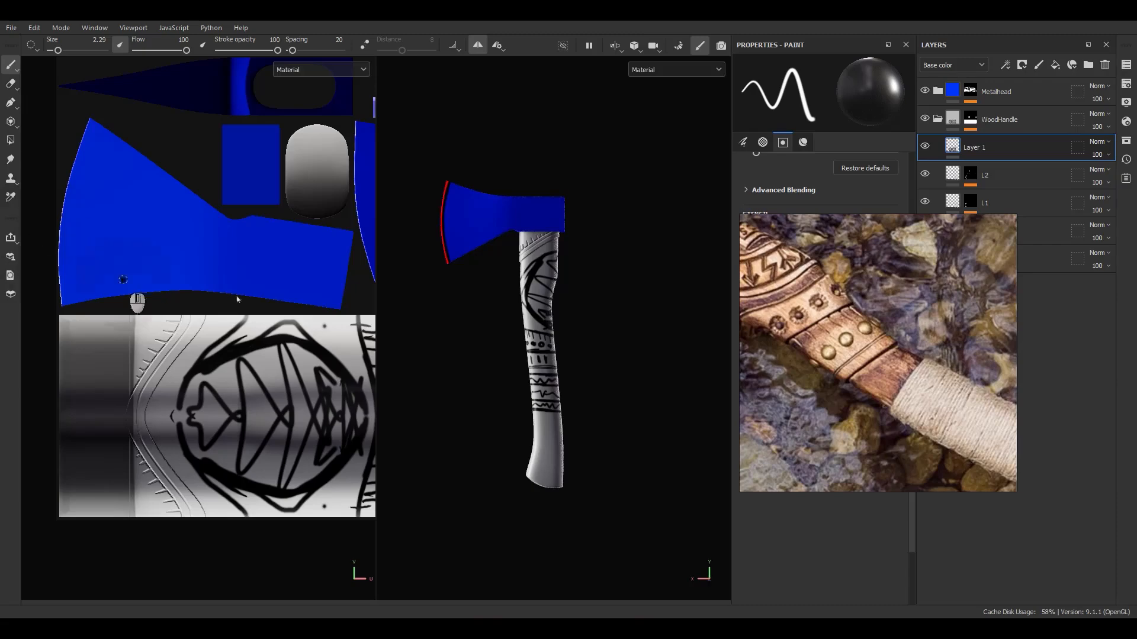
- Rename Layer 1 as Sketch
alt+drag(583, 355, 497, 428)
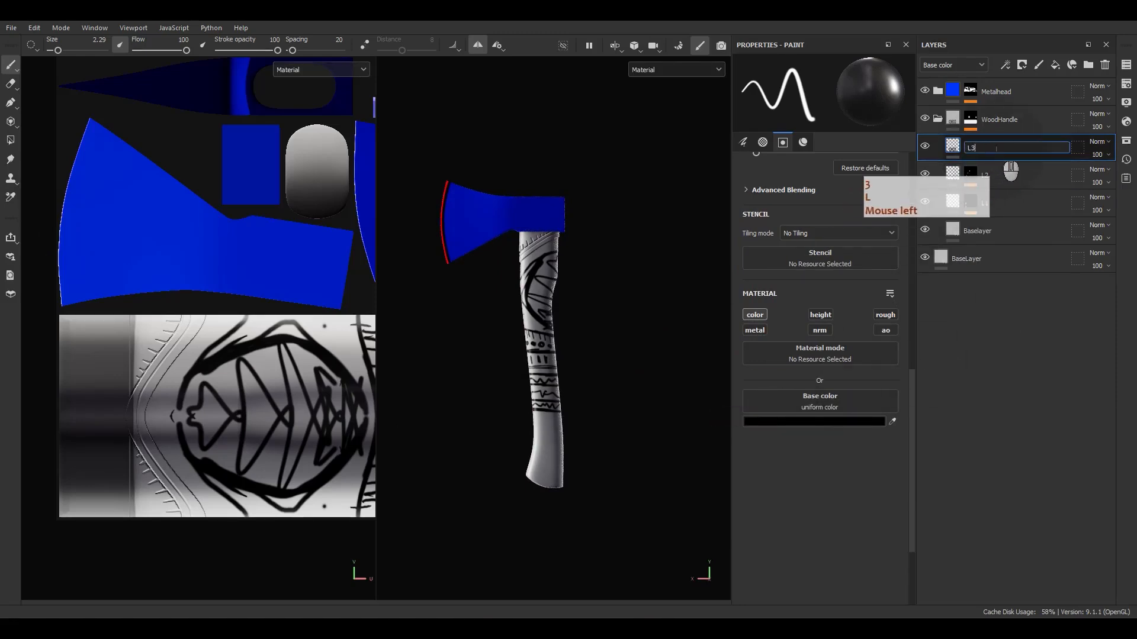
key(Return)
double_click(971, 147)
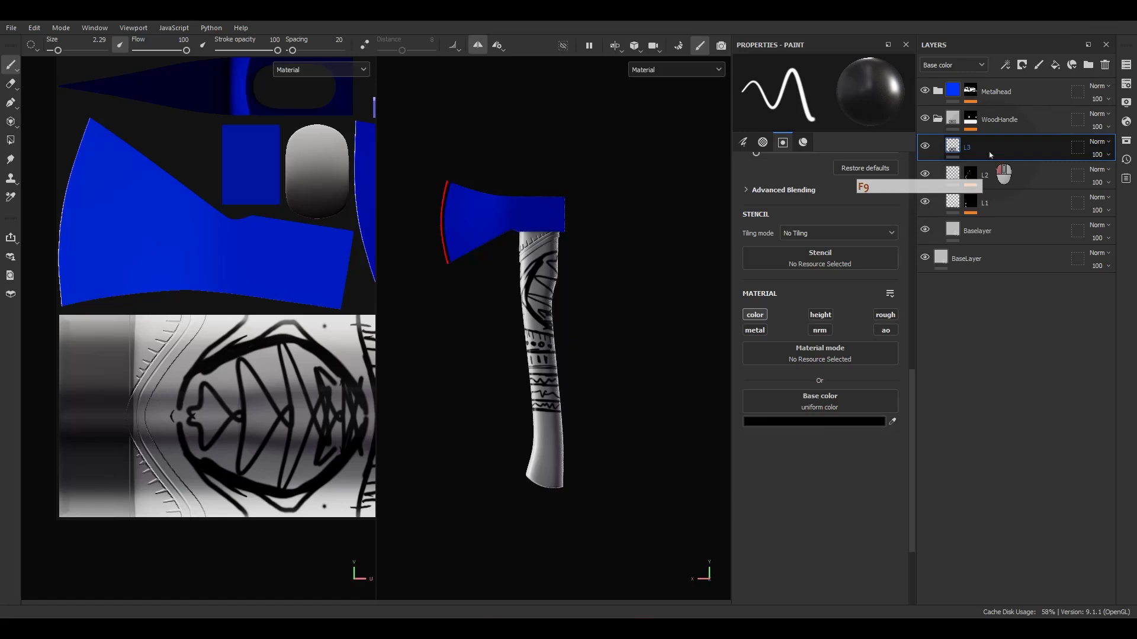
text(Sketch)
key(Return)
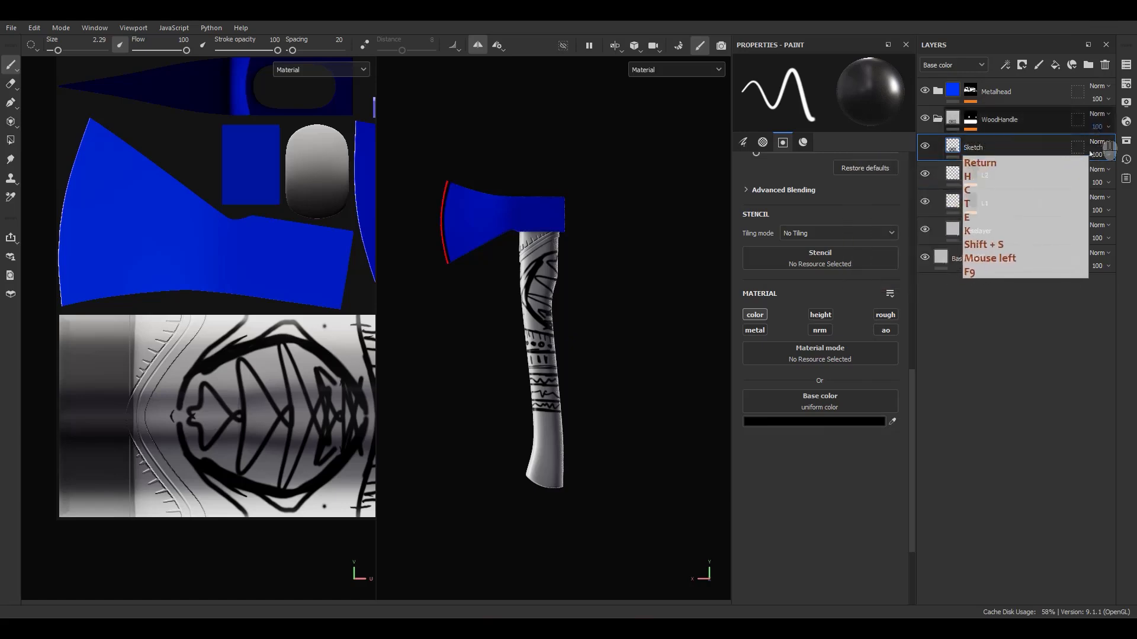
- Duplicate the L2 layer and rename the copy as L3
click(1004, 180)
key(ctrl+d)
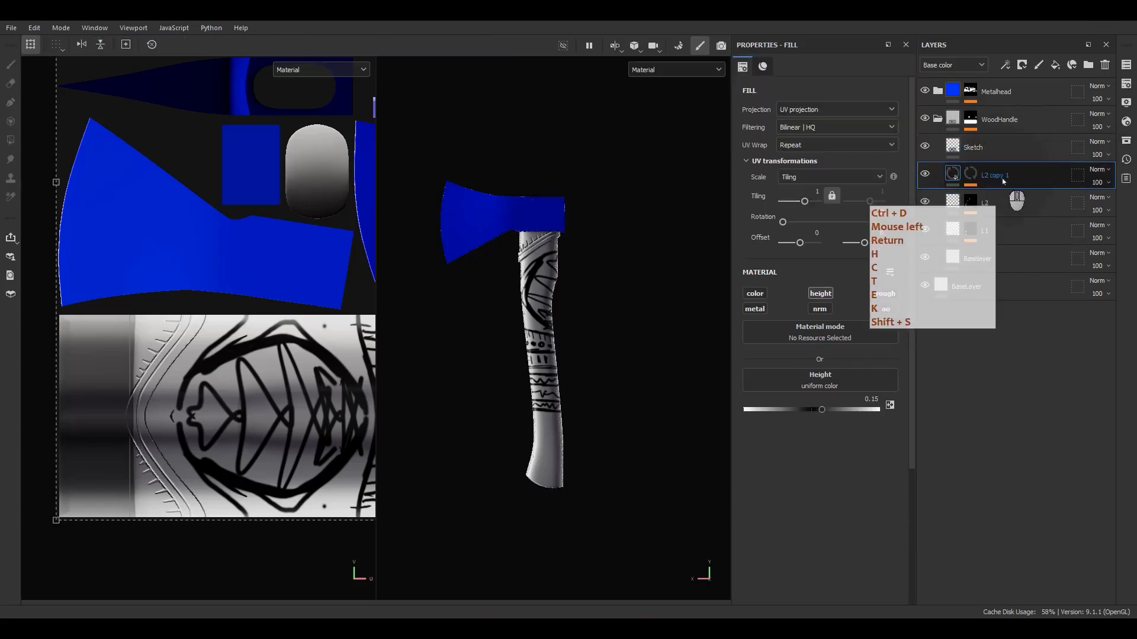
double_click(1005, 178)
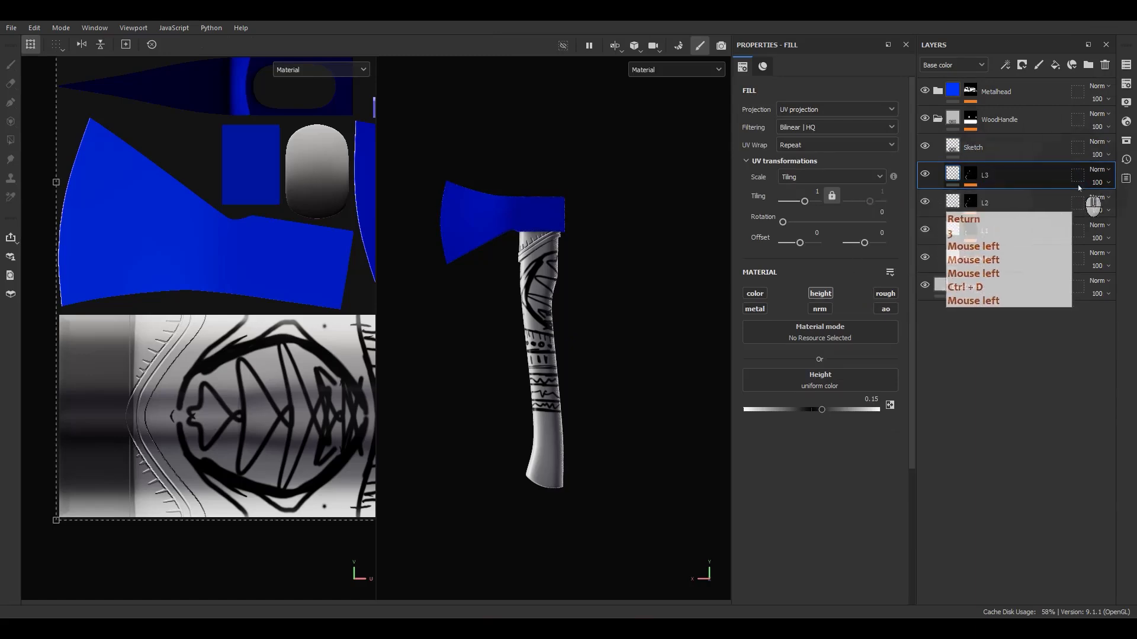
key(Return)
- Replace L3's mask with an empty black mask and set the layer's height to 0.2
right_click(987, 188)
click(1005, 31)
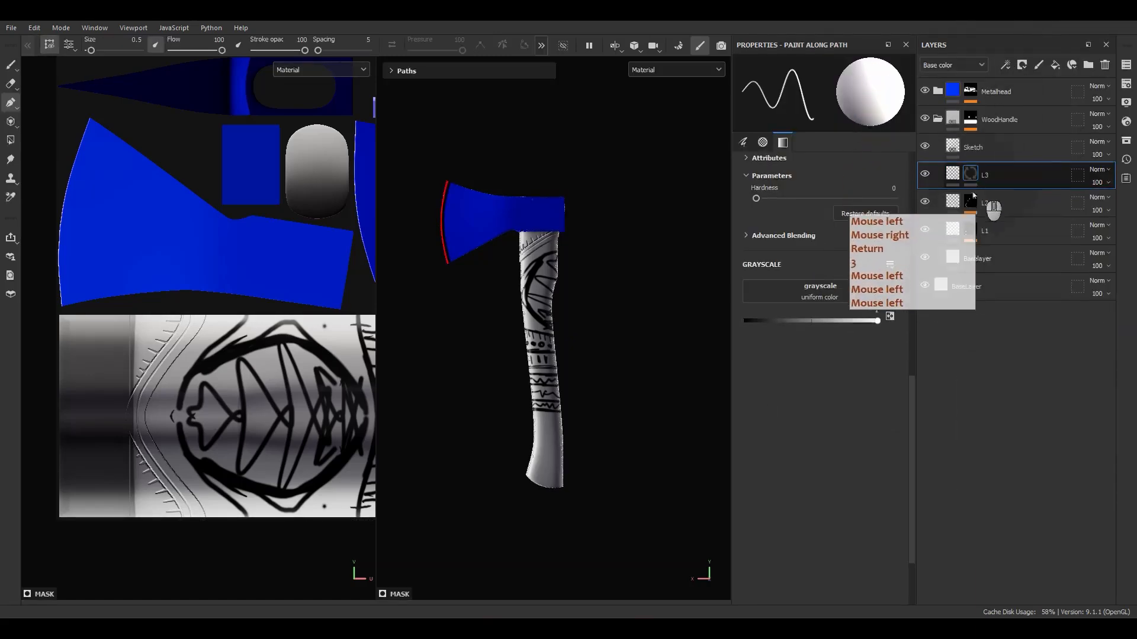
click(953, 175)
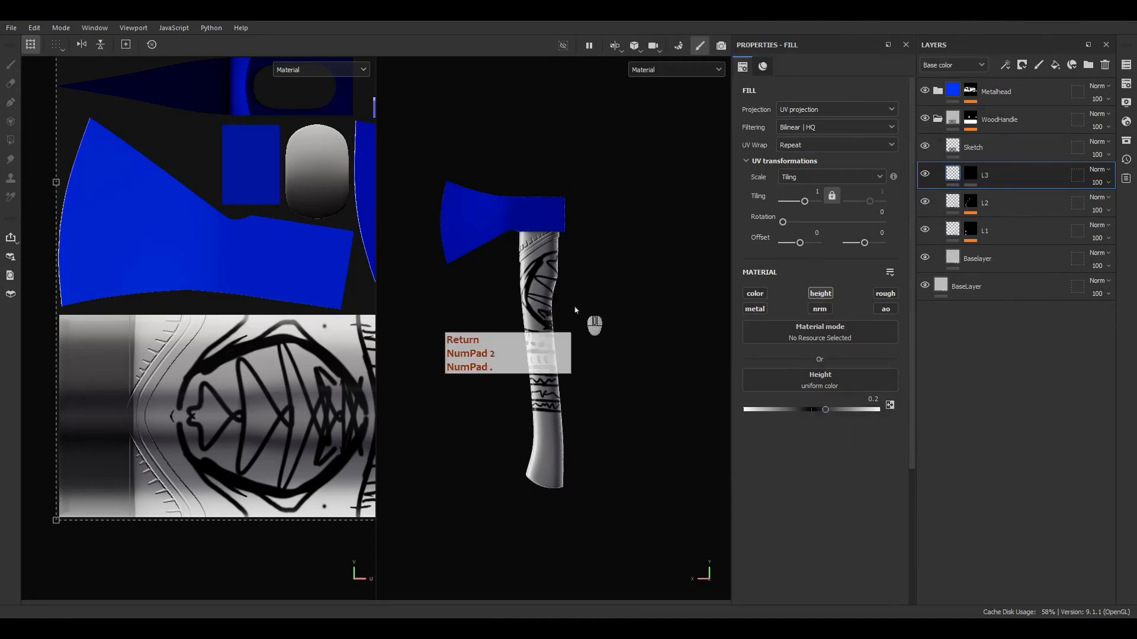
- Add a fill effect to L3's mask
scroll(569, 308, up, 5)
right_click(970, 175)
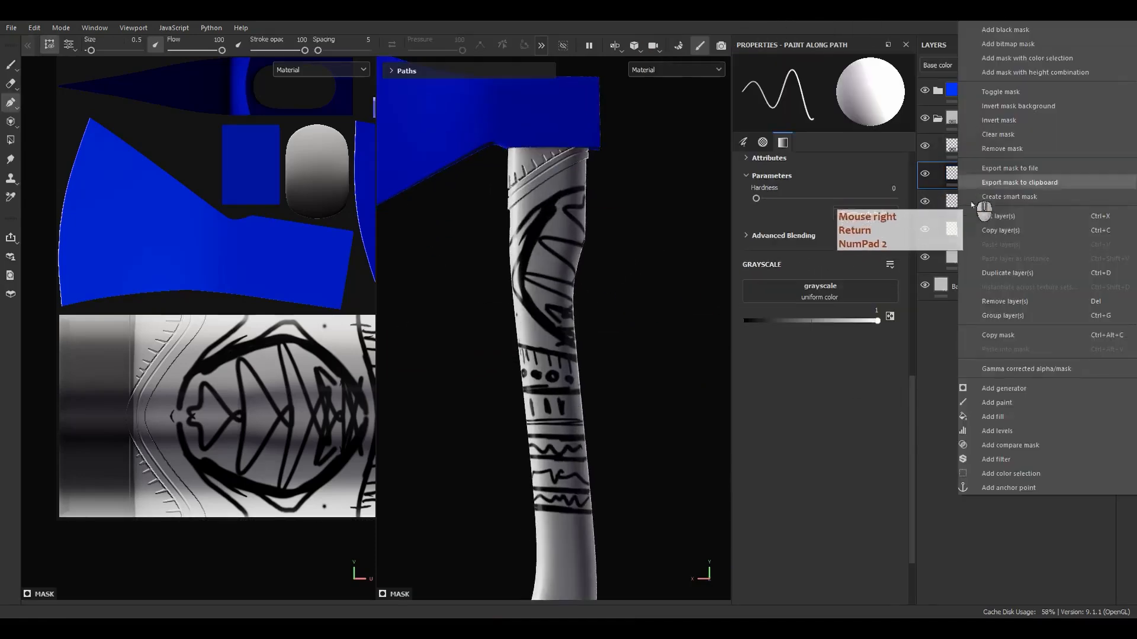
click(1002, 436)
- Compare the sketched dots and bands on the handle with the carved rows in the reference axe photo
alt+middle_drag(651, 284, 586, 235)
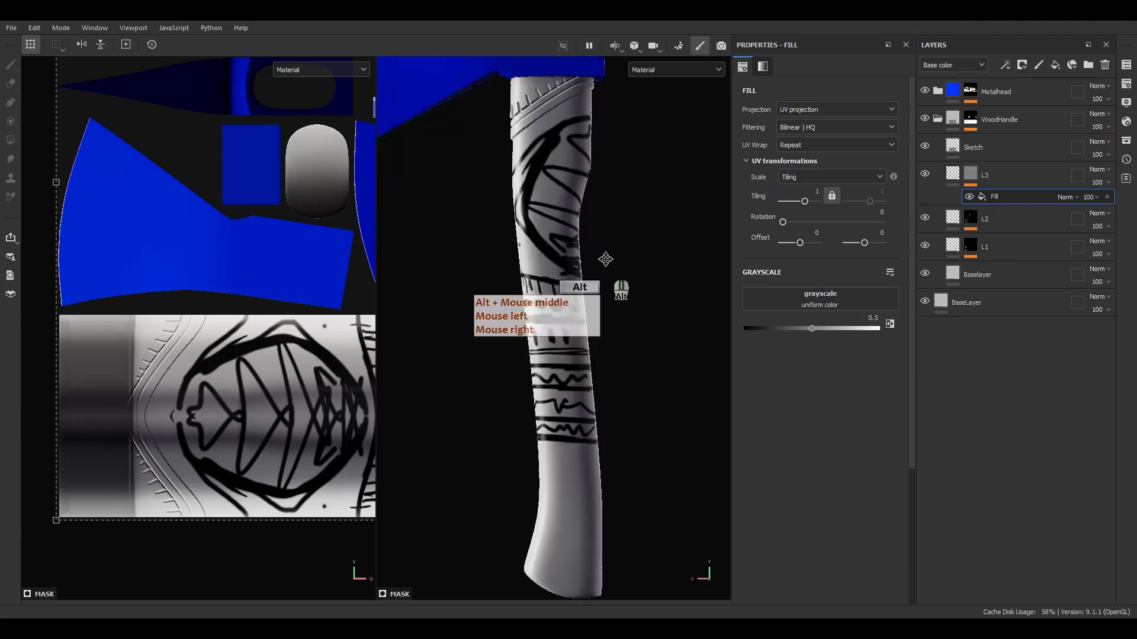
alt+drag(586, 235, 543, 298)
scroll(543, 298, up, 2)
right_drag(1134, 296, 816, 278)
middle_drag(815, 277, 919, 260)
scroll(877, 253, up, 3)
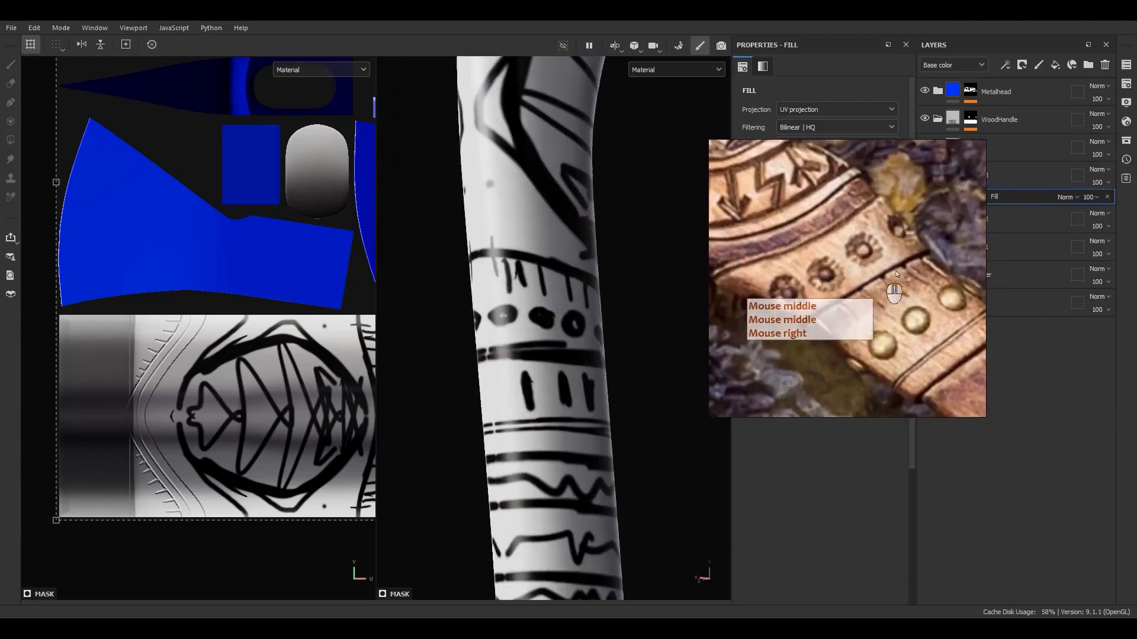
right_drag(847, 272, 1136, 266)
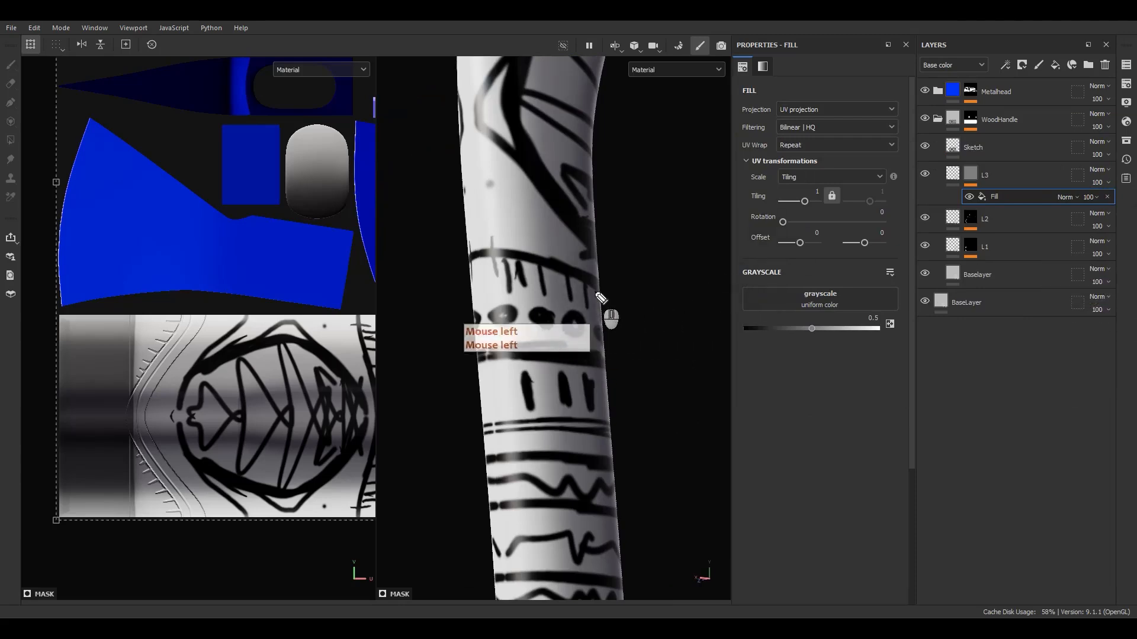
mouse_move(635, 250)
mouse_down()
mouse_move(632, 280)
mouse_move(631, 254)
mouse_up()
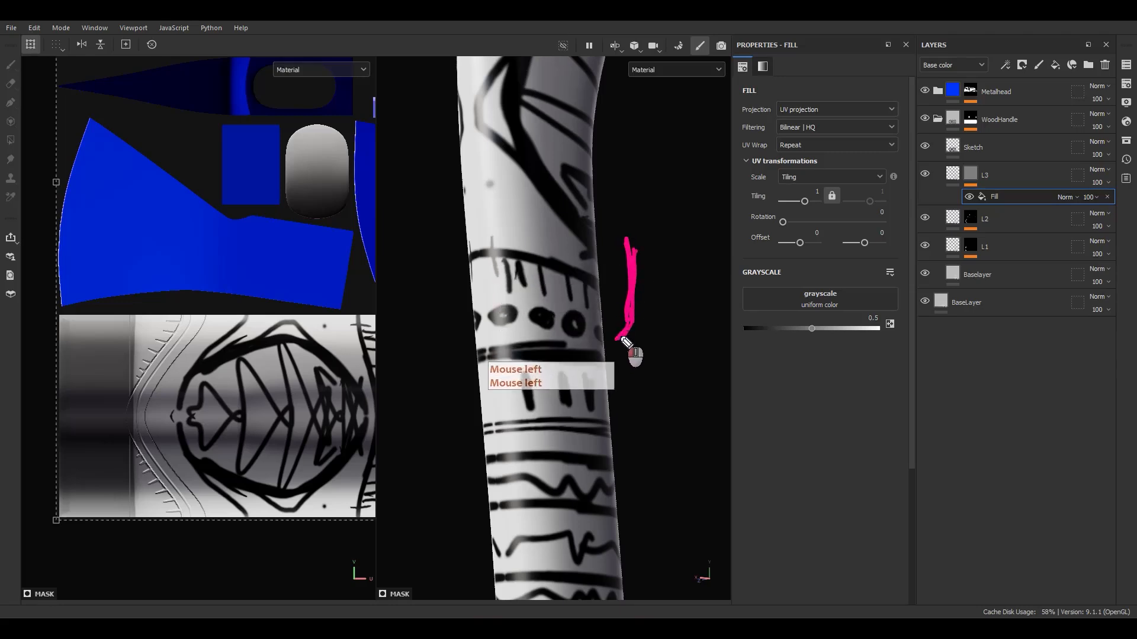
drag(625, 331, 630, 390)
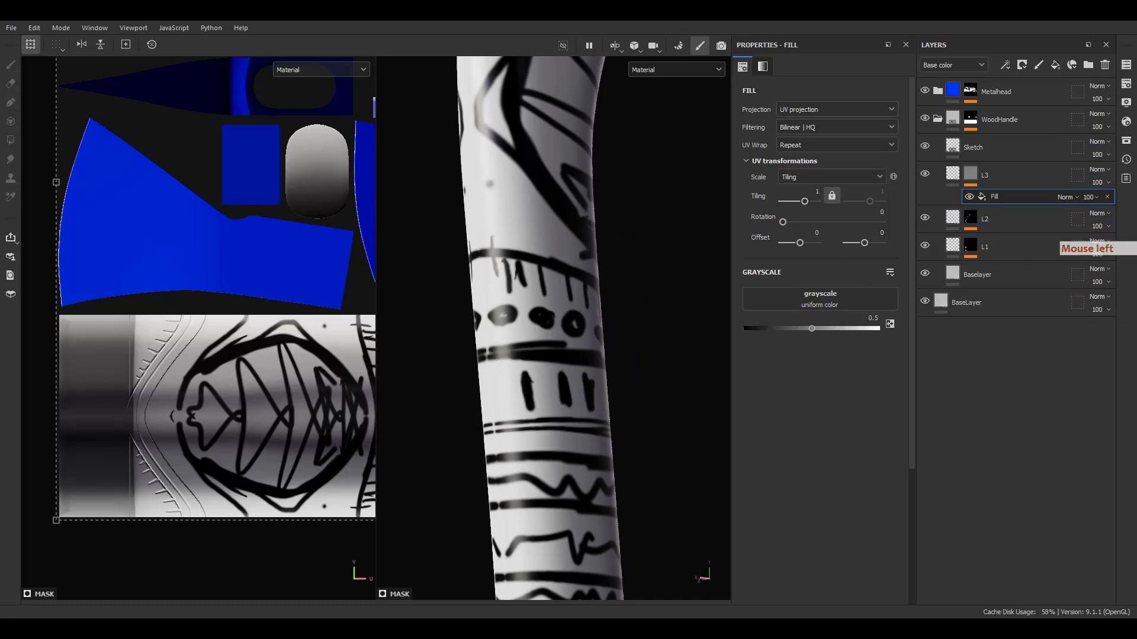
alt+drag(537, 283, 563, 315)
alt+right_drag(563, 314, 457, 87)
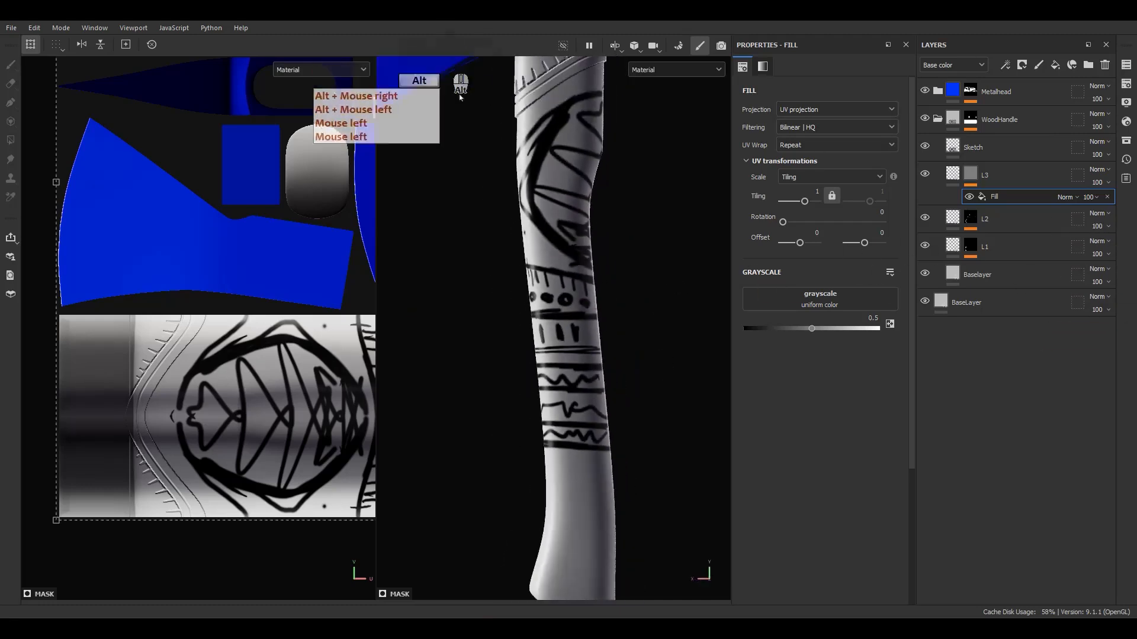
- Show L3's mask in the viewports and set its fill's grayscale value to 1
alt+click(980, 179)
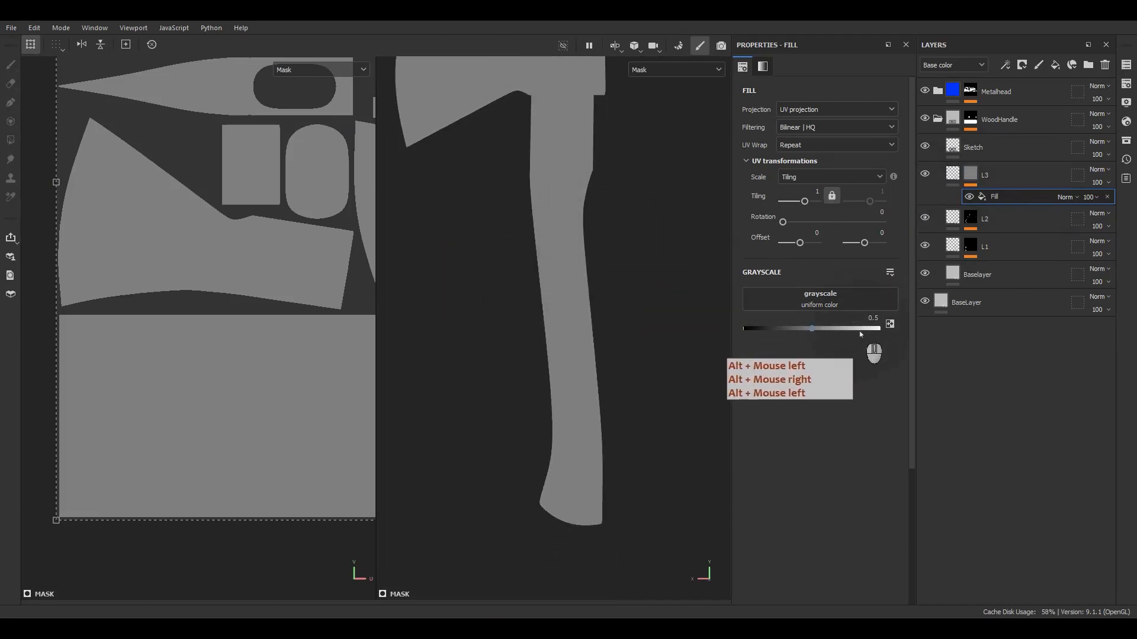
drag(812, 329, 879, 329)
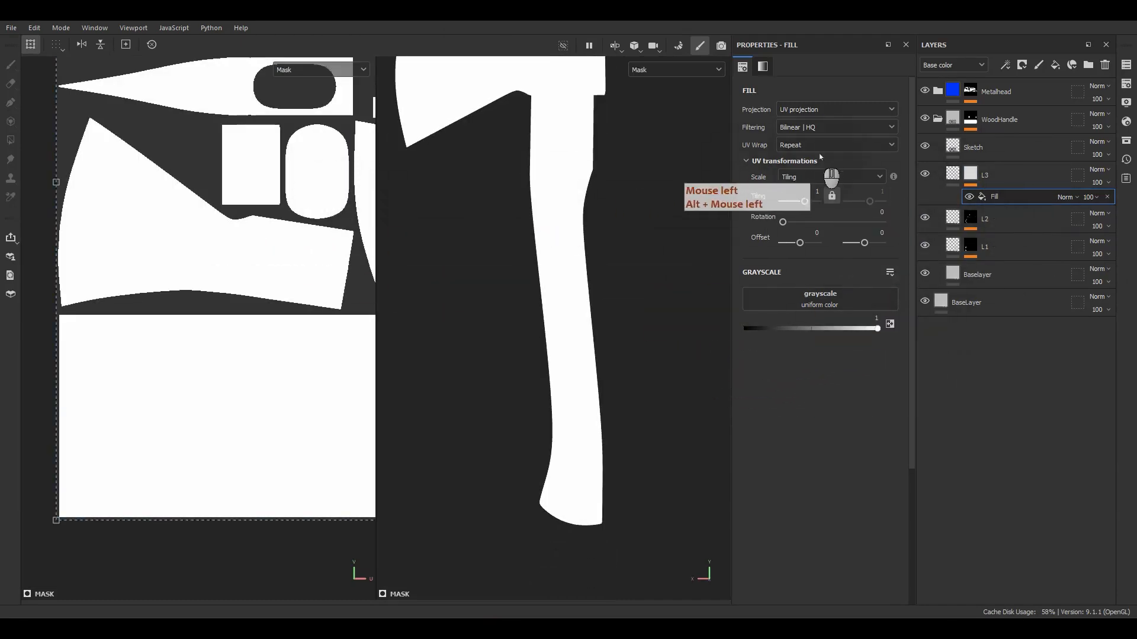
- Set the mask fill's UV wrap to None and fit the fill over the upper section of the handle's UV island
click(780, 148)
click(787, 161)
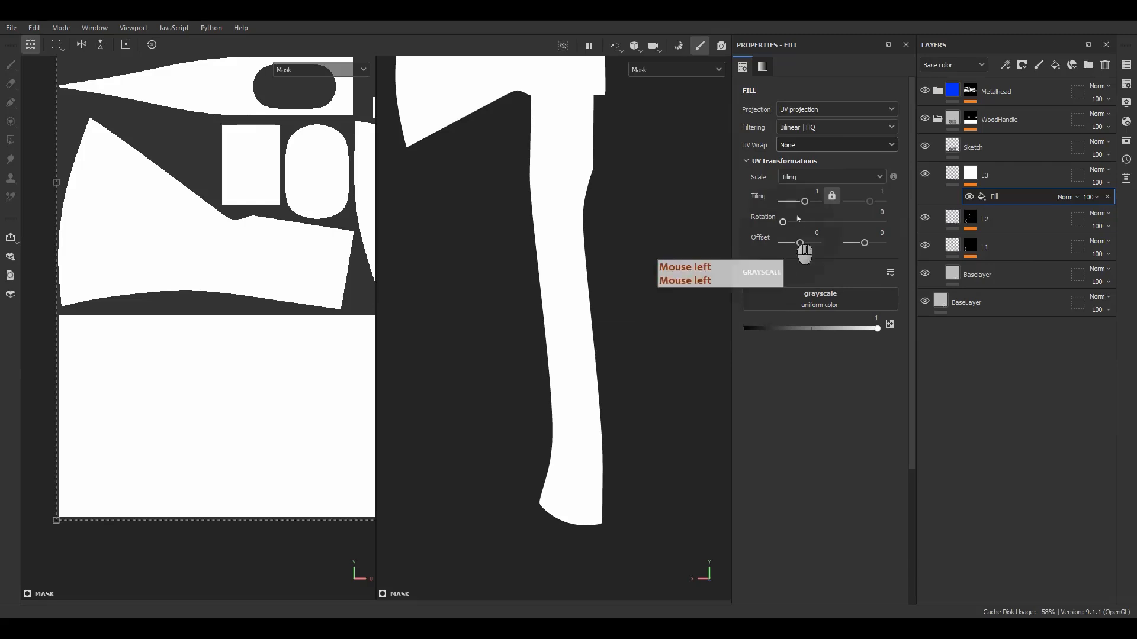
scroll(333, 300, down, 4)
alt+middle_drag(311, 286, 143, 300)
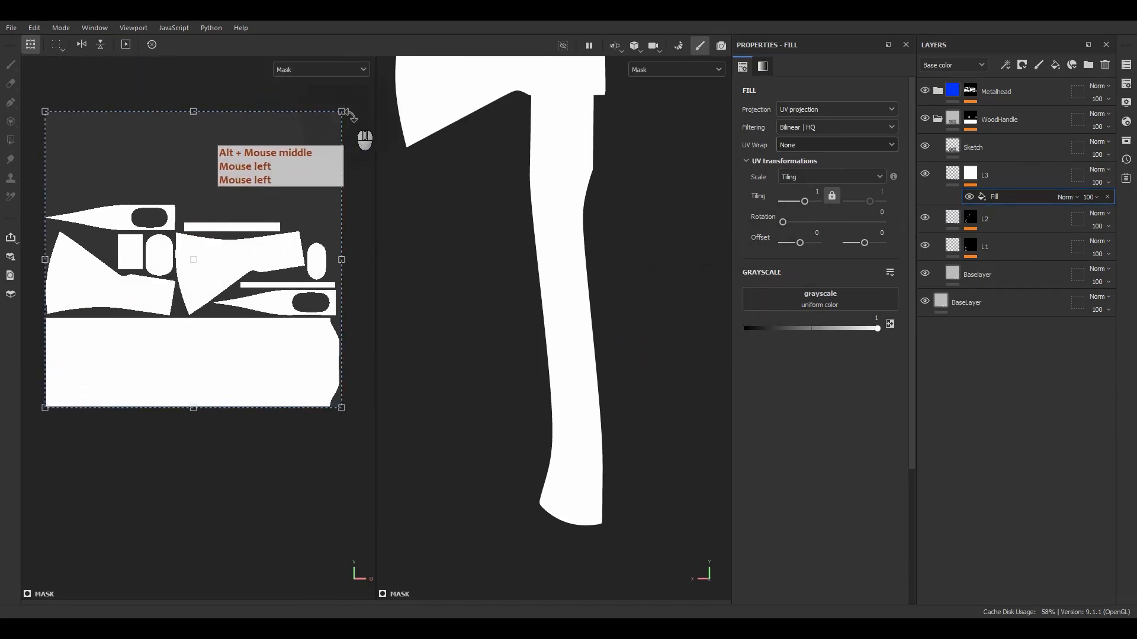
ctrl+shift+drag(342, 113, 272, 180)
drag(252, 292, 193, 407)
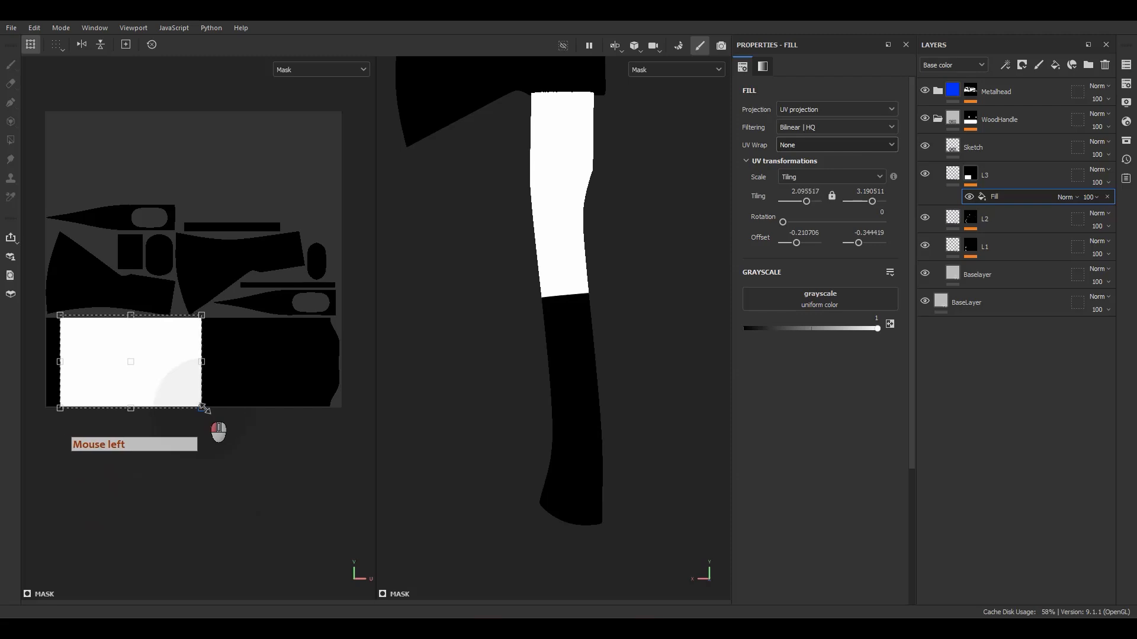
- Show the material in the viewports and examine the relief that the masked area produces along the upper handle
scroll(580, 228, up, 2)
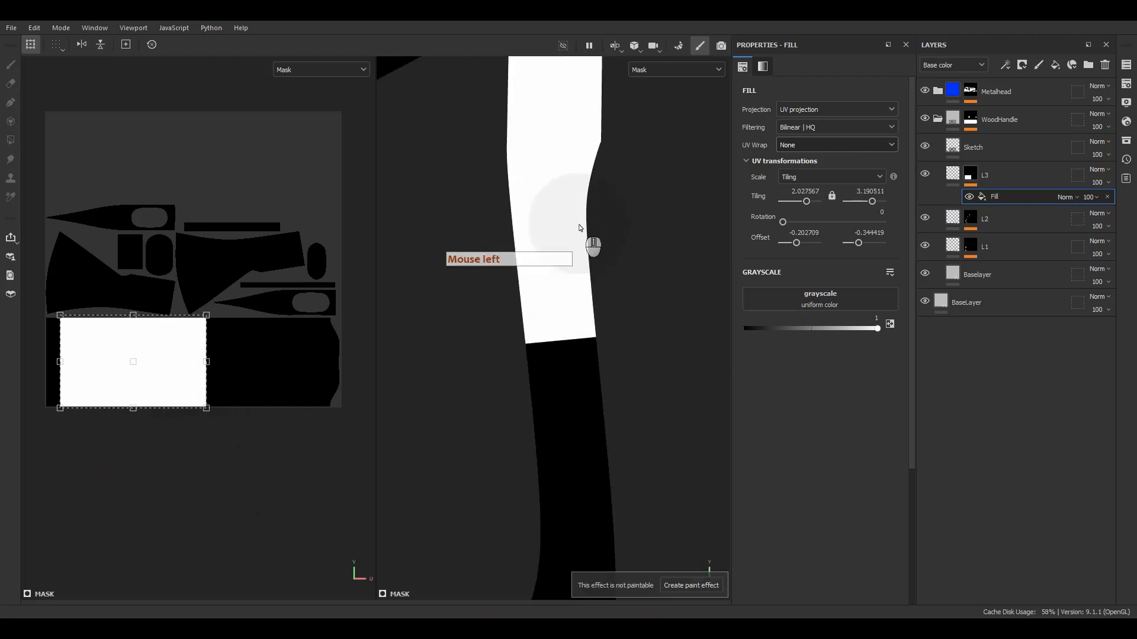
key(m)
alt+drag(579, 227, 604, 231)
alt+middle_drag(604, 231, 610, 232)
alt+drag(610, 232, 681, 255)
alt+drag(521, 444, 433, 409)
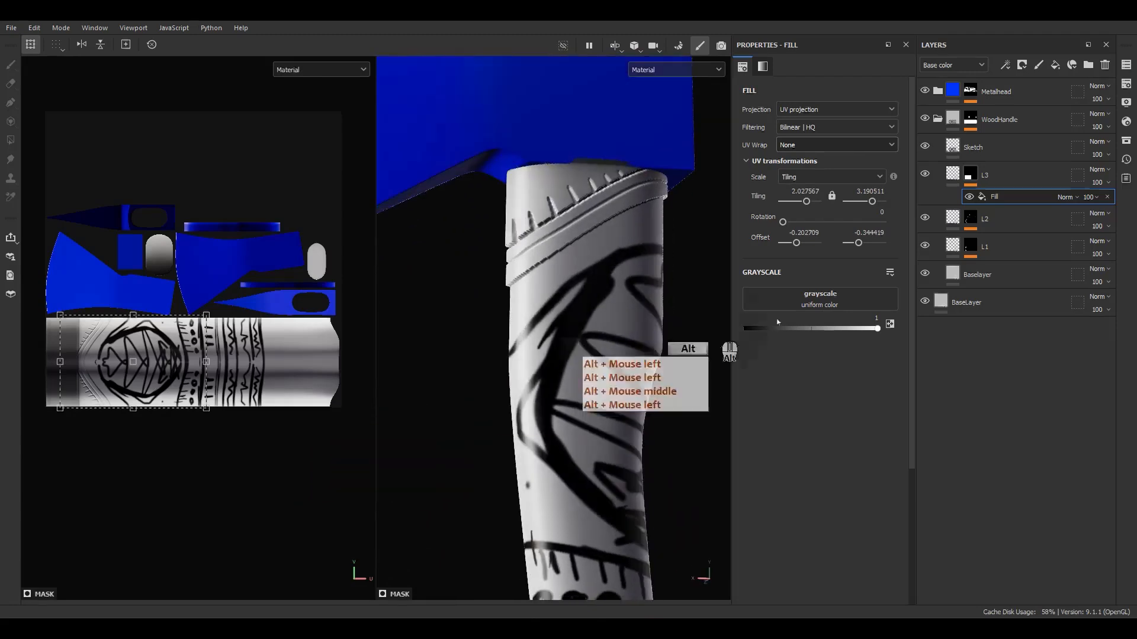
alt+shift+drag(598, 334, 563, 342)
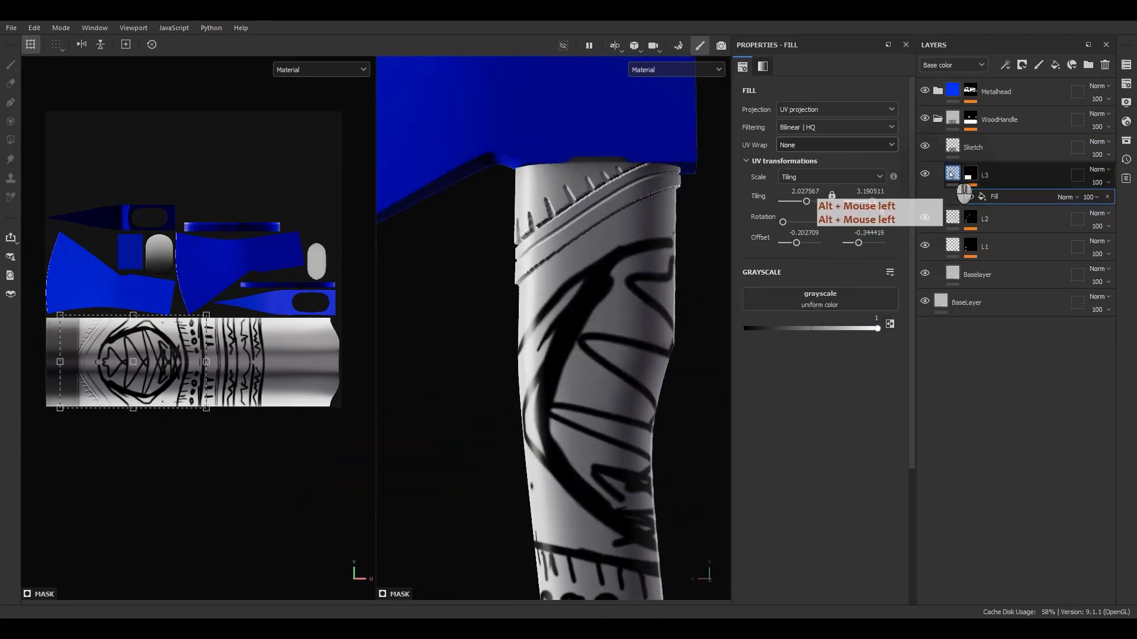
- Duplicate the fill in L3's mask and set the copy's blending mode to Linear dodge (Add)
click(951, 174)
click(973, 179)
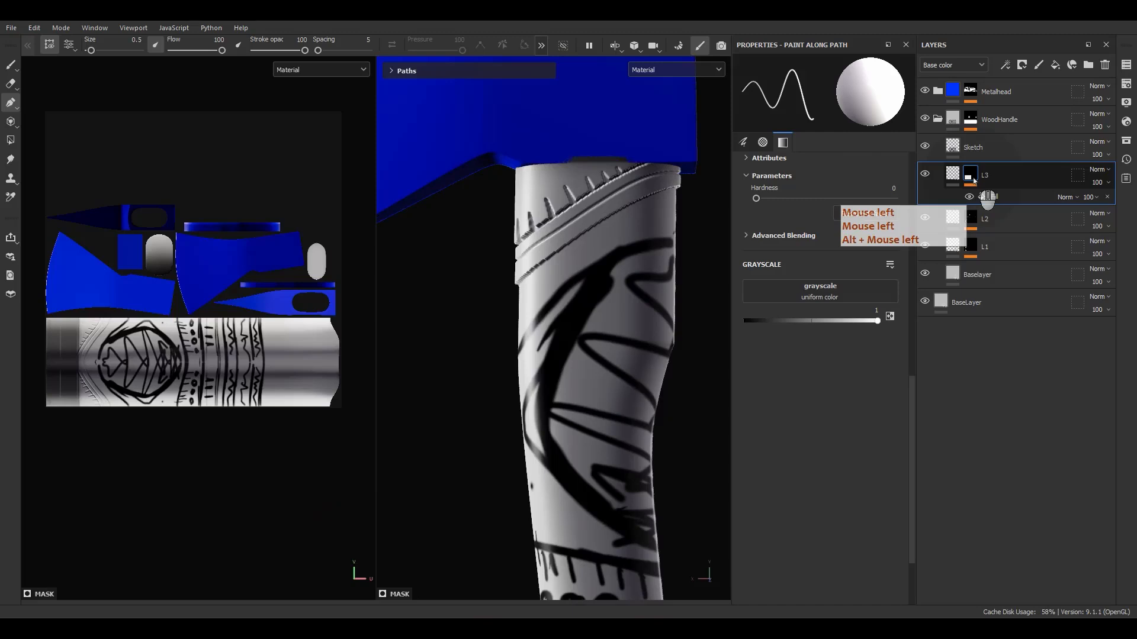
alt+click(973, 179)
click(992, 195)
scroll(461, 268, down, 2)
key(ctrl+d)
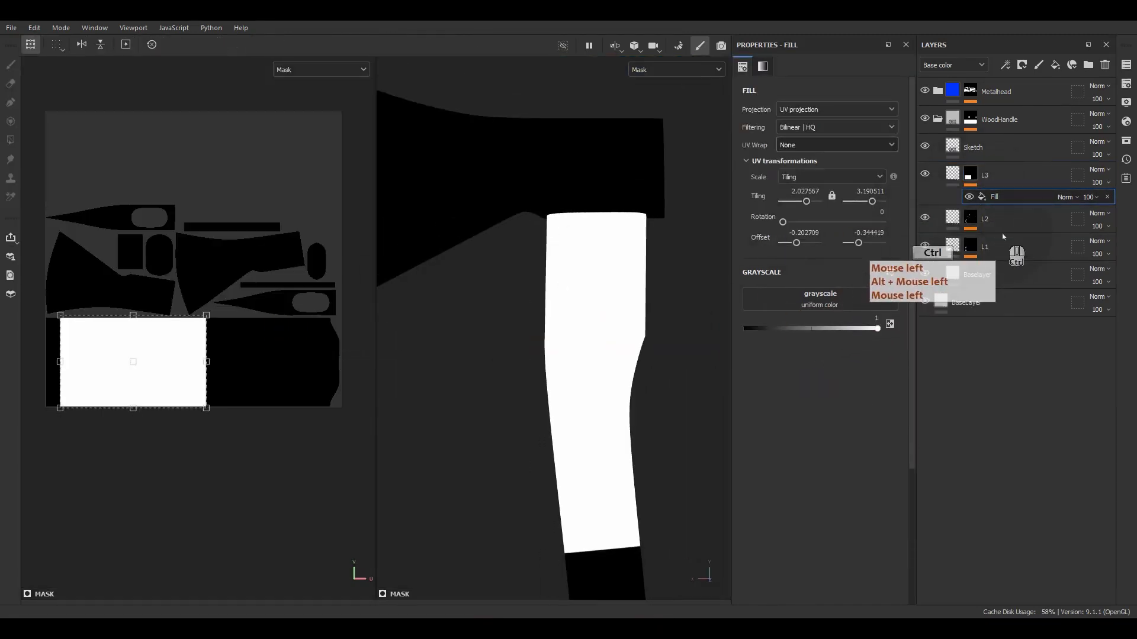
click(1065, 197)
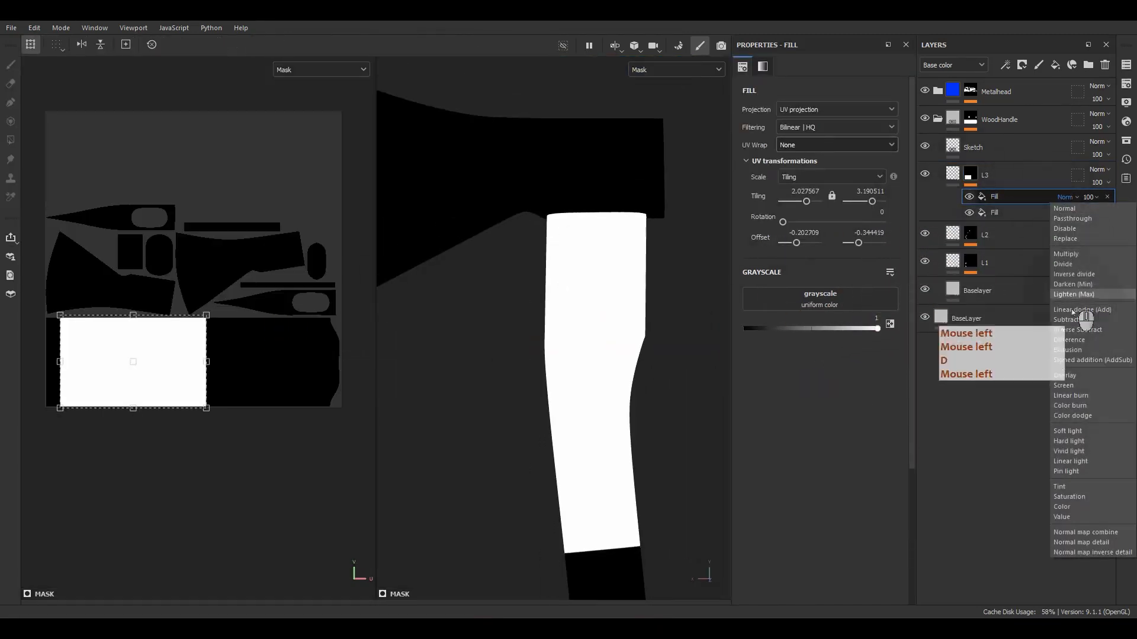
click(1082, 309)
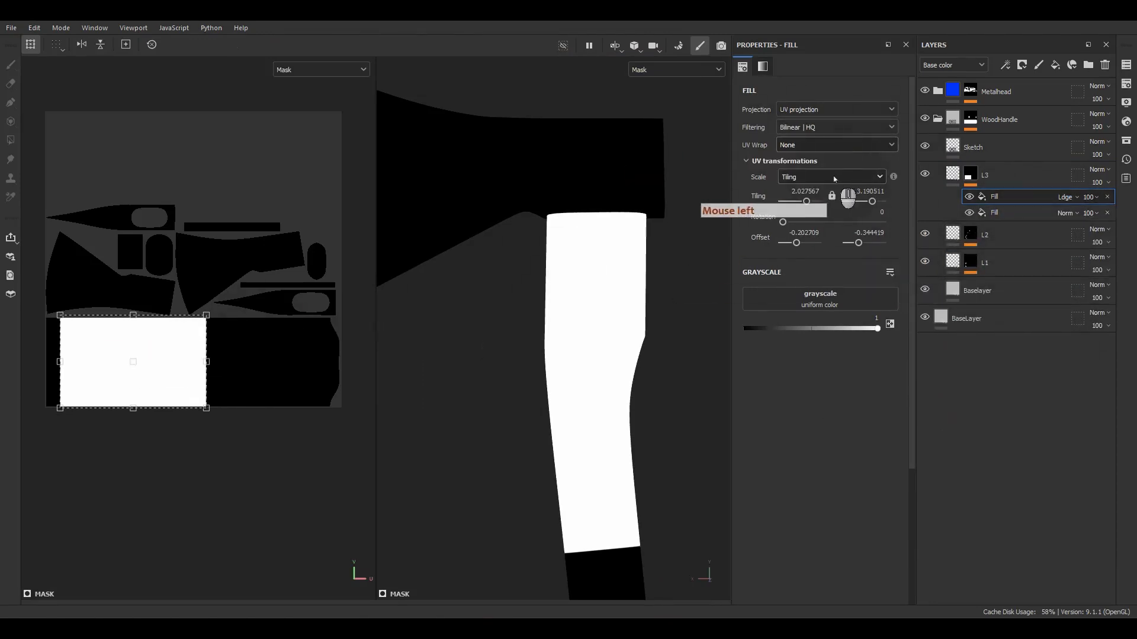
- Assign the Gradient Linear 1 texture to the upper fill's grayscale
click(799, 299)
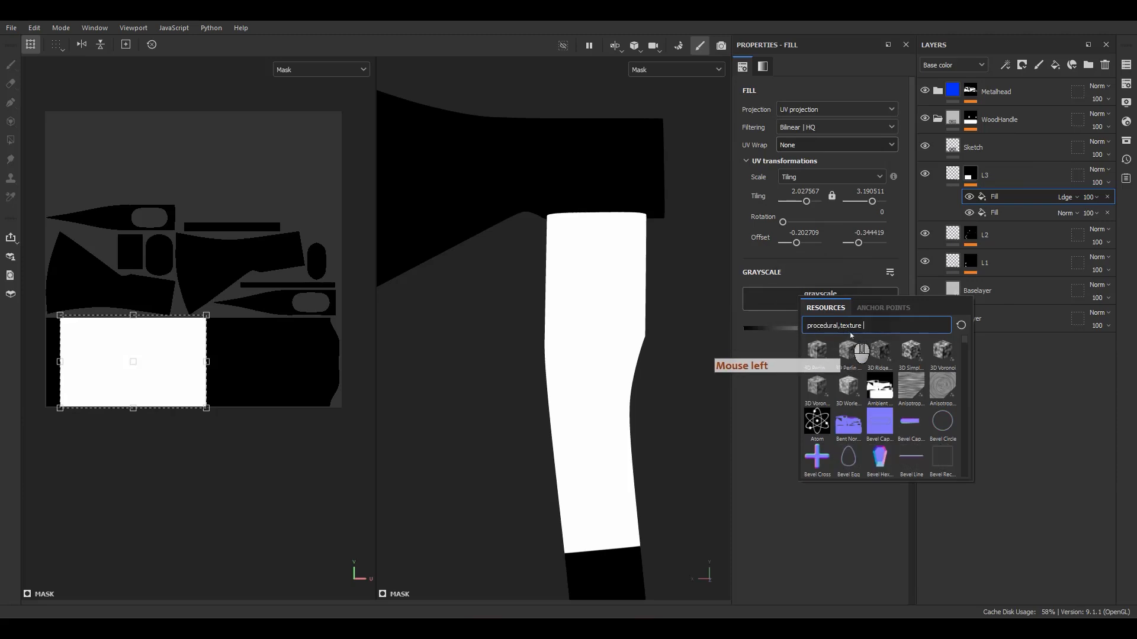
text(gra)
click(905, 427)
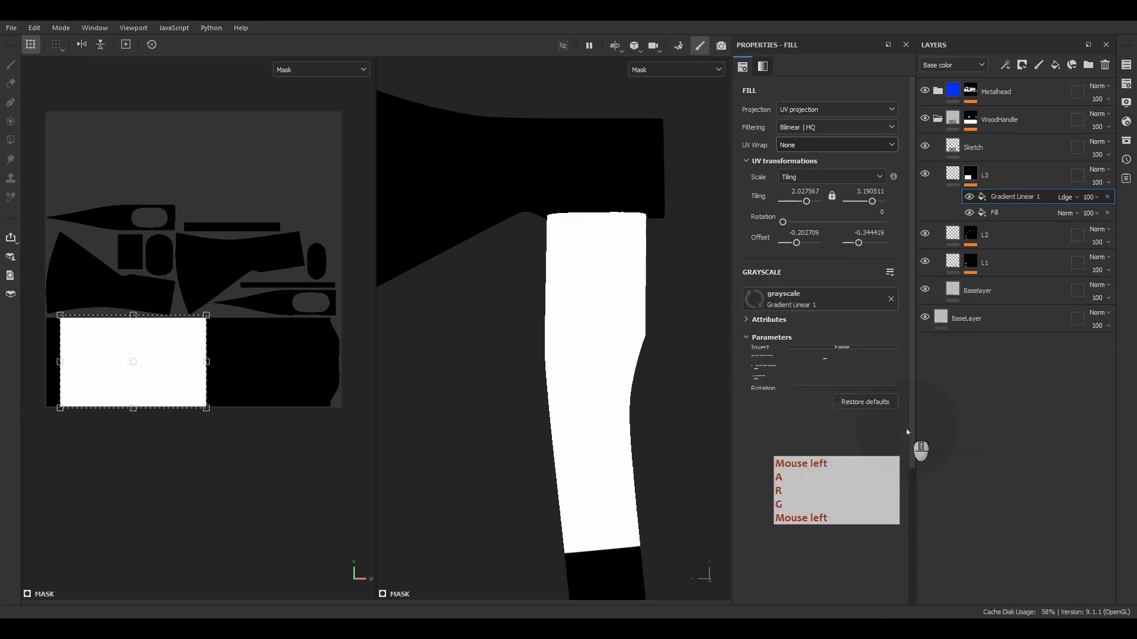
- Rotate the gradient 90 degrees and move it against the end of the white block on the handle's UV island
alt+middle_drag(142, 353, 138, 289)
shift+drag(138, 288, 290, 290)
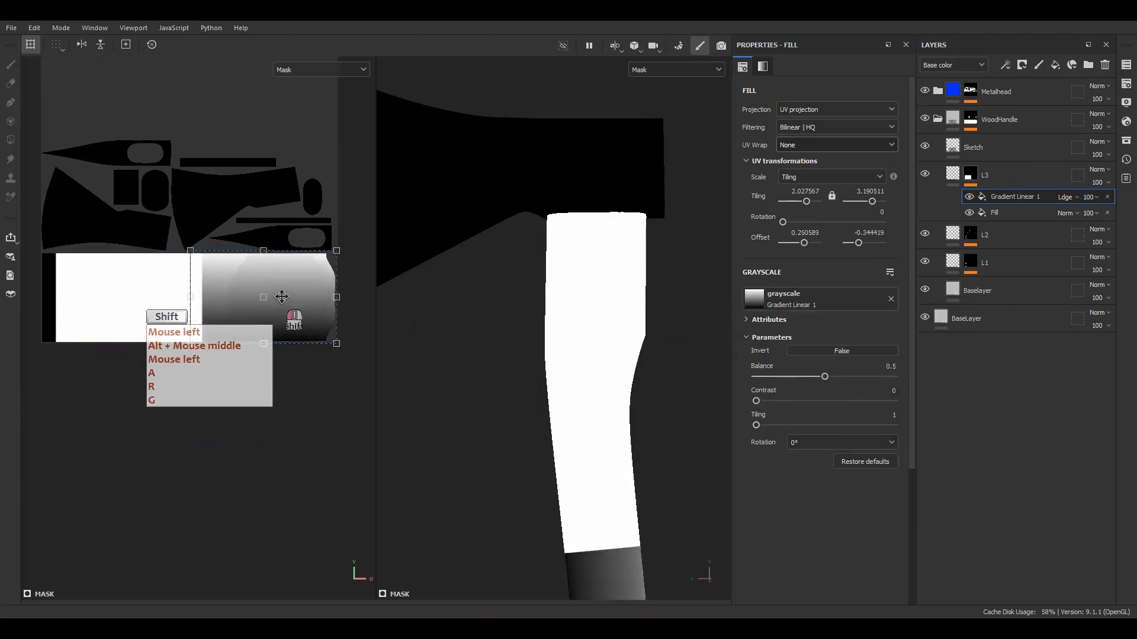
shift+drag(296, 216, 213, 287)
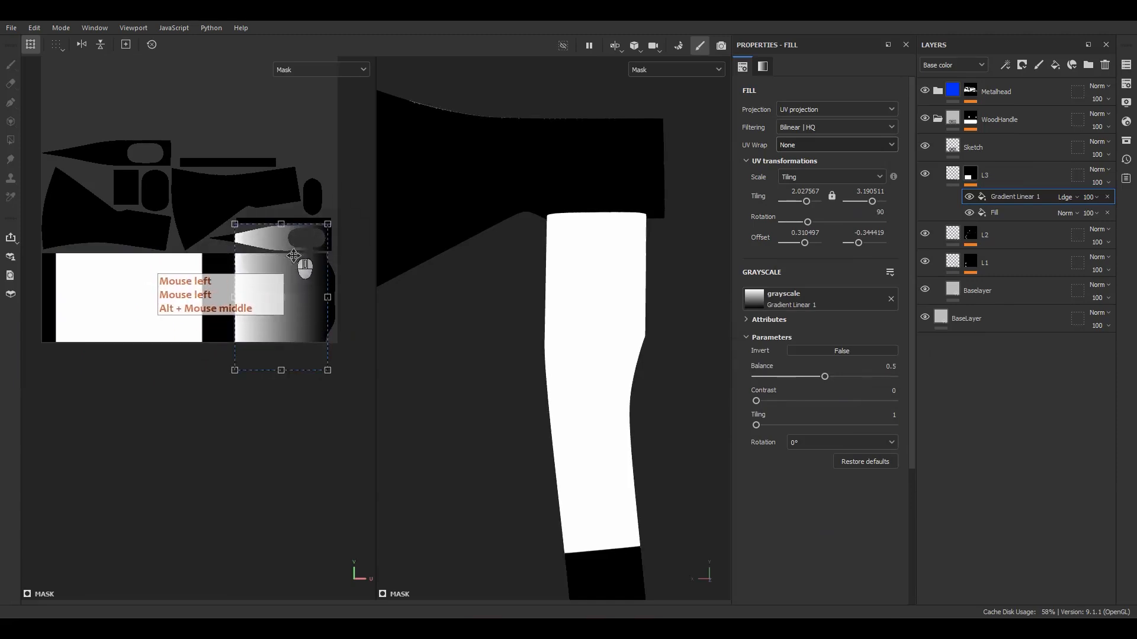
drag(293, 255, 262, 295)
scroll(270, 291, up, 5)
scroll(259, 295, down, 5)
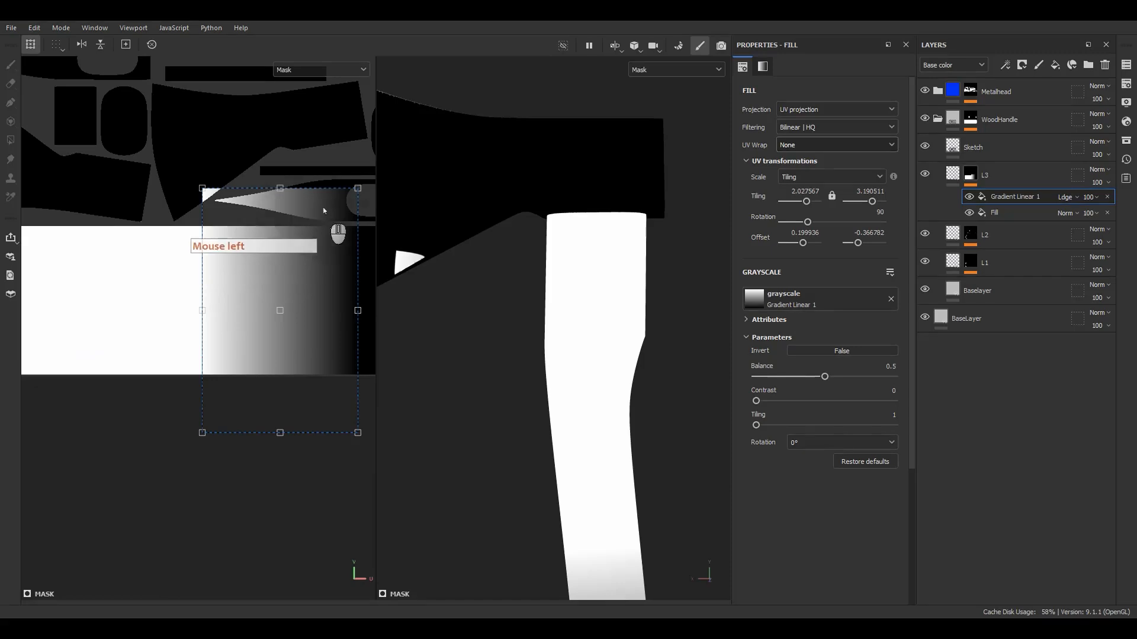
- Shrink the gradient into a shorter transition band that matches the height of the handle's UV island
shift+drag(279, 198, 300, 262)
key(ctrl+z)
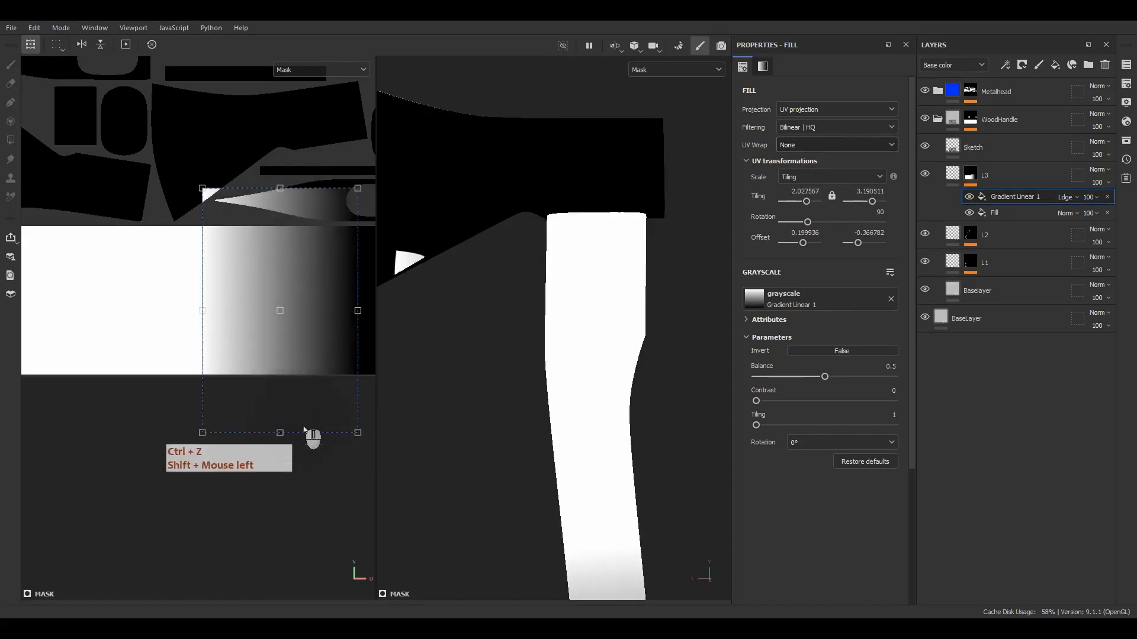
drag(357, 433, 254, 354)
click(231, 190)
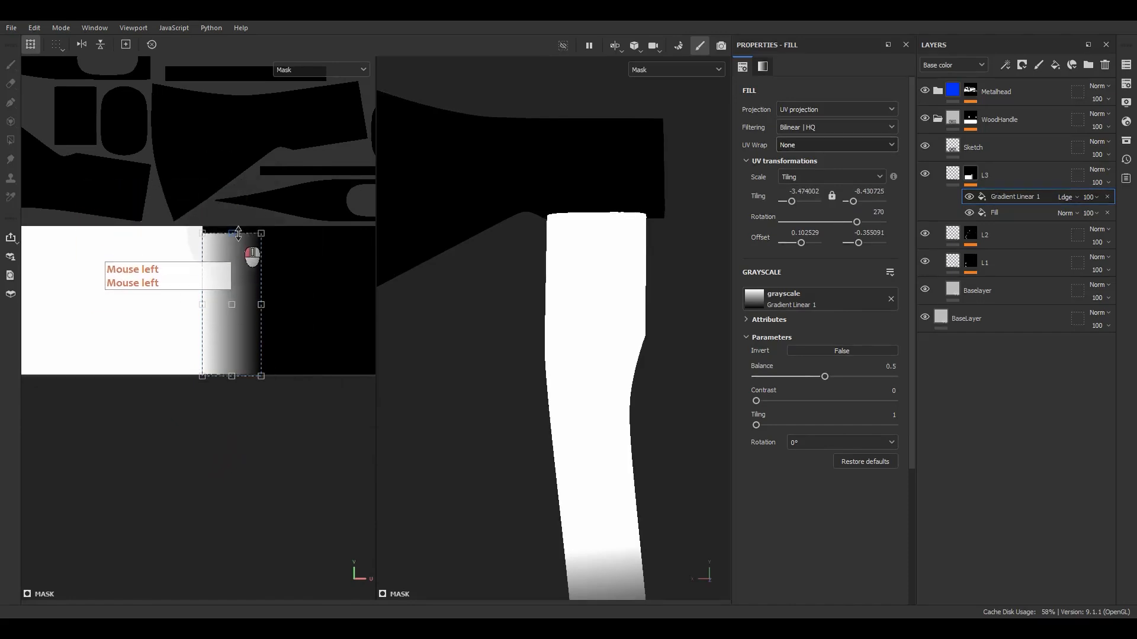
alt+middle_drag(571, 407, 629, 405)
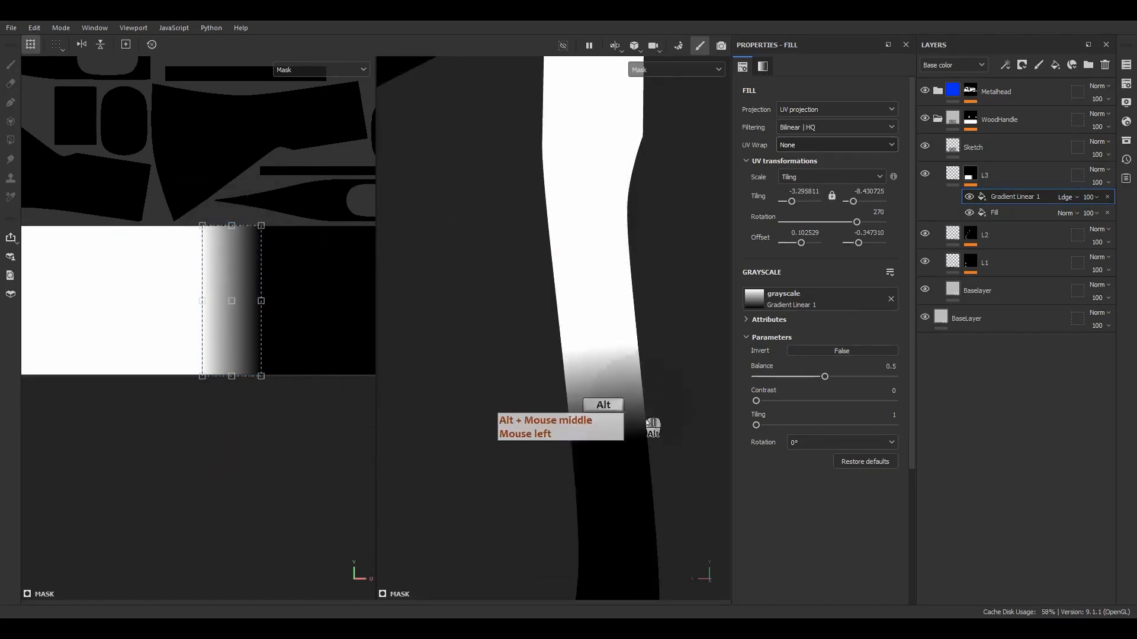
- Narrow the gradient to a thin strip along the edge of the white mask area
scroll(468, 373, up, 3)
scroll(279, 316, up, 3)
drag(276, 290, 188, 300)
click(572, 311)
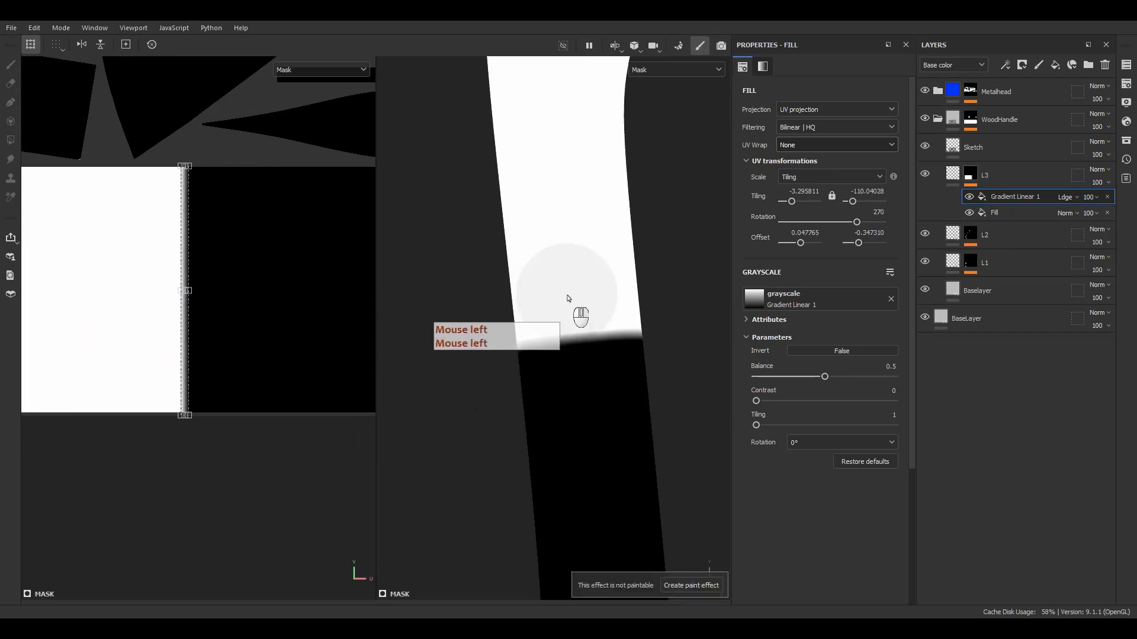
- Tighten the gradient strip slightly more while viewing the material, and try a different balance value on it
key(m)
alt+drag(610, 338, 612, 342)
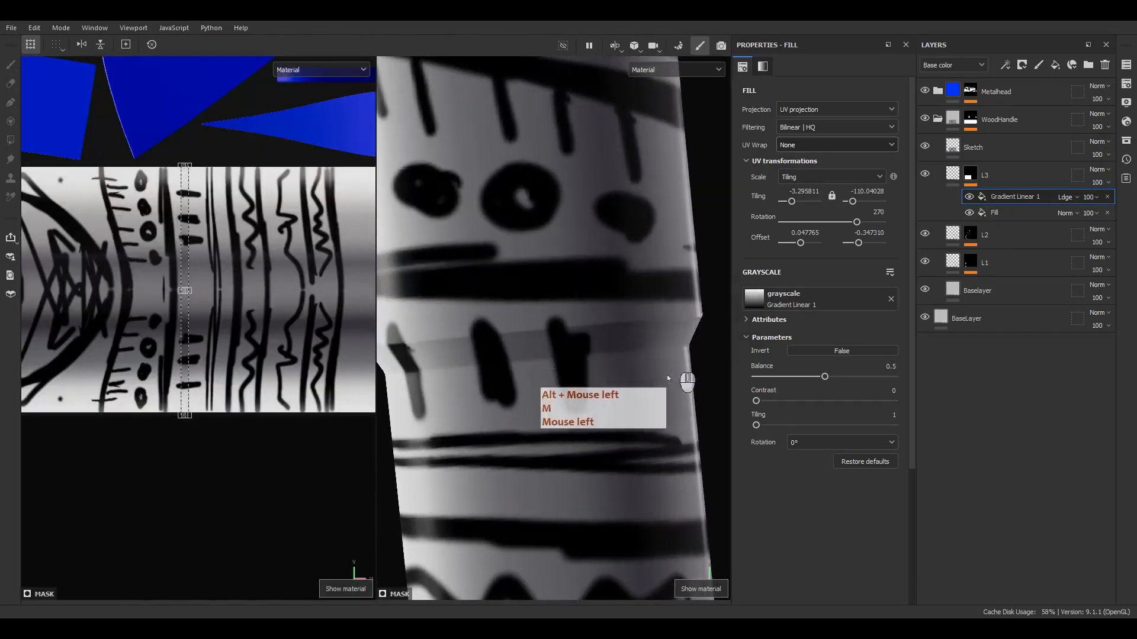
scroll(209, 285, up, 5)
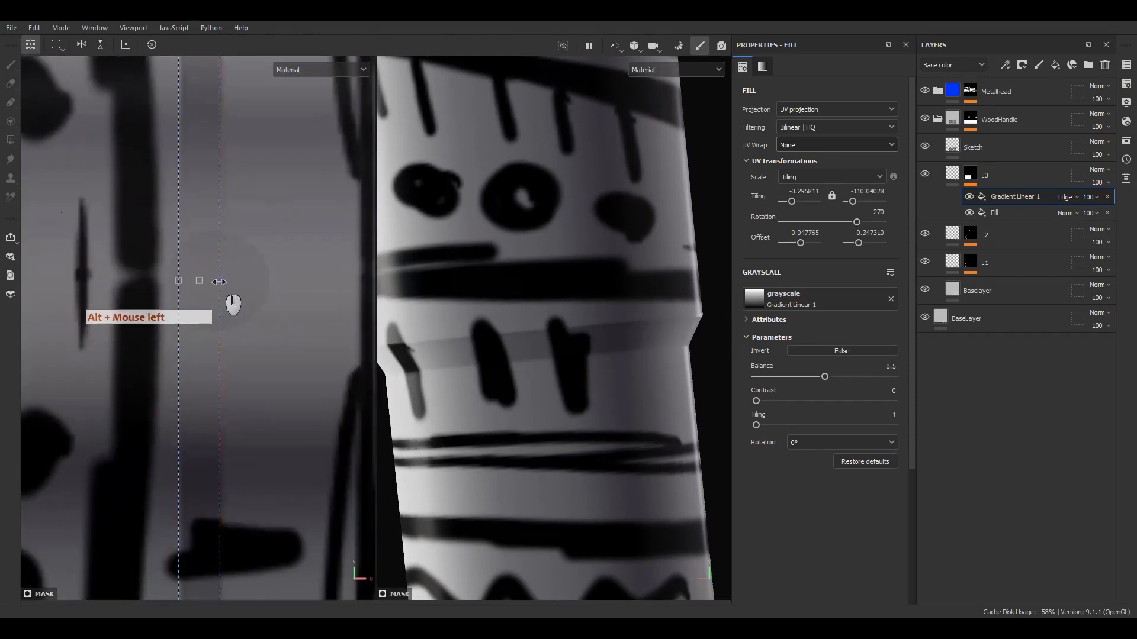
drag(818, 378, 848, 377)
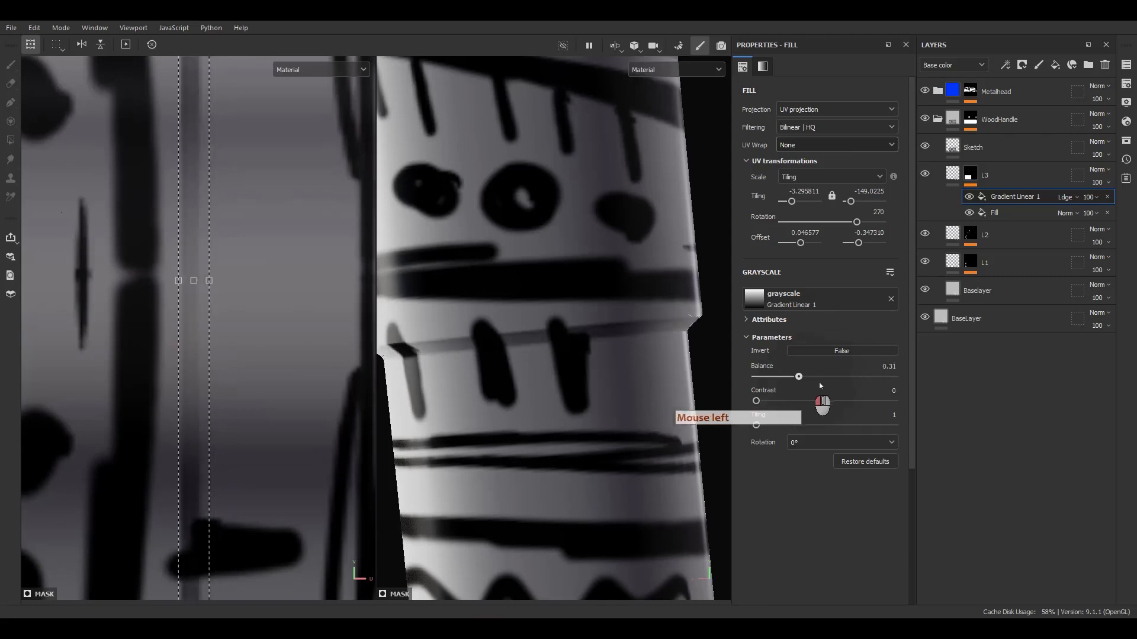
key(ctrl+z)
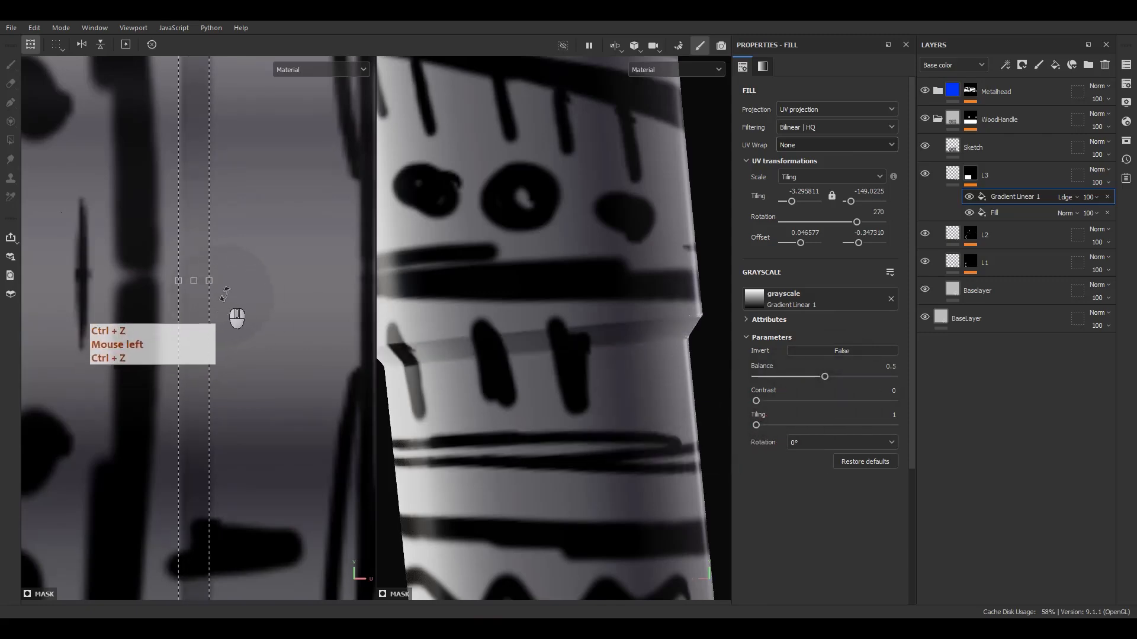
- Duplicate the gradient effect, then shift the copy further down the handle and widen it into a band
scroll(235, 295, down, 5)
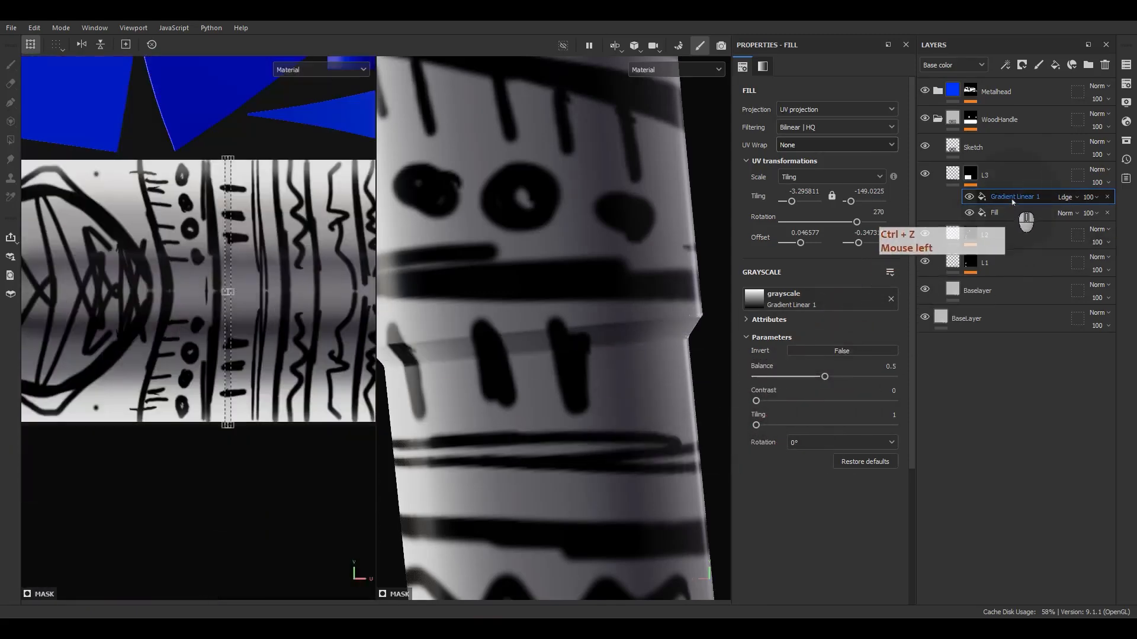
key(ctrl+d)
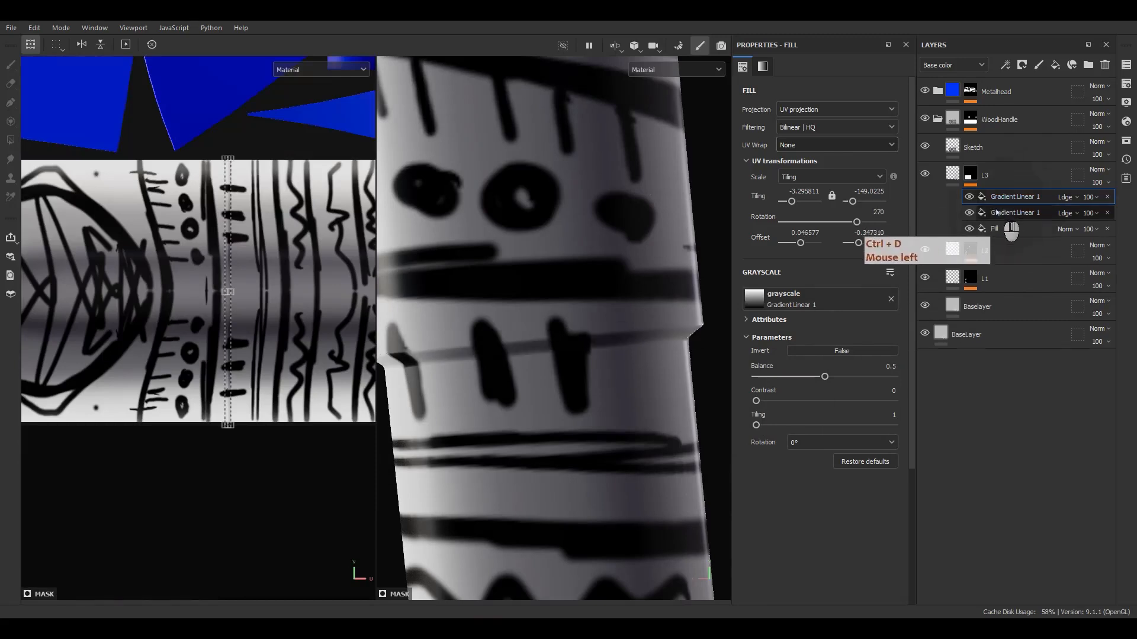
scroll(231, 271, up, 6)
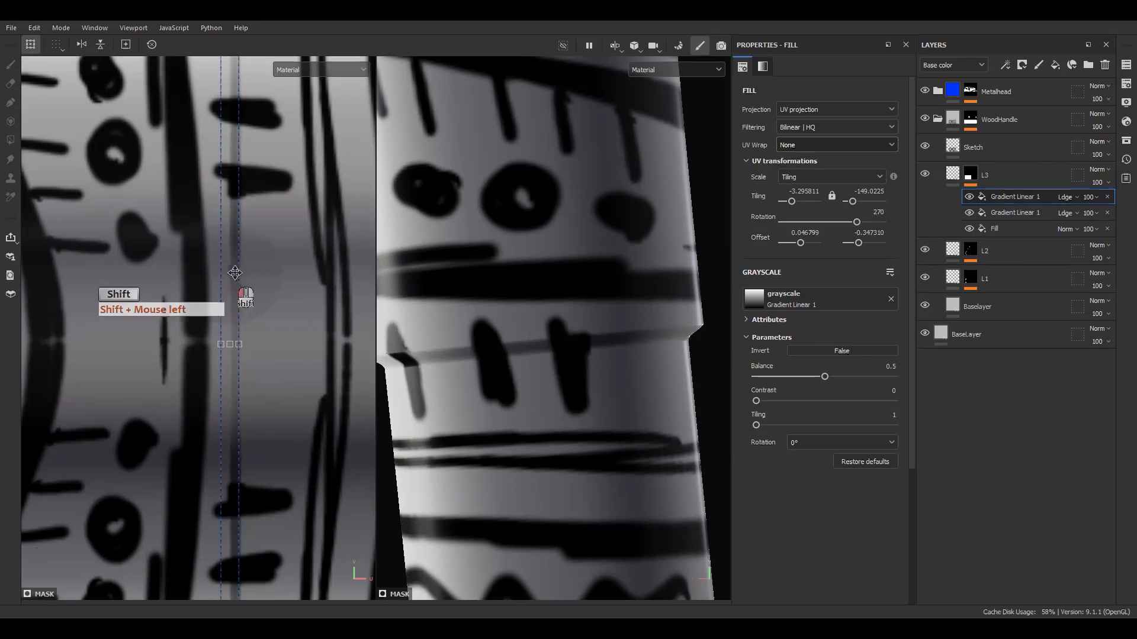
shift+drag(235, 273, 249, 272)
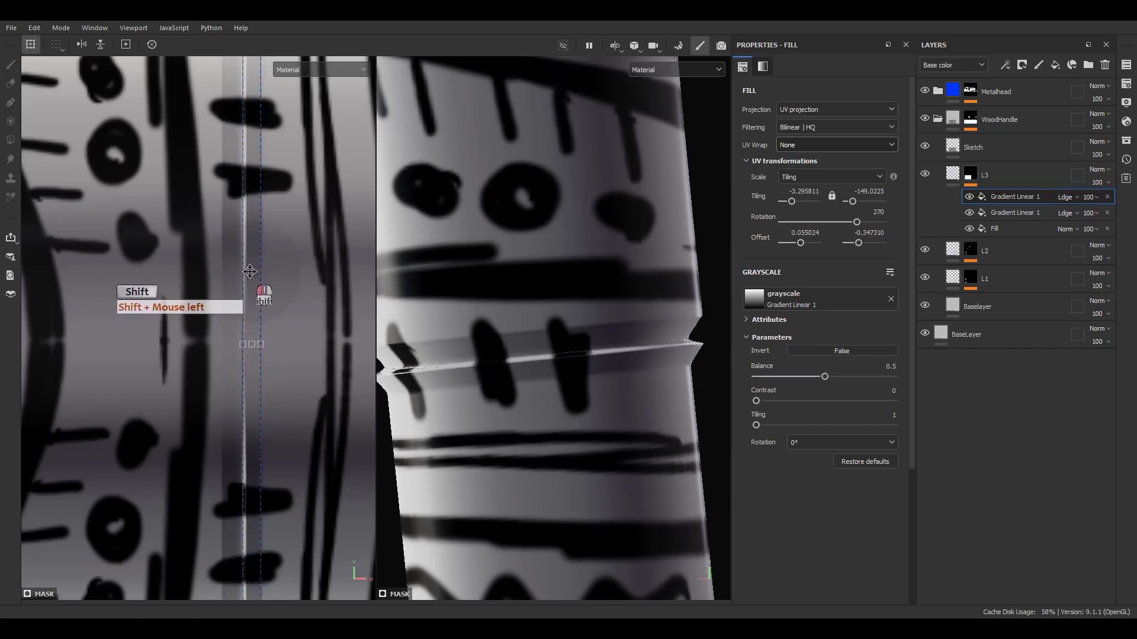
drag(263, 348, 379, 350)
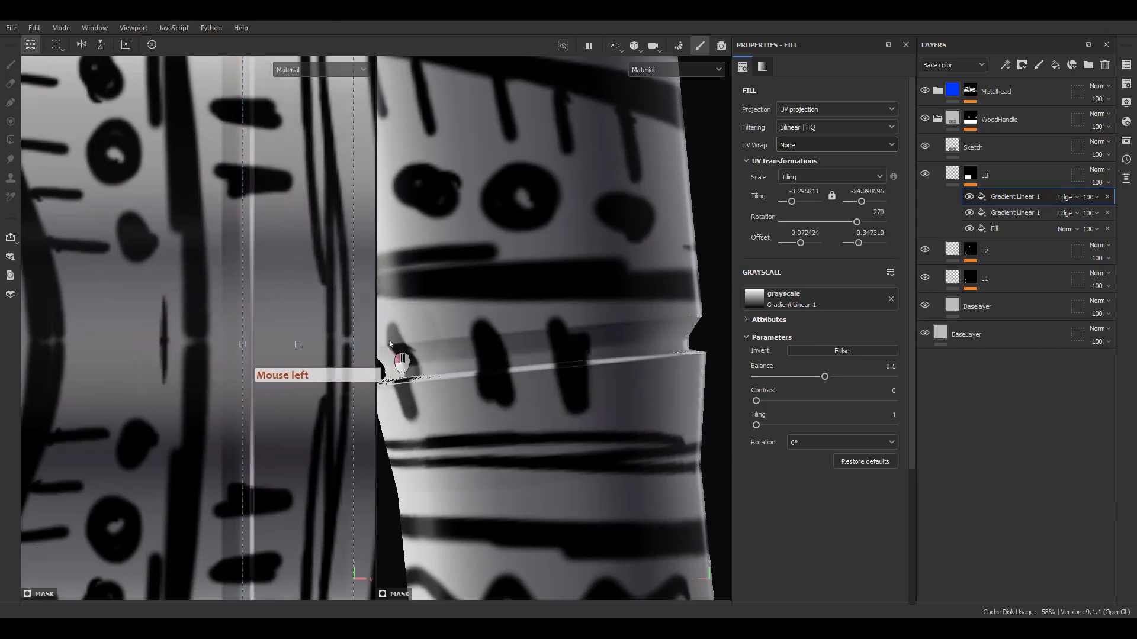
- Switch the duplicated effect's texture to Gradient Linear 2 and set its contrast to 0.83
click(758, 301)
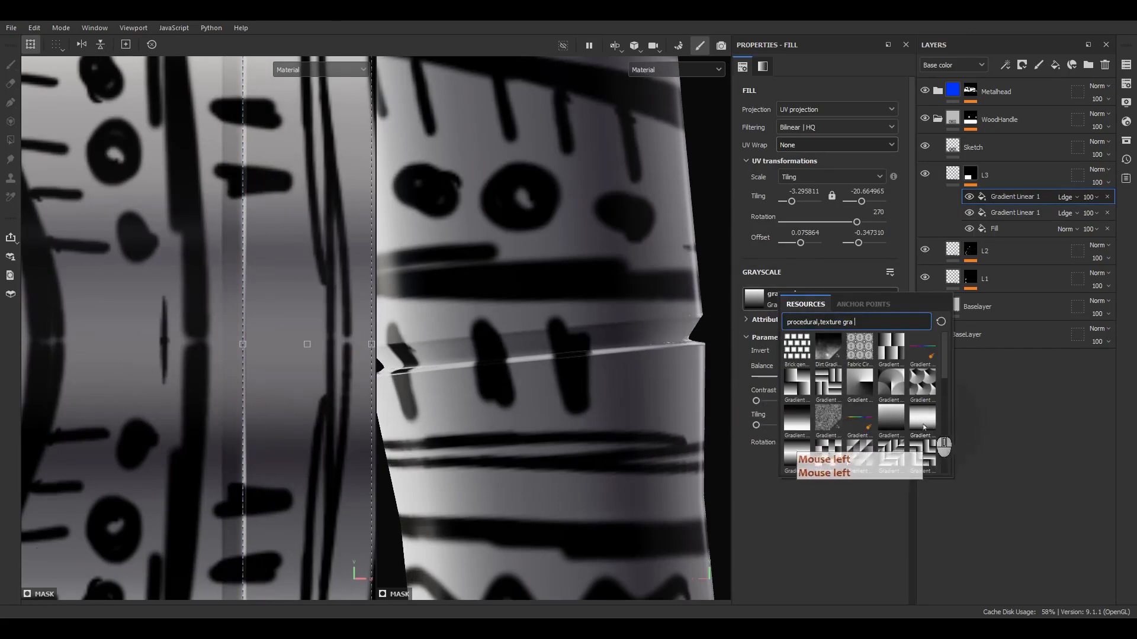
click(923, 421)
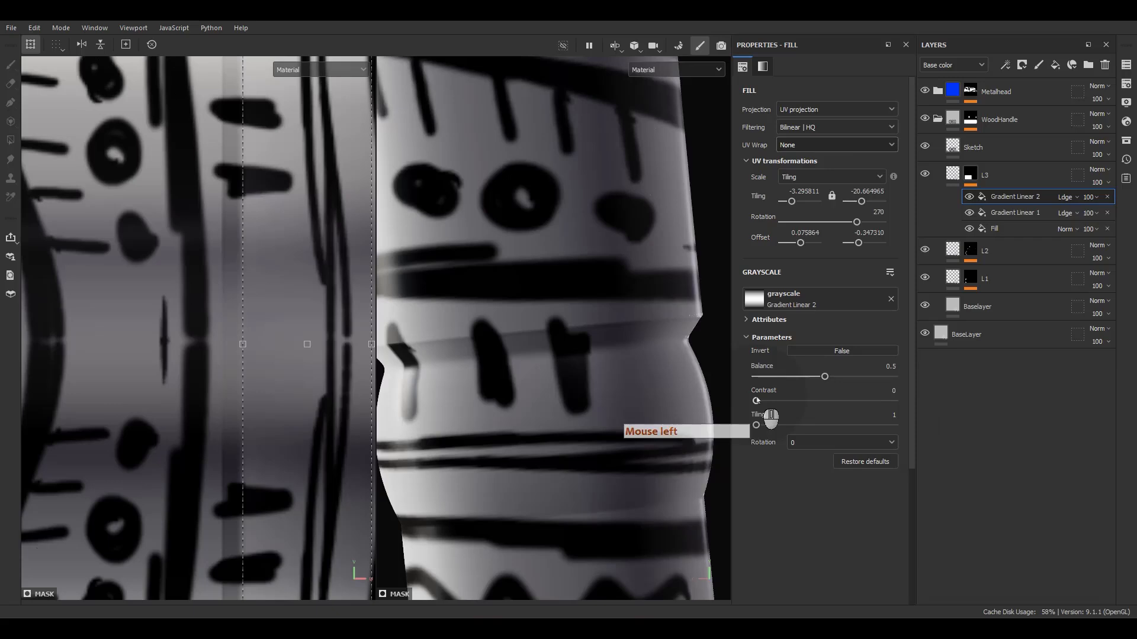
drag(757, 401, 855, 401)
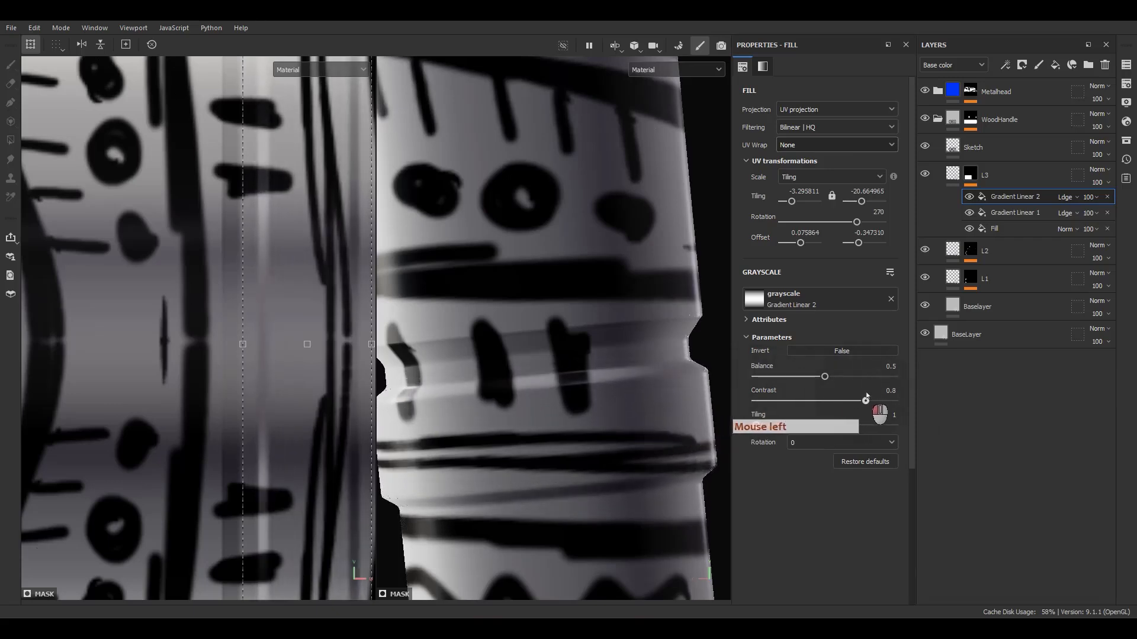
click(313, 351)
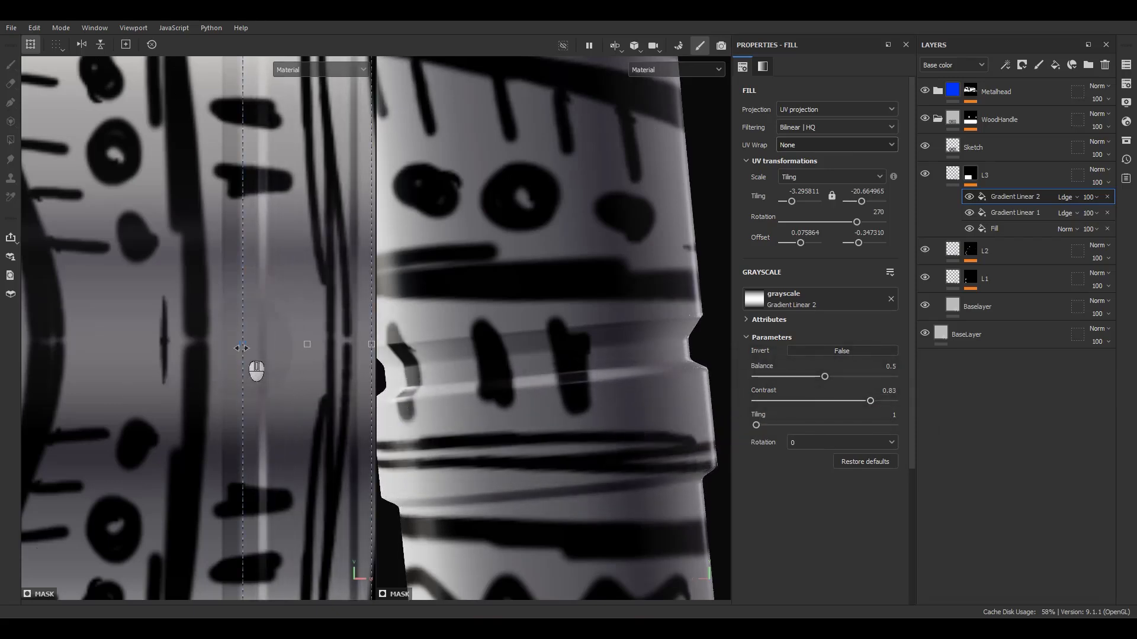
- Widen the Gradient Linear 2 band on both sides, and set its contrast to 0.91 and balance to 0.7
drag(241, 349, 219, 345)
alt+middle_drag(238, 369, 152, 310)
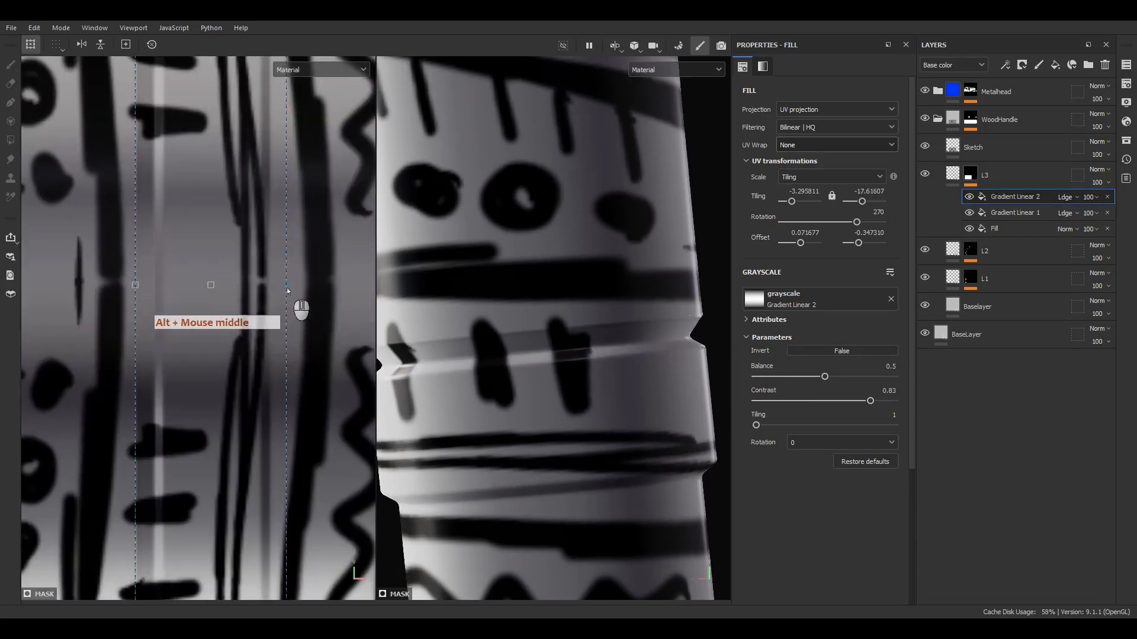
drag(287, 285, 325, 284)
drag(874, 402, 881, 401)
drag(824, 376, 853, 377)
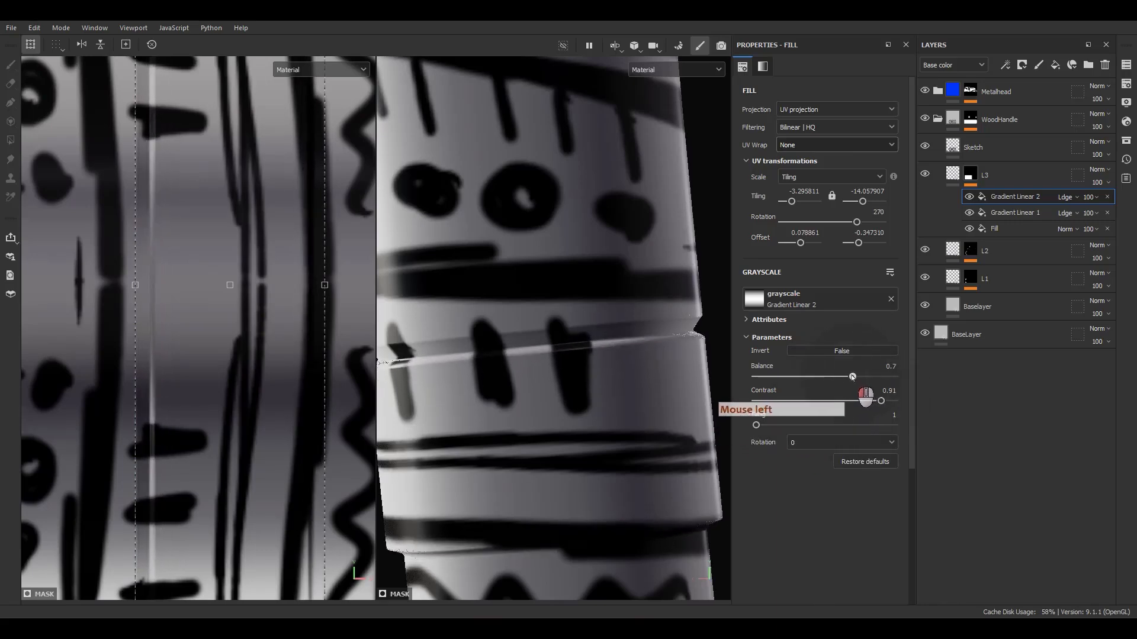
key(f)
alt+drag(522, 404, 740, 364)
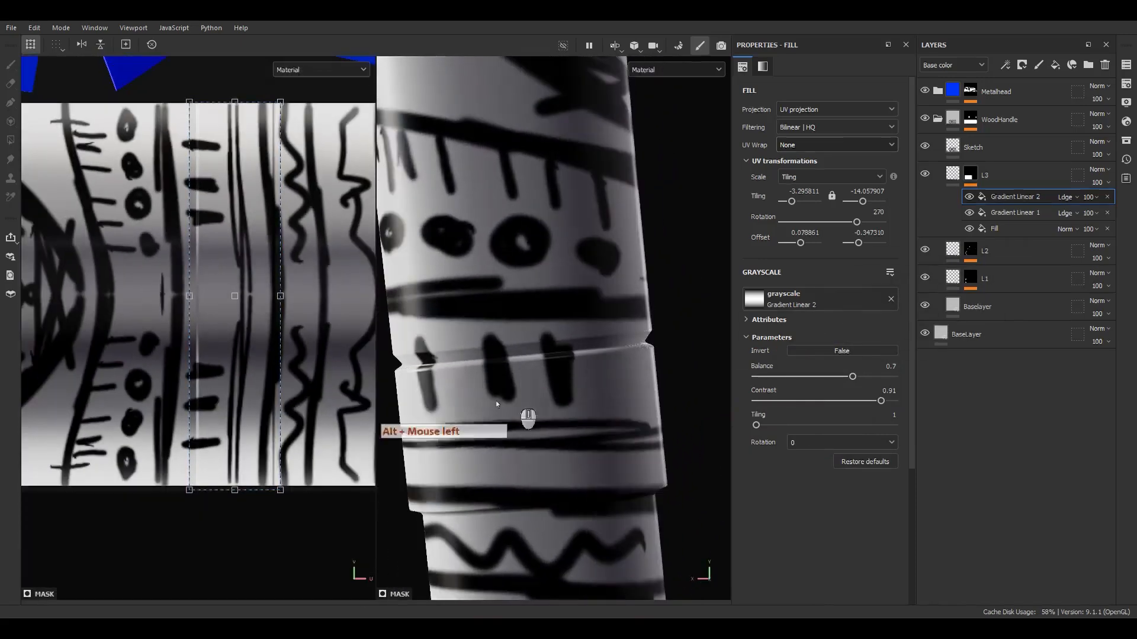
- Shift the Gradient Linear 2 band slightly down the handle, and widen the Gradient Linear 1 strip to reach closer to it
scroll(254, 305, up, 2)
shift+drag(255, 304, 254, 355)
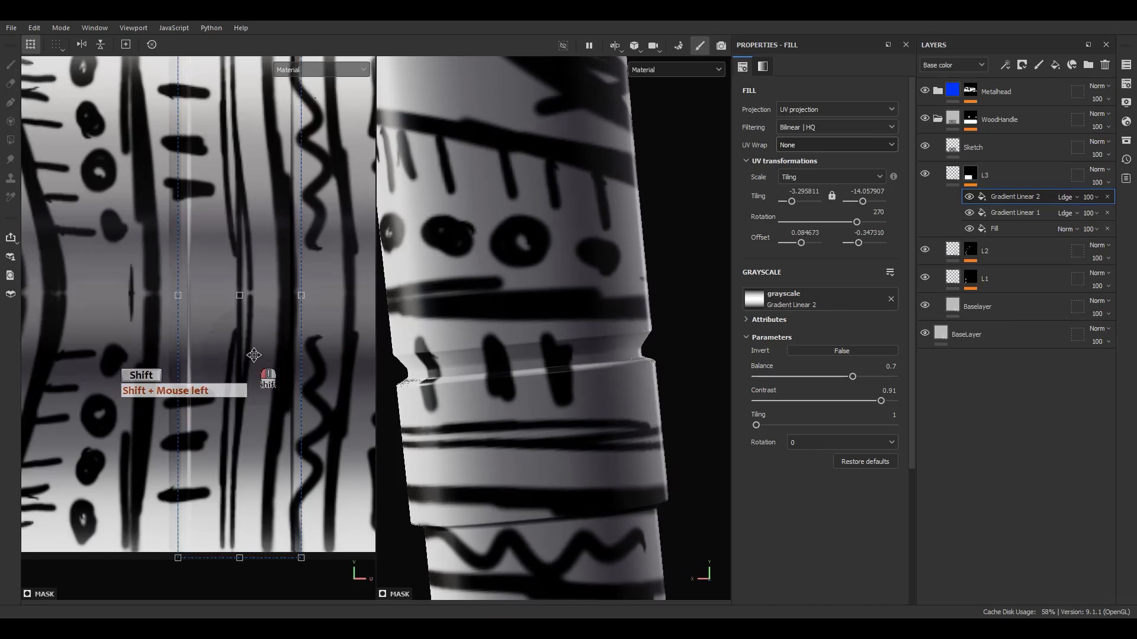
shift+drag(154, 315, 181, 296)
click(1013, 213)
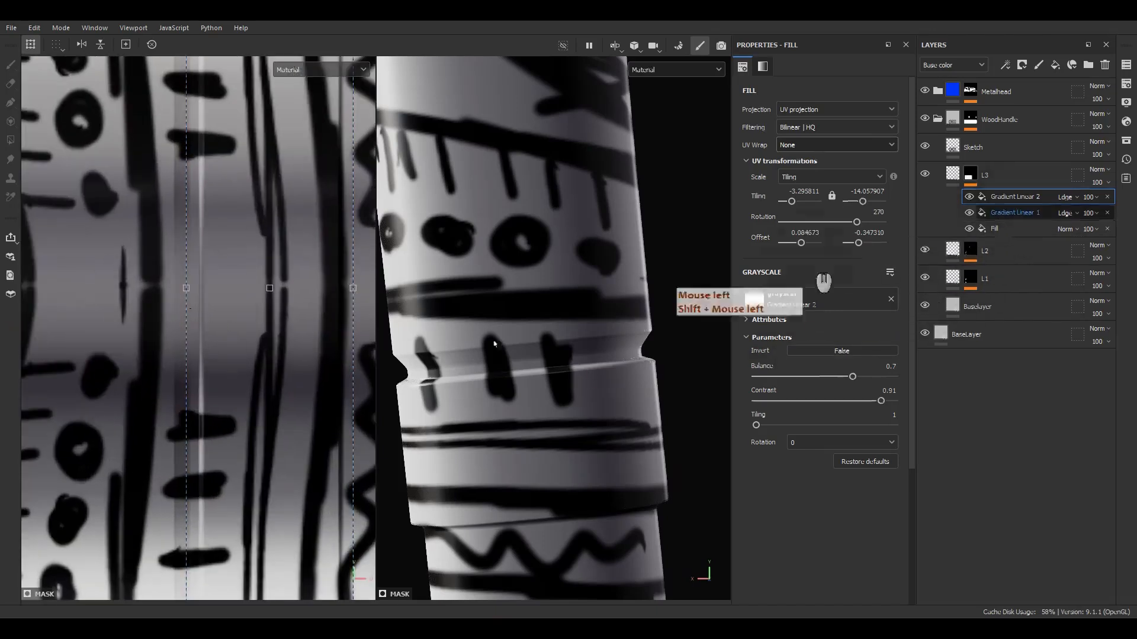
scroll(169, 298, up, 2)
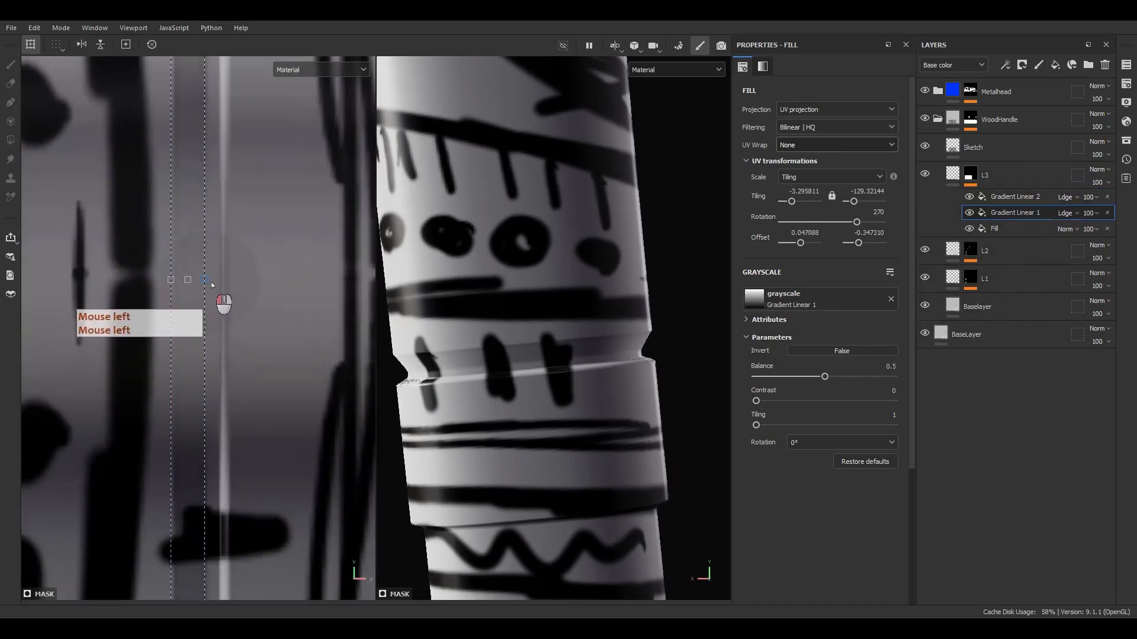
alt+drag(533, 373, 563, 376)
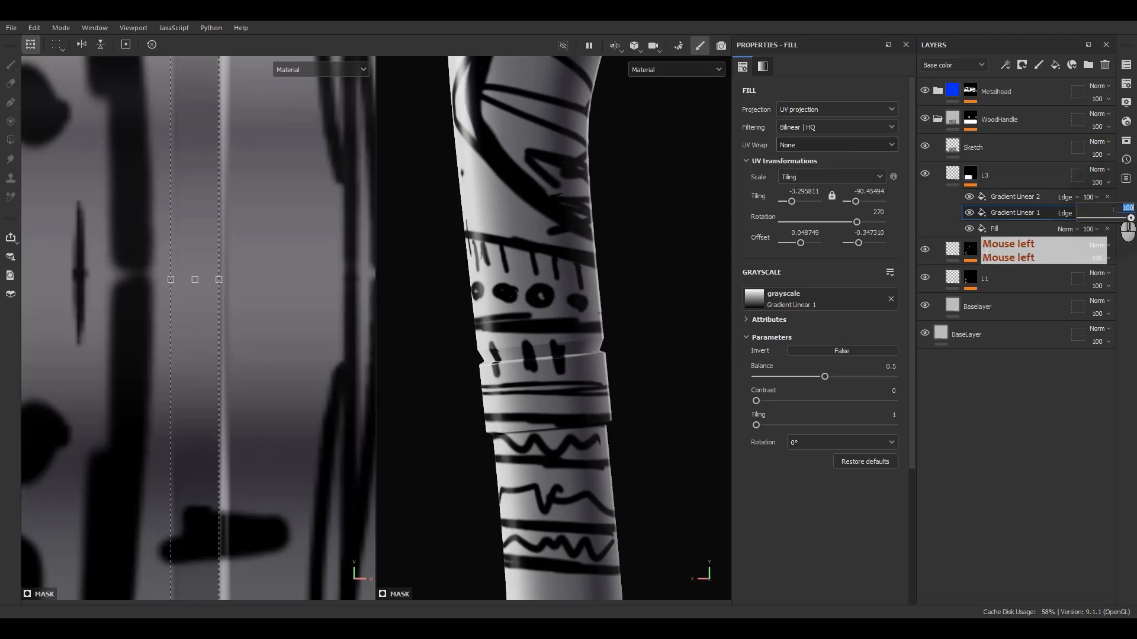
- Set the Gradient Linear 2 effect's opacity to 50 and hide the Sketch layer to see the bare handle relief
key(Return)
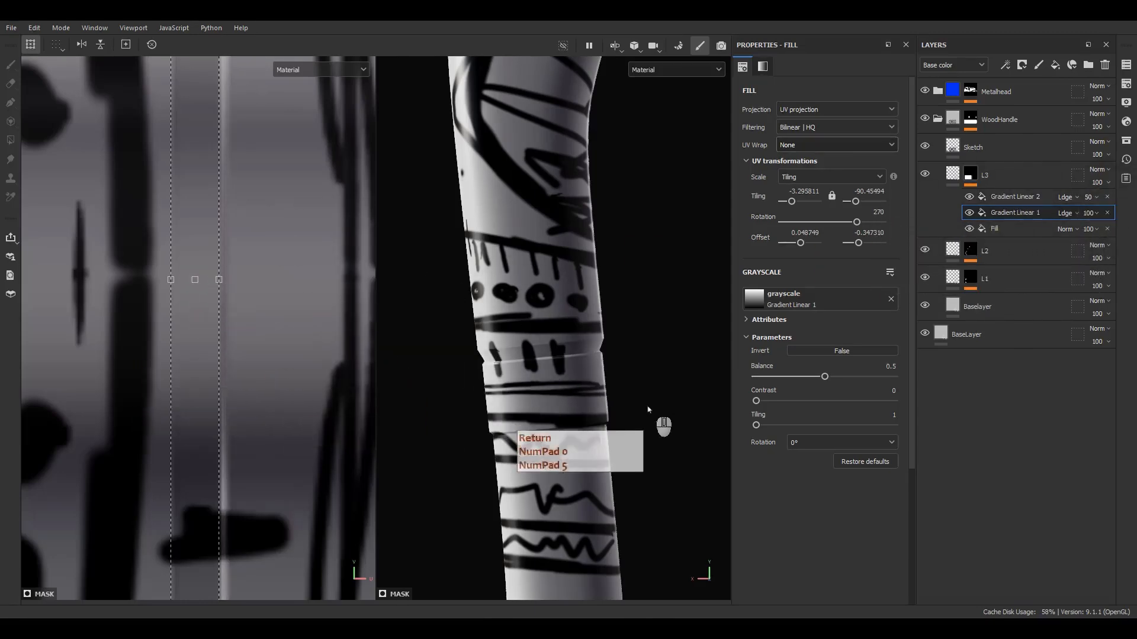
alt+drag(660, 426, 614, 358)
scroll(546, 385, down, 5)
alt+middle_drag(545, 385, 550, 322)
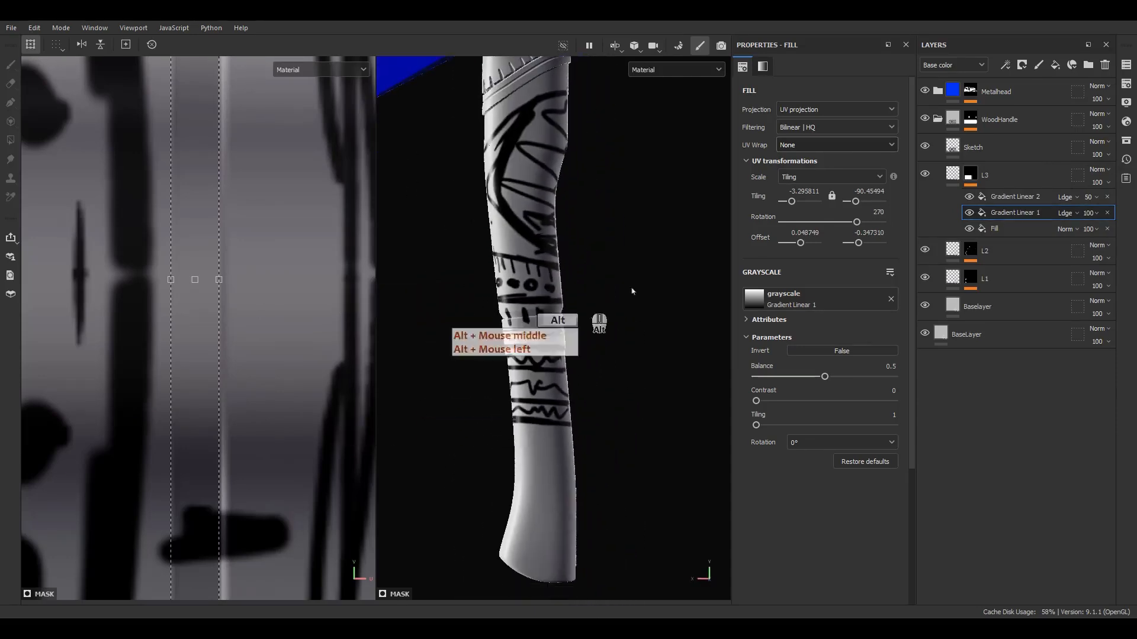
click(925, 146)
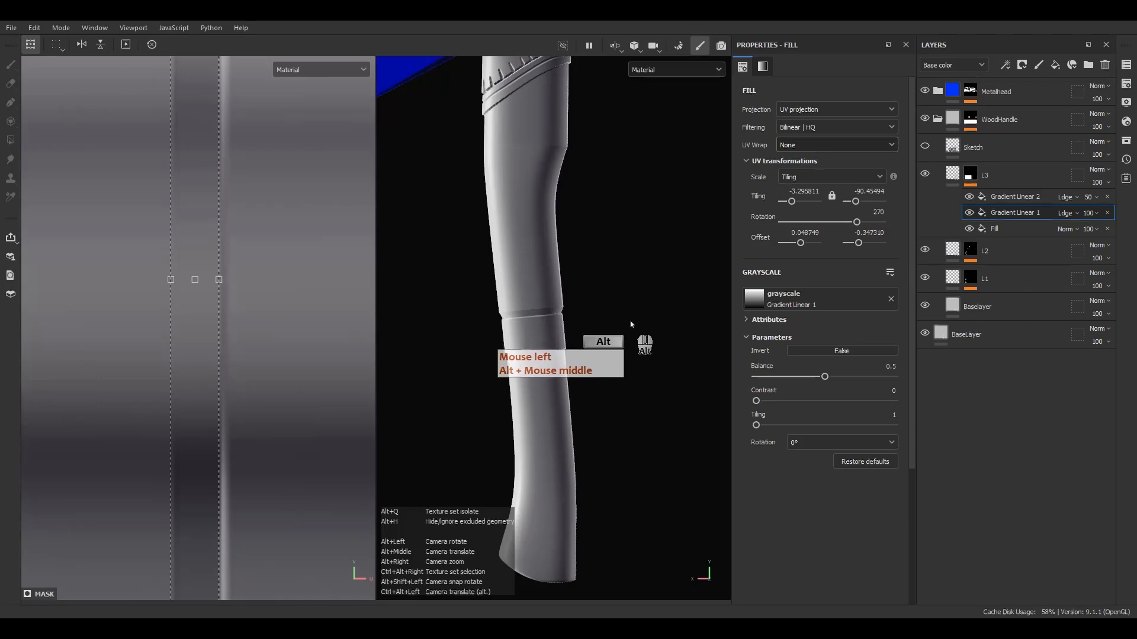
- Widen the Gradient Linear 2 band by extending its lower edge down the handle
alt+middle_drag(647, 358, 20, 324)
scroll(158, 300, down, 3)
click(1010, 197)
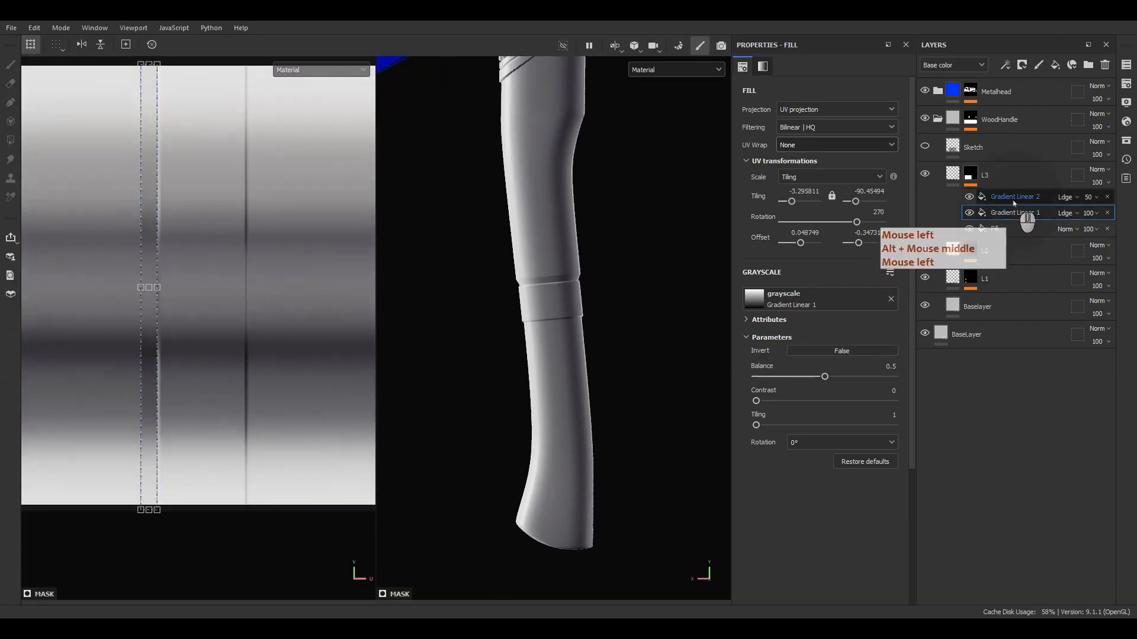
drag(249, 279, 287, 277)
scroll(539, 299, up, 5)
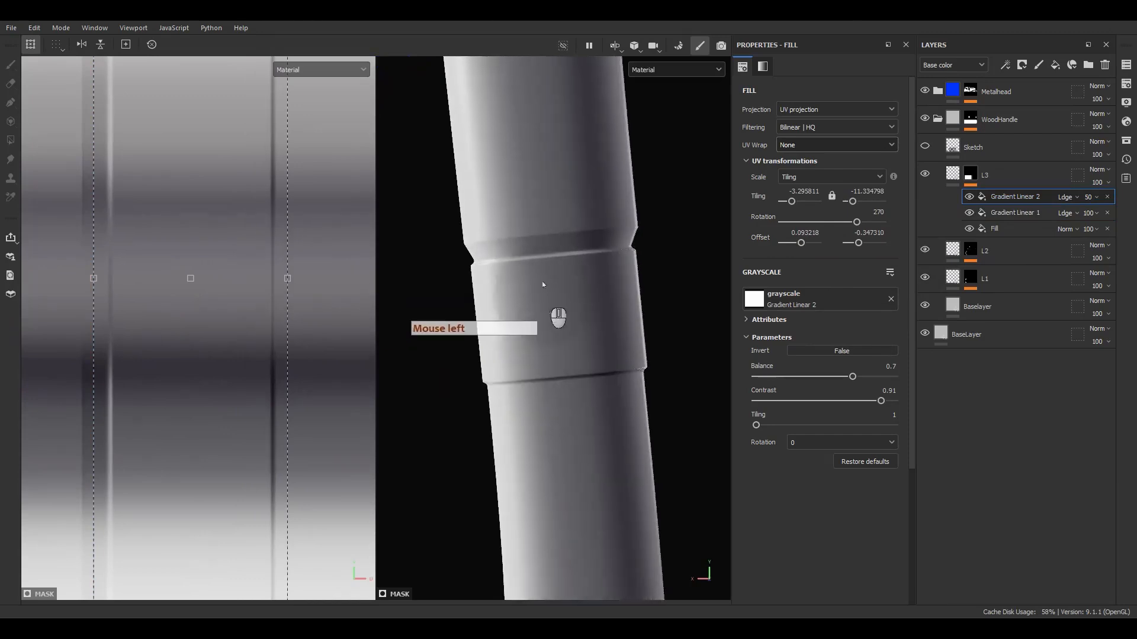
alt+drag(573, 346, 545, 327)
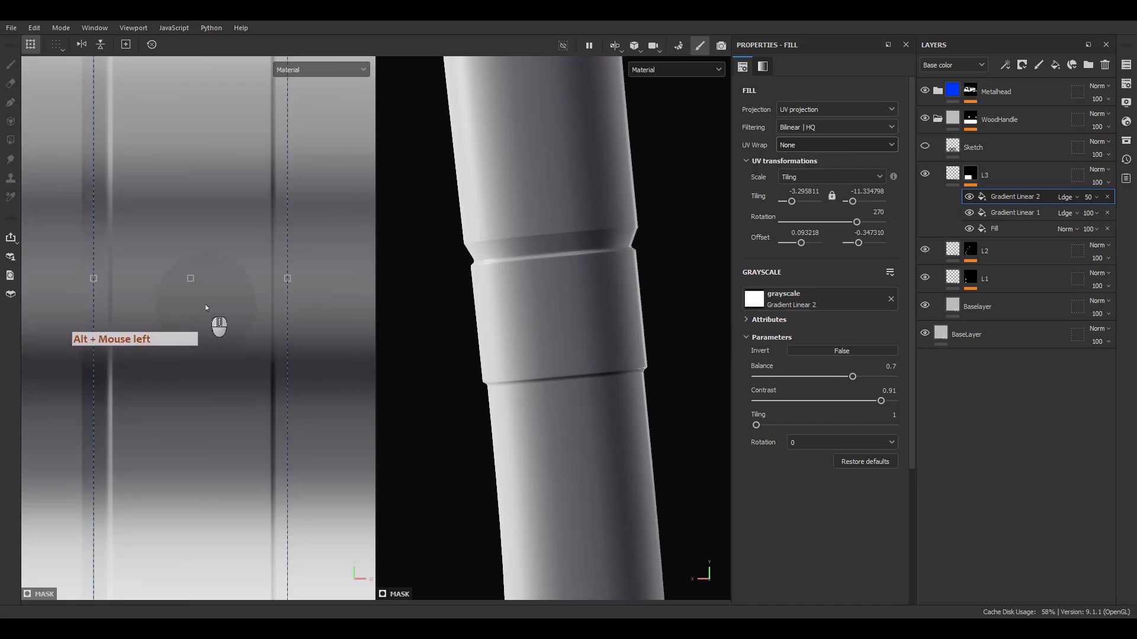
- Duplicate the Gradient Linear 2 effect and shift the copy down the handle until it adjoins the original band
scroll(189, 323, down, 5)
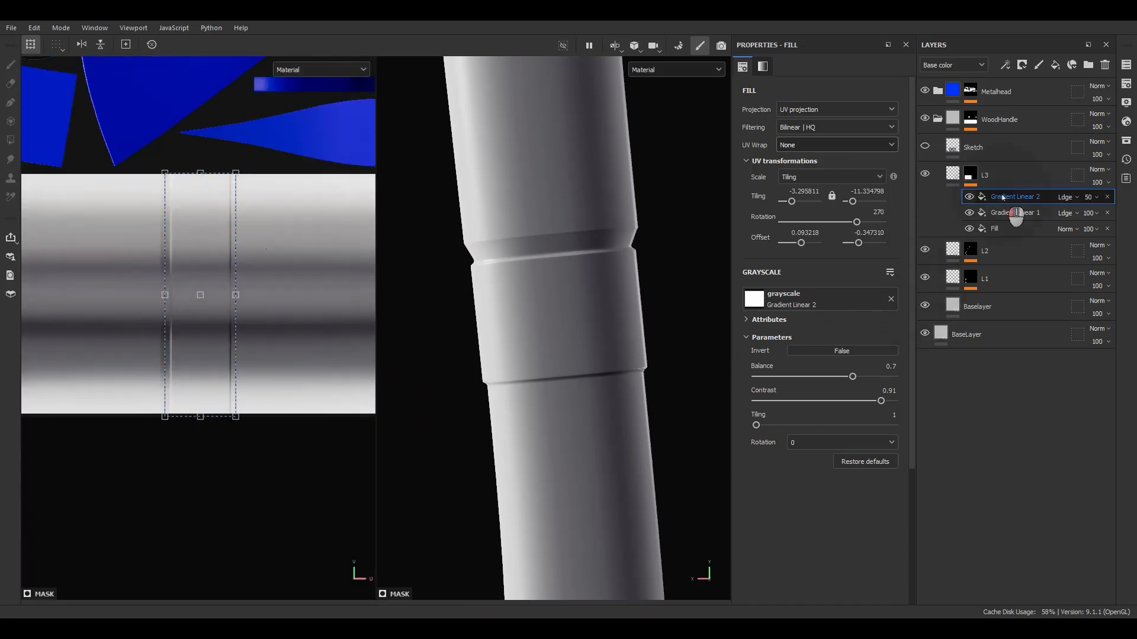
key(ctrl+d)
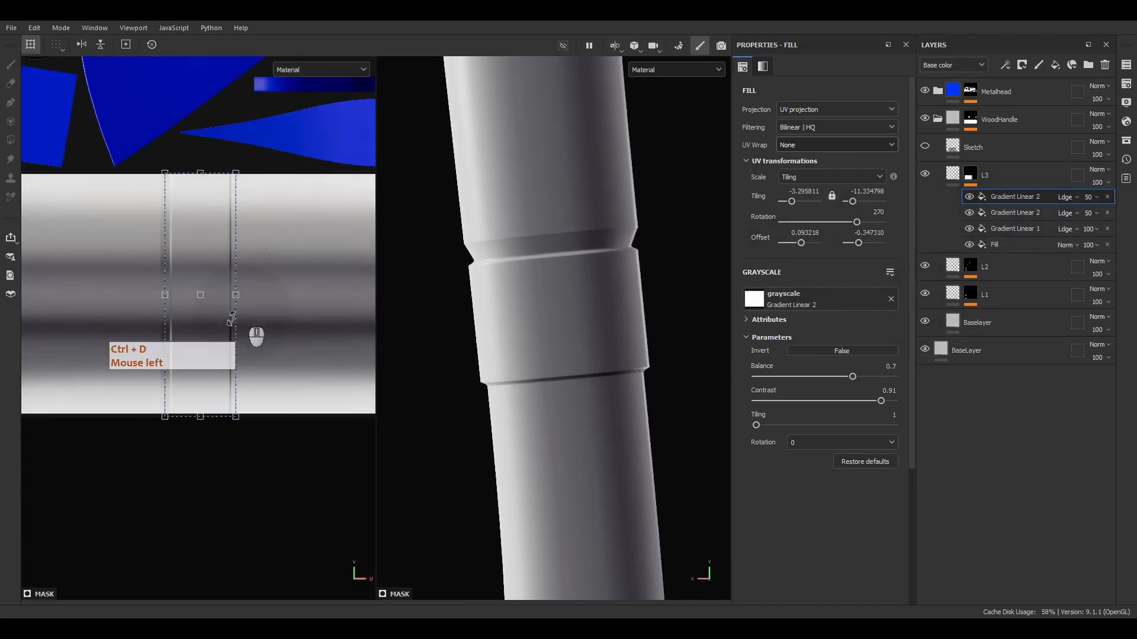
shift+drag(204, 329, 292, 330)
scroll(234, 272, up, 4)
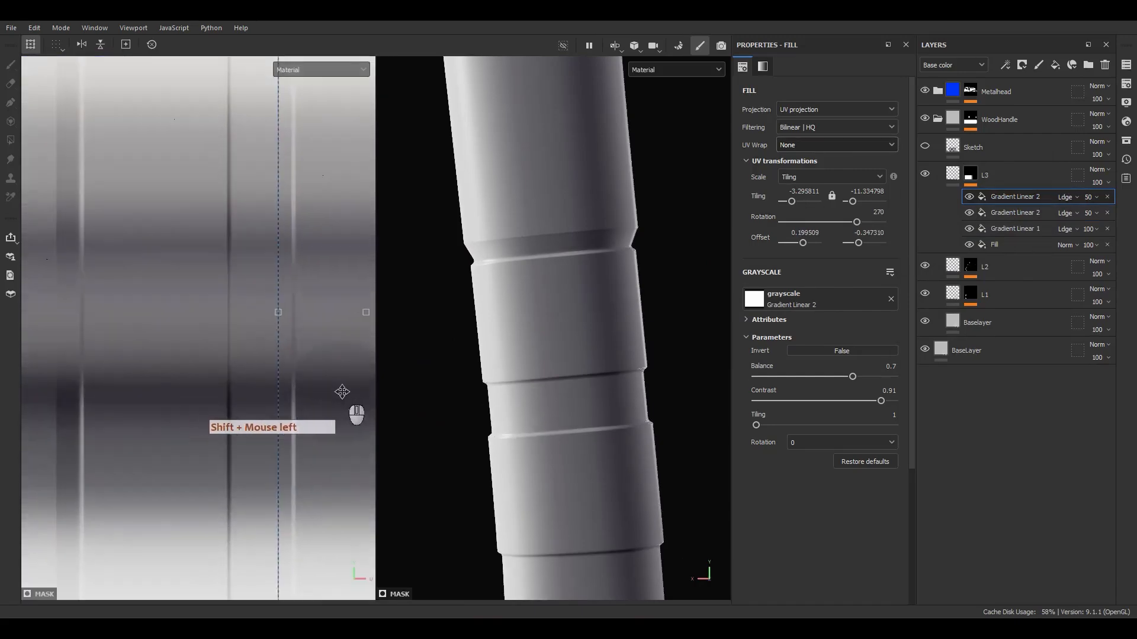
click(306, 394)
shift+drag(306, 394, 284, 402)
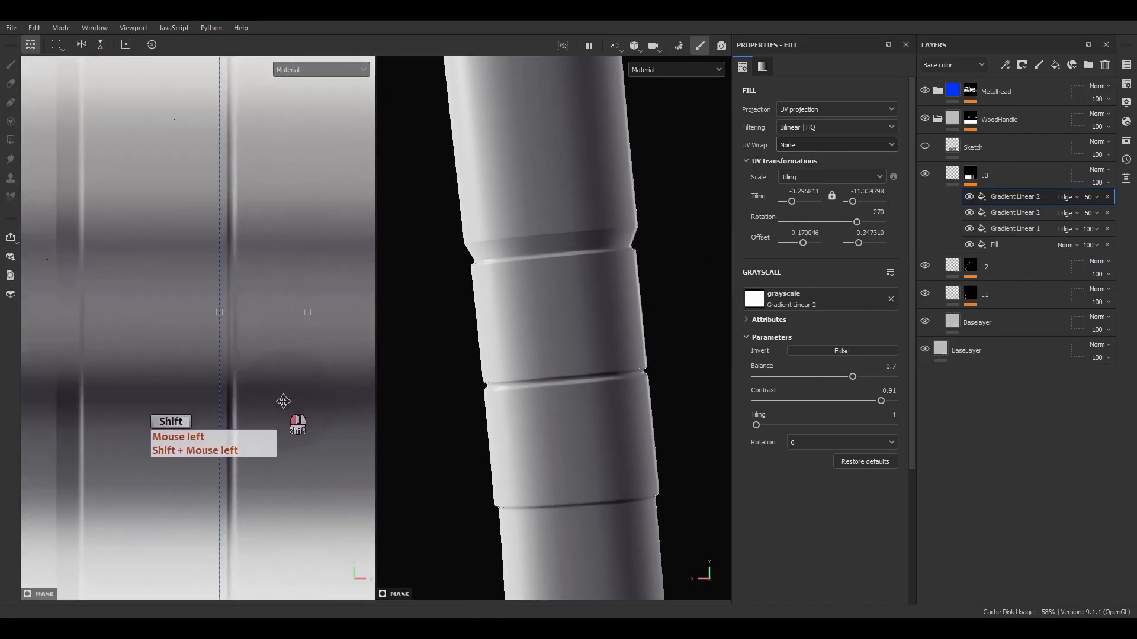
- Set the duplicate gradient's pattern tiling to 3, nudge it down the handle, and widen it to space out the three rings
scroll(298, 382, down, 3)
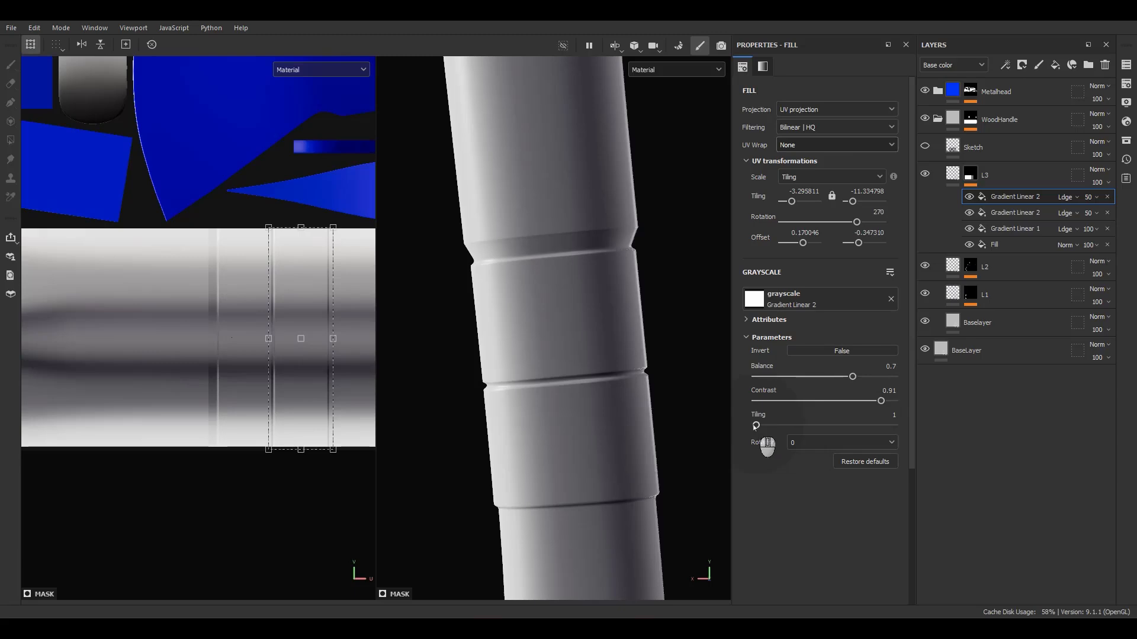
drag(756, 426, 774, 427)
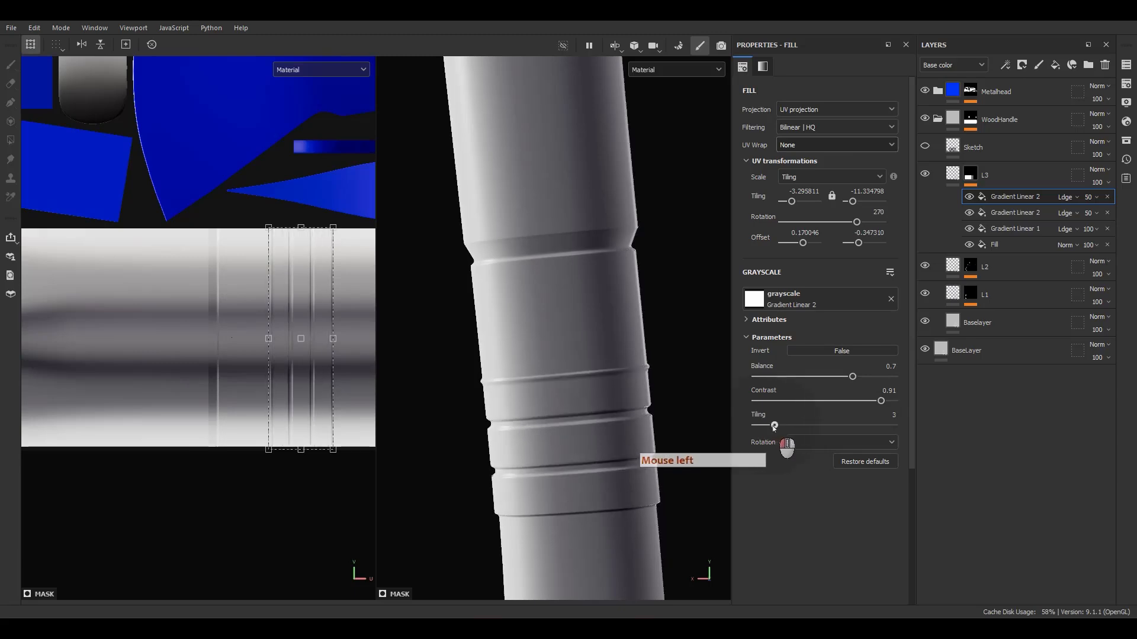
alt+middle_drag(353, 353, 296, 330)
scroll(296, 331, up, 2)
shift+drag(243, 350, 247, 350)
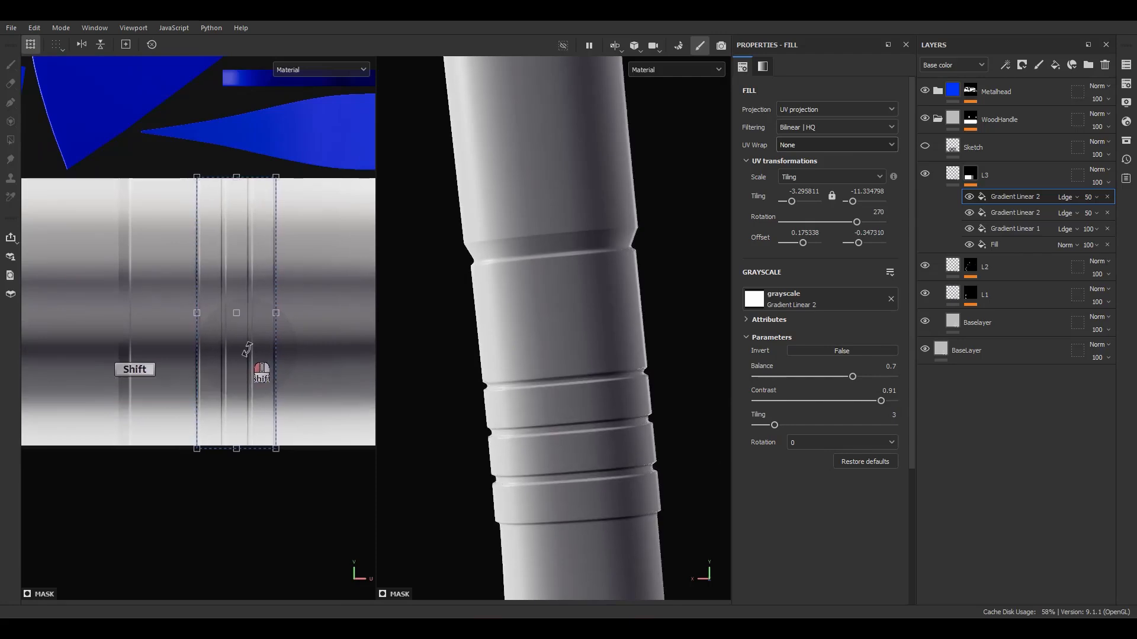
alt+middle_drag(248, 349, 253, 340)
drag(215, 309, 260, 309)
- Set the three-ring gradient's balance to 0.82 and contrast to 0.53
scroll(630, 293, down, 4)
alt+drag(576, 362, 544, 355)
scroll(223, 340, up, 2)
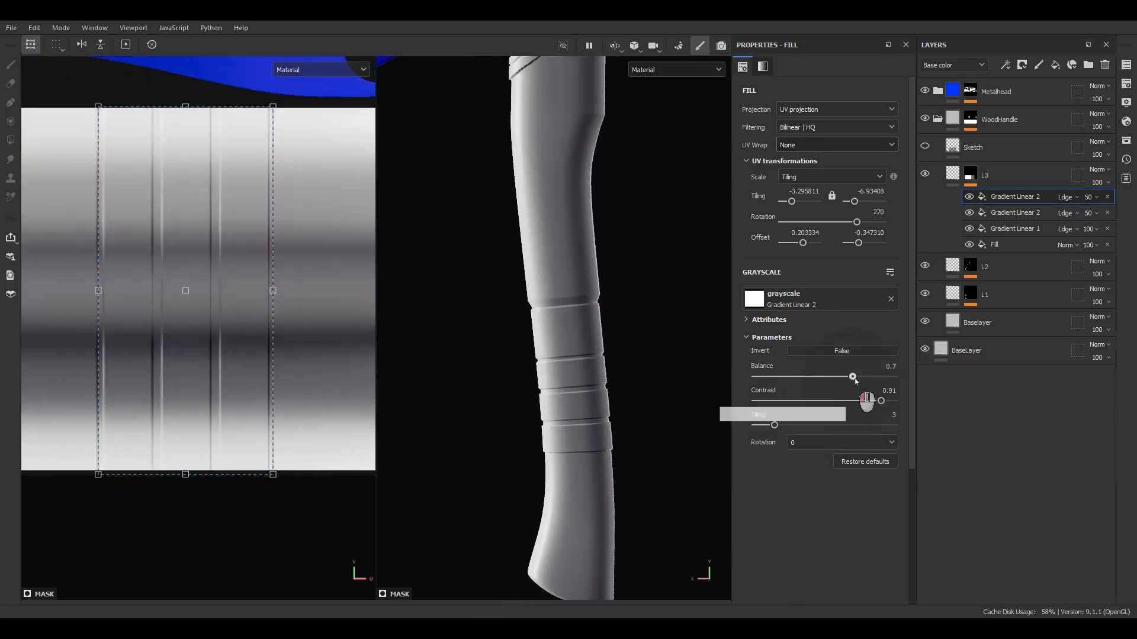
mouse_move(853, 377)
mouse_down()
mouse_move(877, 376)
mouse_move(829, 401)
mouse_move(869, 377)
mouse_up()
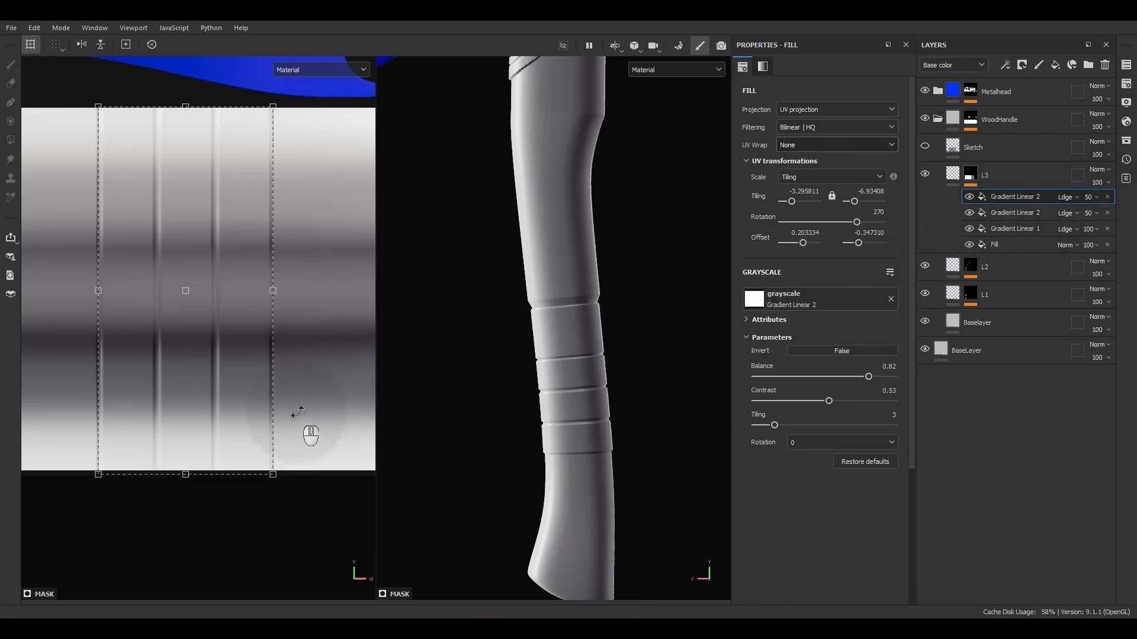
- Set the original Gradient Linear 2 effect's opacity to 75 and inspect the handle grooves under rotated lighting
scroll(609, 431, up, 5)
alt+drag(609, 432, 647, 414)
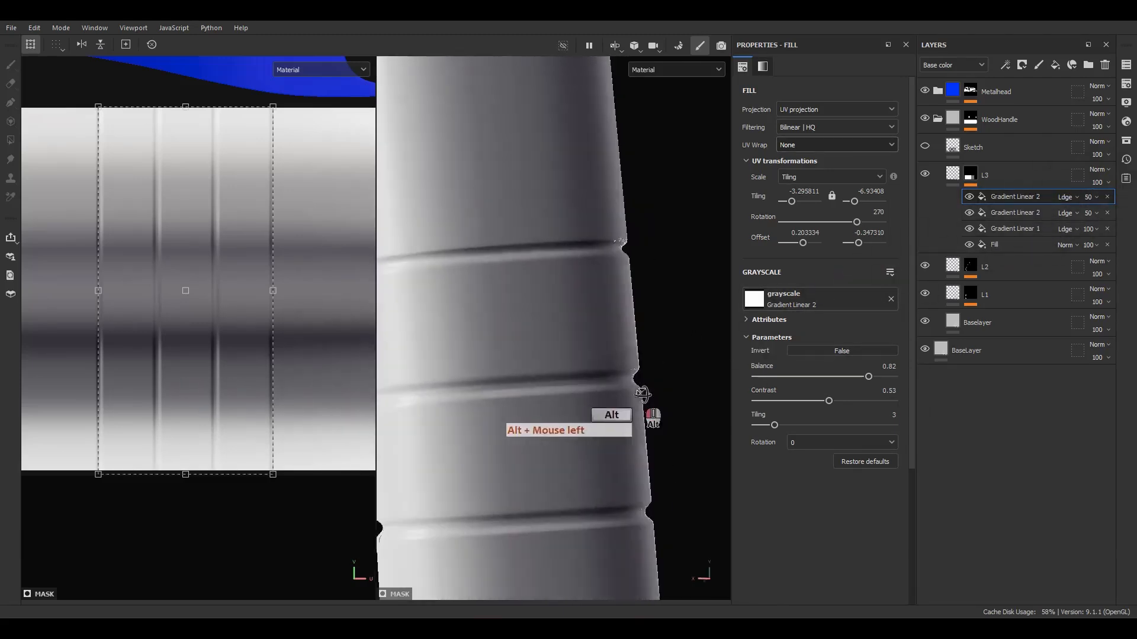
click(1096, 214)
text(75)
key(Return)
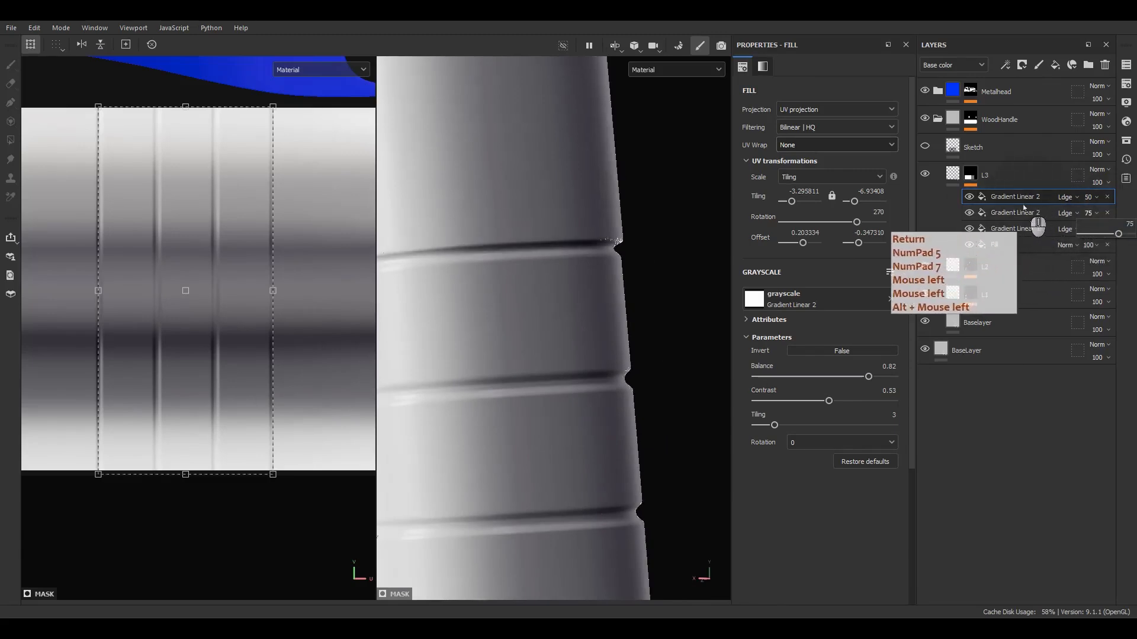
alt+middle_drag(560, 305, 640, 451)
alt+drag(641, 451, 638, 424)
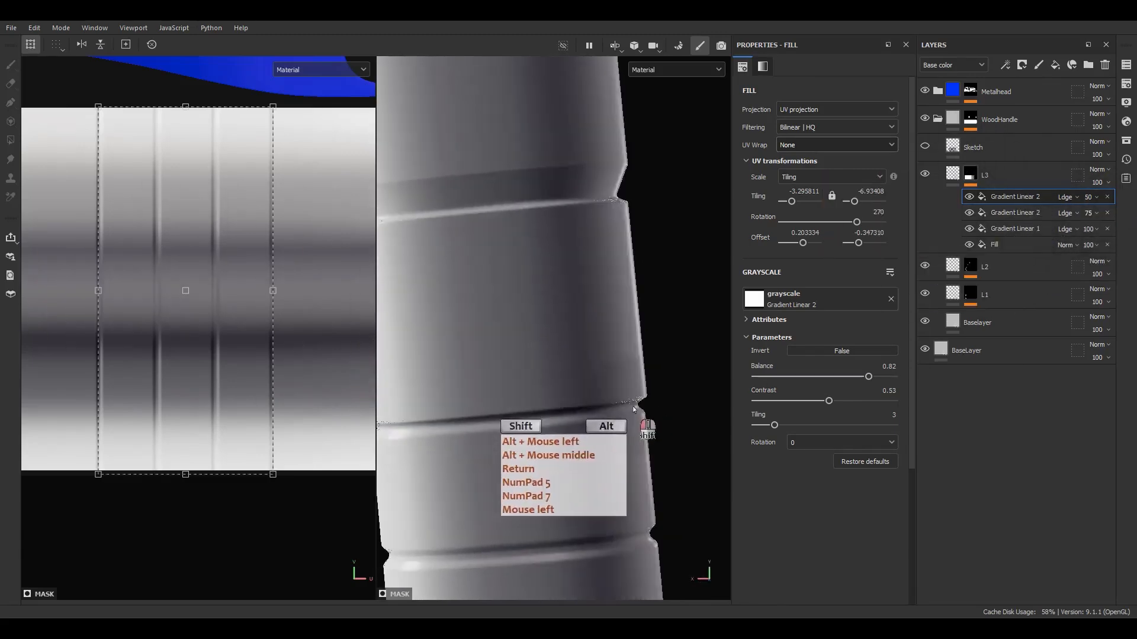
alt+shift+right_drag(638, 424, 583, 222)
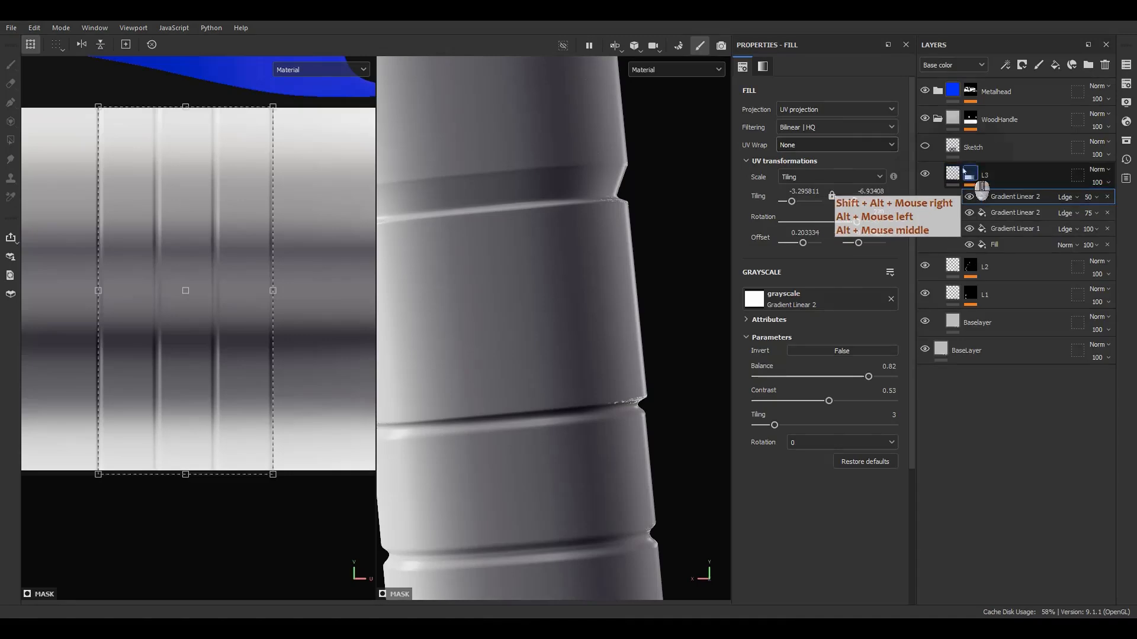
- Try a height value of 0.3 on layer L3 and examine the relief up to the axe head
click(946, 177)
click(874, 399)
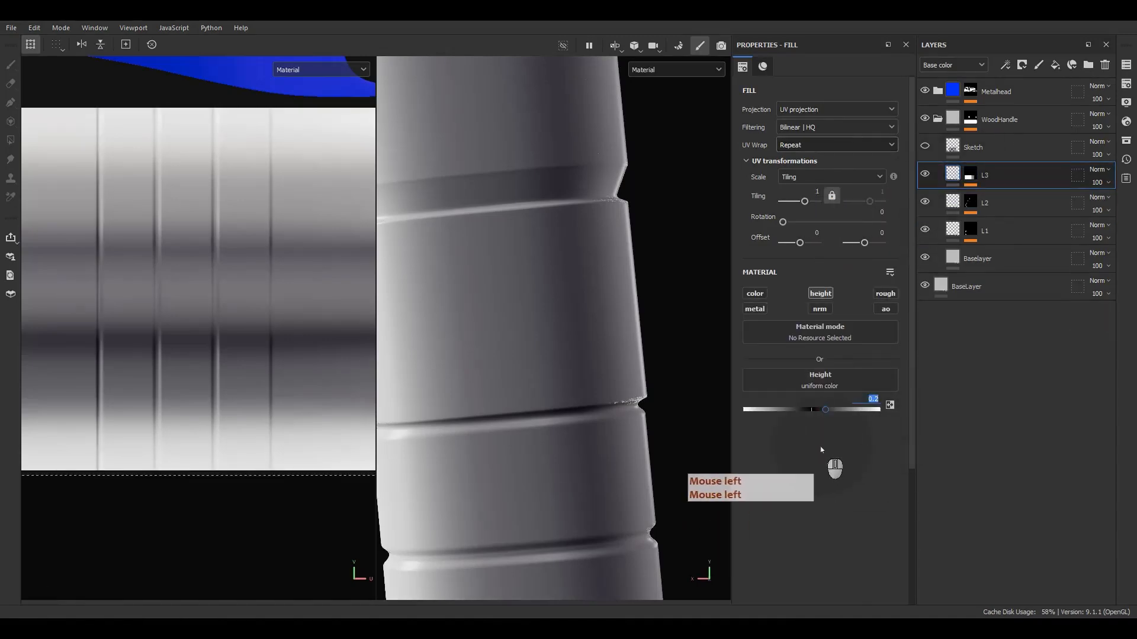
text(.3)
key(Return)
alt+middle_drag(538, 309, 591, 421)
alt+drag(530, 303, 553, 360)
scroll(524, 243, up, 8)
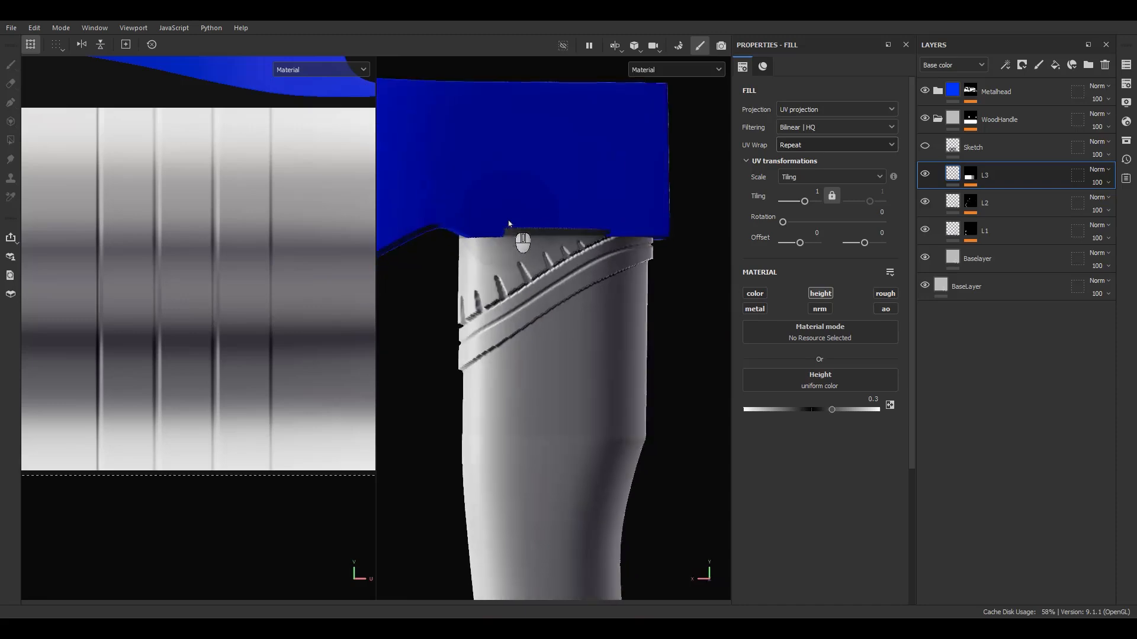
alt+drag(534, 281, 681, 331)
- Set layer L3's height to 0.25, and toggle the layer's visibility to compare the handle with and without it
click(871, 400)
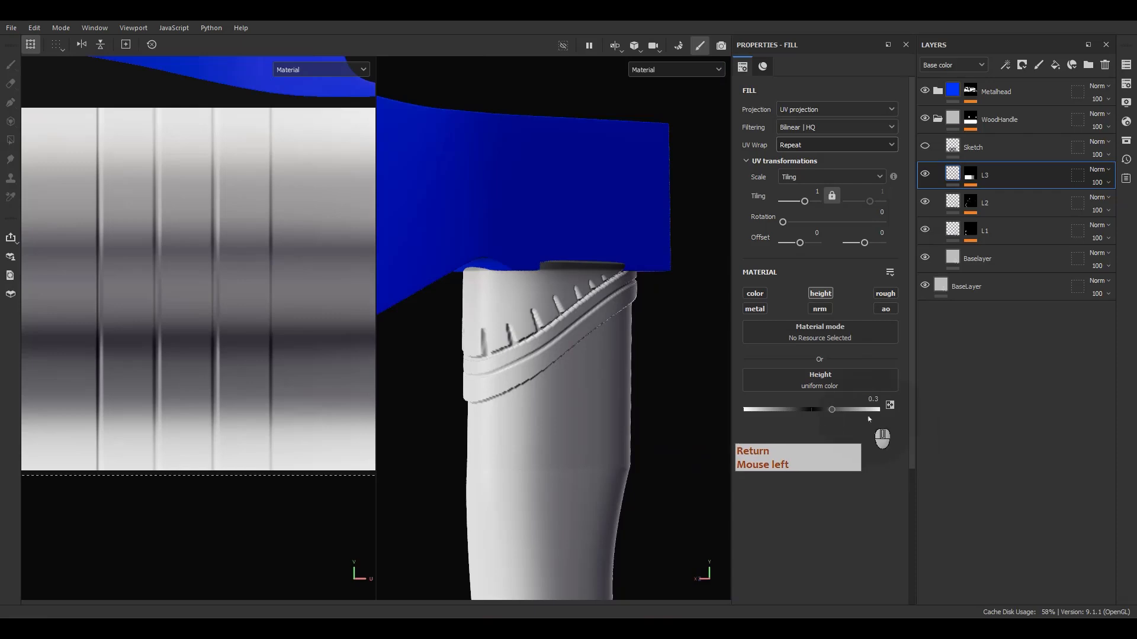
text(.25)
key(Return)
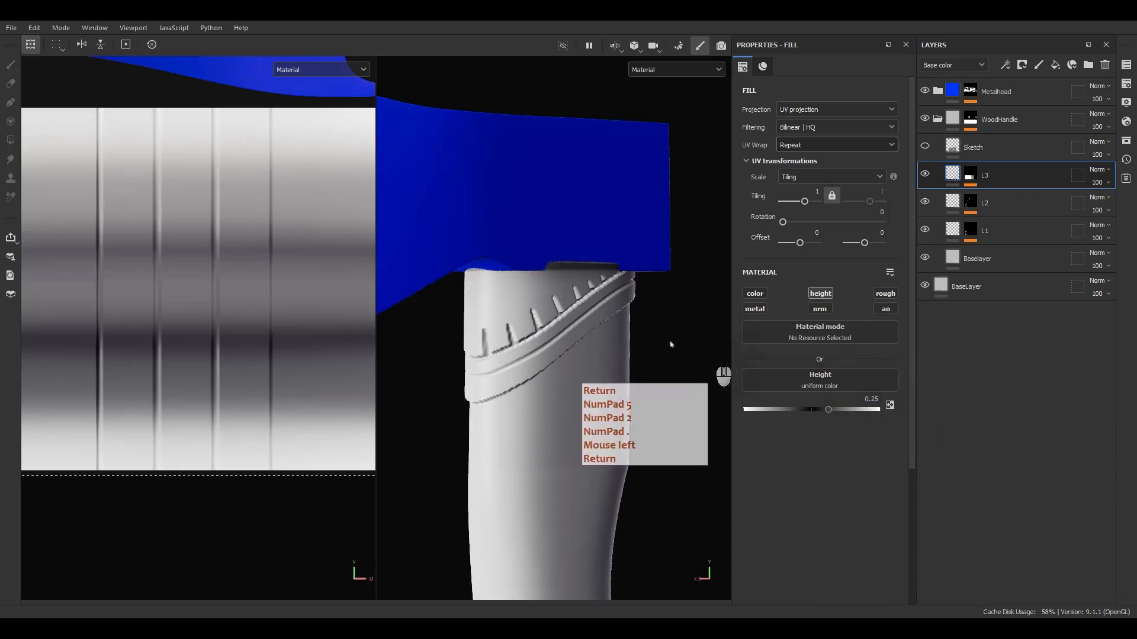
alt+drag(717, 367, 652, 279)
click(929, 173)
click(929, 173)
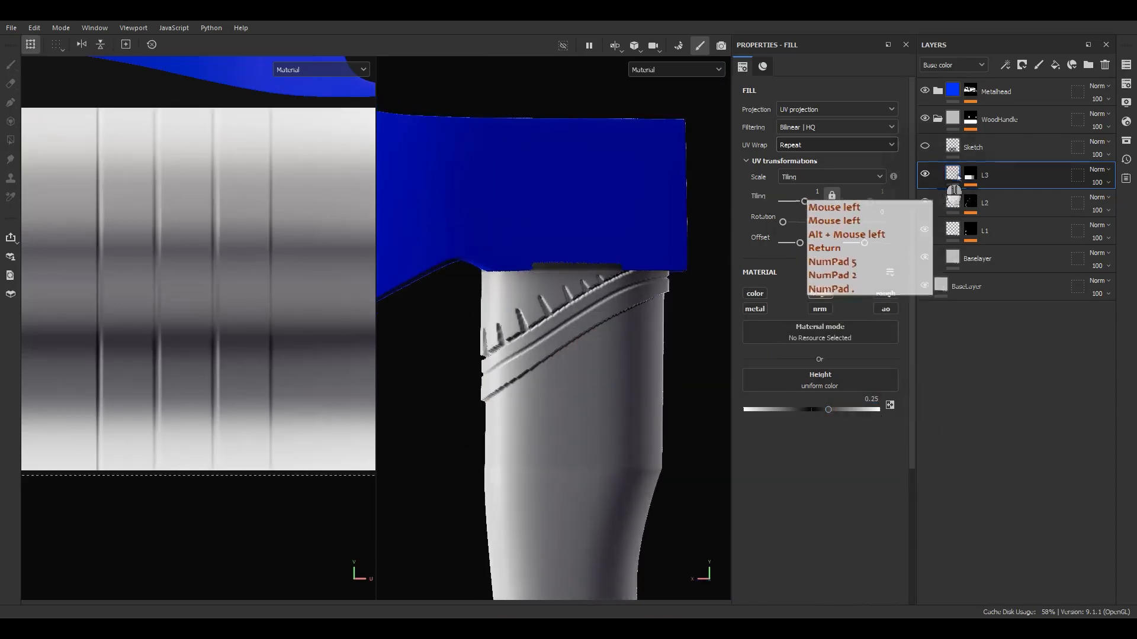
- Display L3's mask and shorten its Fill rectangle from the end of the handle under the axe head
alt+click(970, 174)
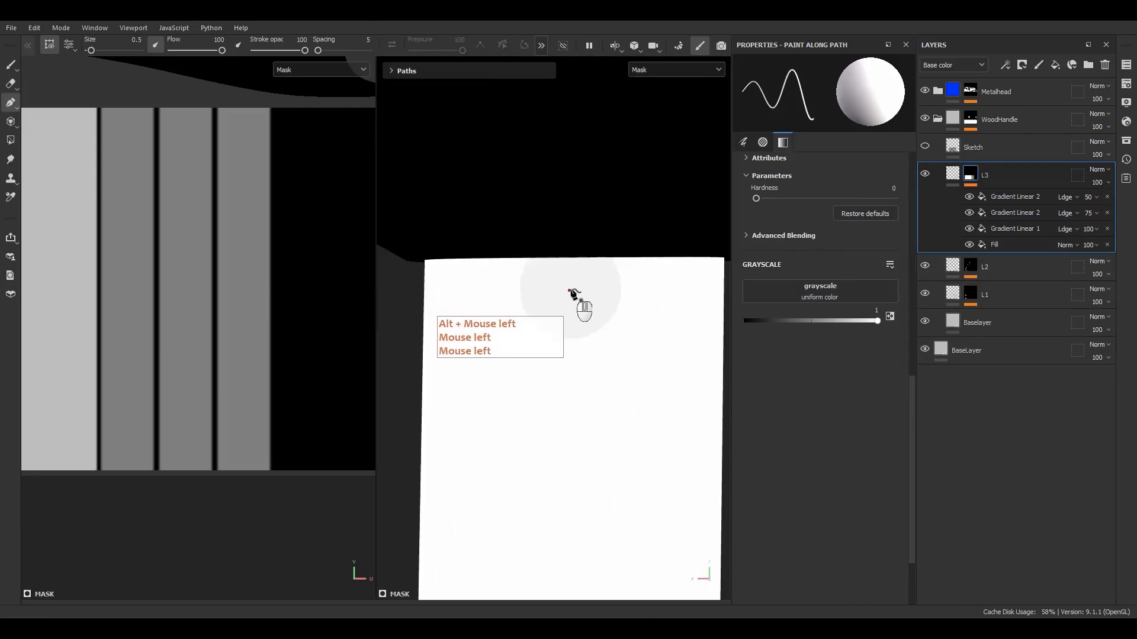
click(1012, 244)
scroll(615, 316, down, 4)
scroll(178, 314, down, 4)
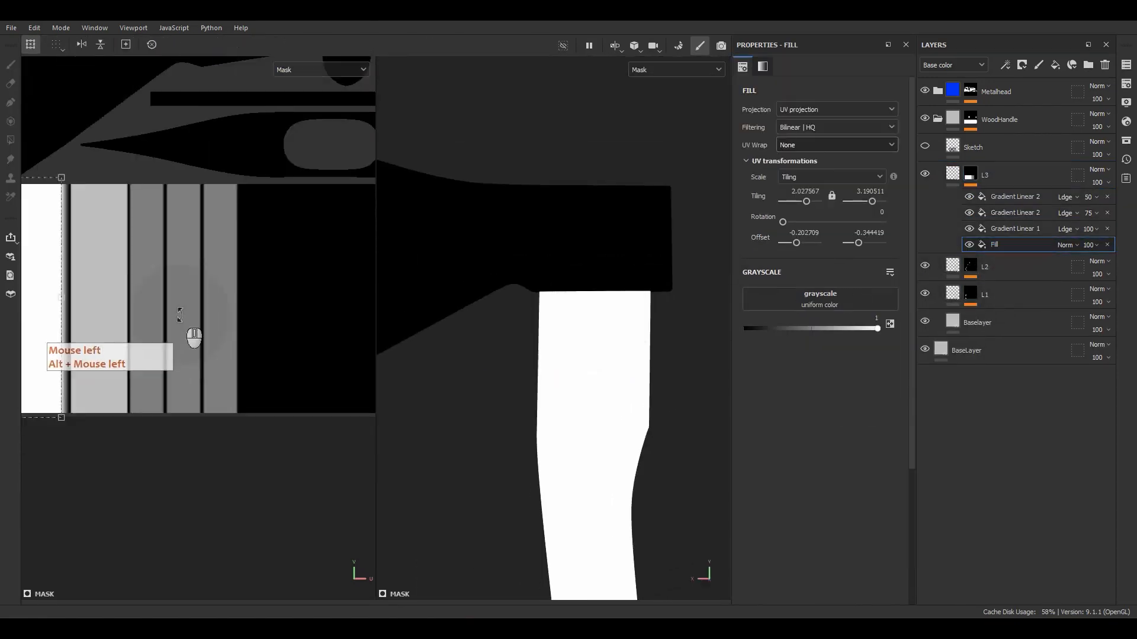
alt+middle_drag(178, 314, 367, 311)
scroll(128, 295, up, 2)
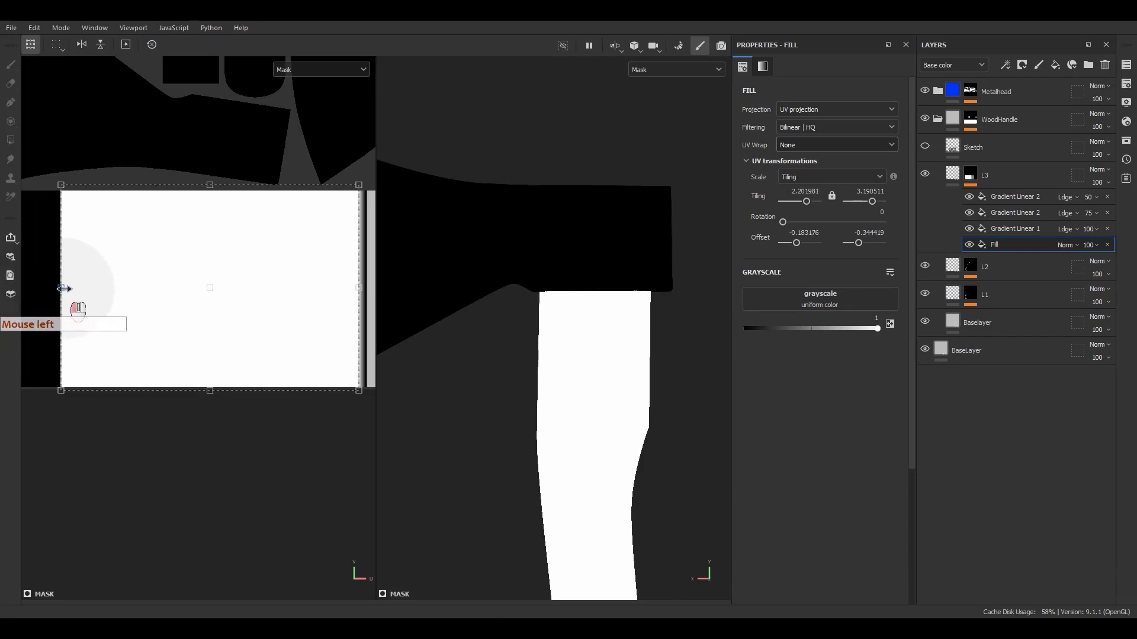
mouse_move(64, 288)
mouse_down()
mouse_move(94, 291)
mouse_move(81, 297)
mouse_up()
- Return to the material view, fine-tune the Fill's edge under the axe head, and inspect the handle around the head
key(m)
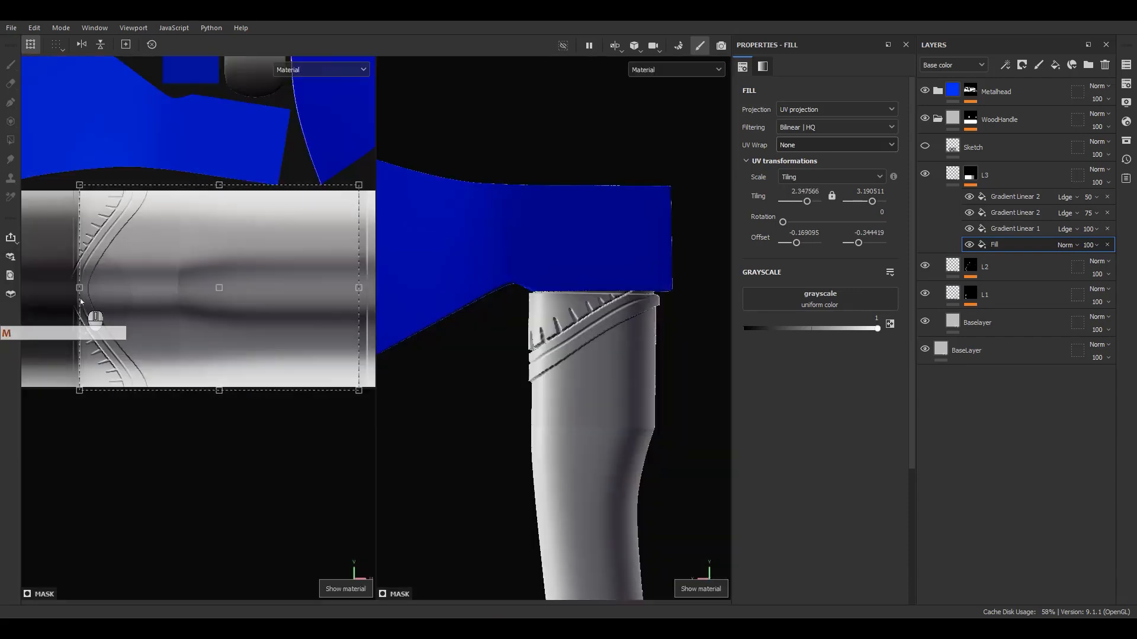
alt+middle_drag(59, 305, 221, 306)
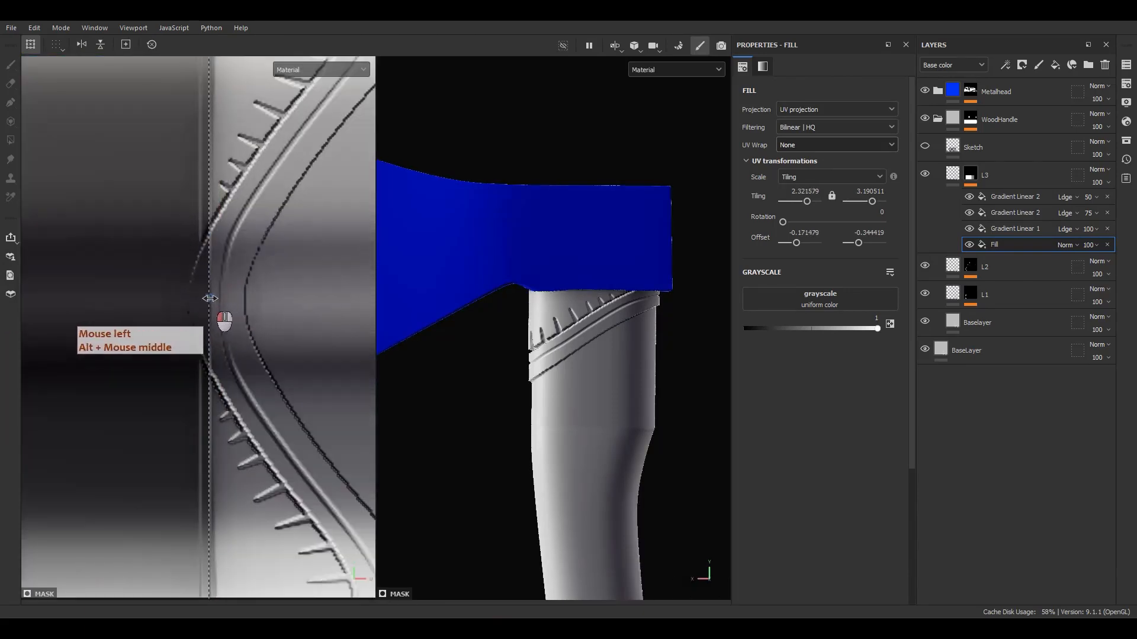
drag(211, 299, 212, 299)
alt+drag(526, 330, 672, 332)
scroll(609, 301, down, 7)
scroll(642, 274, up, 7)
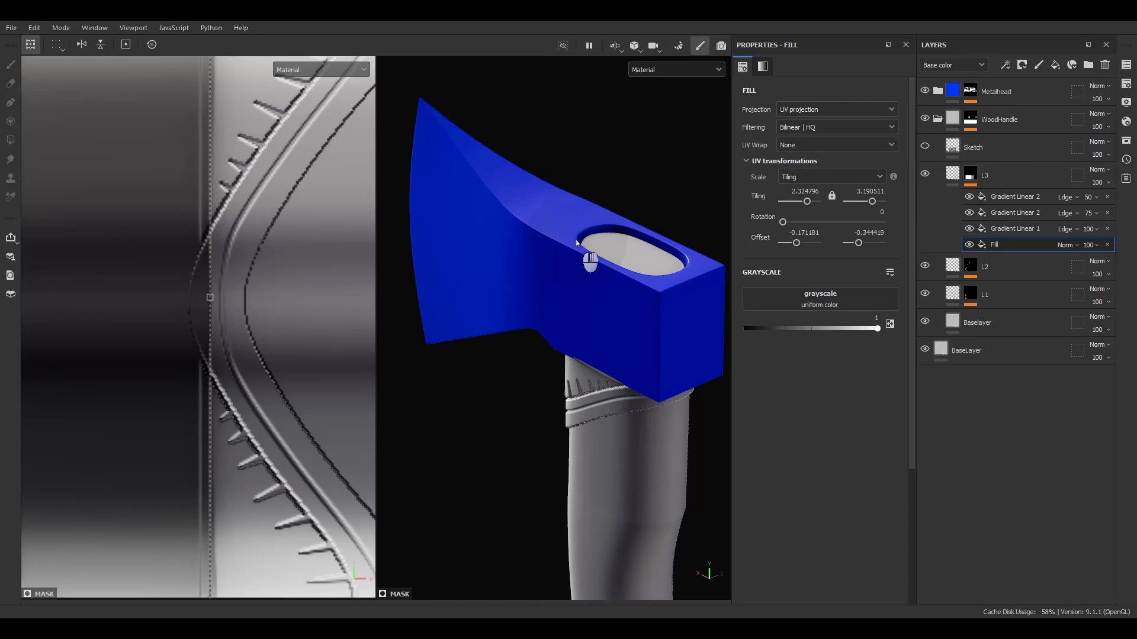
scroll(603, 380, down, 5)
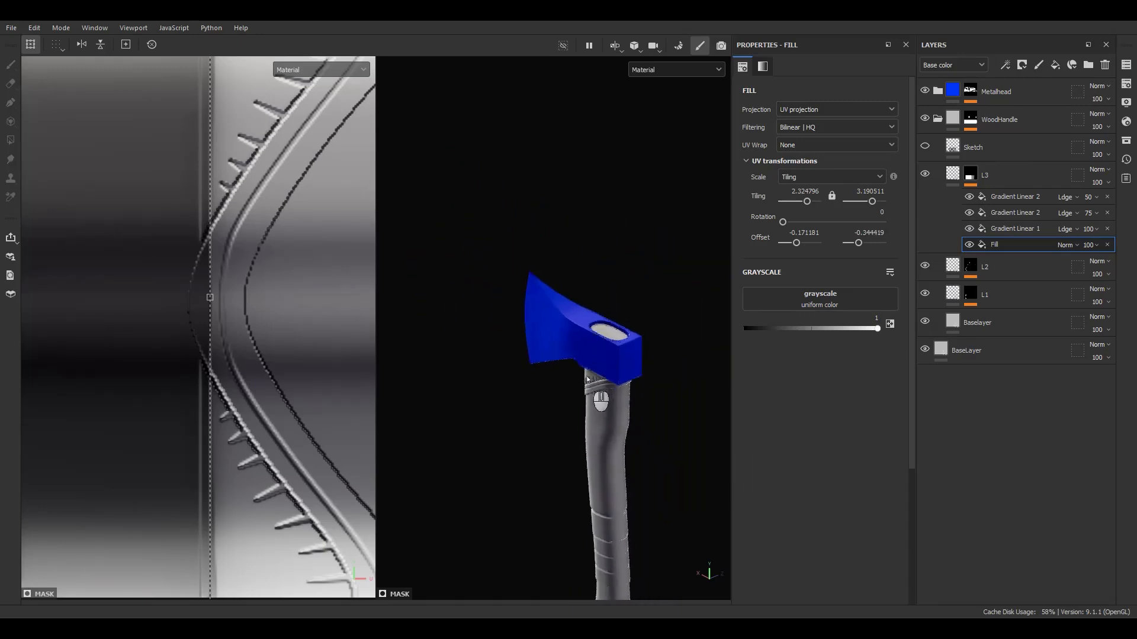
- Add a Paint effect above the topmost Gradient Linear 2 in layer L3's mask
scroll(77, 237, down, 4)
scroll(210, 268, down, 2)
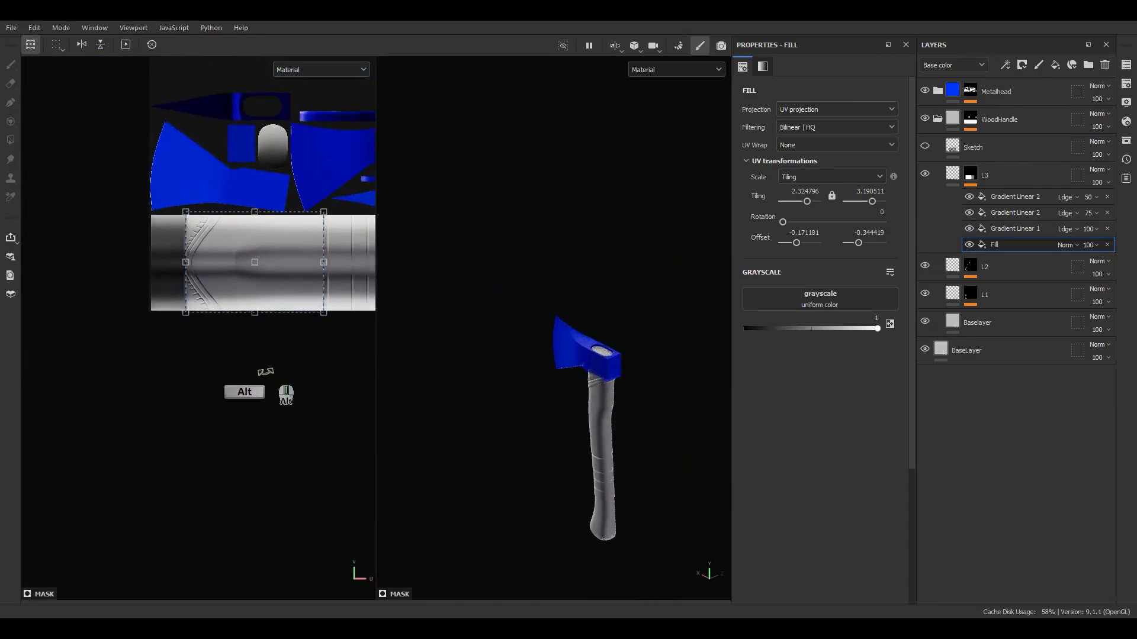
alt+middle_drag(279, 367, 151, 357)
scroll(598, 521, up, 10)
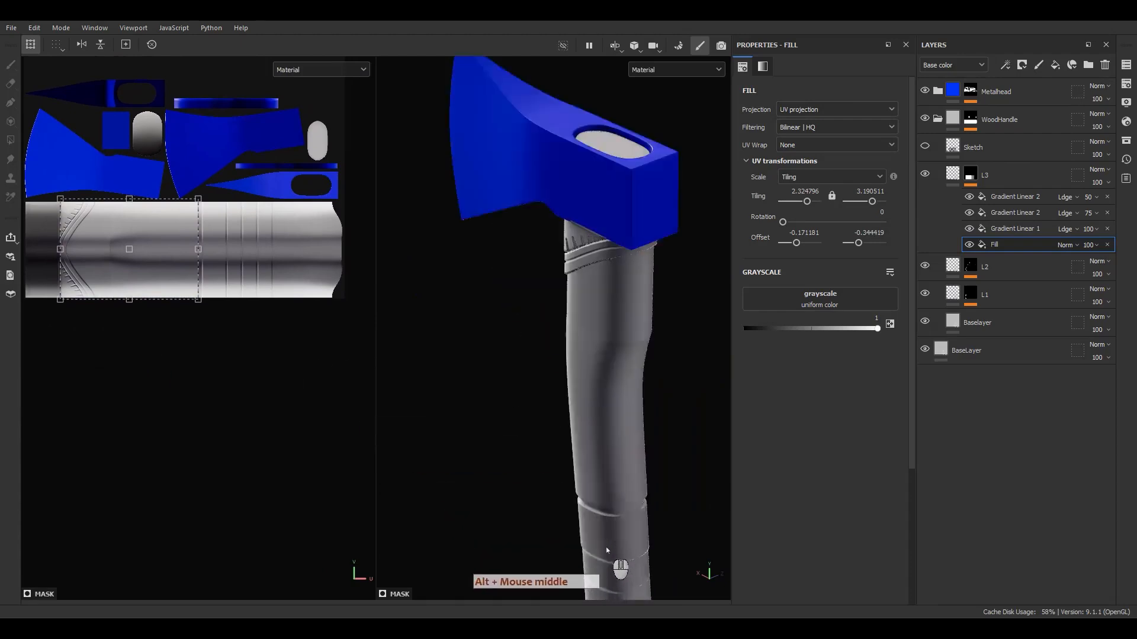
alt+middle_drag(611, 541, 590, 398)
alt+drag(590, 399, 652, 332)
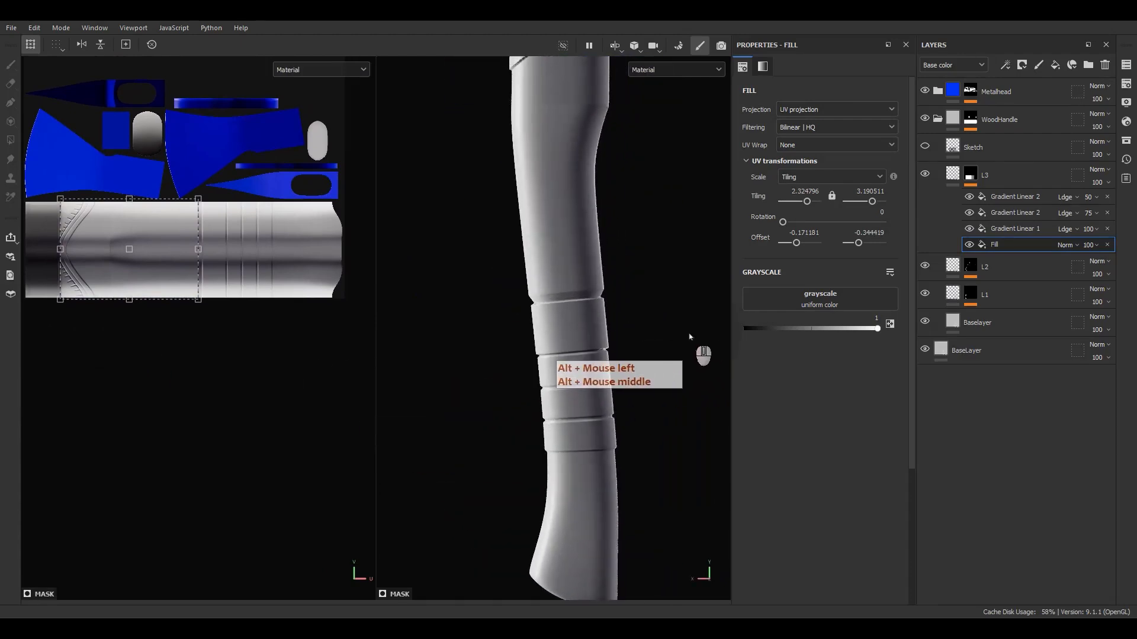
alt+click(1000, 244)
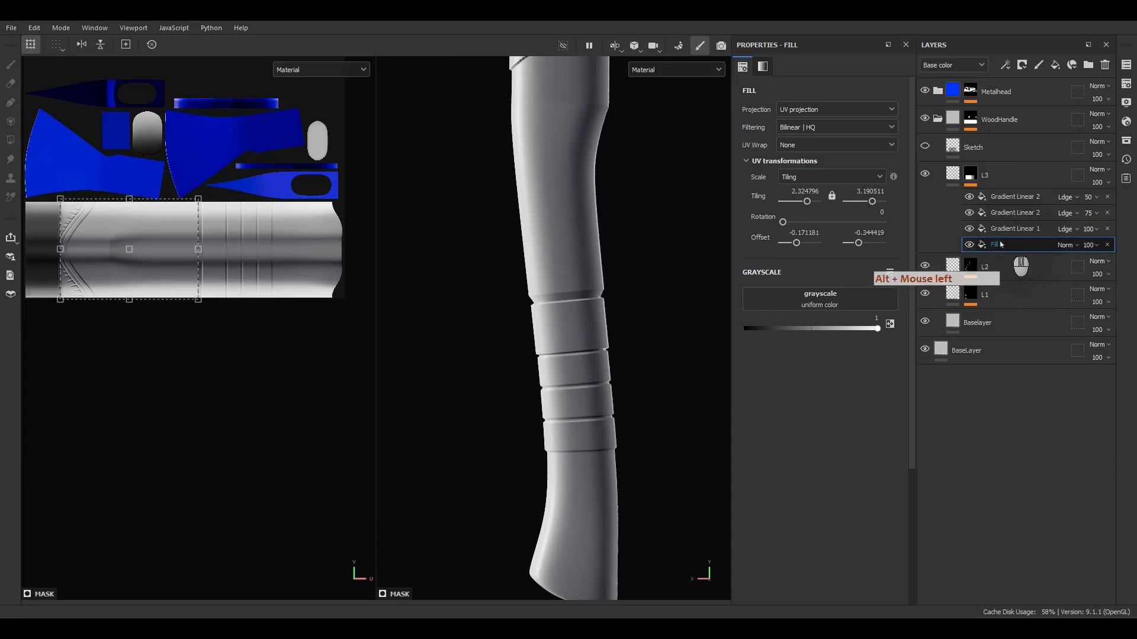
click(1020, 204)
right_click(1021, 203)
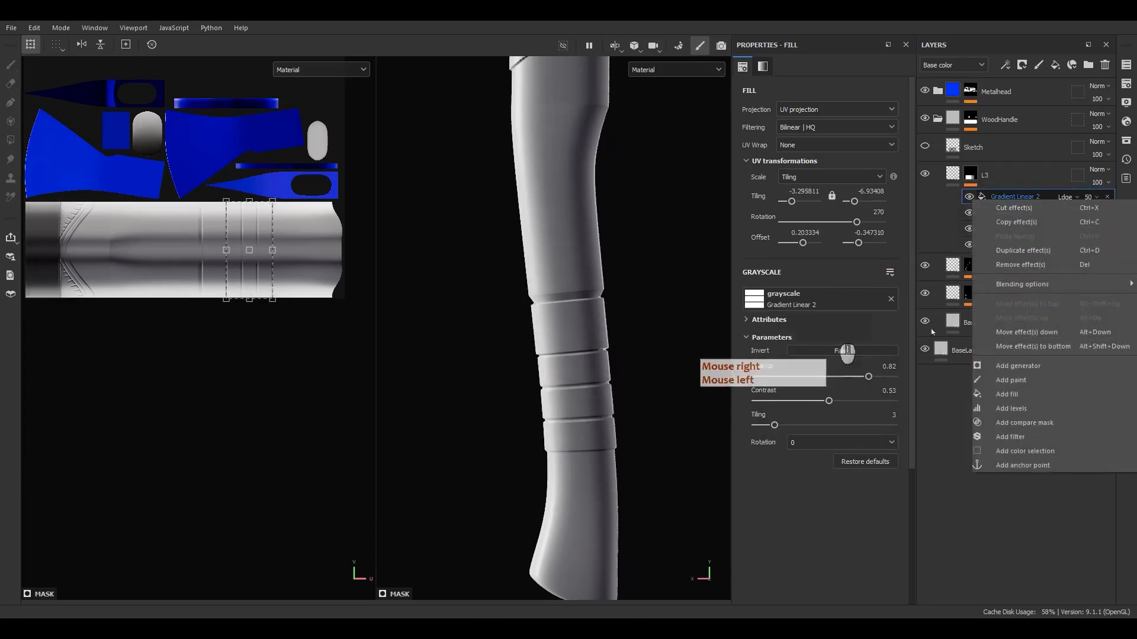
click(1011, 380)
- Draw a symmetrical vertical path stroke of size 0.5 down the widest raised band on the handle
alt+right_drag(520, 355, 578, 325)
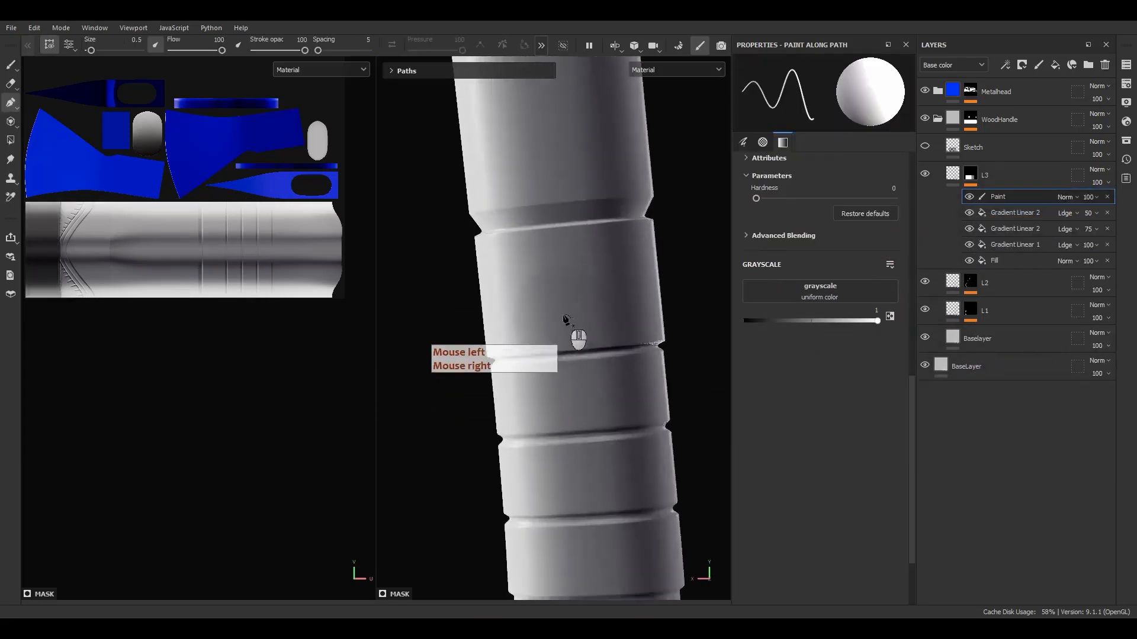
alt+middle_drag(579, 325, 540, 364)
alt+drag(540, 364, 515, 329)
alt+middle_drag(515, 330, 577, 338)
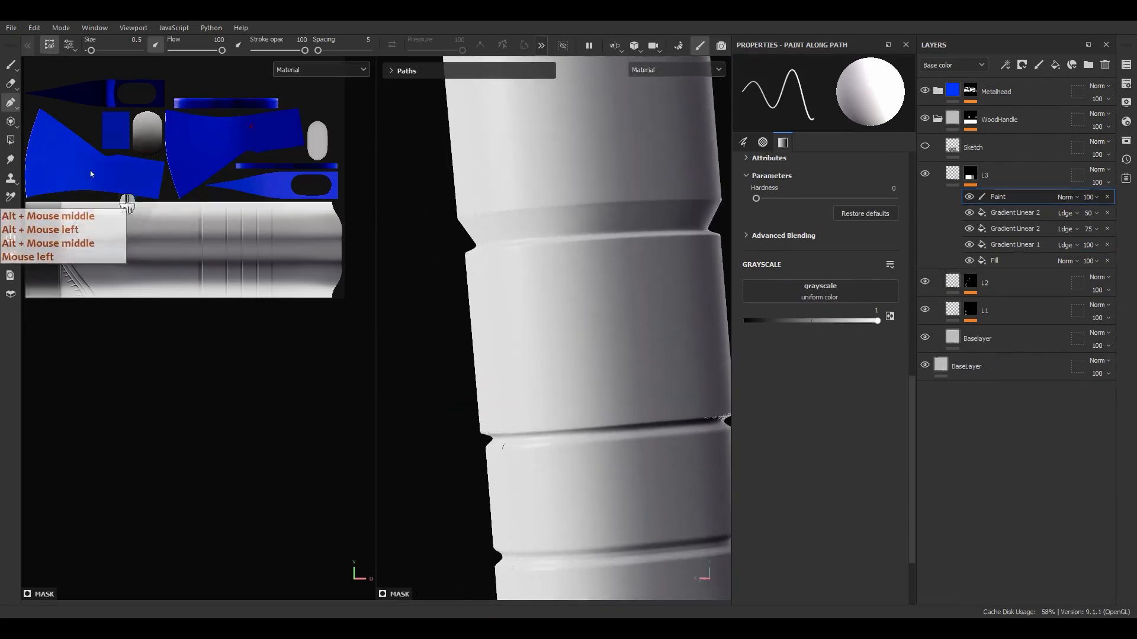
click(542, 45)
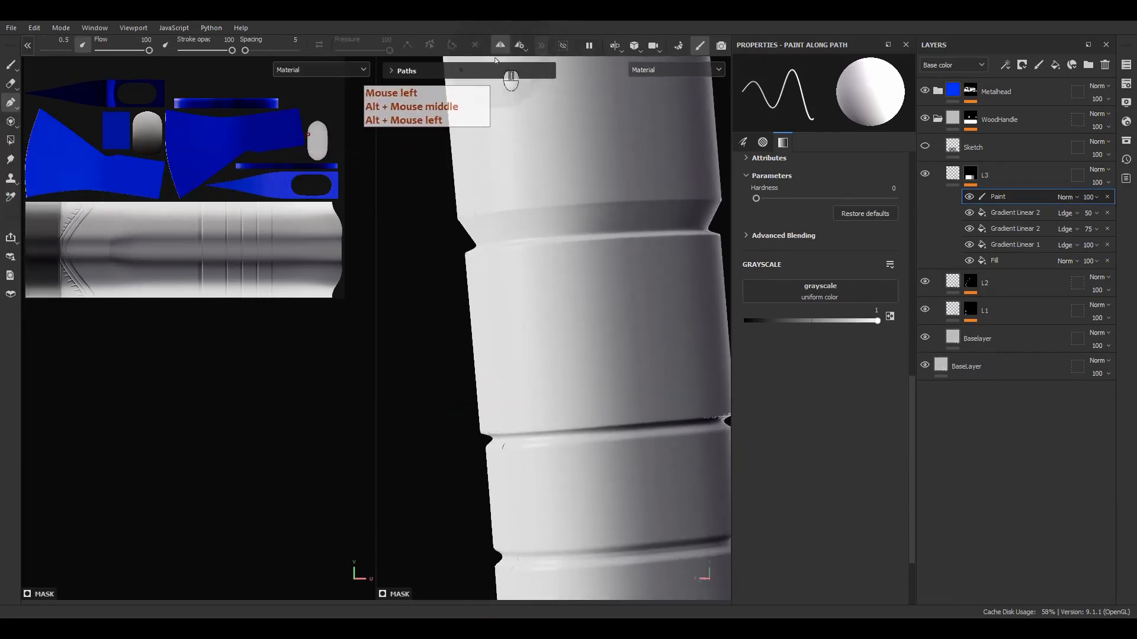
alt+drag(578, 261, 545, 317)
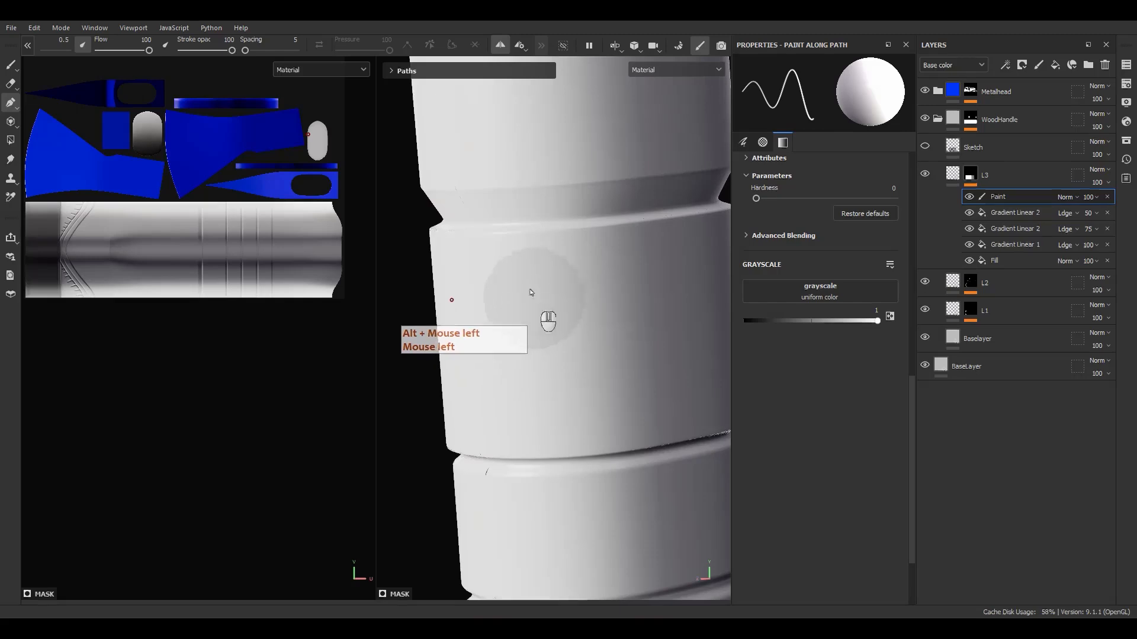
click(533, 245)
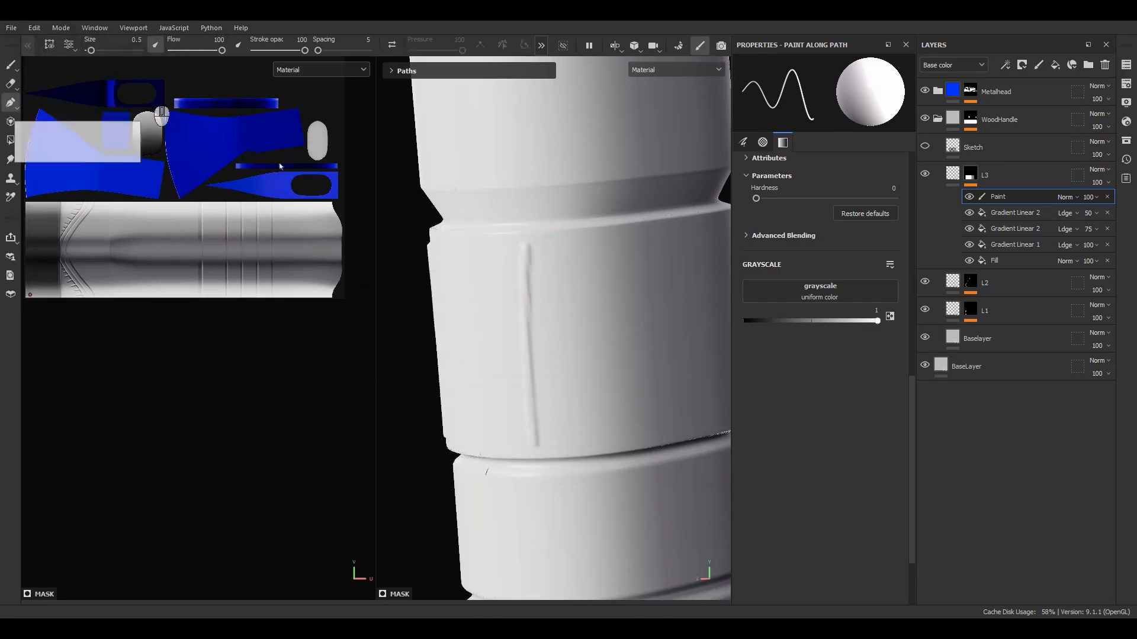
- Adjust the upper end point of the vertical path slightly and set the brush size to 2
mouse_move(518, 278)
alt+mouse_down()
mouse_move(569, 256)
mouse_move(404, 272)
alt+mouse_up()
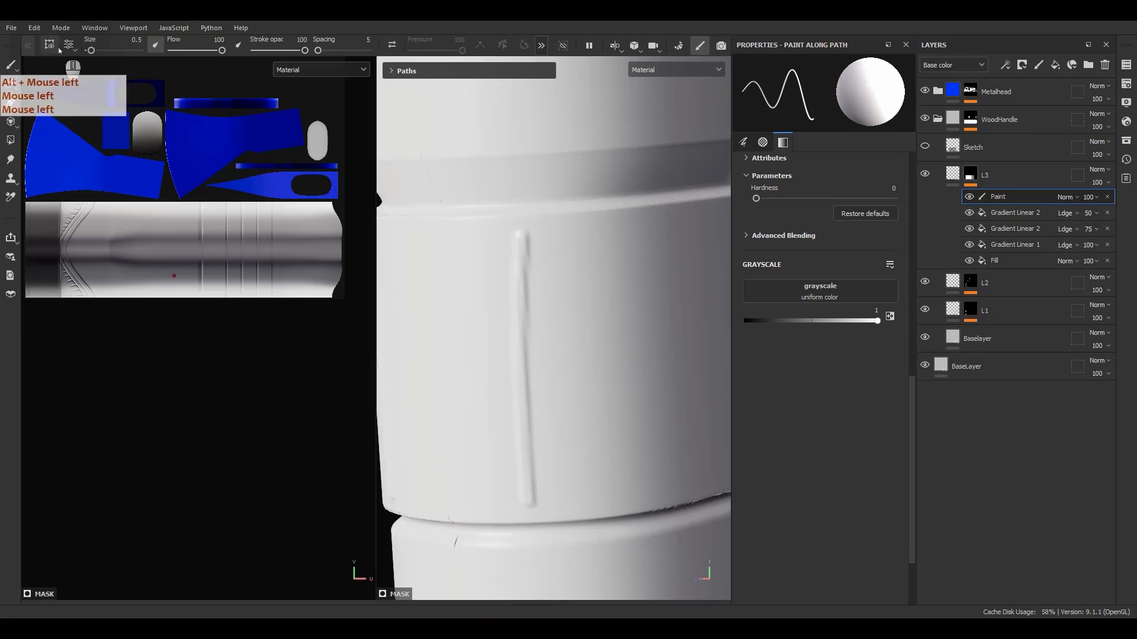
click(523, 235)
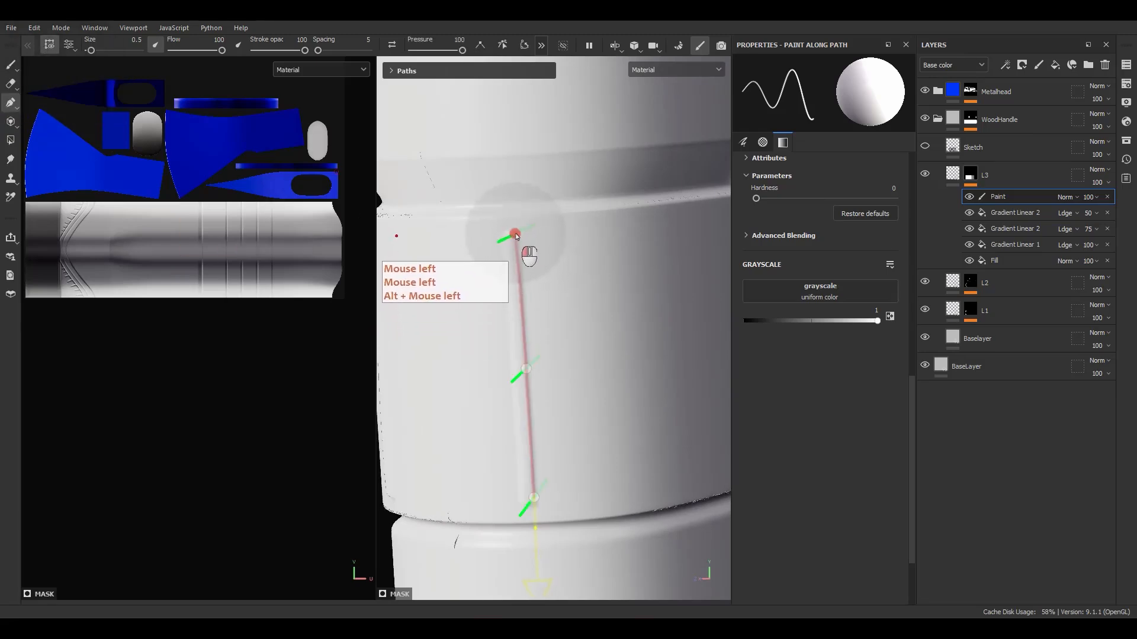
drag(520, 238, 521, 238)
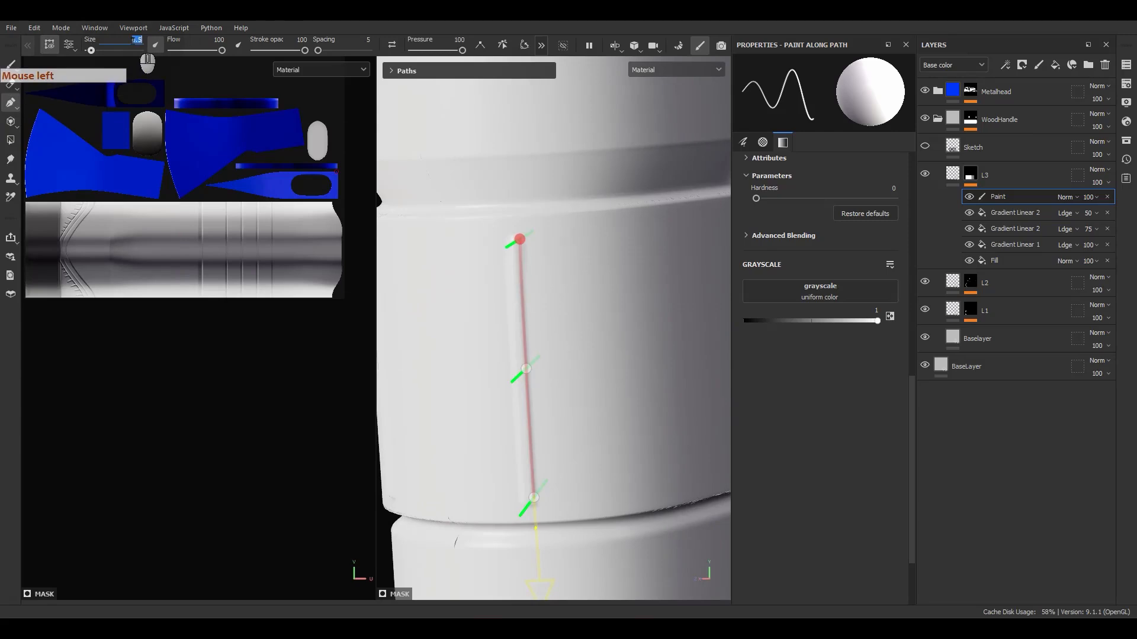
text(2)
key(Return)
- Taper the stroke by setting the pressure to 5 at its upper and lower end points
alt+drag(524, 320, 507, 254)
click(474, 37)
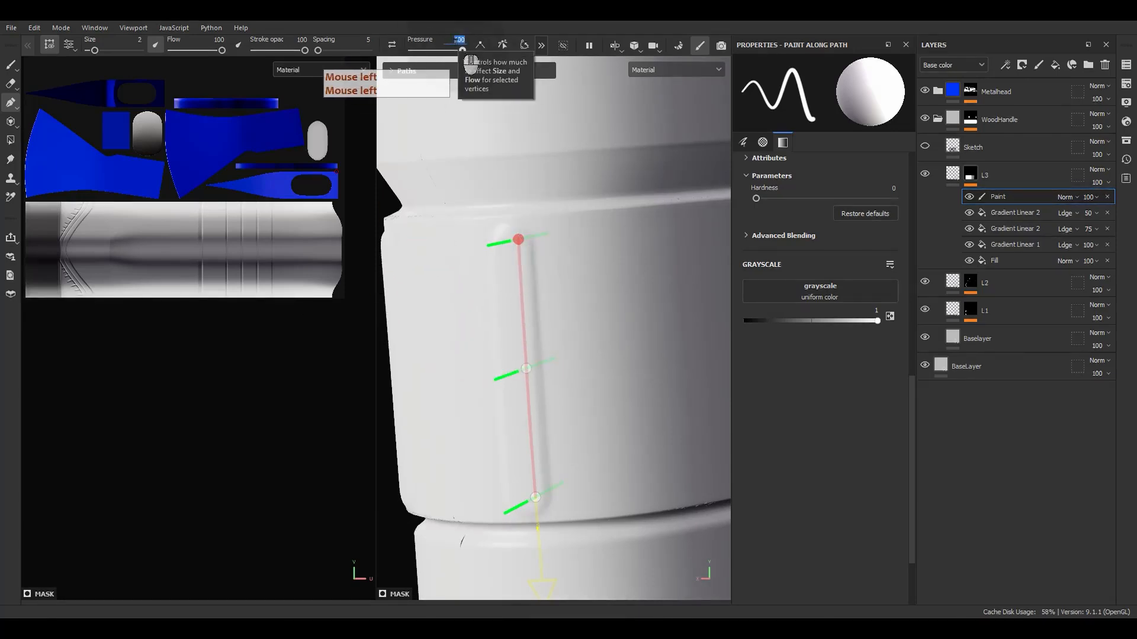
text(5)
key(Return)
click(536, 498)
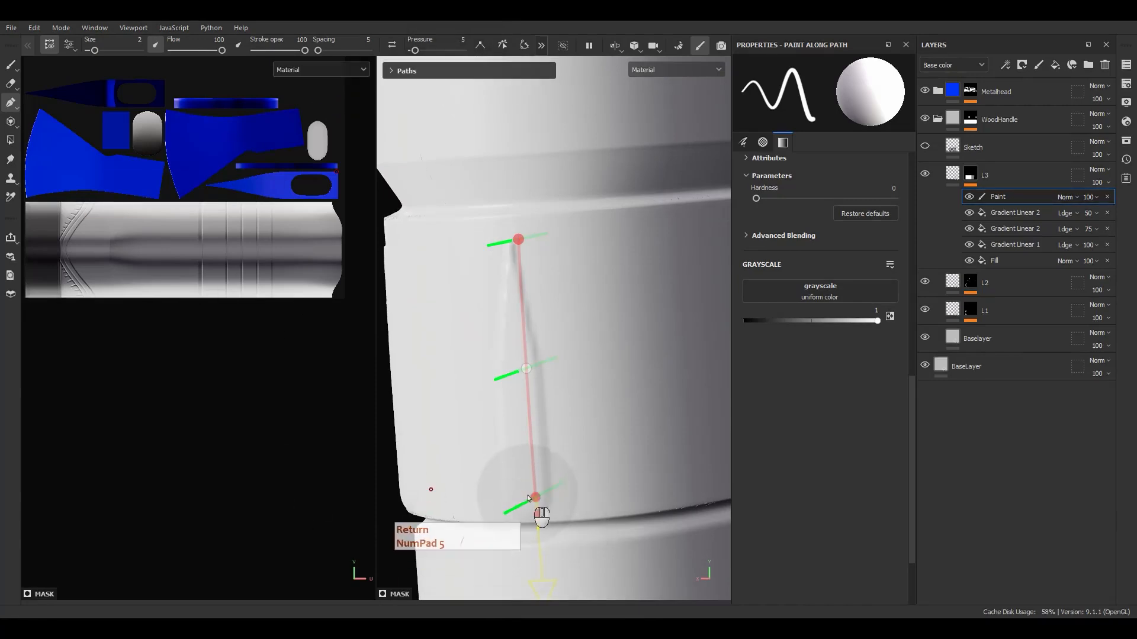
click(459, 38)
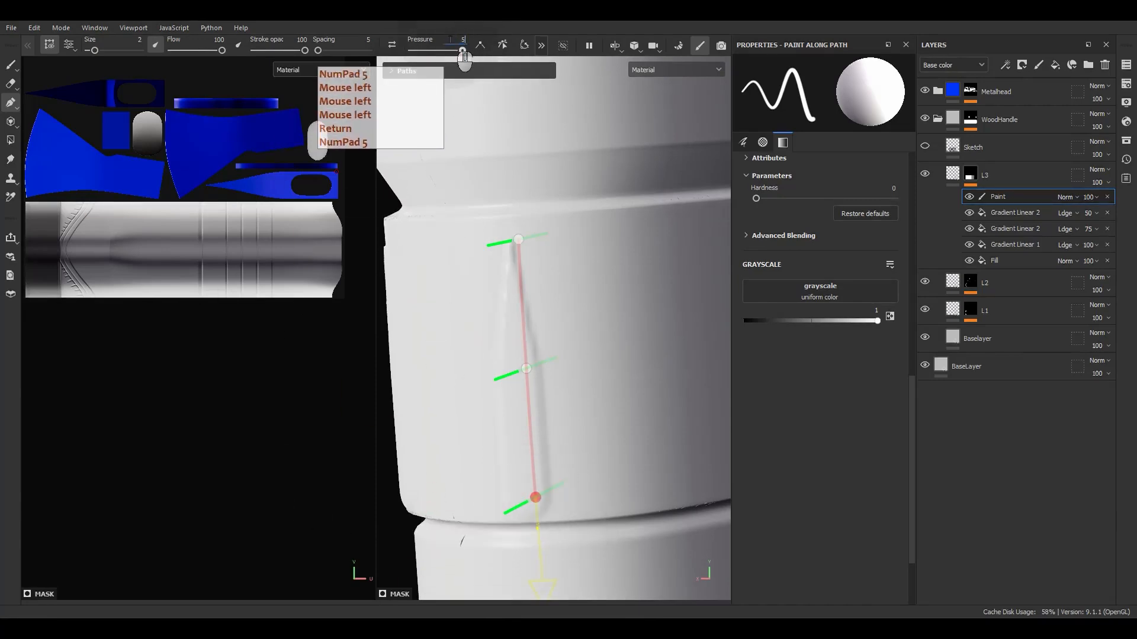
- Set the stroke's brush size to 1 and select its middle point
alt+drag(586, 291, 614, 309)
drag(527, 369, 530, 372)
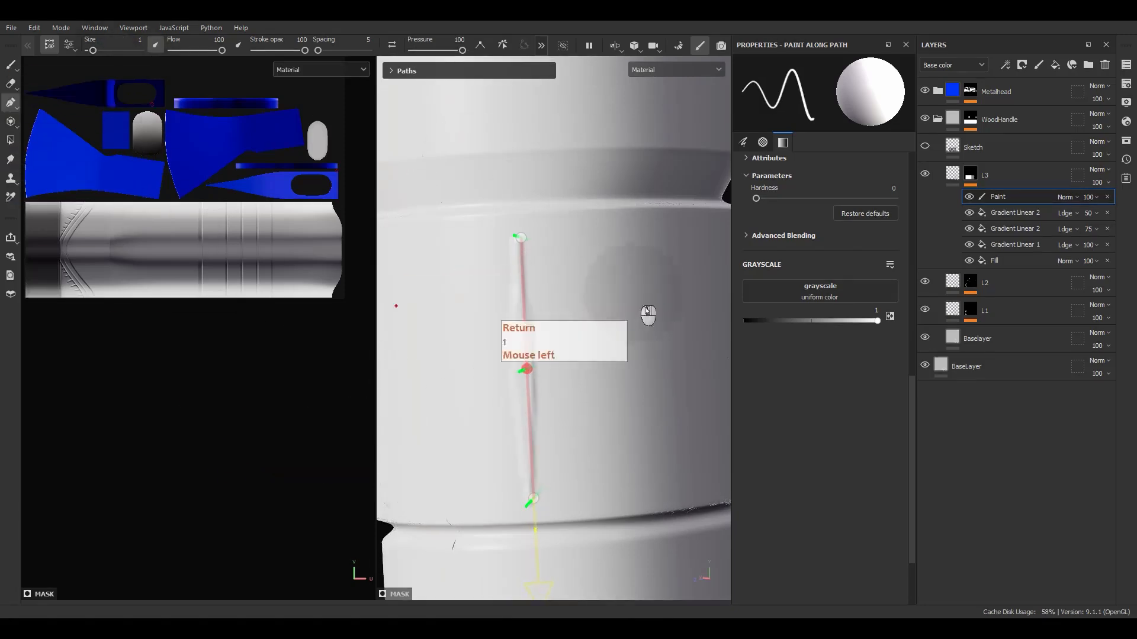
alt+drag(633, 296, 614, 317)
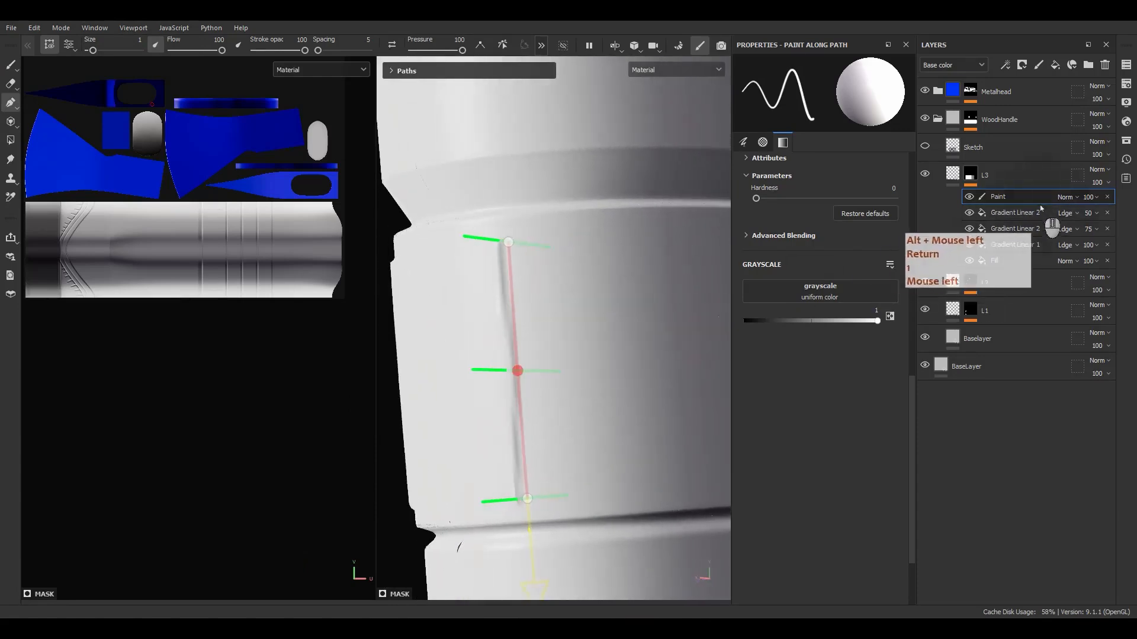
- Set the Paint effect's blending mode to Subtract and its opacity to 60
click(1066, 197)
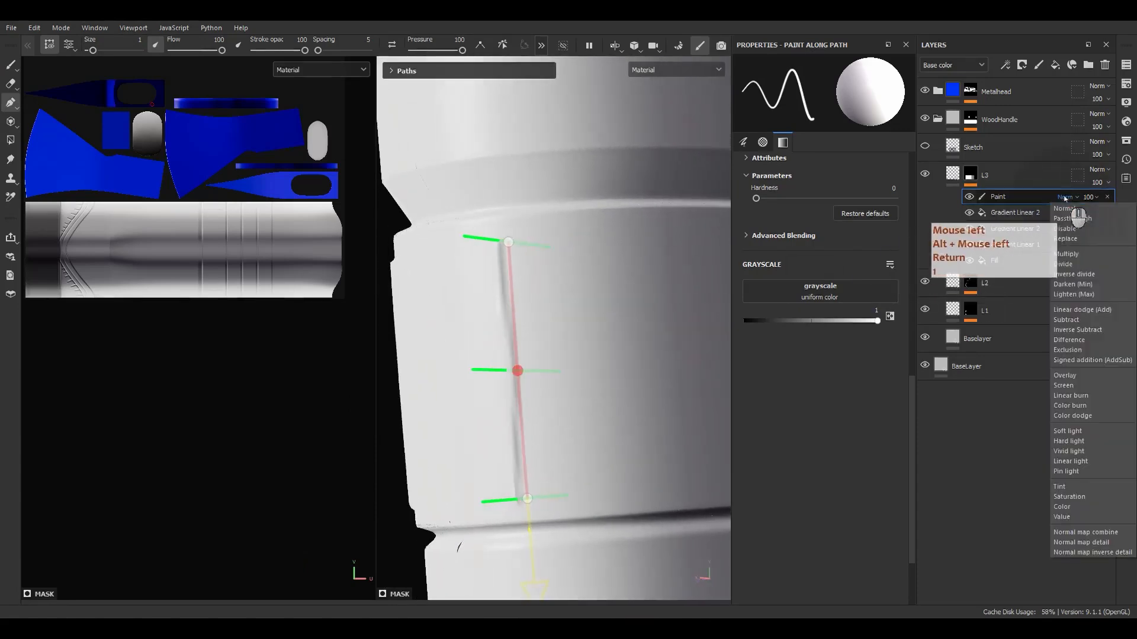
click(1065, 320)
mouse_move(586, 393)
alt+mouse_down()
mouse_move(674, 355)
mouse_move(642, 278)
mouse_move(565, 366)
mouse_move(581, 412)
mouse_move(666, 378)
alt+mouse_up()
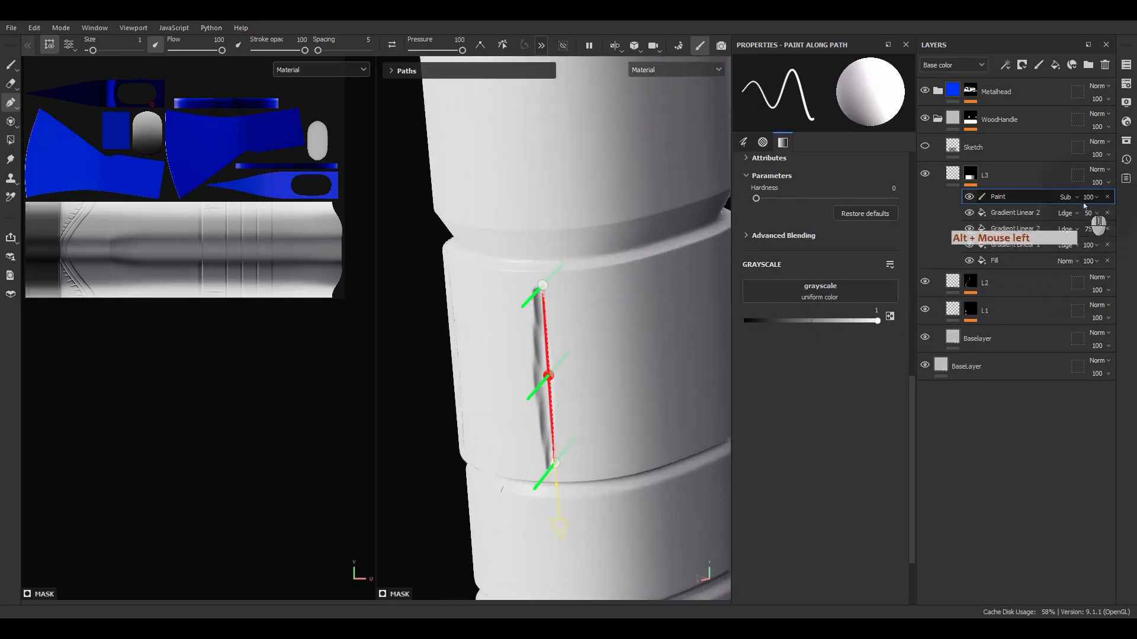
click(1125, 208)
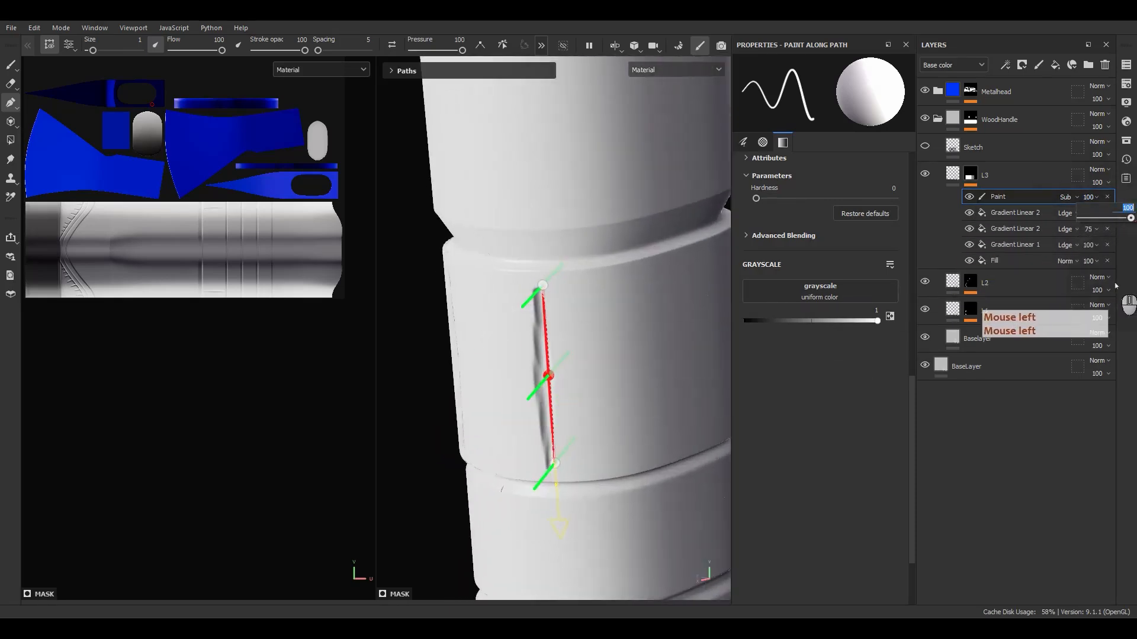
alt+drag(609, 368, 579, 375)
- Rotate the environment lighting and draw a second vertical groove beside the first one on the widest band
shift+right_drag(585, 403, 650, 393)
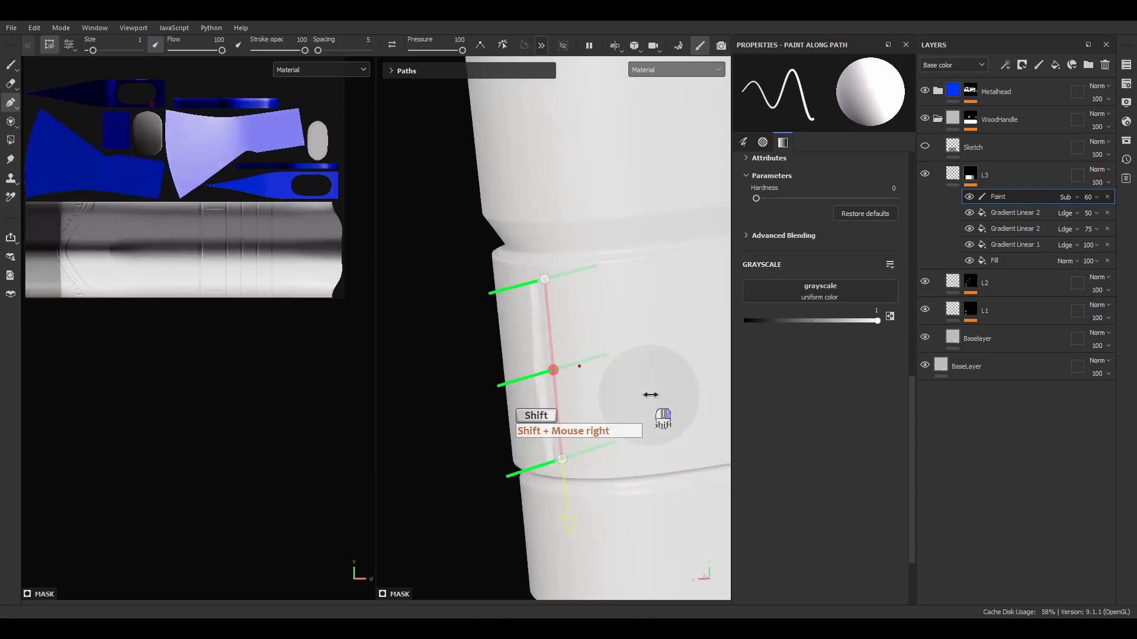
alt+drag(650, 394, 589, 386)
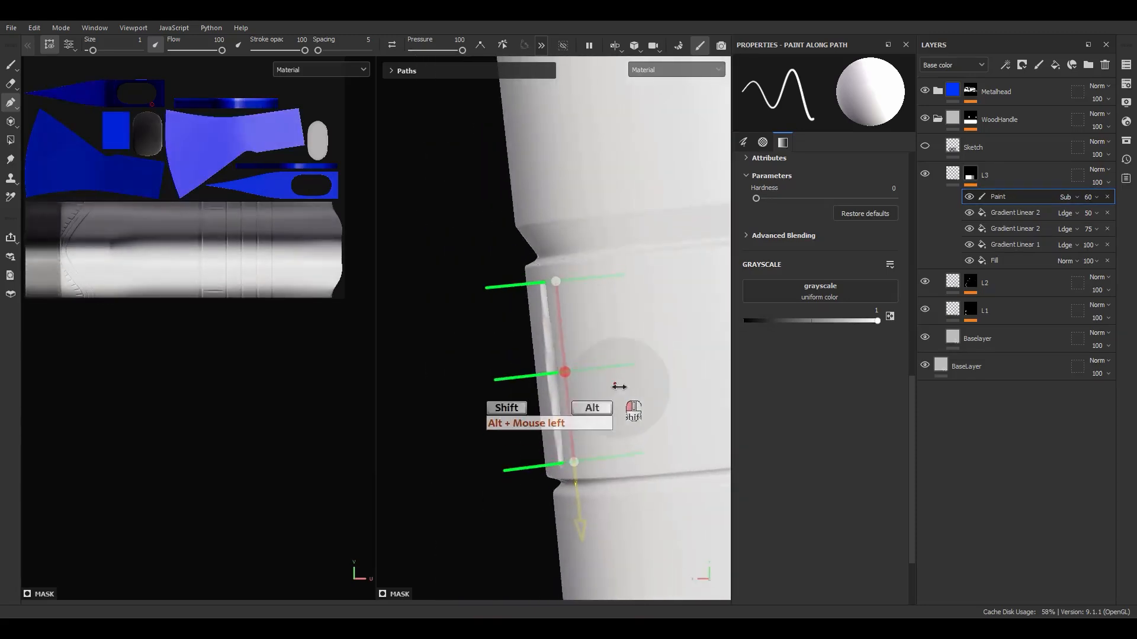
alt+middle_drag(589, 386, 510, 285)
key(Escape)
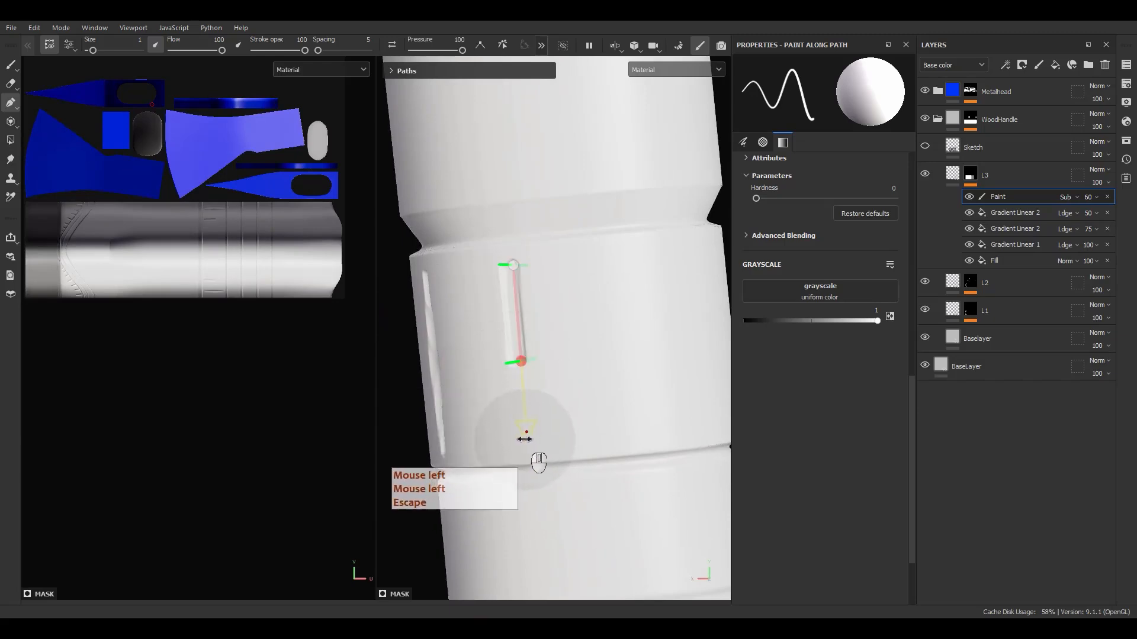
key(Escape)
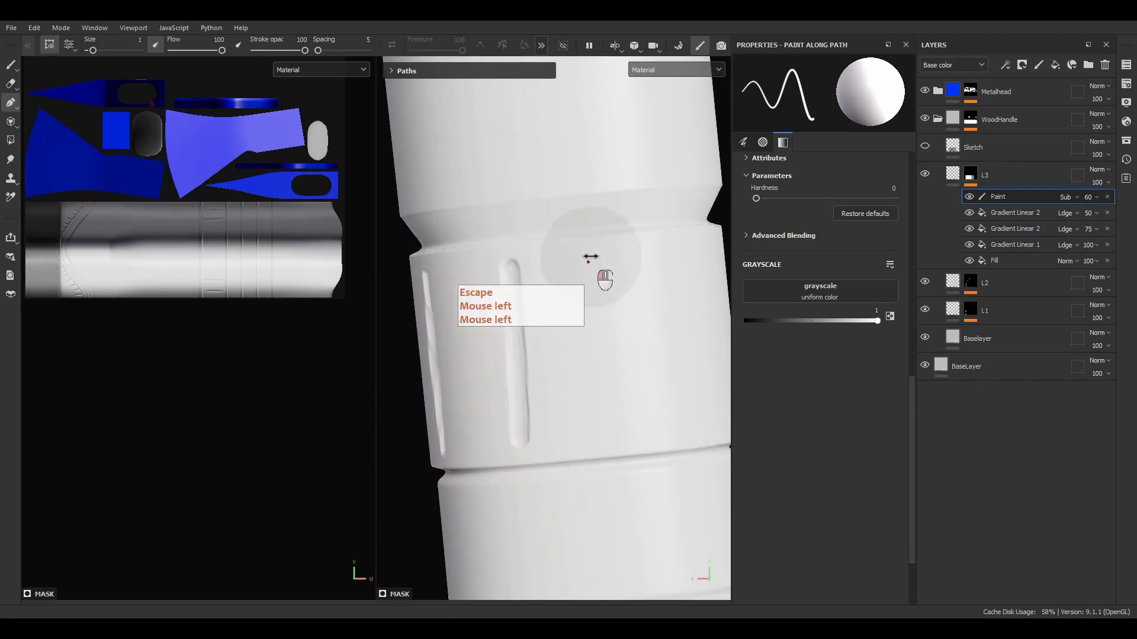
- Draw the third and fourth vertical grooves around the band, evenly spaced and matching the length of the others
click(590, 257)
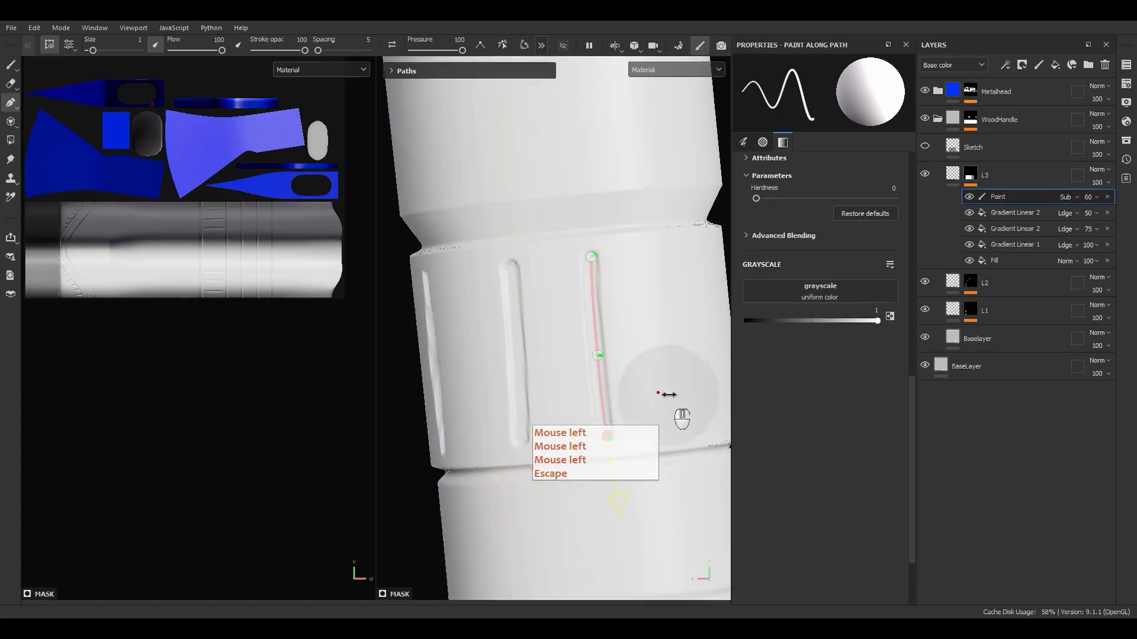
alt+drag(669, 394, 616, 394)
alt+middle_drag(616, 394, 565, 393)
alt+drag(565, 393, 574, 317)
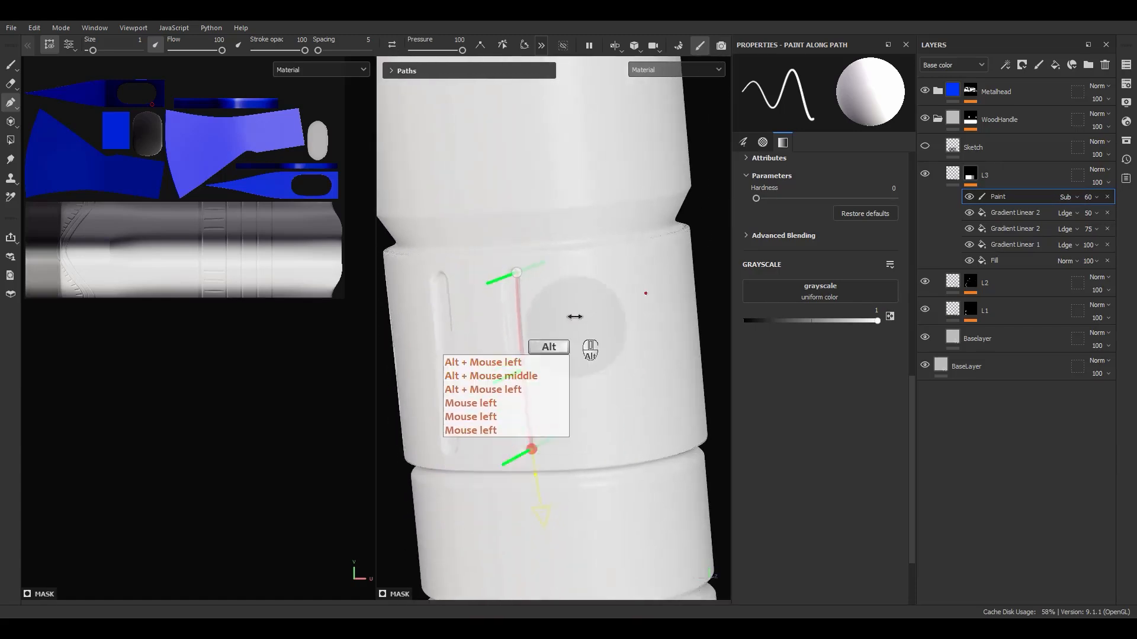
click(584, 267)
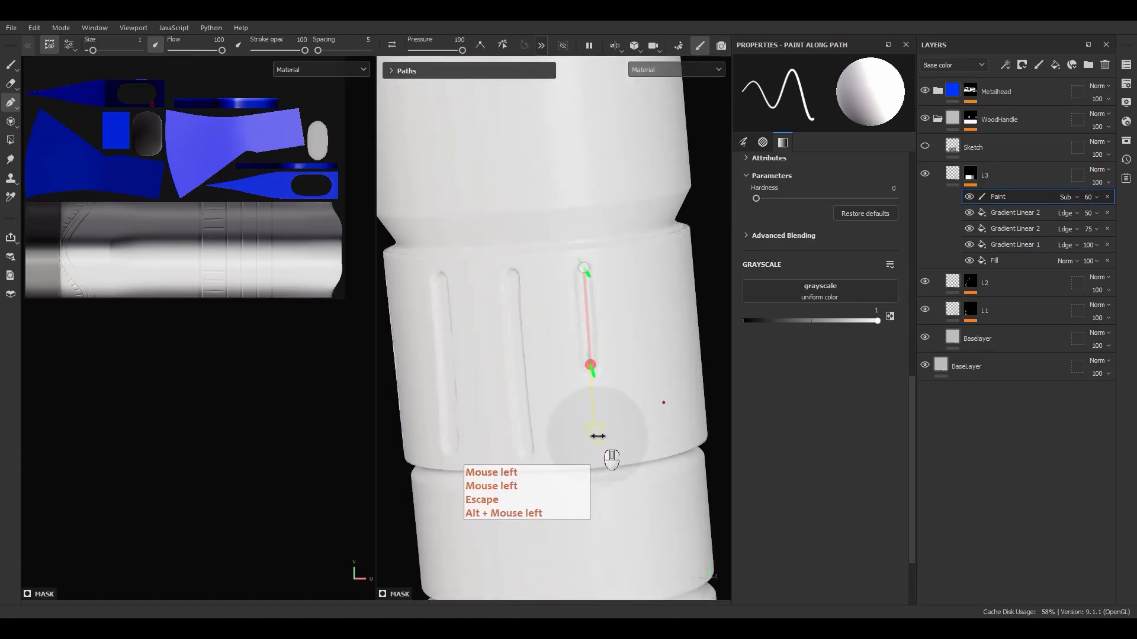
alt+drag(591, 437, 598, 388)
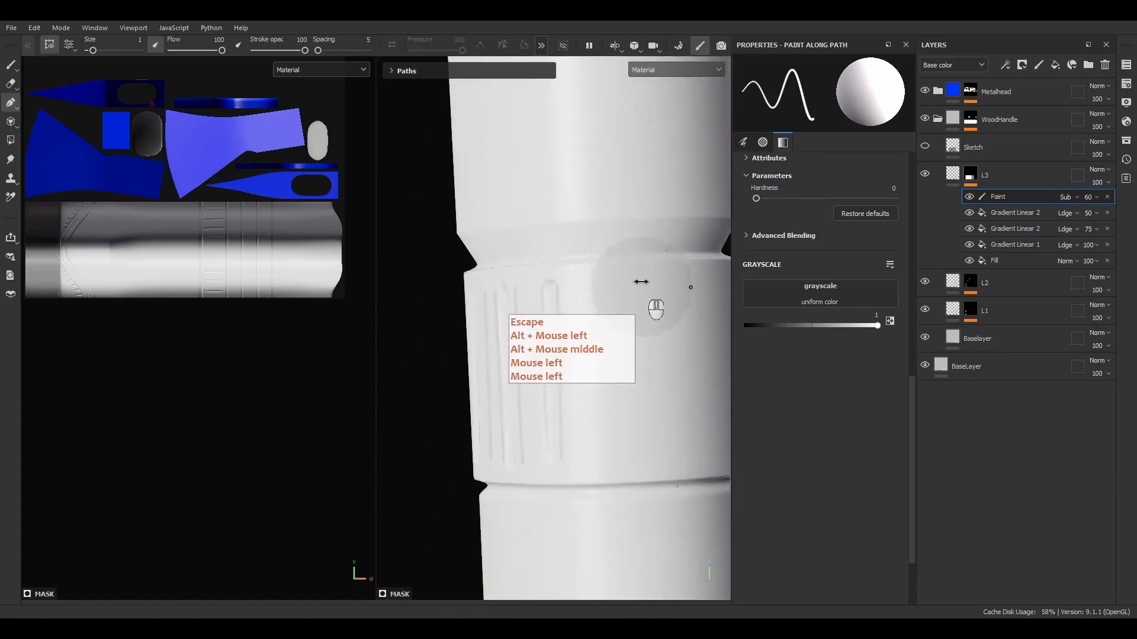
- Draw a fifth three-point vertical groove on the band, near the handle's symmetry plane
click(621, 278)
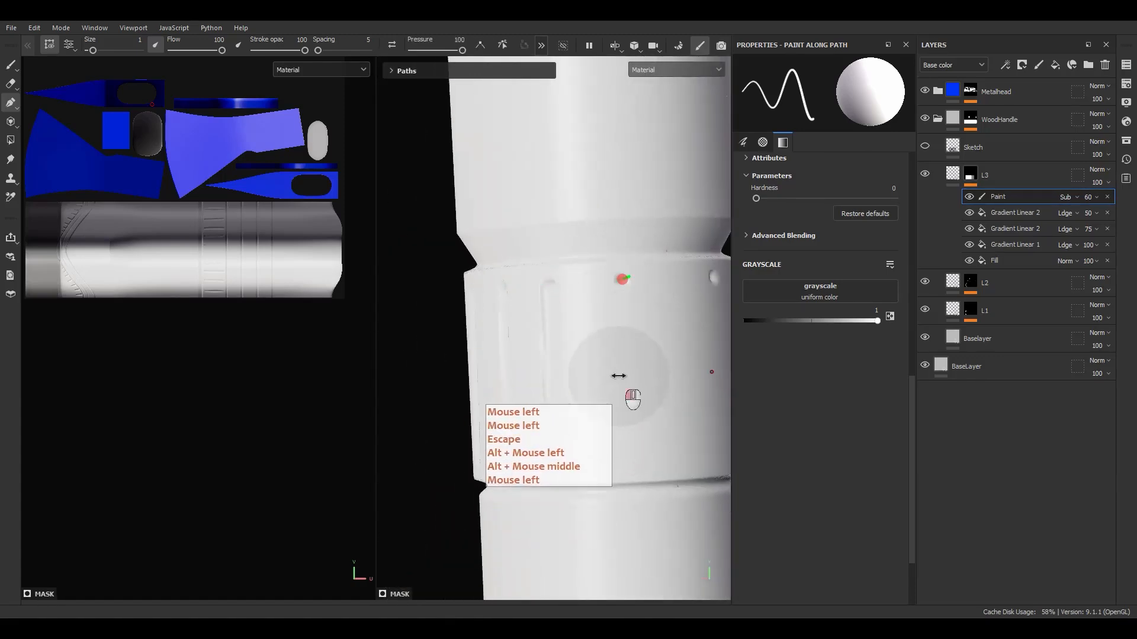
click(622, 453)
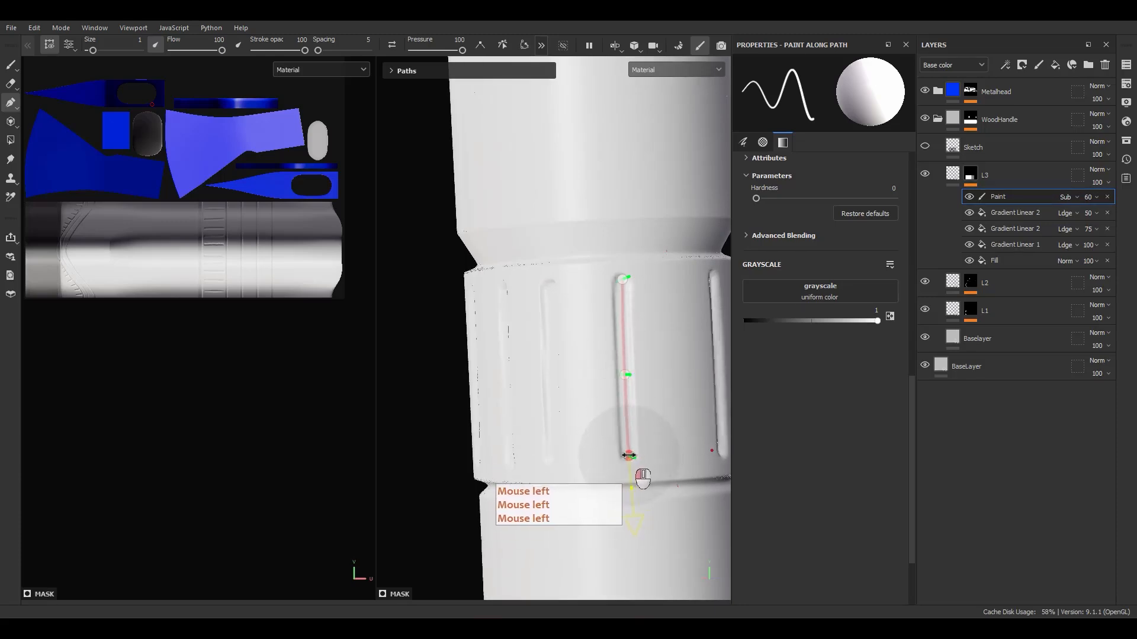
alt+drag(627, 455, 647, 431)
alt+middle_drag(647, 431, 642, 393)
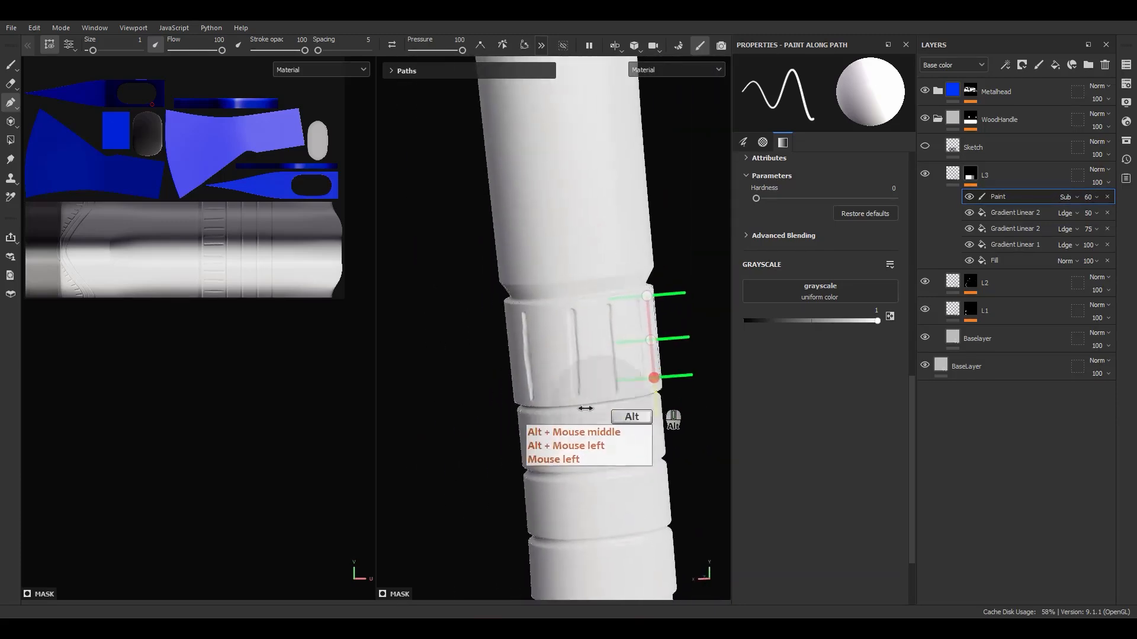
- Taper a vertical groove on the widest band by setting the pressure of its path's two end points to 5
alt+drag(642, 393, 580, 373)
key(Escape)
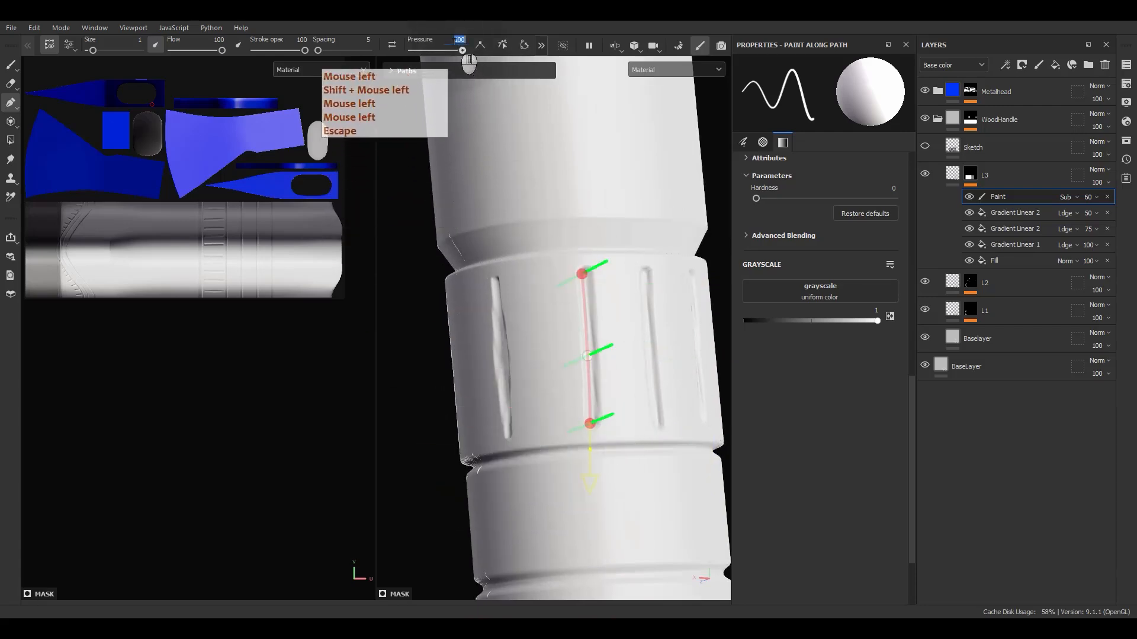
key(Return)
key(KP_5)
alt+drag(651, 349, 631, 355)
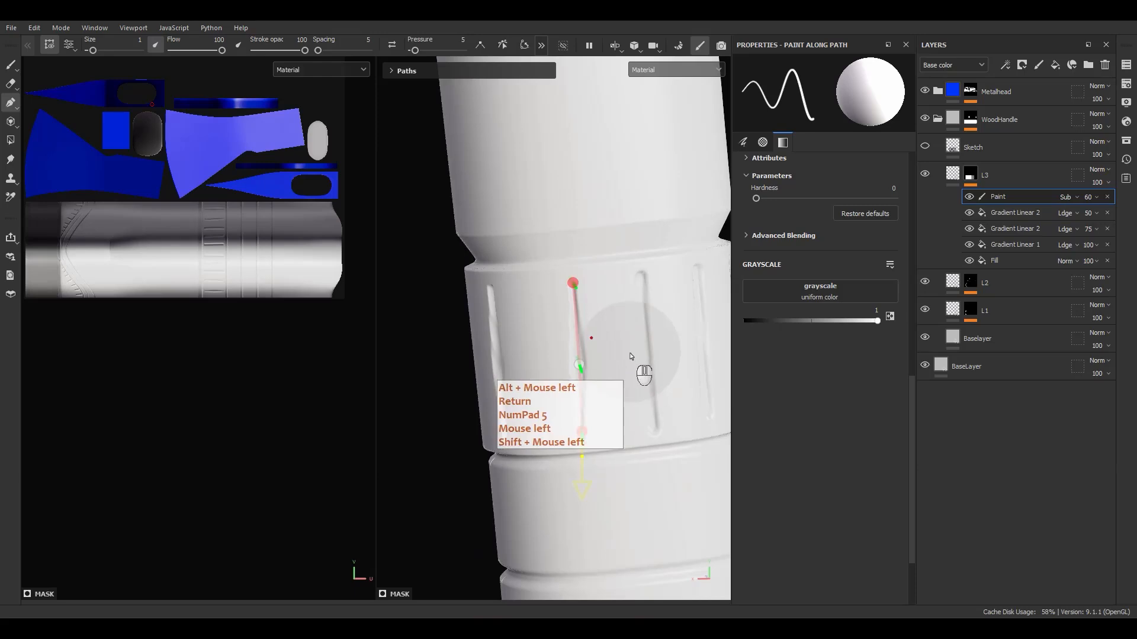
- Select the end points of the neighbouring groove's path and set their pressure to 5
click(638, 275)
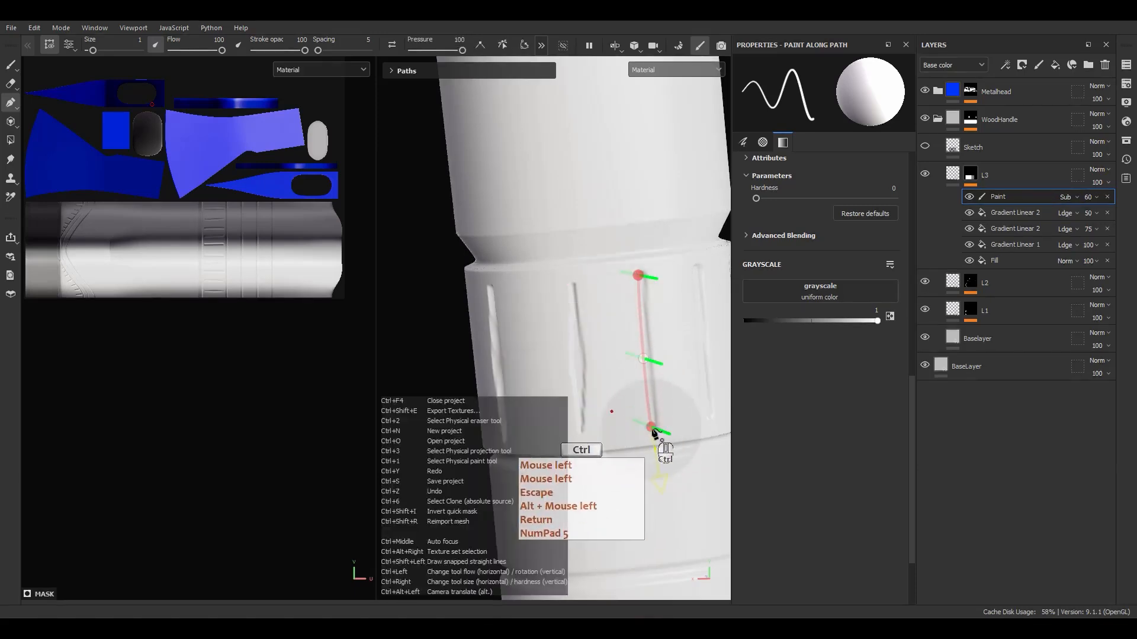
ctrl+click(650, 427)
click(451, 40)
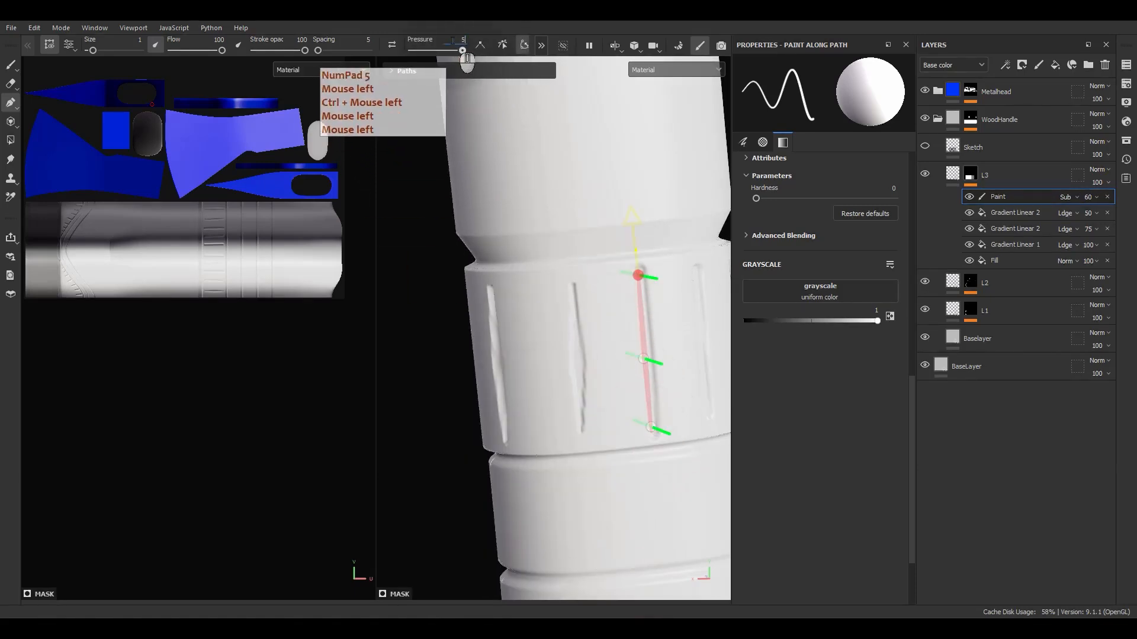
key(Return)
alt+middle_drag(562, 388, 551, 360)
alt+drag(551, 360, 582, 345)
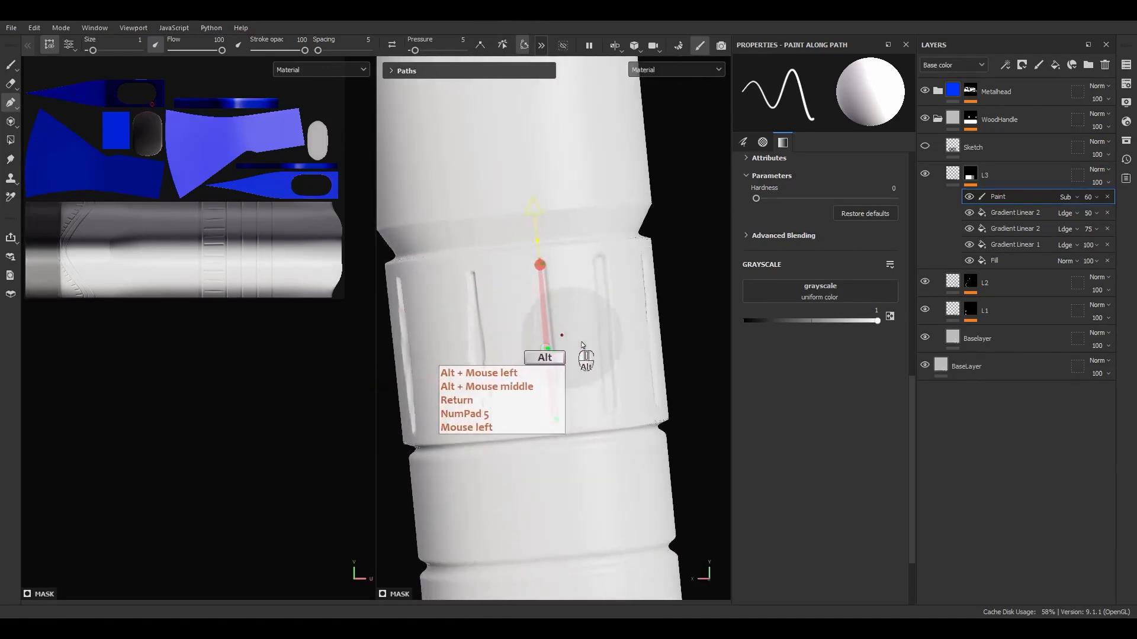
alt+drag(612, 388, 609, 392)
- Try to pull the middle point of this groove's path sideways, and undo the change
click(548, 357)
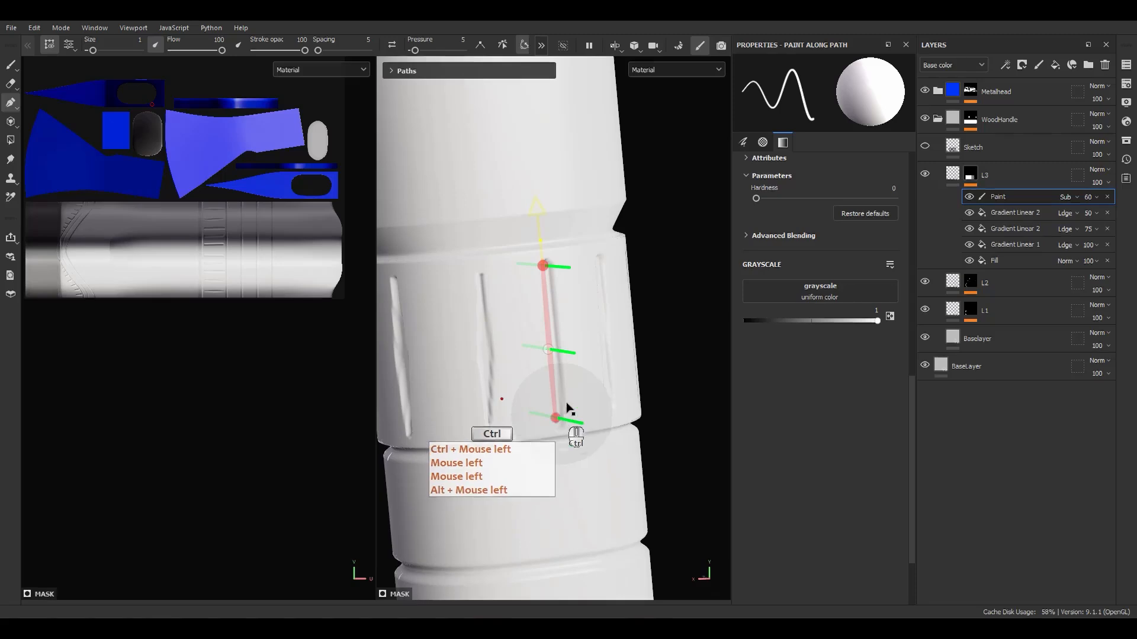
ctrl+click(549, 351)
alt+drag(549, 351, 483, 325)
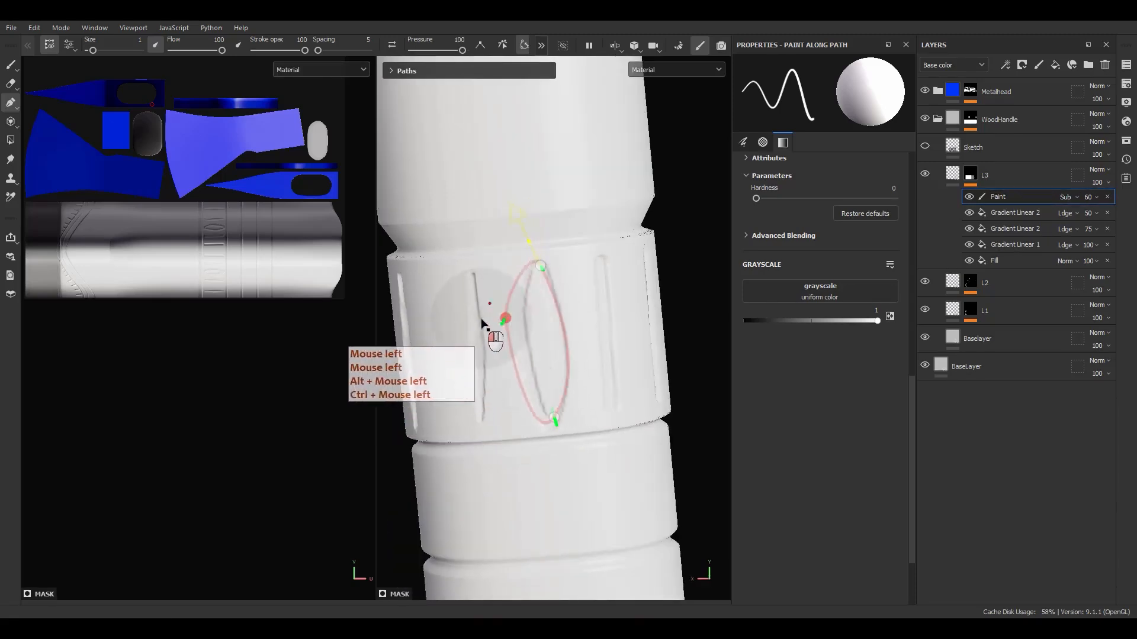
key(ctrl+z)
click(463, 381)
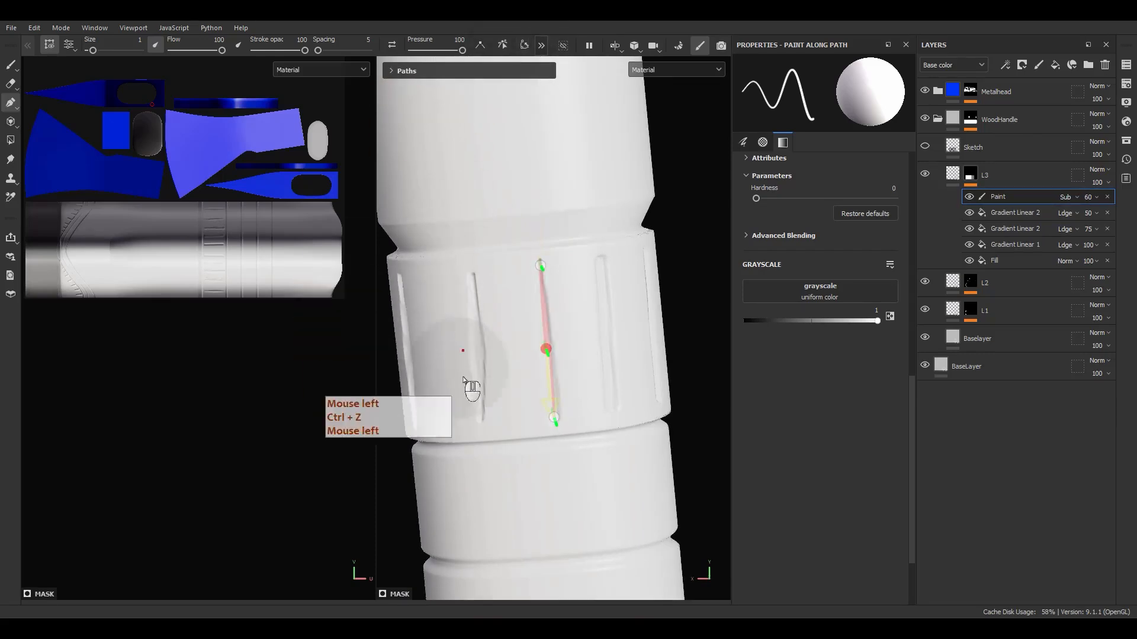
drag(463, 381, 642, 325)
key(Escape)
- Taper the next groove around the band by setting the pressure of its upper and lower path points to 5
click(641, 326)
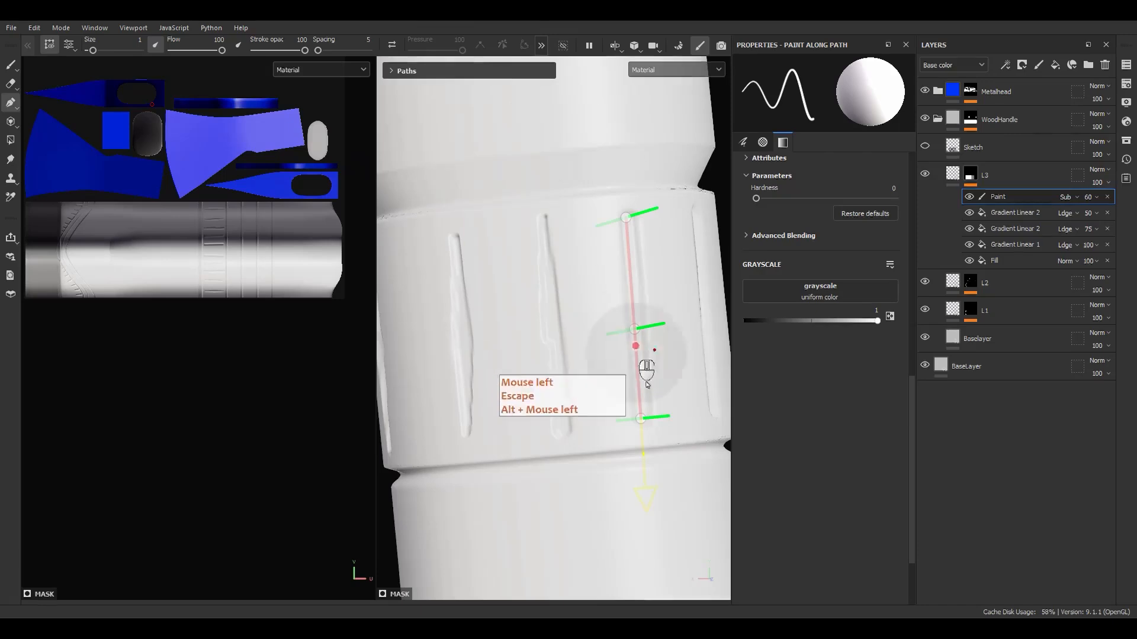
click(640, 418)
ctrl+click(626, 217)
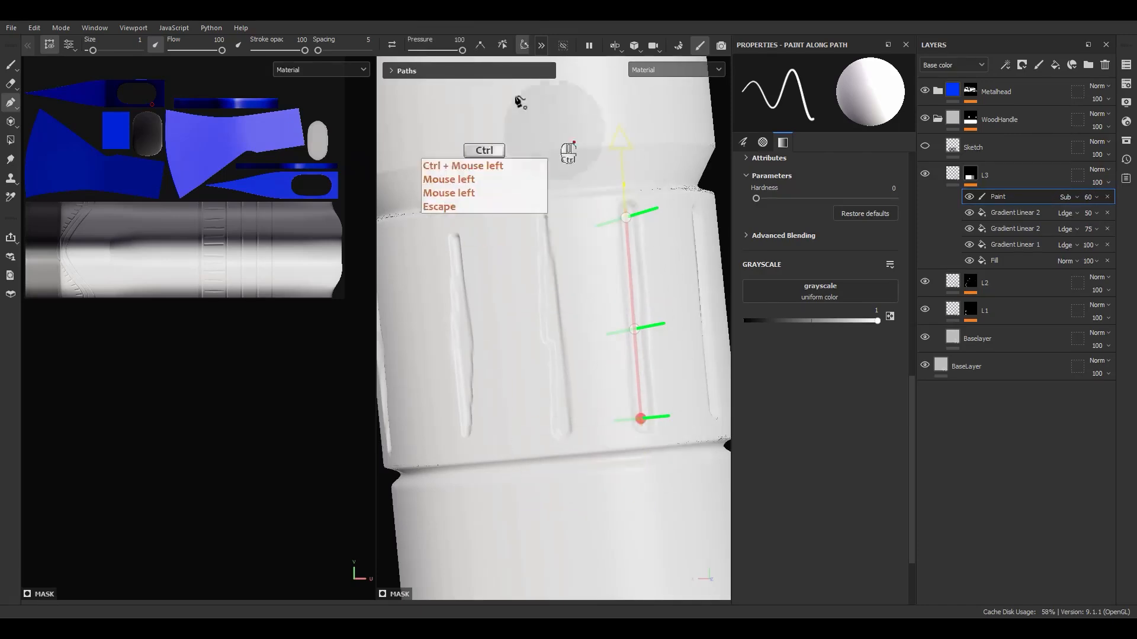
click(457, 50)
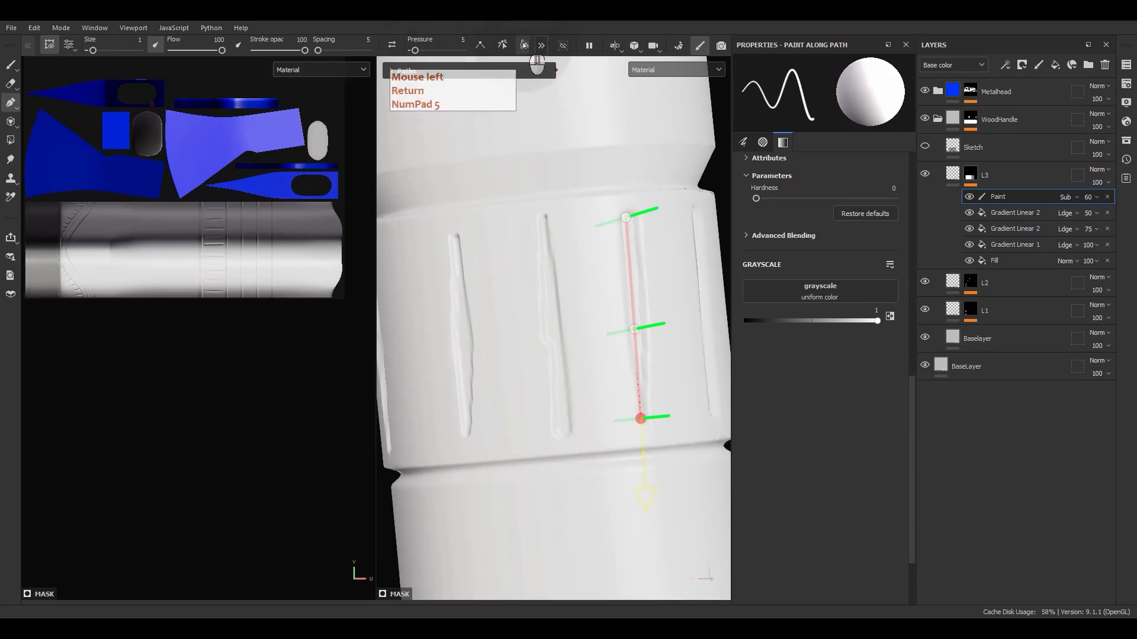
click(626, 217)
shift+click(641, 419)
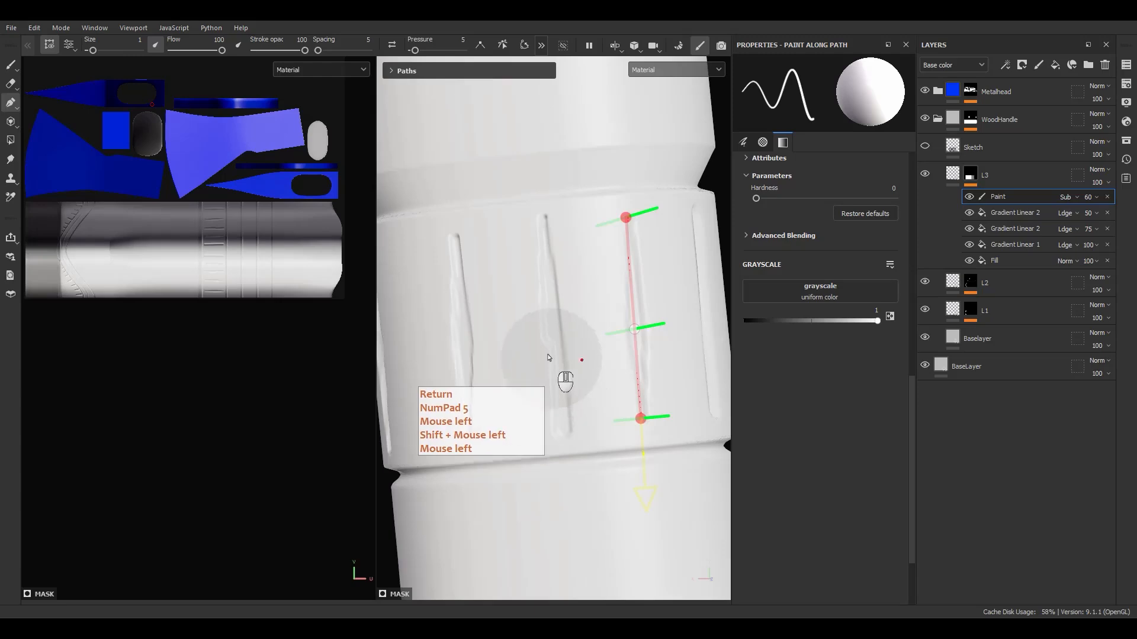
key(Escape)
- Select the adjacent groove's path, undo the mistaken point edit, and set both its end points to a pressure of 5
click(561, 335)
mouse_move(557, 335)
mouse_down()
mouse_move(519, 330)
mouse_move(499, 237)
mouse_move(541, 241)
mouse_move(511, 235)
mouse_up()
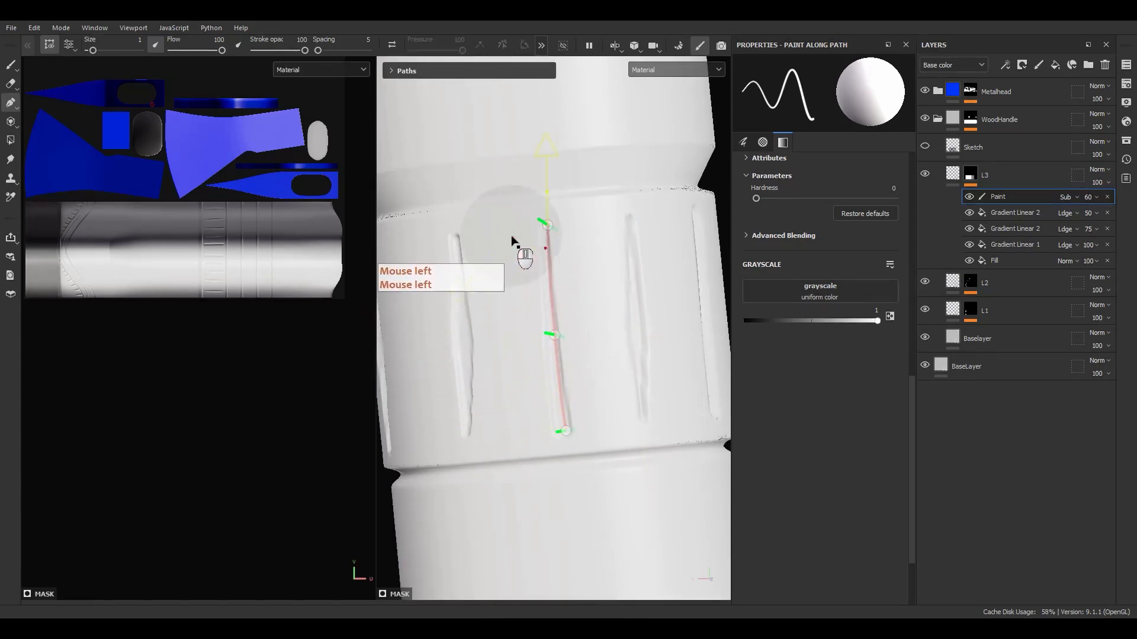
key(Delete)
click(547, 225)
ctrl+click(565, 431)
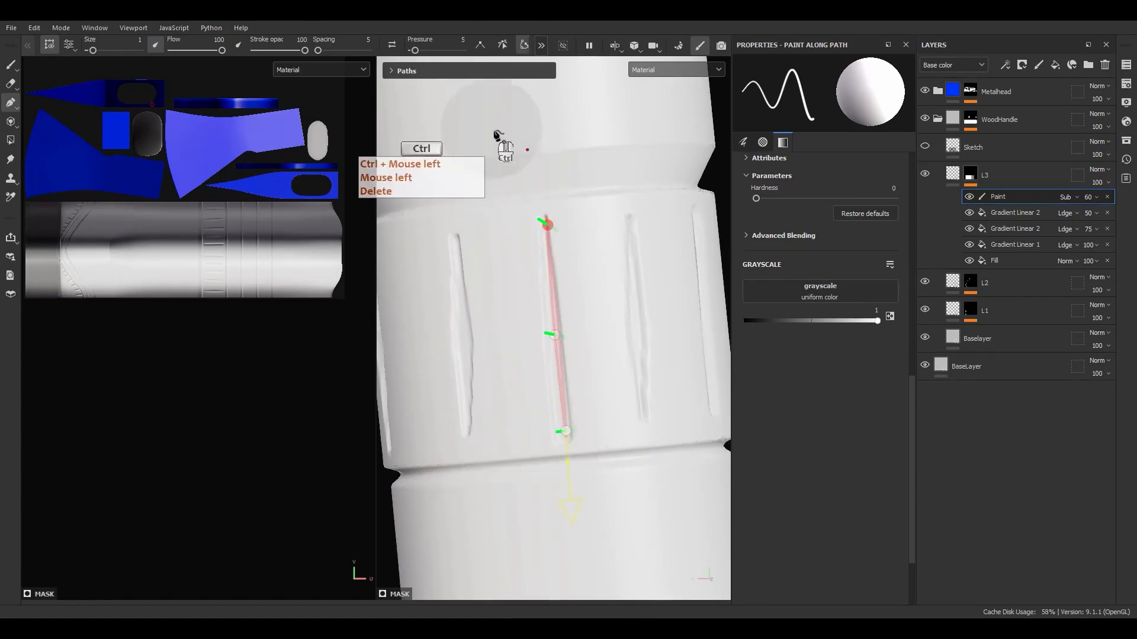
key(ctrl+z)
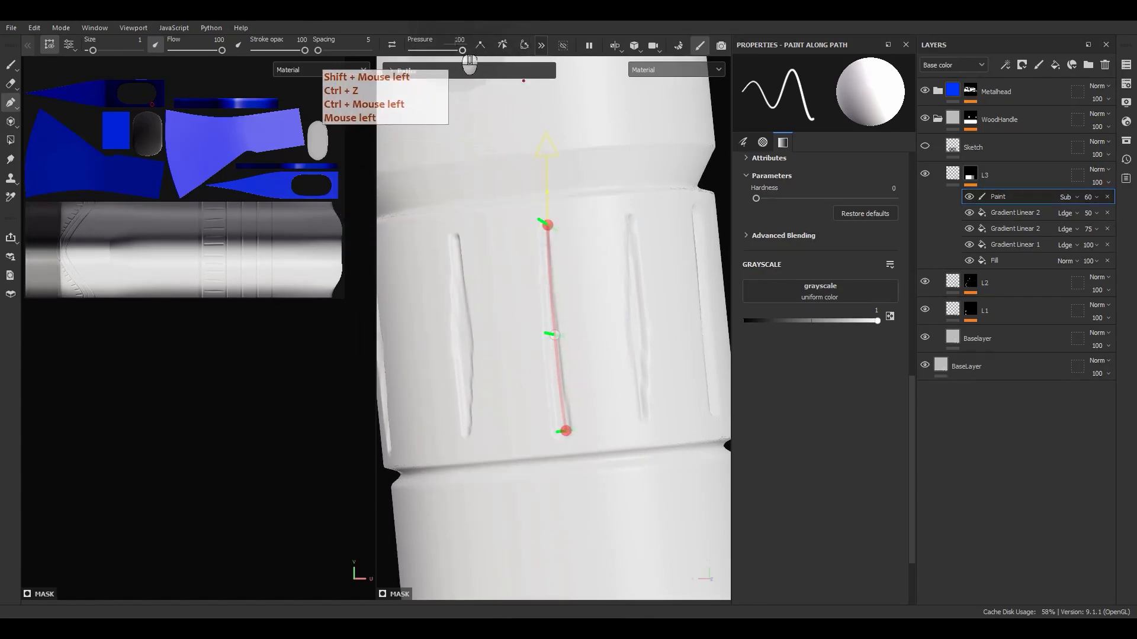
click(453, 40)
key(Return)
alt+drag(566, 370, 613, 380)
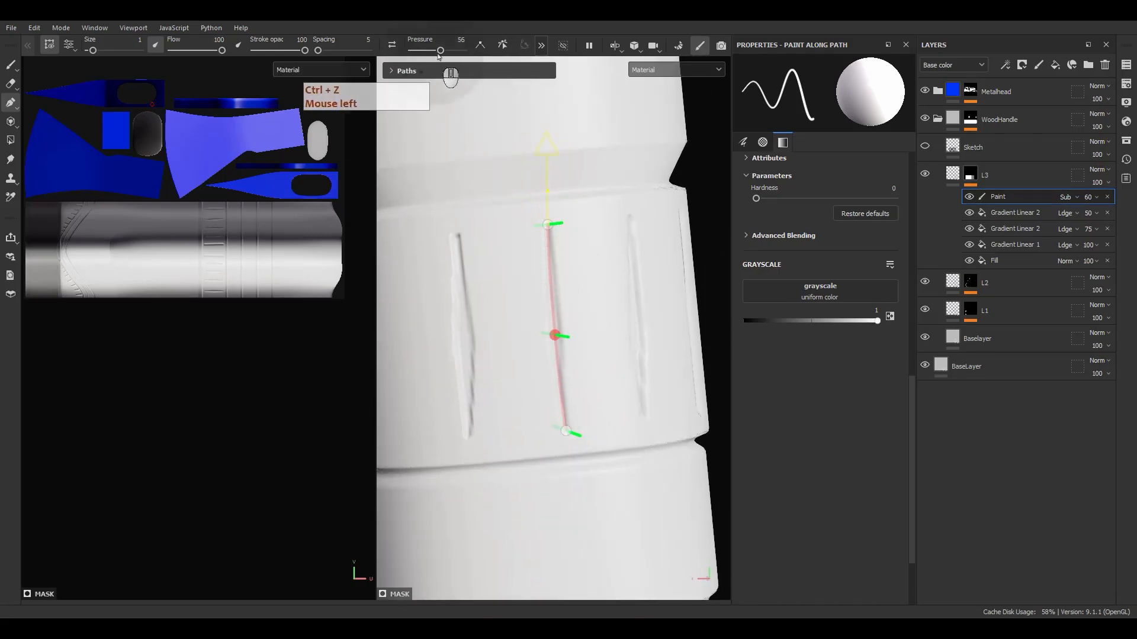
alt+middle_drag(550, 392, 557, 312)
key(Escape)
- Set the end-point pressure to 5 on the remaining untapered groove further around the band
alt+drag(429, 375, 563, 343)
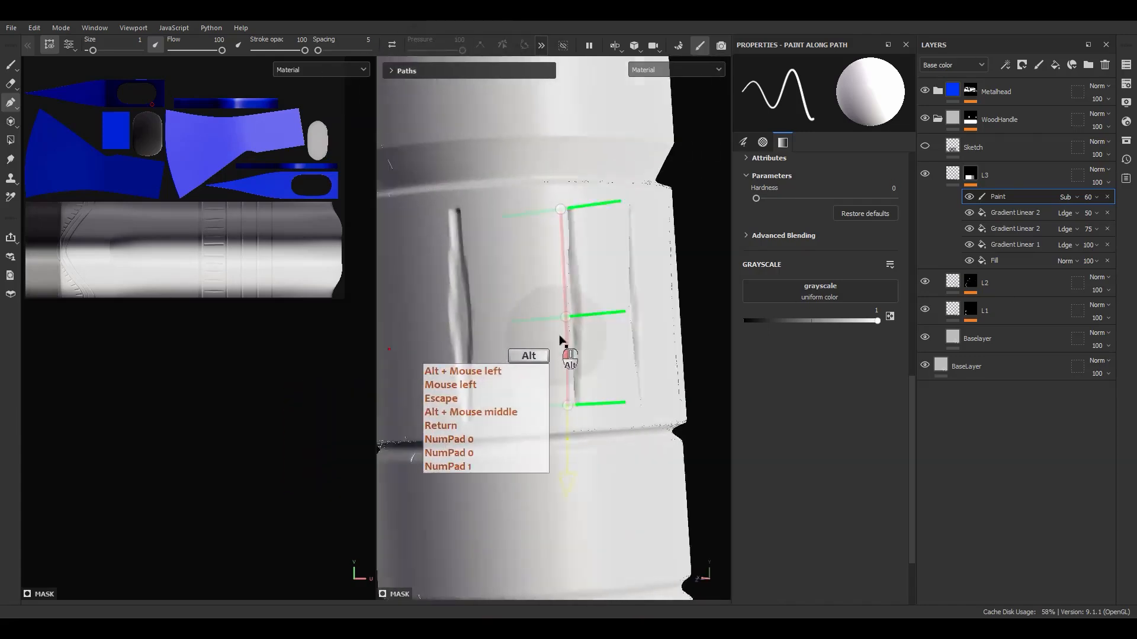
alt+middle_drag(563, 342, 523, 339)
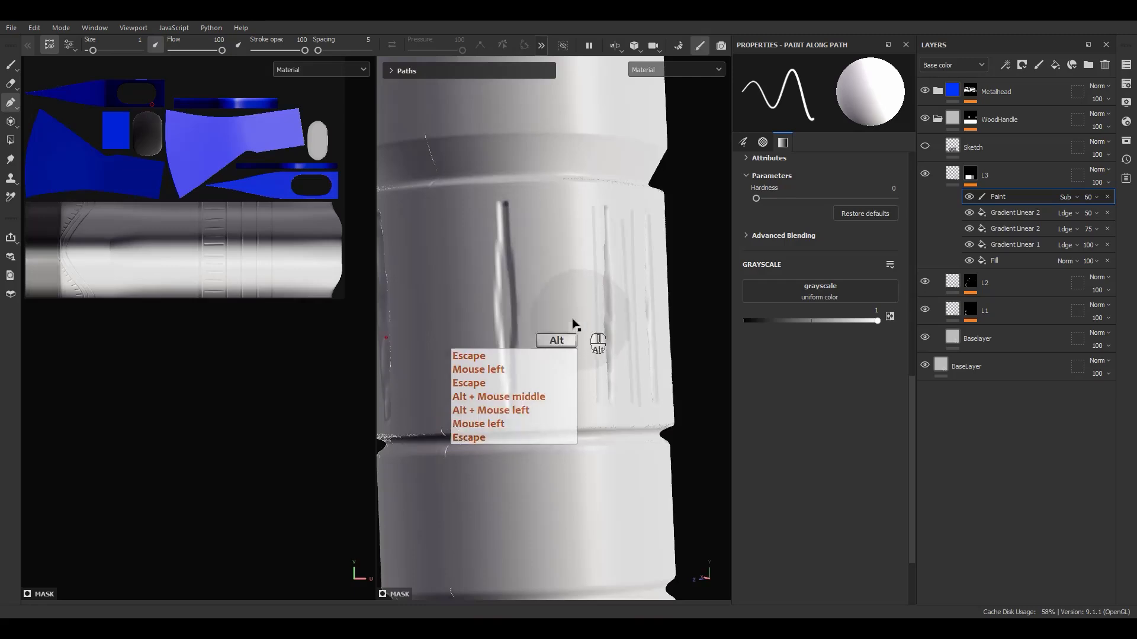
alt+drag(572, 319, 391, 340)
alt+middle_drag(450, 323, 474, 318)
click(494, 315)
alt+drag(519, 336, 567, 316)
click(391, 45)
click(531, 284)
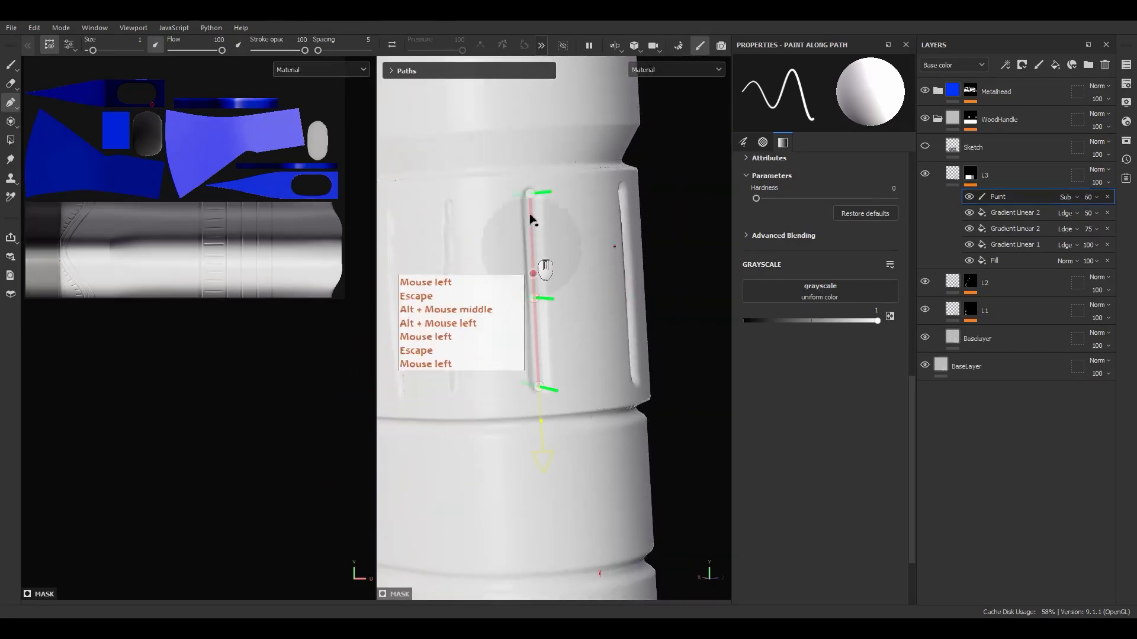
click(529, 193)
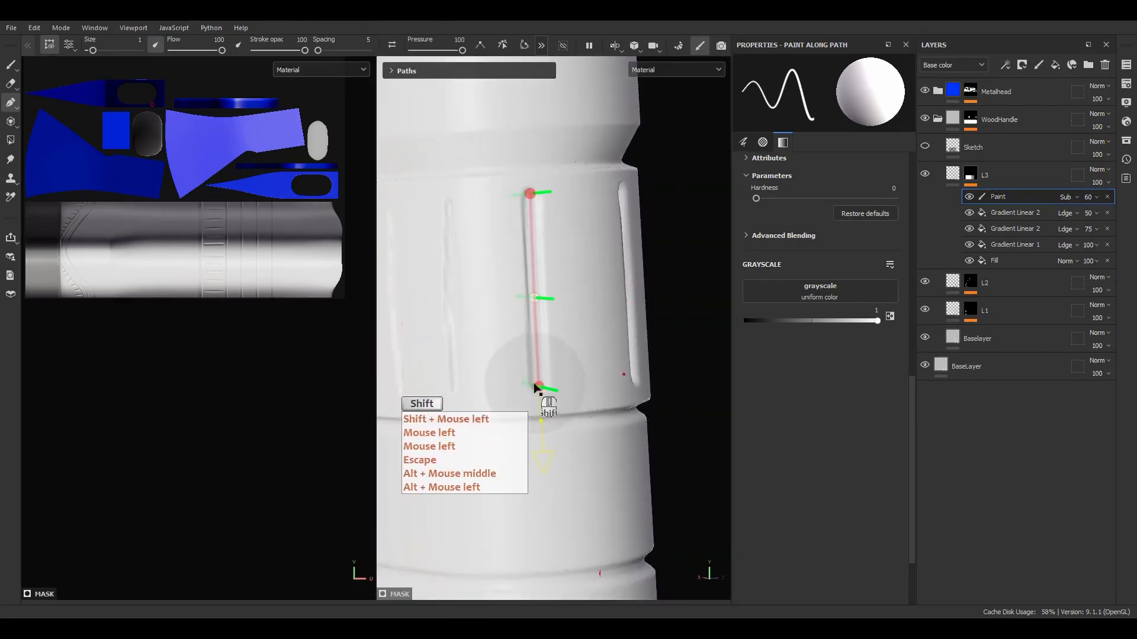
click(458, 40)
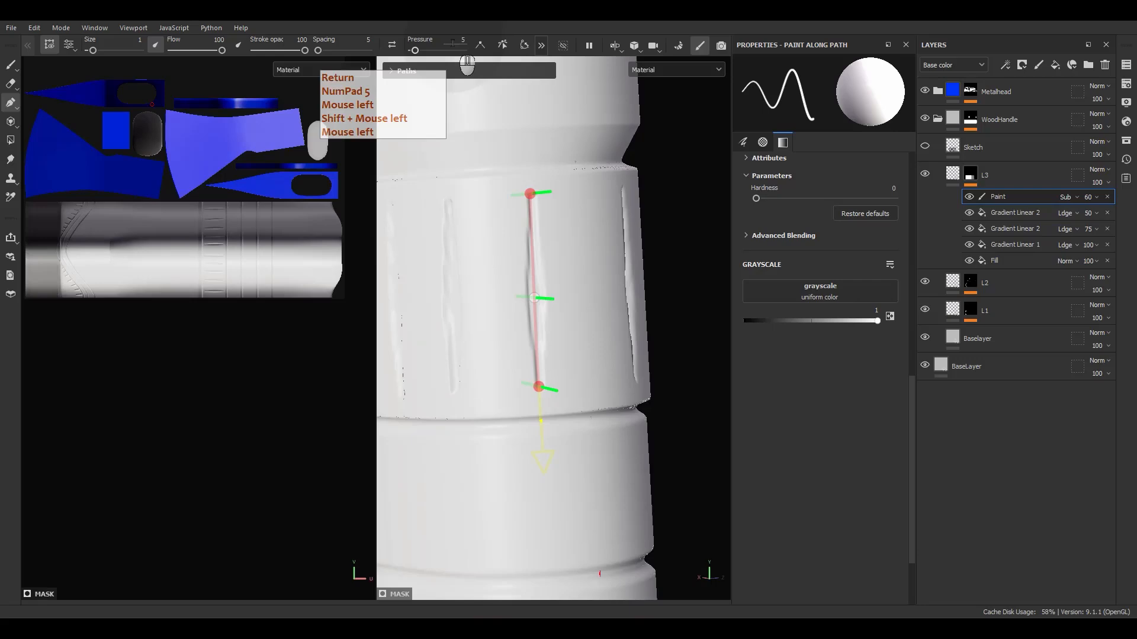
- Examine the tapered grooves and the ringed bands along the wooden handle
scroll(577, 245, down, 5)
alt+shift+drag(543, 336, 611, 325)
click(951, 175)
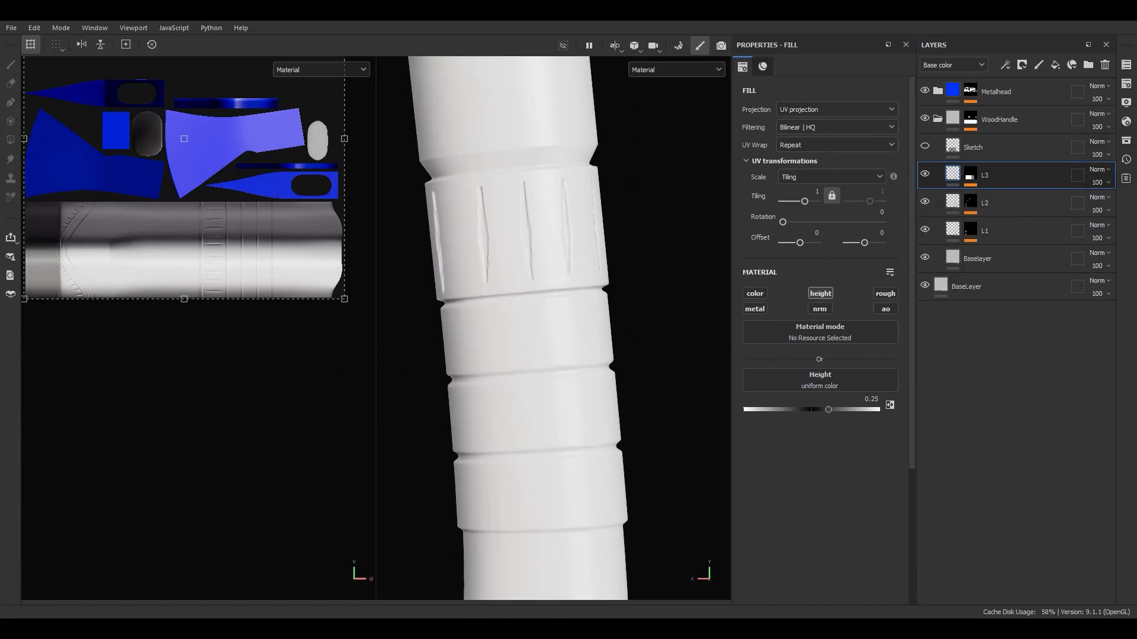
key(F9)
scroll(734, 320, down, 3)
scroll(537, 233, down, 1)
alt+middle_drag(537, 233, 626, 428)
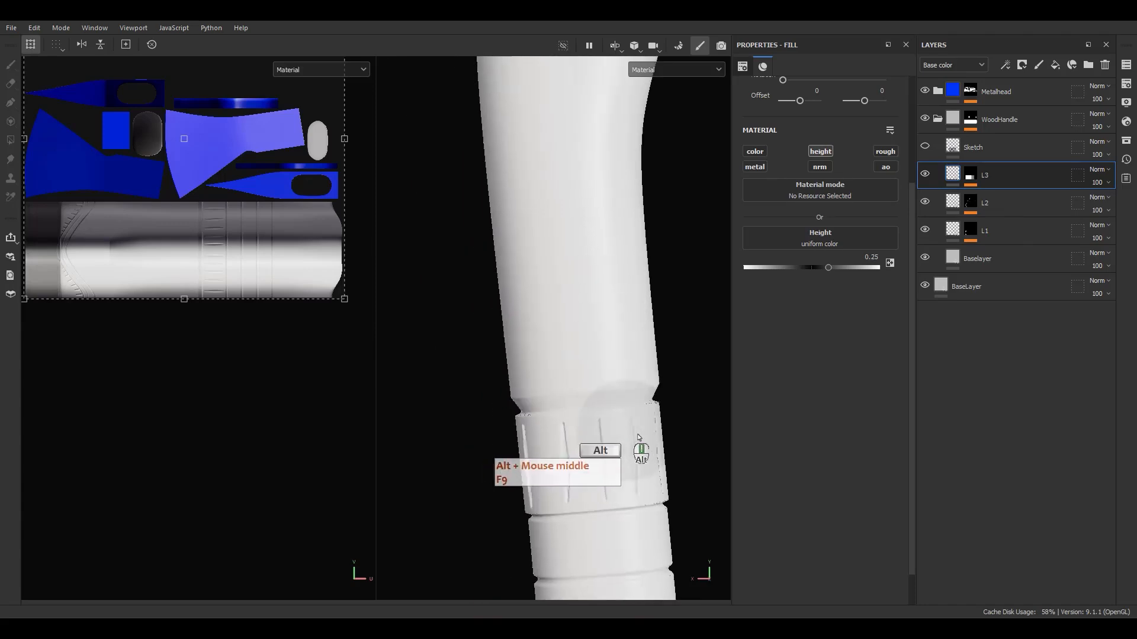
alt+drag(625, 429, 576, 382)
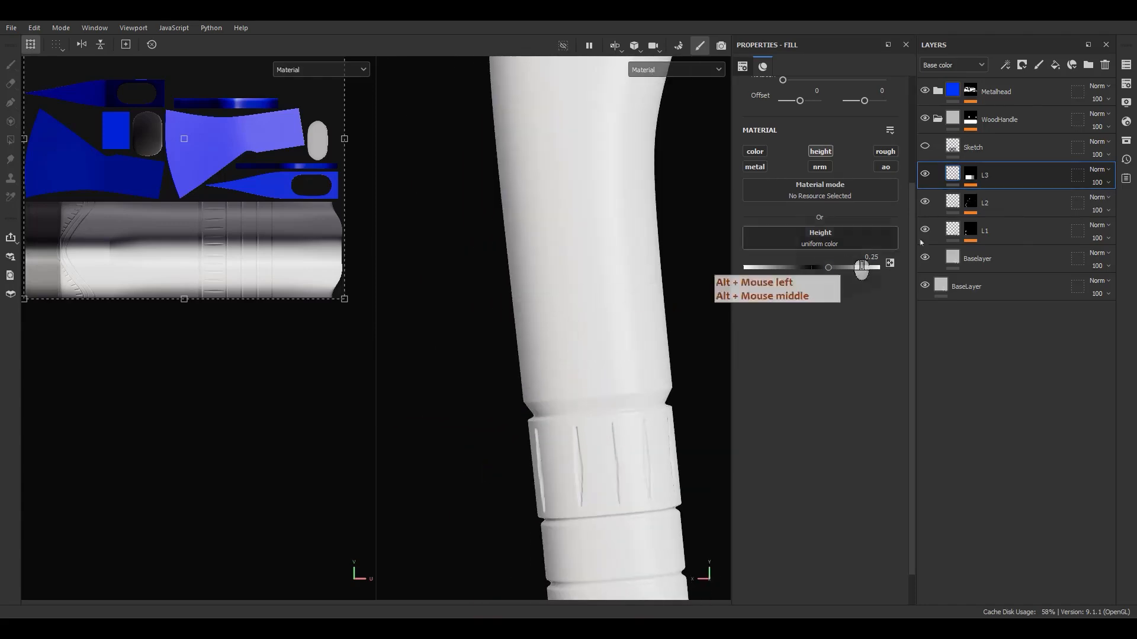
- Duplicate the upper Gradient Linear 2 effect in layer L3's mask
click(972, 176)
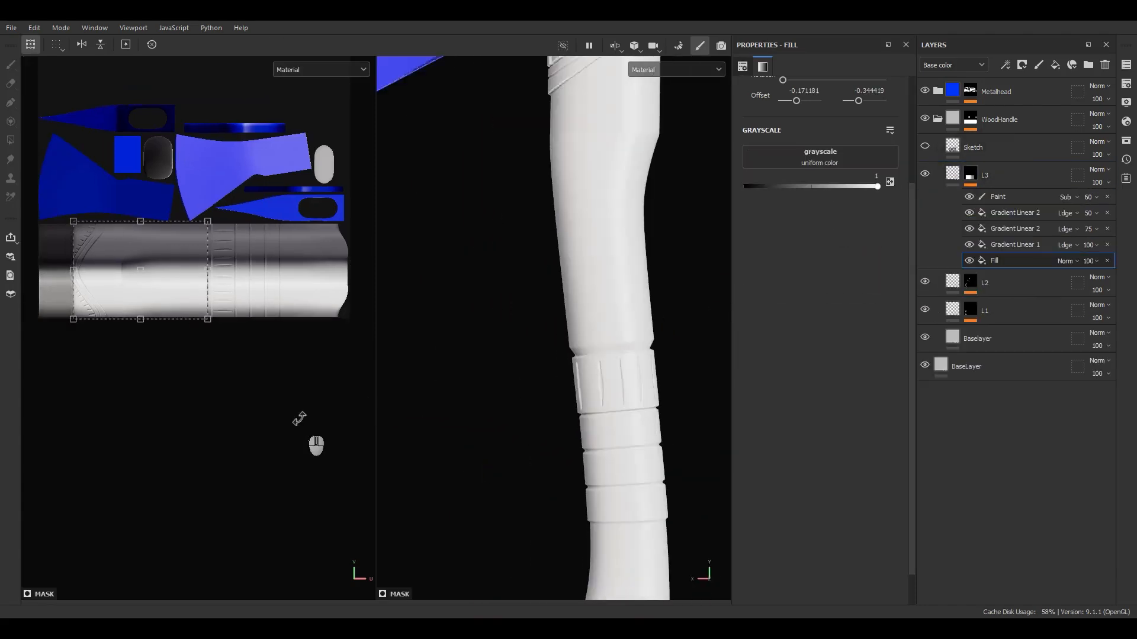
click(290, 410)
key(f)
scroll(247, 424, up, 4)
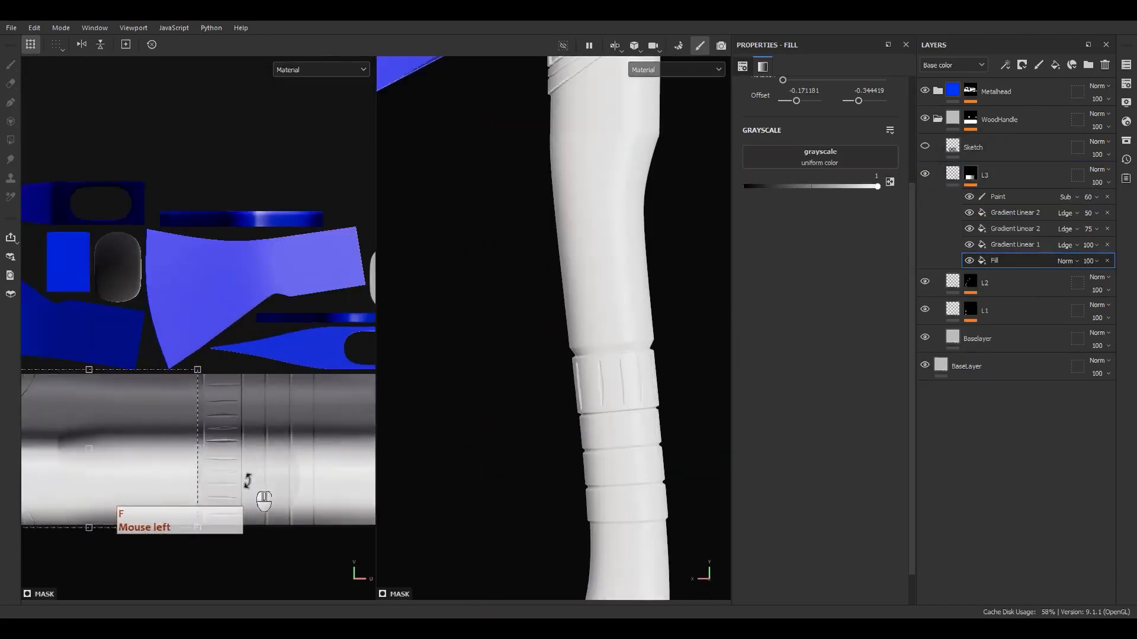
alt+middle_drag(264, 481, 358, 440)
scroll(242, 343, up, 3)
alt+middle_drag(261, 436, 279, 330)
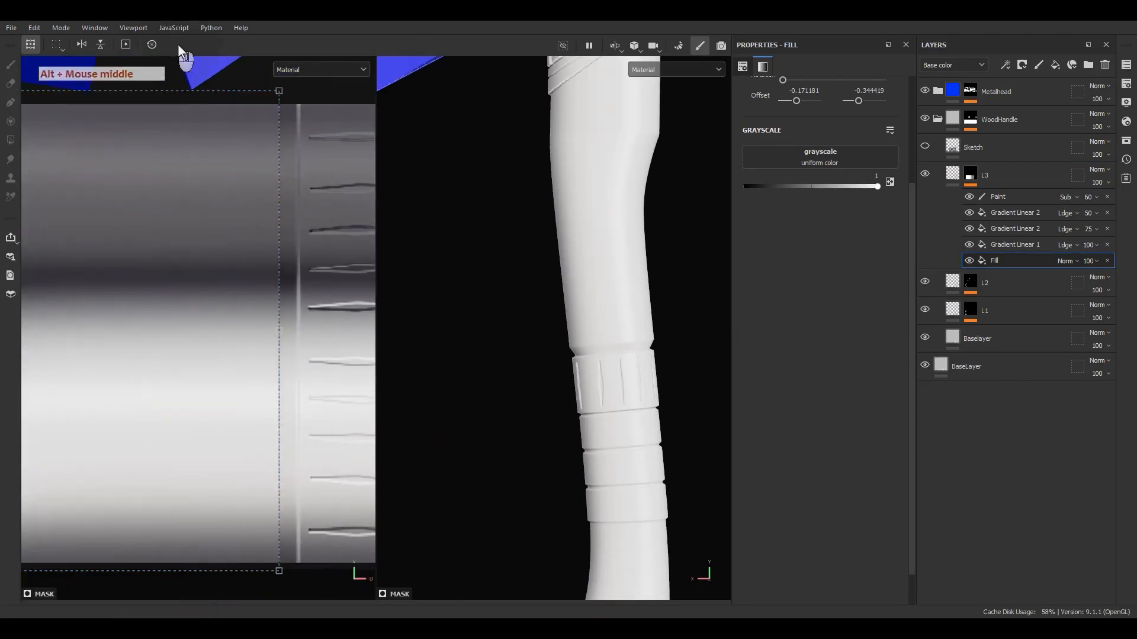
click(1003, 256)
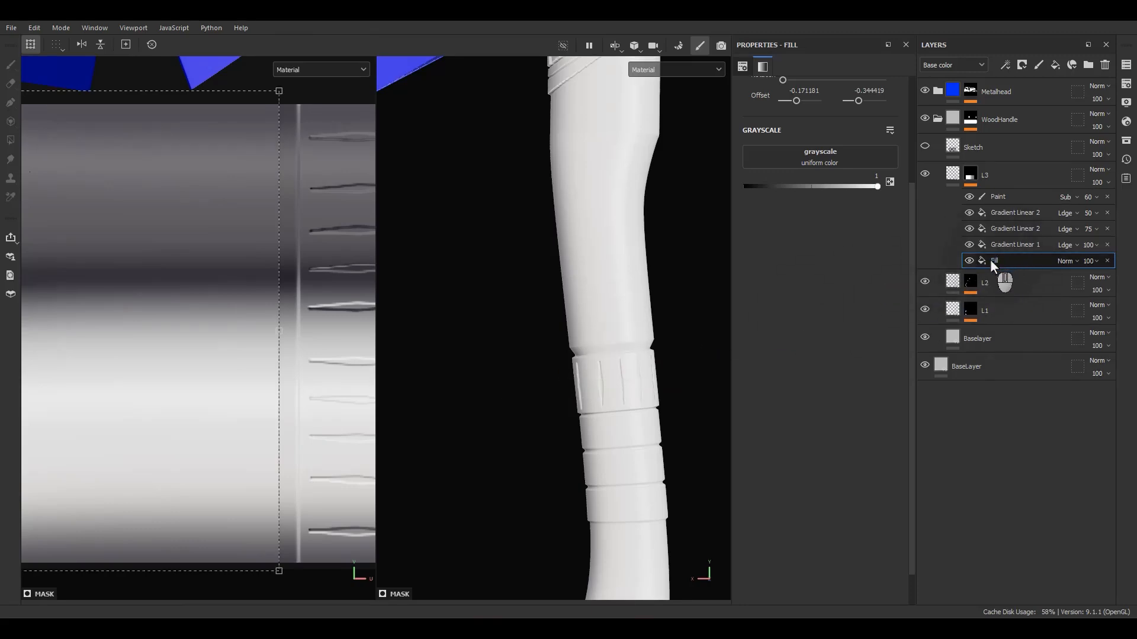
click(1011, 214)
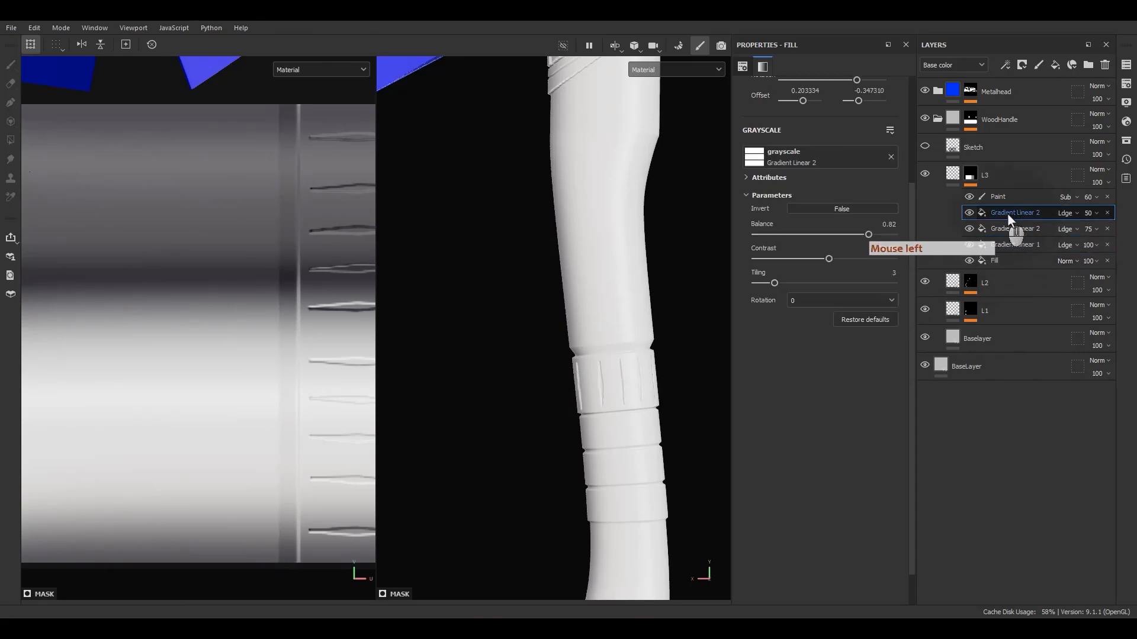
click(1014, 217)
key(ctrl+d)
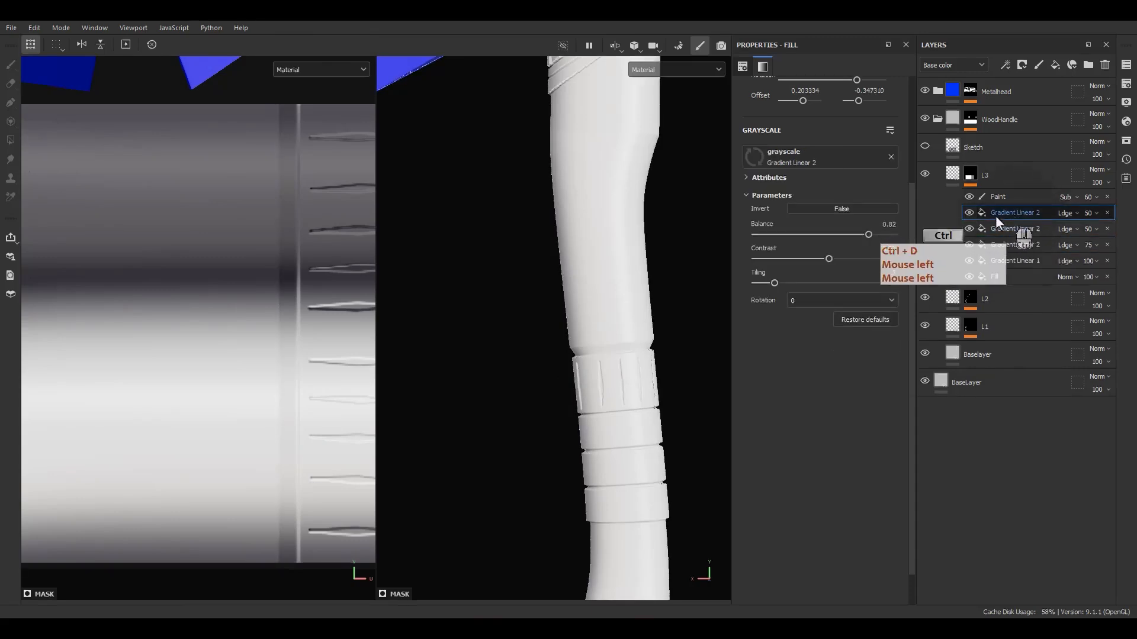
- Move the duplicated gradient along the handle to the axe-head side of the widest band and set its blending mode to Subtract
scroll(231, 417, down, 3)
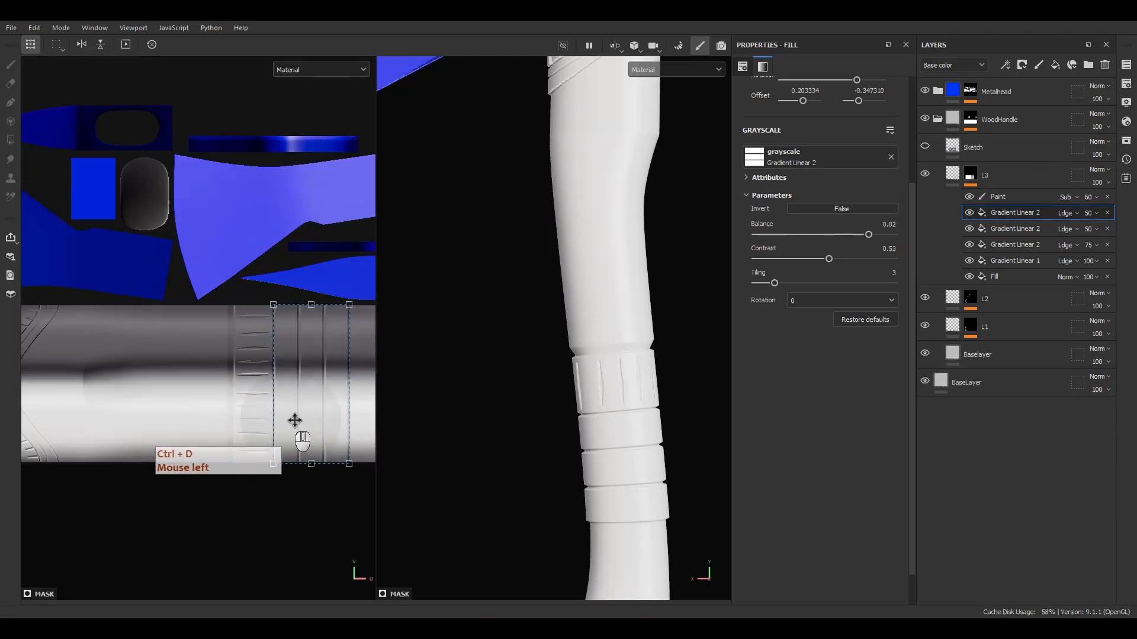
shift+drag(297, 419, 203, 426)
click(1067, 212)
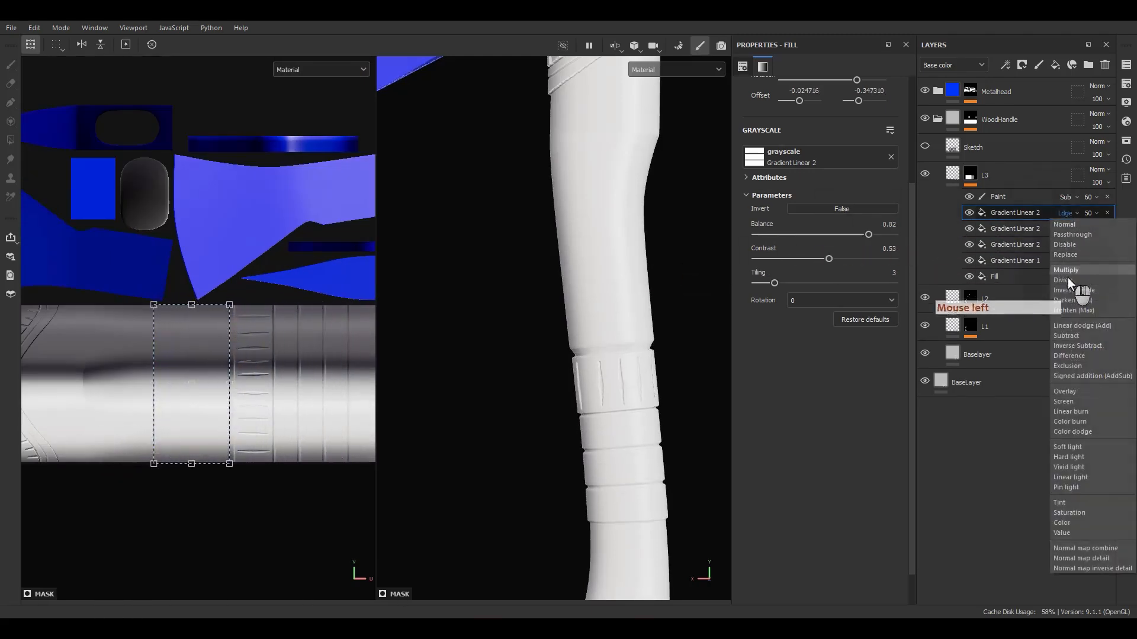
click(1076, 338)
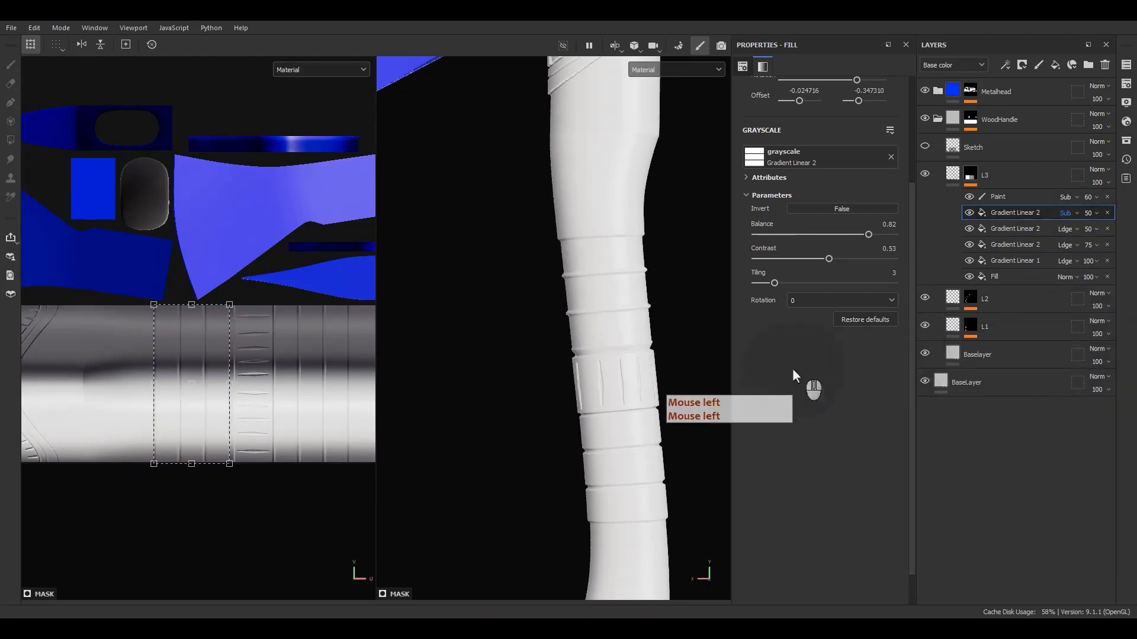
- Narrow the duplicated gradient's projection area so its rings sit close together just above the widest band
scroll(573, 296, up, 3)
alt+middle_drag(661, 290, 662, 290)
mouse_move(662, 290)
alt+mouse_down()
mouse_move(754, 304)
mouse_move(833, 259)
mouse_move(799, 278)
mouse_move(638, 281)
mouse_move(681, 278)
alt+mouse_up()
scroll(157, 403, up, 4)
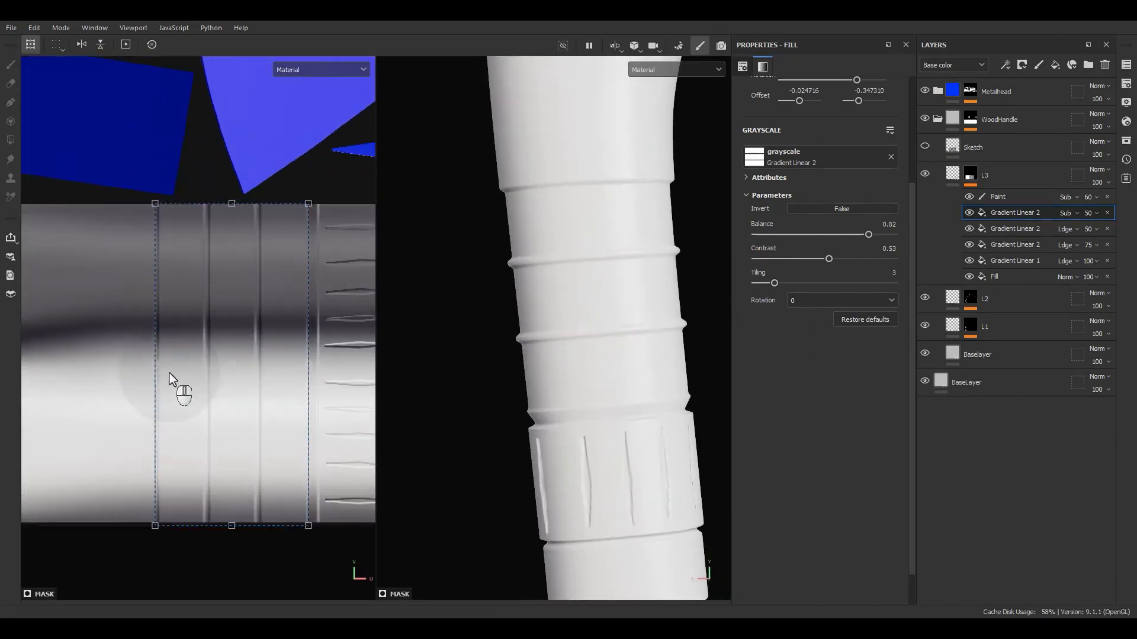
drag(155, 366, 241, 363)
scroll(277, 382, up, 2)
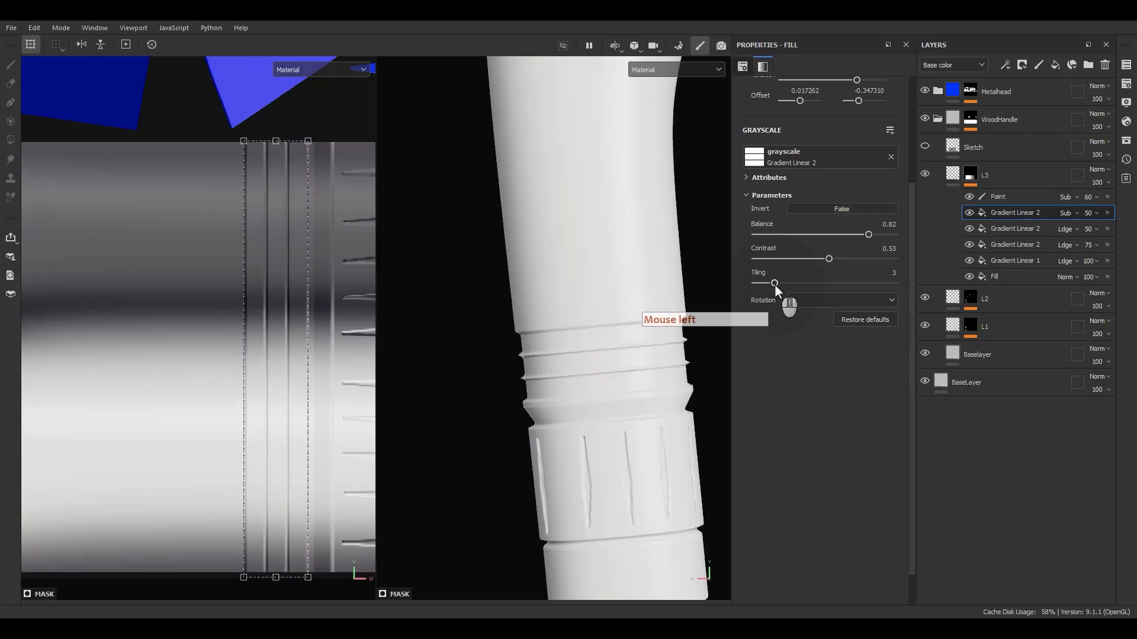
- Set the subtracted Gradient Linear 2 to tiling 14, balance 0.45 and contrast 0 for evenly repeated rings
drag(775, 283, 875, 287)
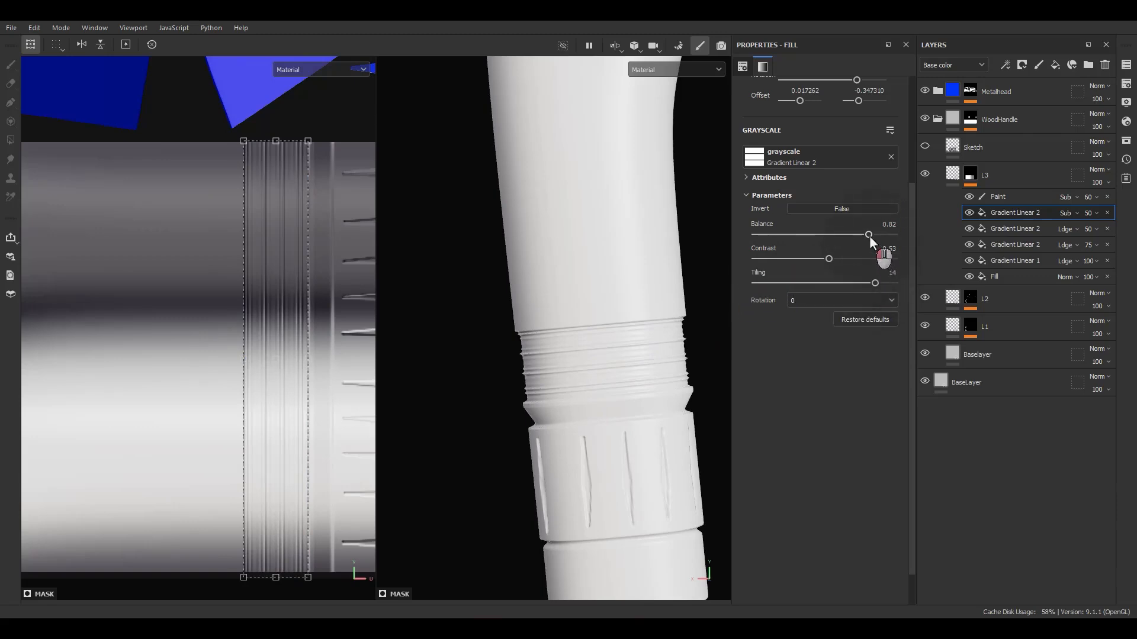
mouse_move(869, 235)
mouse_down()
mouse_move(824, 236)
mouse_move(879, 240)
mouse_move(794, 233)
mouse_move(808, 255)
mouse_move(724, 261)
mouse_move(464, 382)
mouse_move(503, 333)
mouse_move(624, 317)
mouse_move(675, 338)
mouse_up()
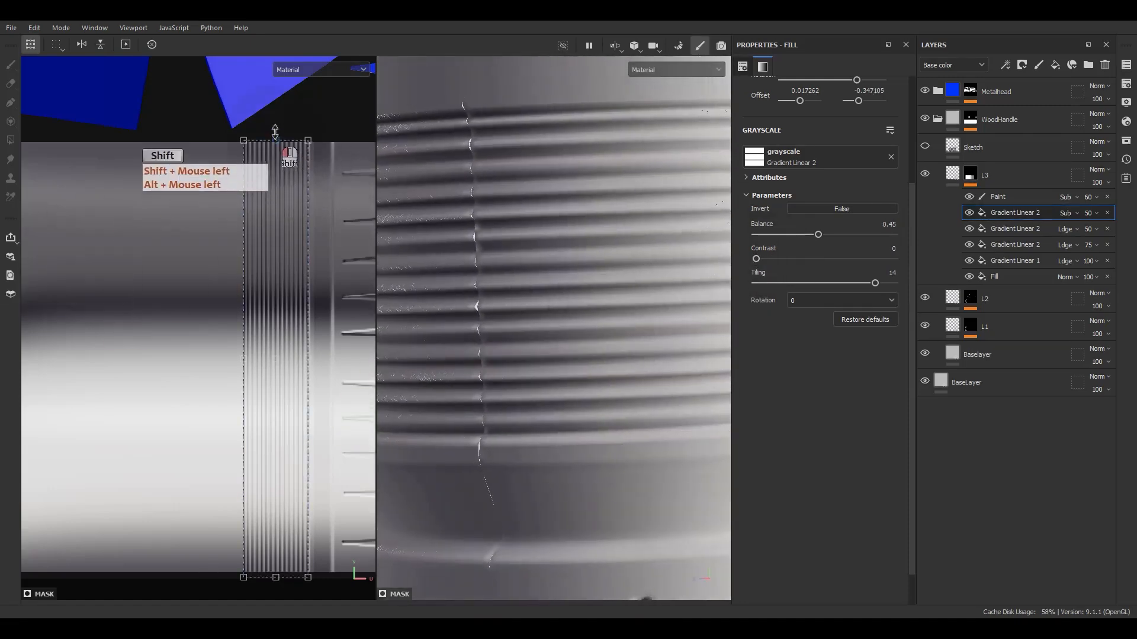
- Extend the ring gradient's projection area past both long edges of the handle's UV island so the rings cross the seam
shift+drag(275, 130, 274, 119)
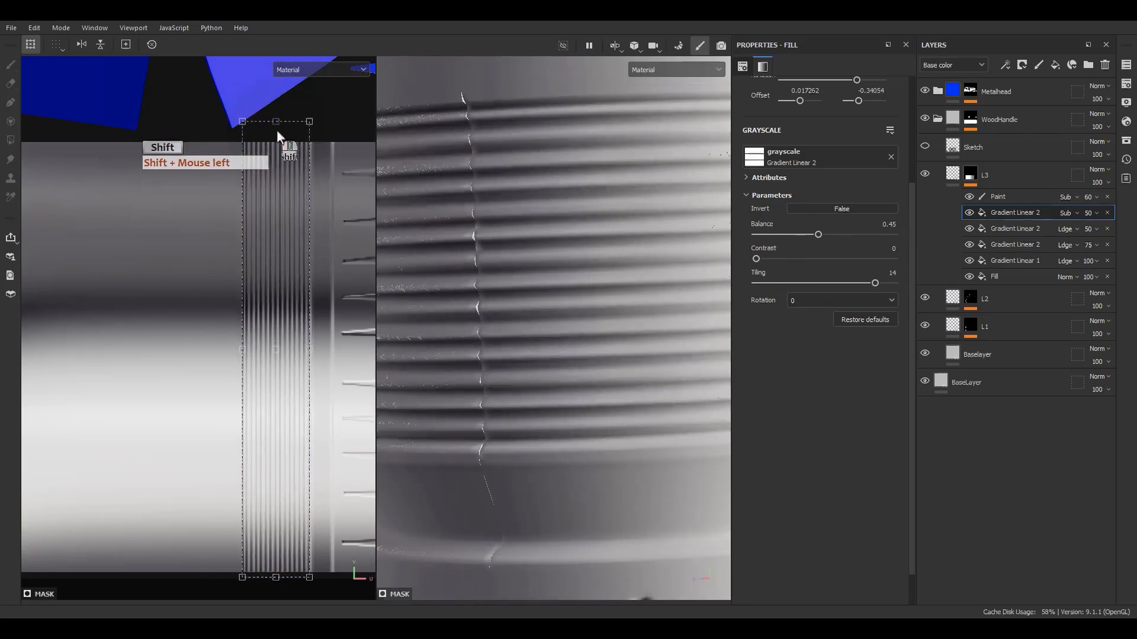
key(ctrl+z)
click(292, 127)
scroll(263, 450, down, 2)
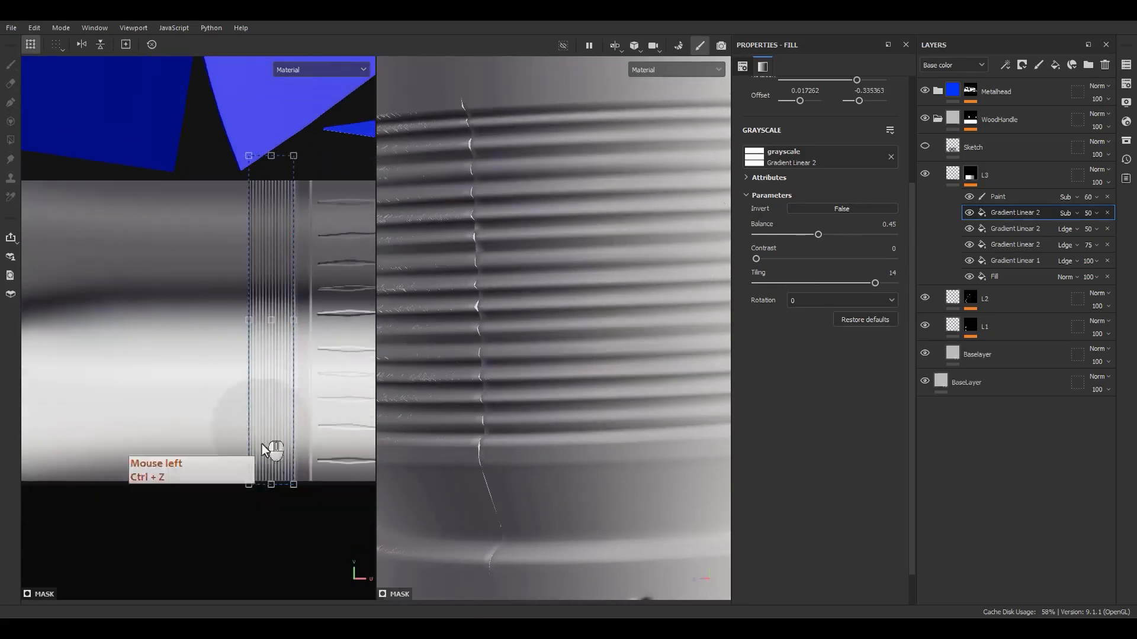
drag(271, 484, 280, 516)
scroll(249, 325, down, 1)
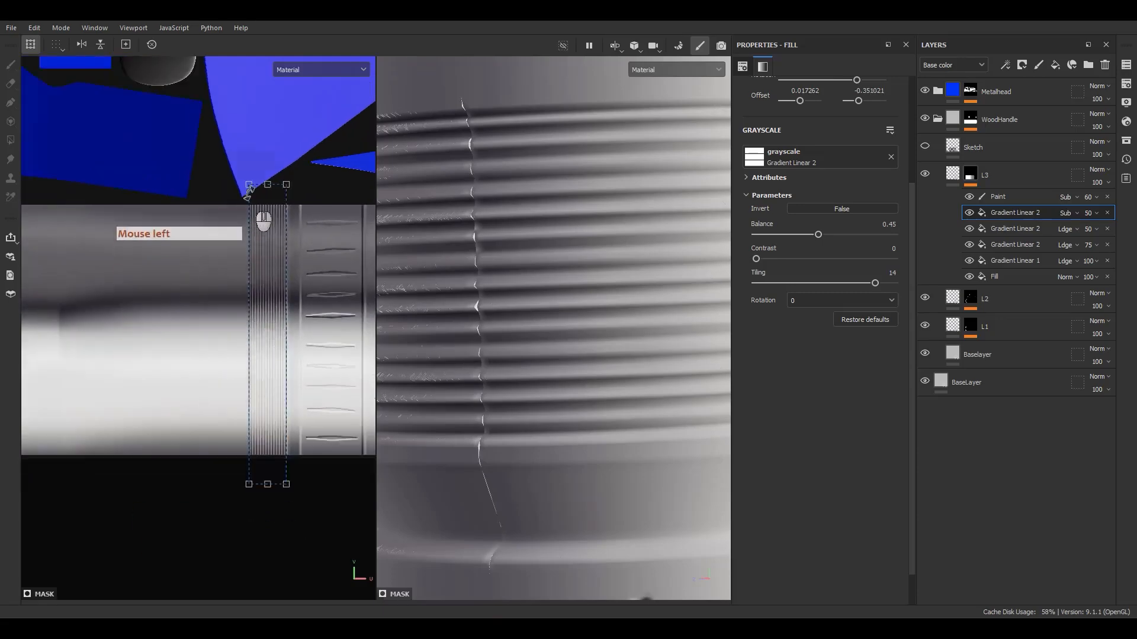
scroll(257, 196, up, 3)
scroll(516, 268, down, 3)
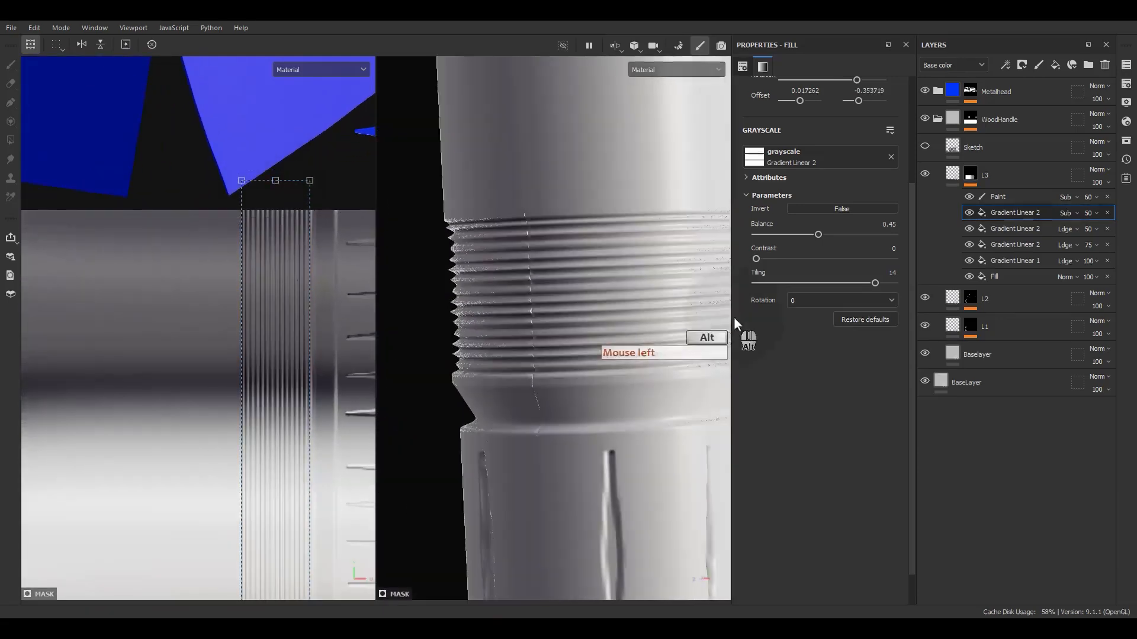
alt+middle_drag(730, 318, 618, 312)
mouse_move(618, 313)
alt+mouse_down()
mouse_move(599, 301)
mouse_move(622, 296)
alt+mouse_up()
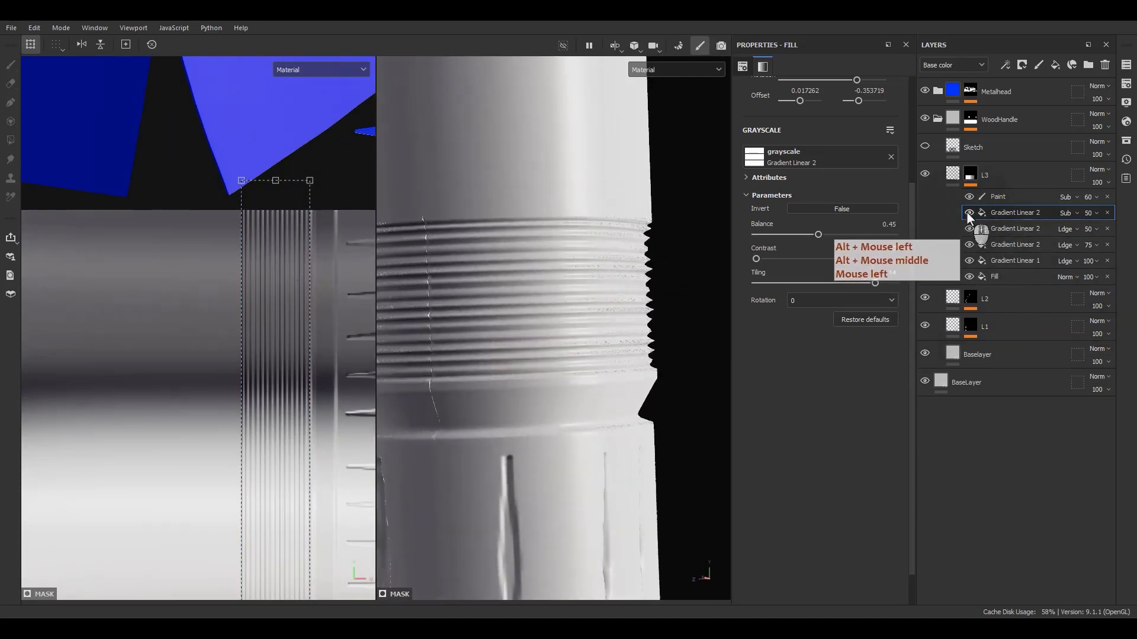
click(968, 212)
click(969, 212)
- Extend the projection areas of the two lower Gradient Linear 2 effects past the long edges of the handle's UV island
click(1010, 228)
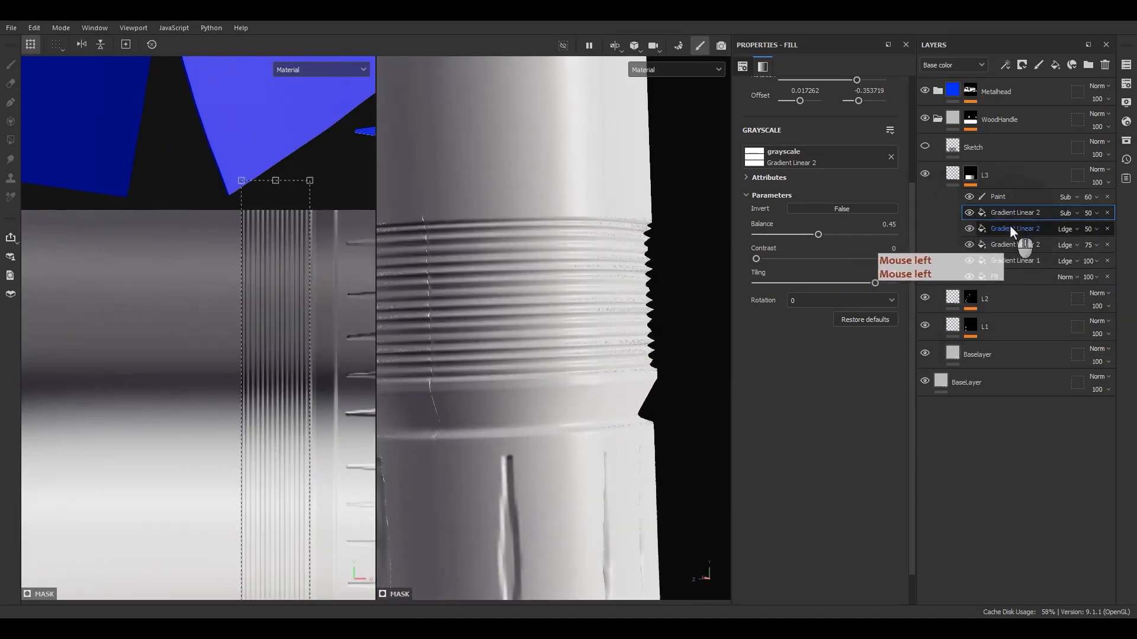
scroll(225, 382, down, 5)
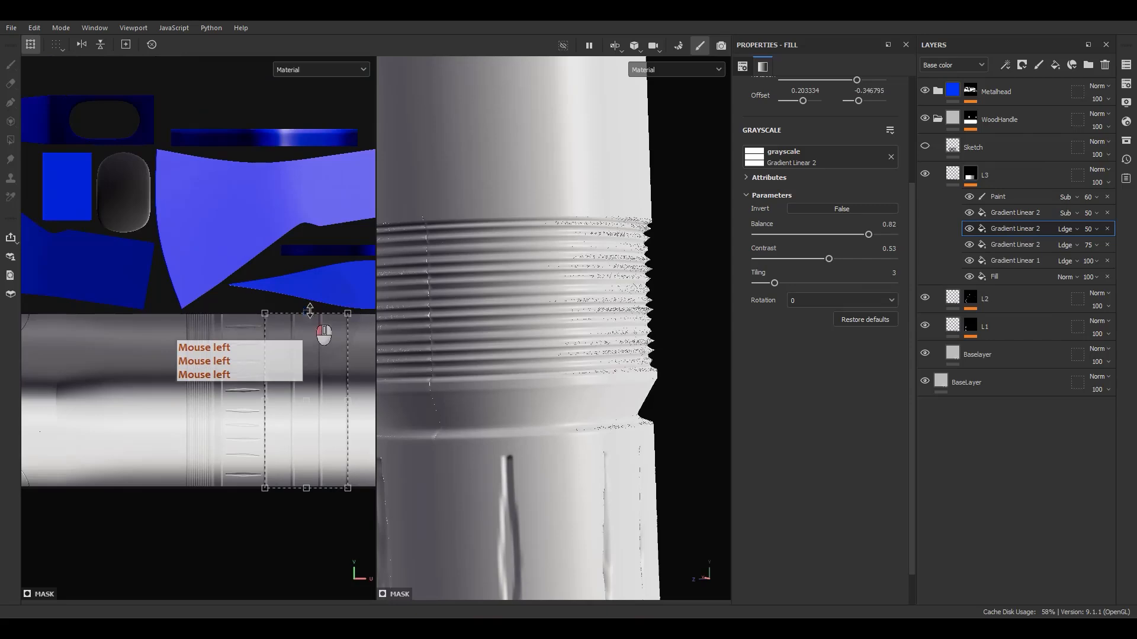
drag(307, 488, 311, 502)
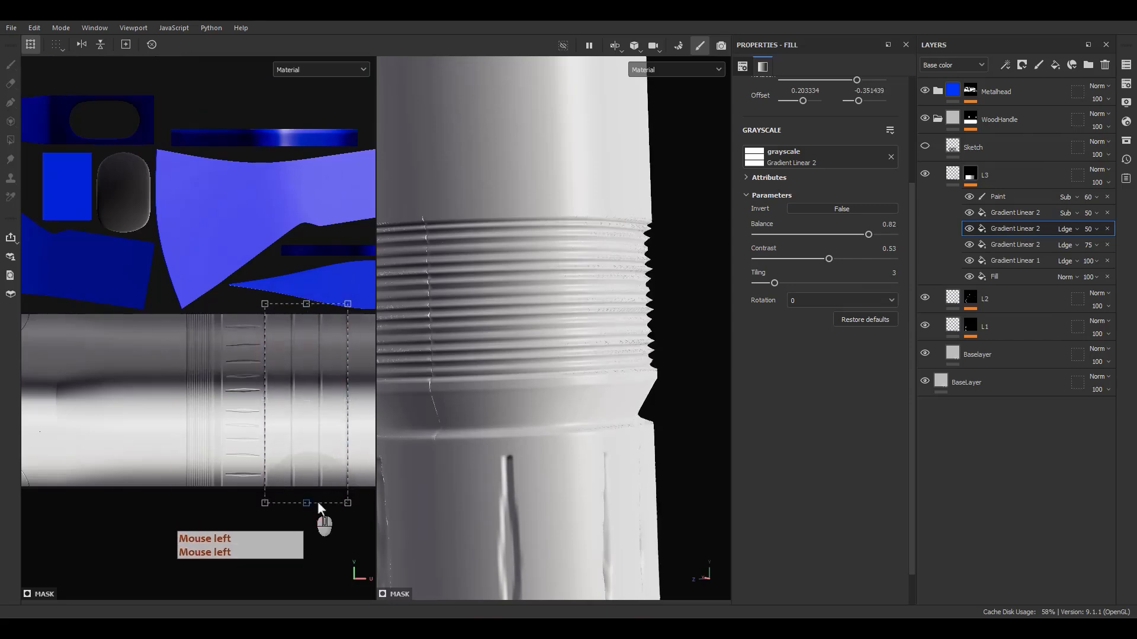
click(1014, 244)
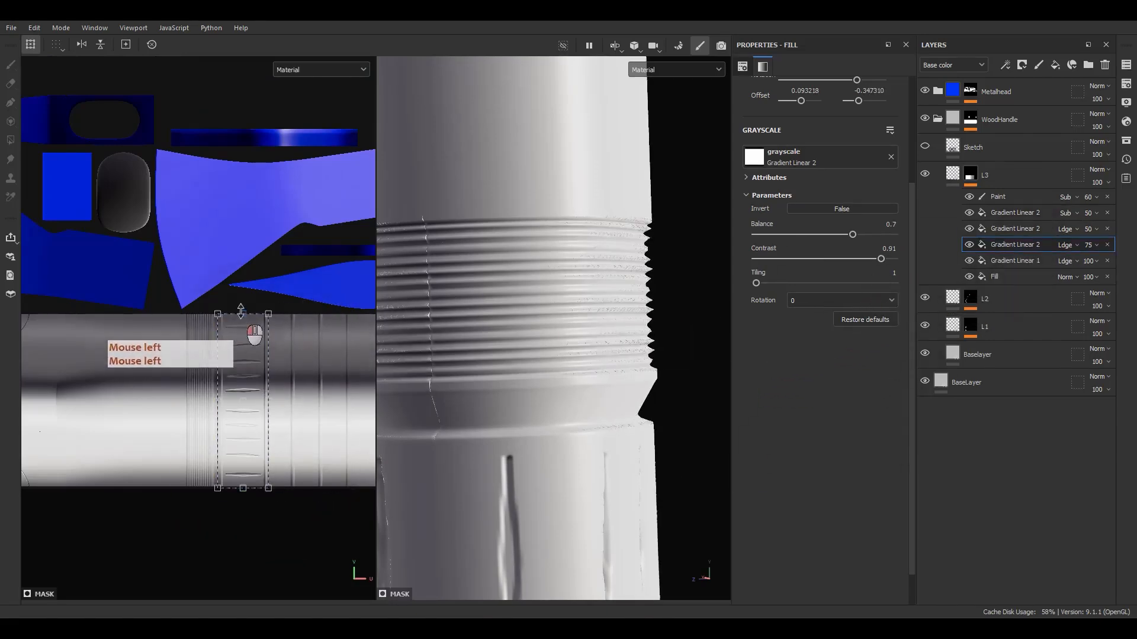
drag(243, 488, 243, 508)
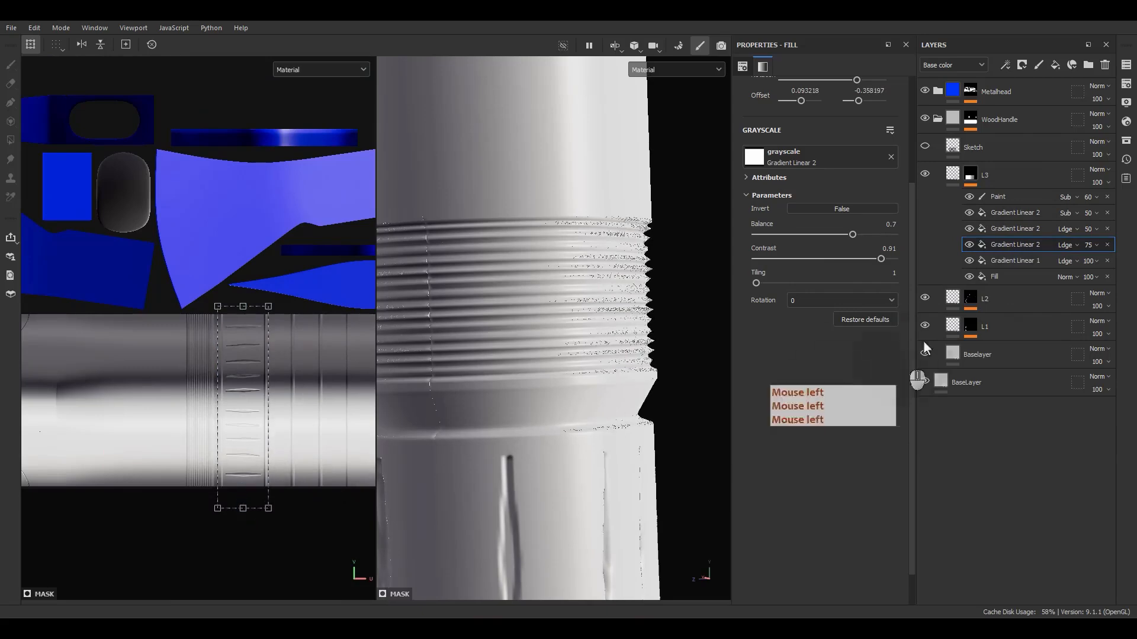
- Extend the Gradient Linear 1 projection area past both long edges of the handle's UV island
click(1008, 264)
scroll(218, 321, up, 5)
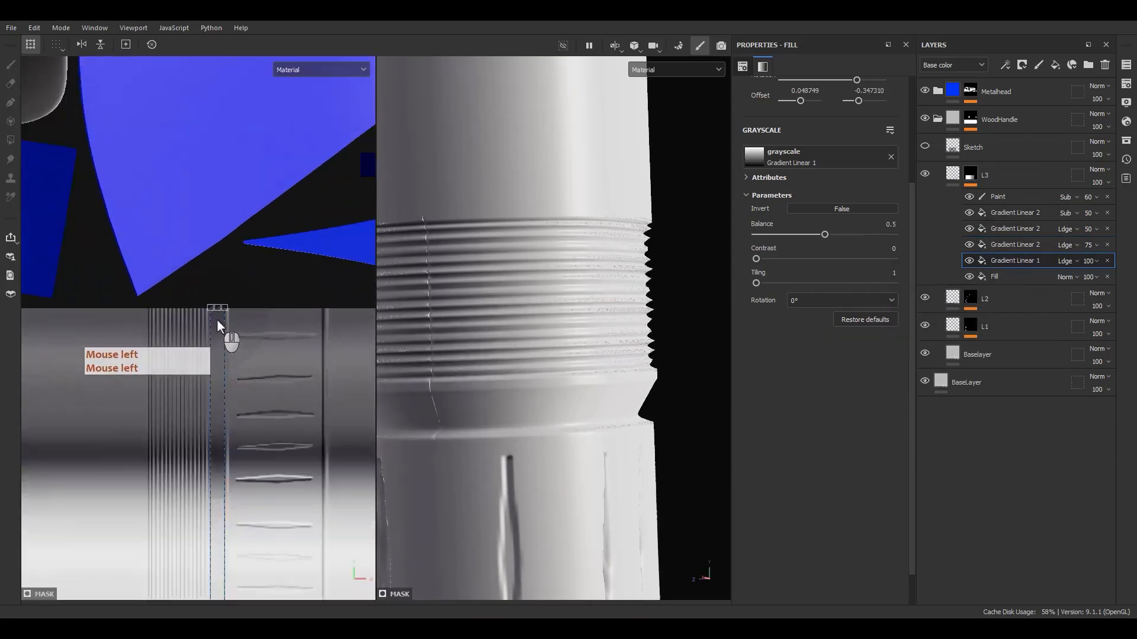
drag(216, 303, 218, 269)
scroll(219, 358, down, 5)
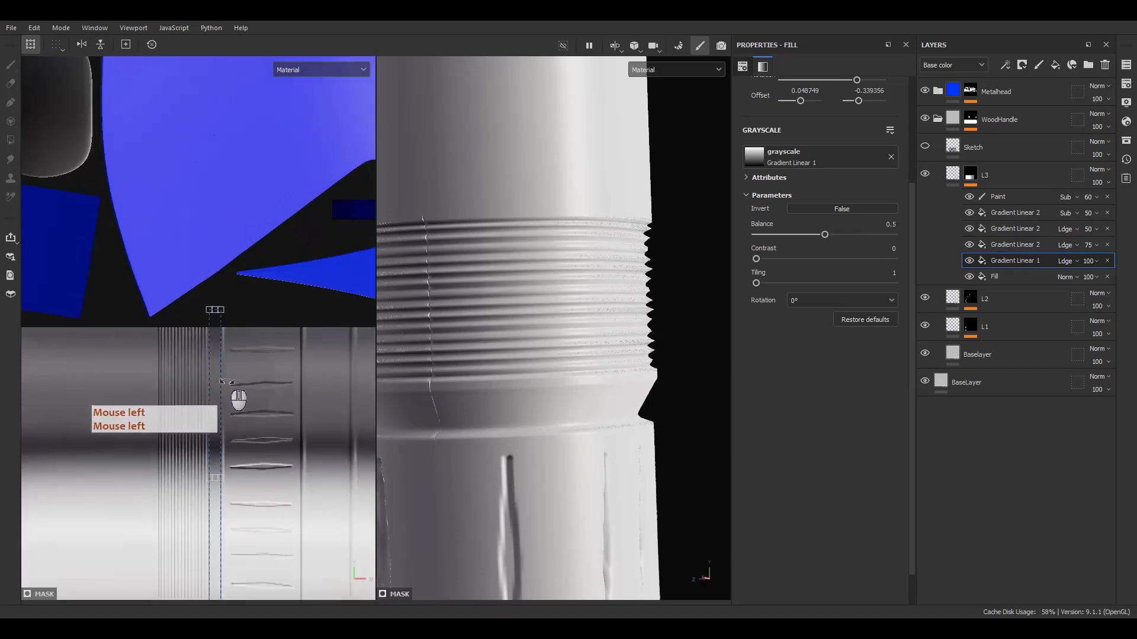
alt+middle_drag(242, 480, 253, 251)
scroll(231, 379, up, 3)
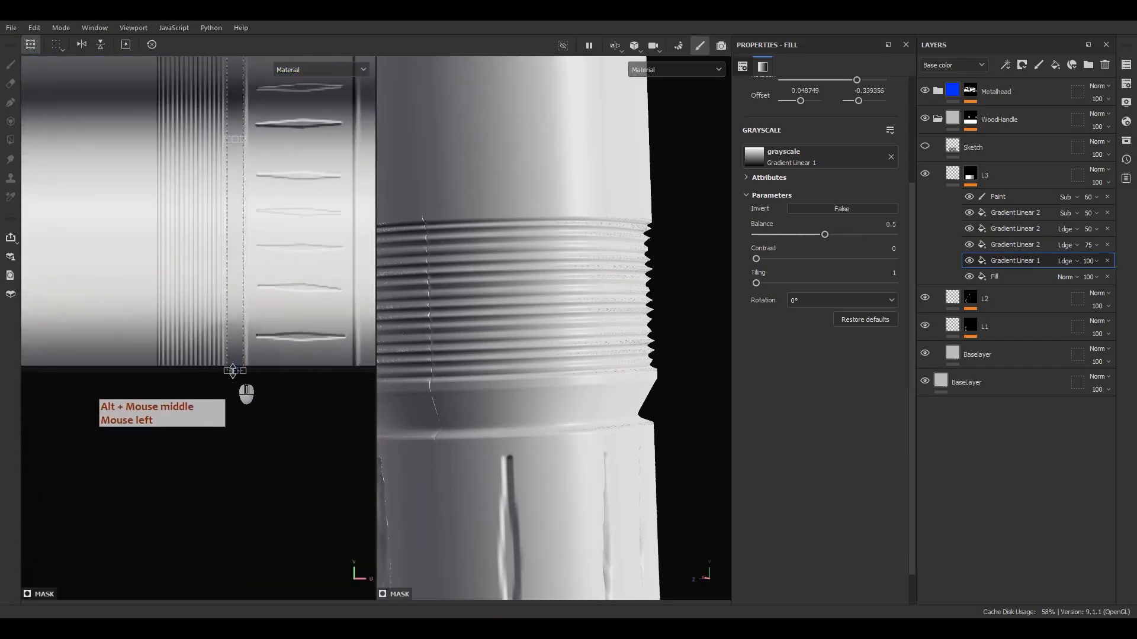
drag(233, 378, 224, 453)
mouse_move(530, 325)
alt+mouse_down()
mouse_move(560, 320)
mouse_move(520, 340)
alt+mouse_up()
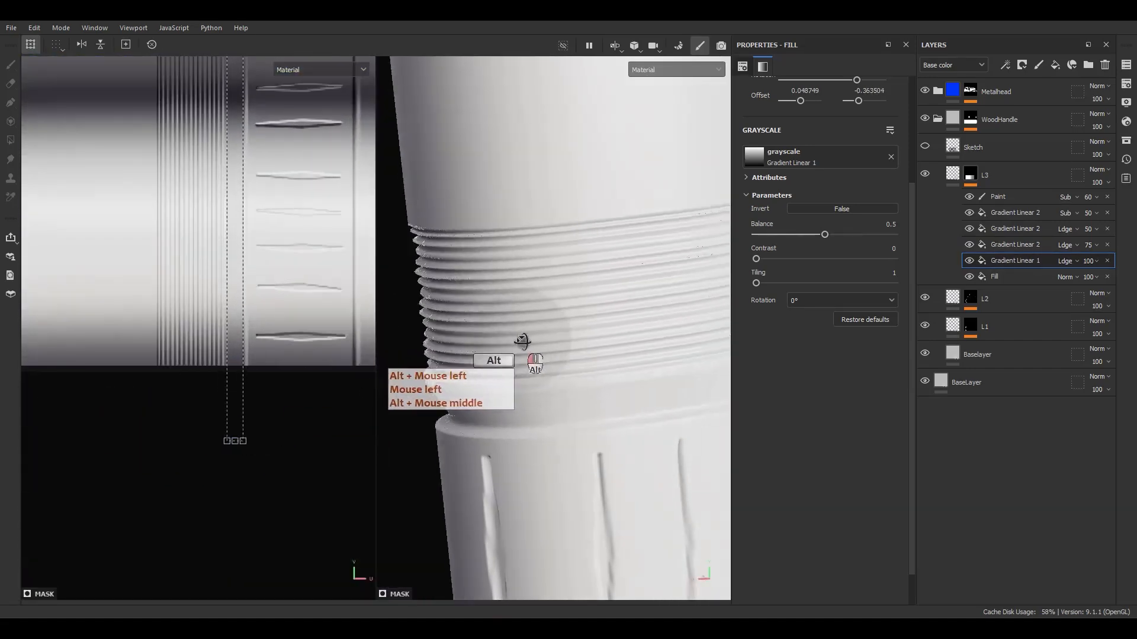
alt+right_drag(520, 340, 536, 335)
- Try Overlay and Signed addition blending on the top Gradient Linear 2 and examine the ring profile along the handle's silhouette
click(1015, 214)
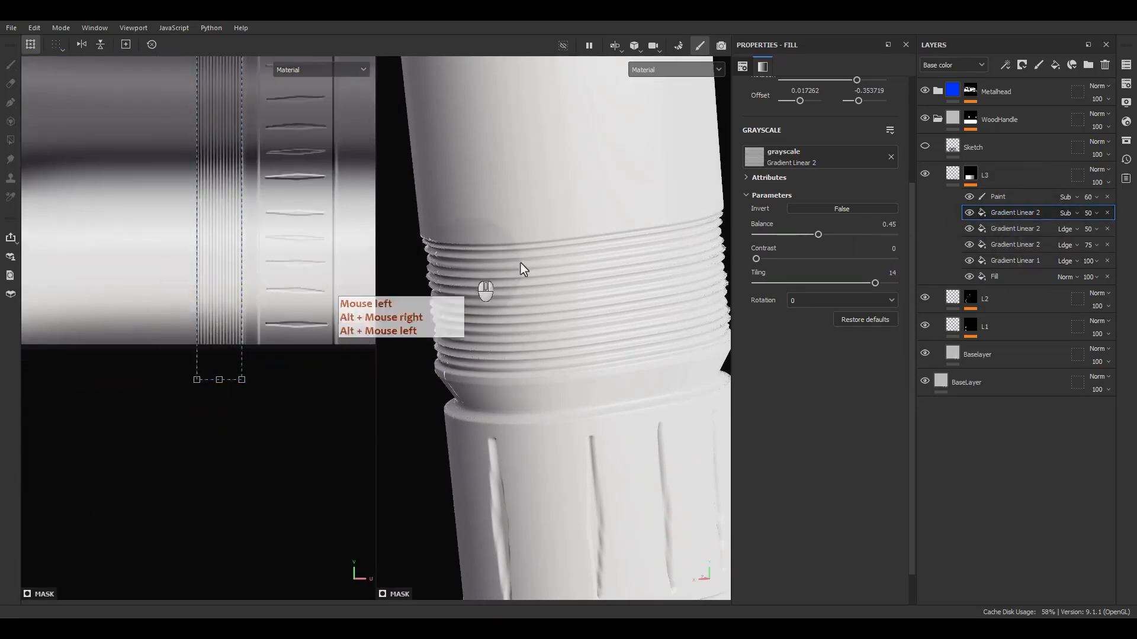
alt+middle_drag(184, 284, 181, 367)
alt+drag(180, 367, 193, 308)
key(f)
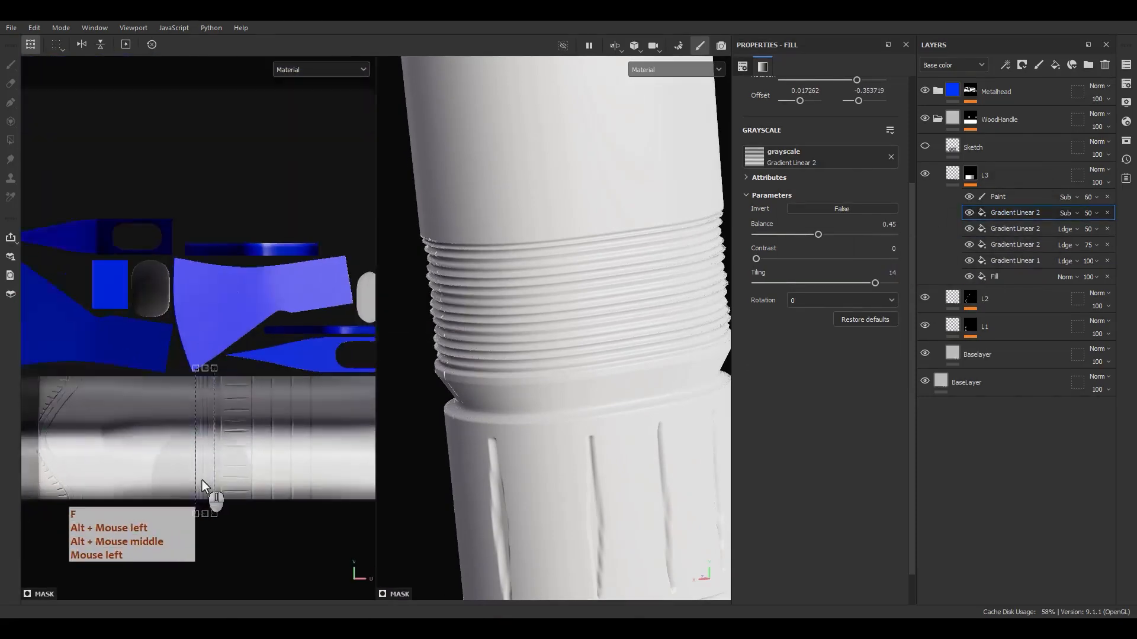
click(1069, 213)
click(1069, 213)
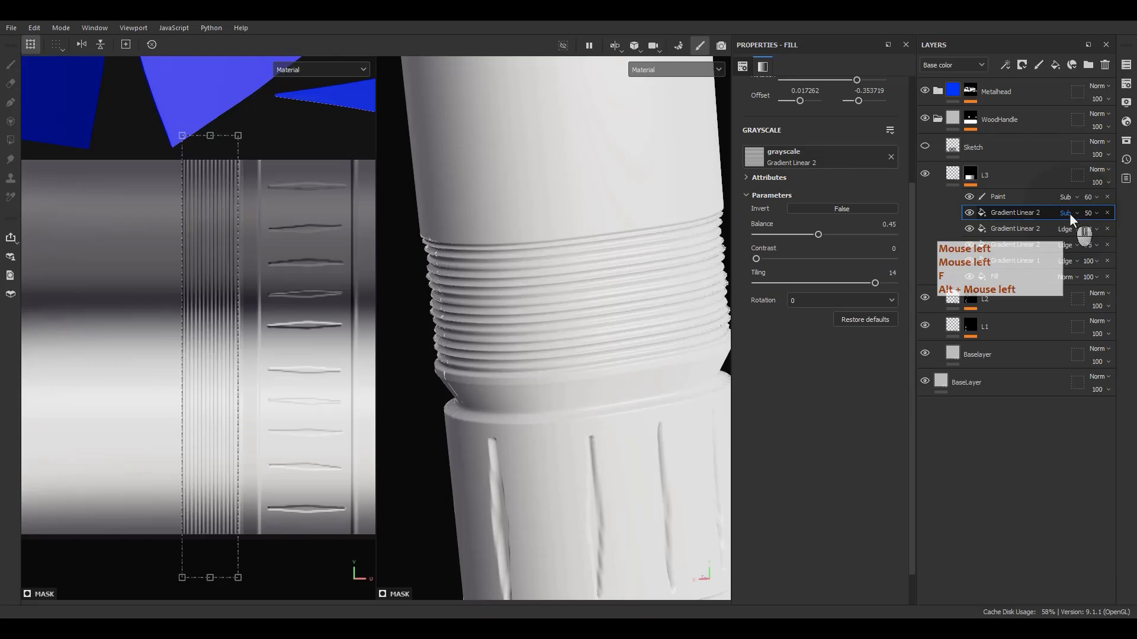
scroll(1065, 213, down, 3)
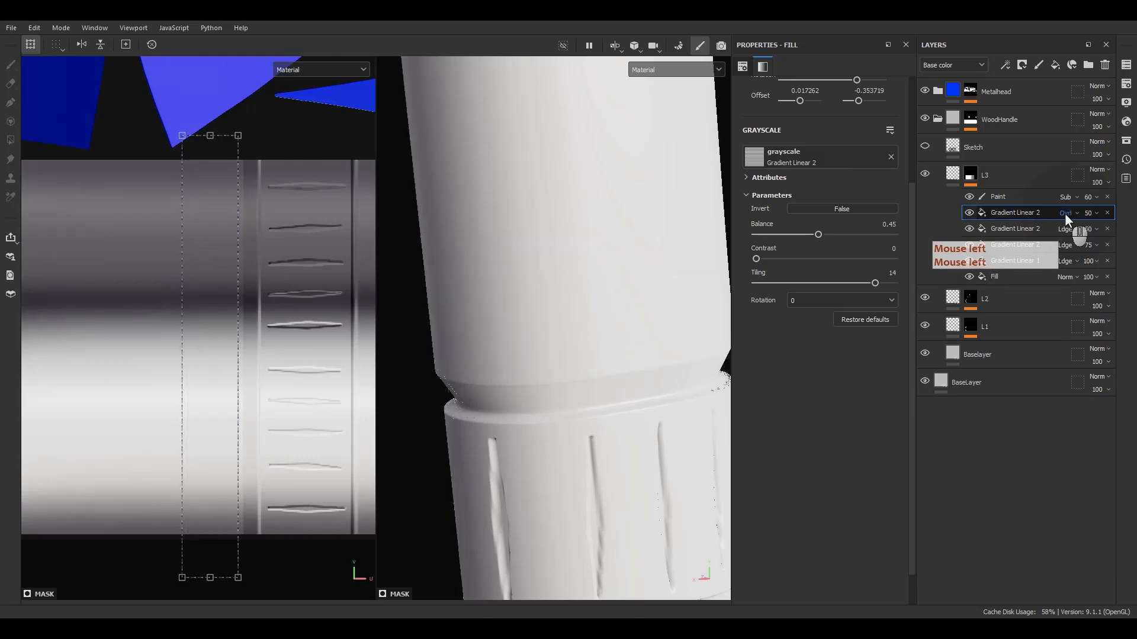
alt+drag(644, 289, 543, 269)
alt+middle_drag(543, 269, 610, 314)
scroll(659, 287, up, 3)
alt+drag(610, 313, 651, 322)
alt+middle_drag(651, 322, 661, 290)
alt+drag(661, 290, 617, 345)
alt+middle_drag(616, 346, 618, 326)
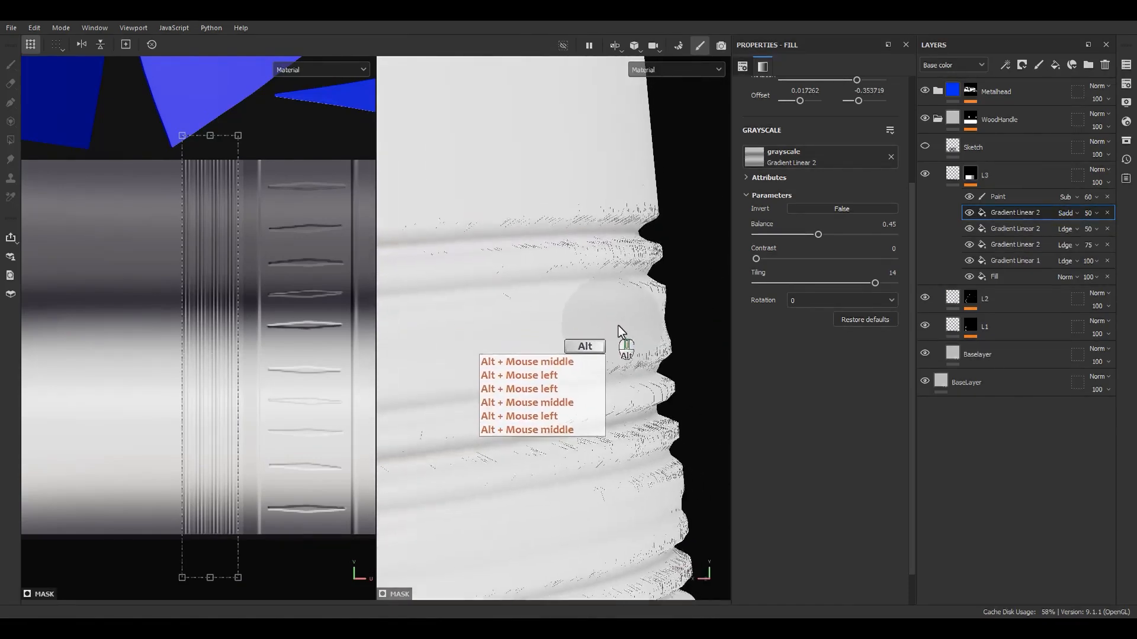
- Compare the Subtract and Inverse Subtract blending modes on the ring gradient
click(1065, 212)
click(1063, 216)
scroll(1061, 212, up, 3)
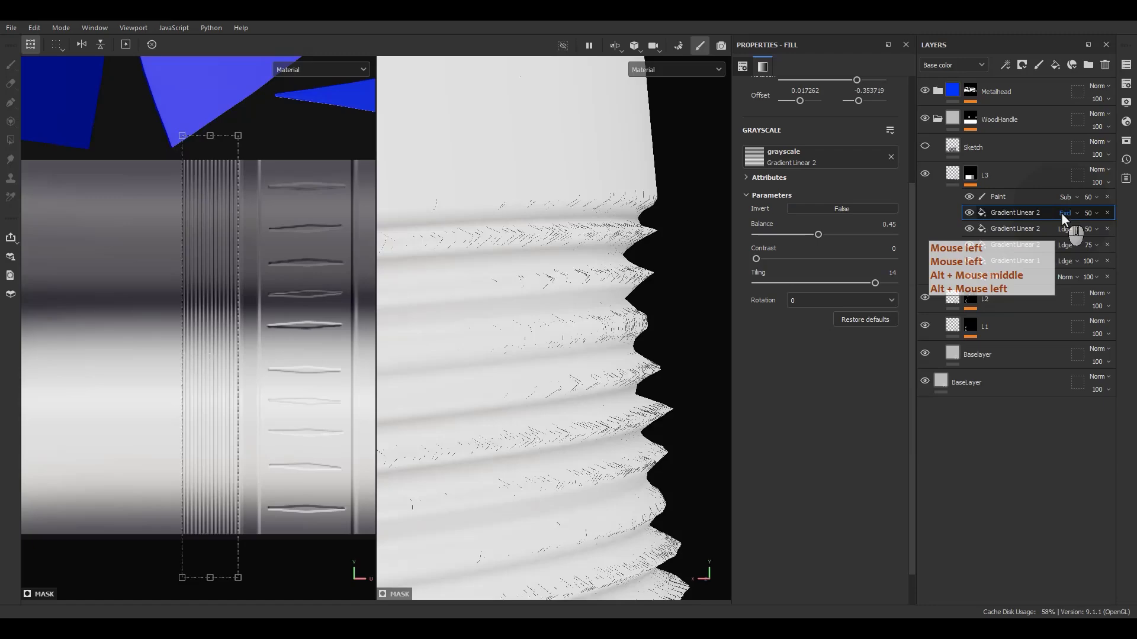
click(1071, 214)
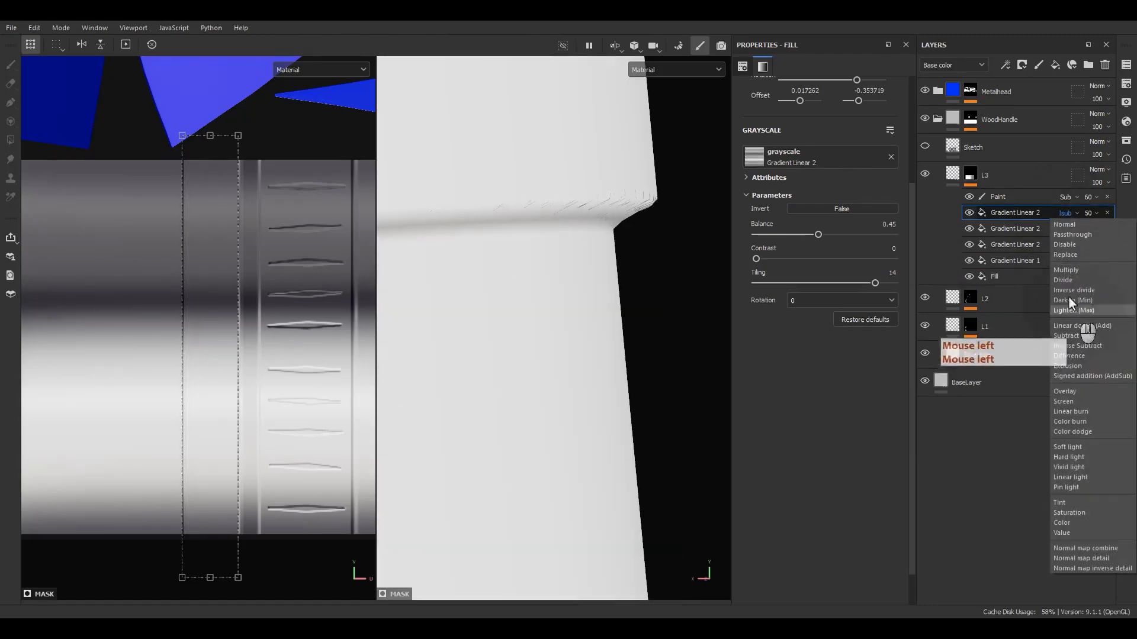
click(1068, 339)
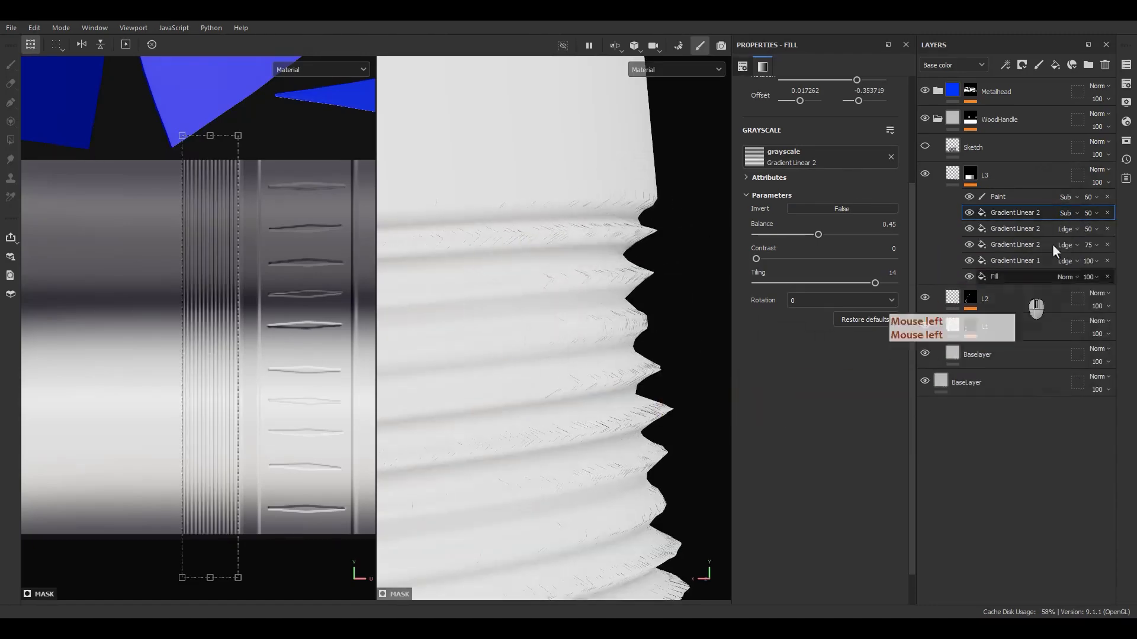
click(1065, 213)
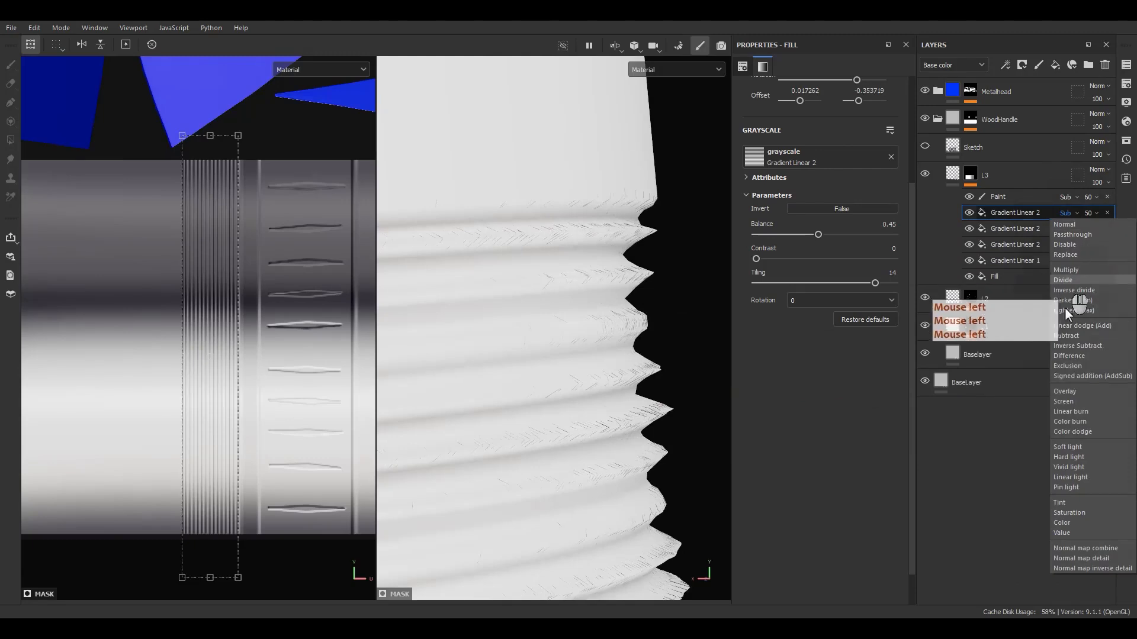
click(1082, 347)
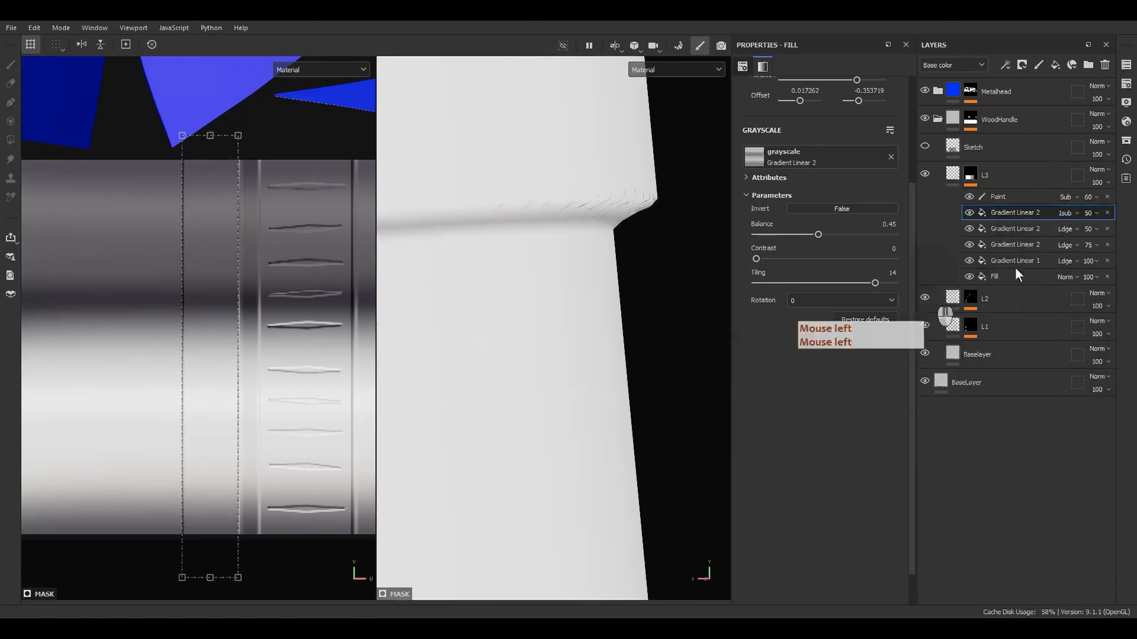
- Set the ring gradient's blending mode to Signed addition (AddSub) after comparing it with the neighbouring modes
scroll(1065, 214, down, 1)
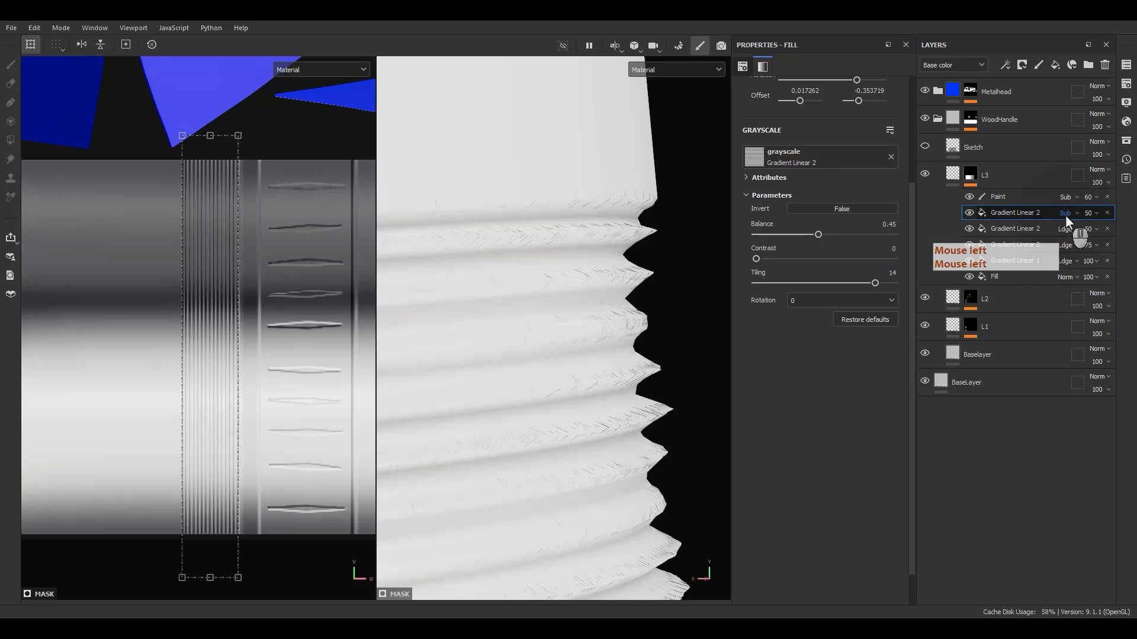
scroll(1064, 215, up, 1)
scroll(1064, 215, down, 1)
scroll(1064, 215, down, 2)
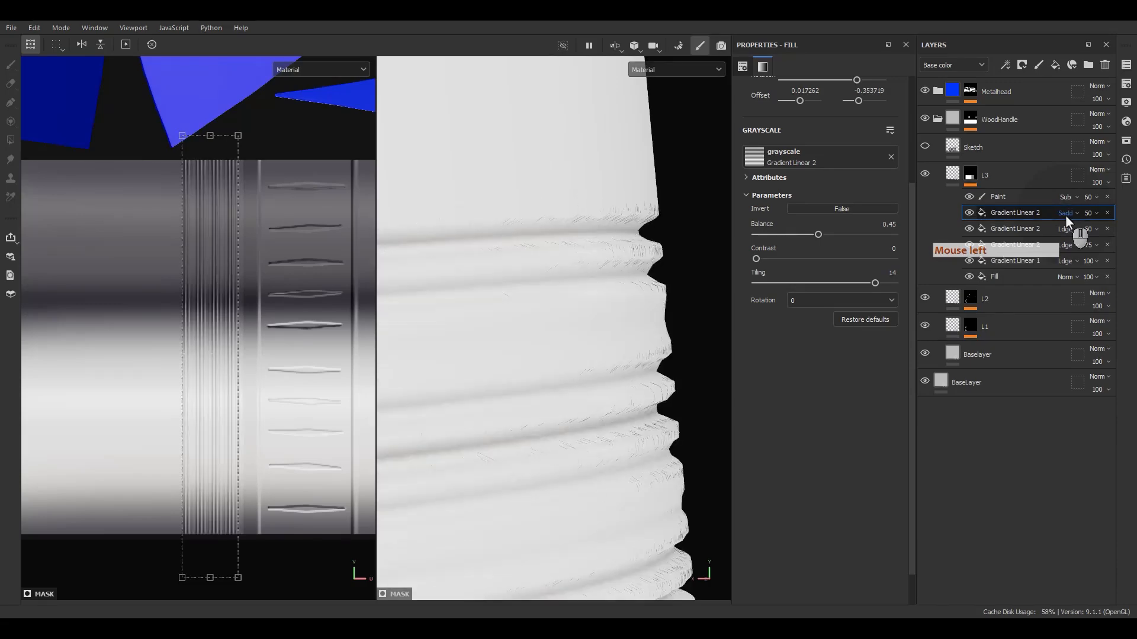
scroll(605, 256, down, 3)
alt+drag(630, 303, 533, 296)
alt+middle_drag(533, 296, 503, 290)
click(1063, 214)
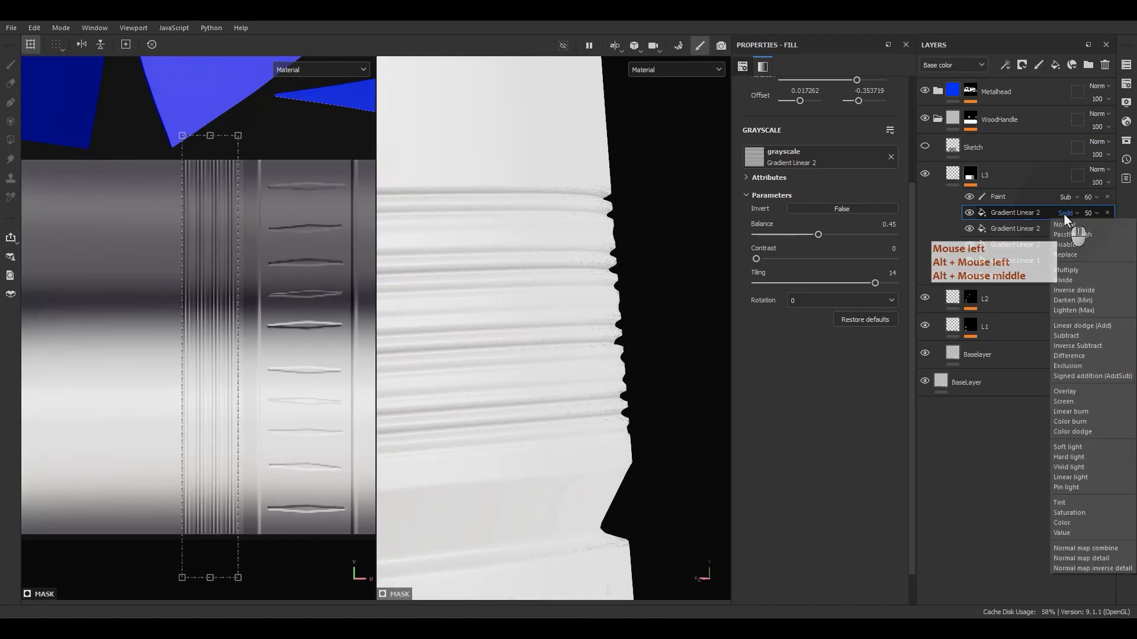
click(1067, 378)
- Raise the NordicAxe texture set size to 2048 and inspect the rings at the new resolution
alt+drag(661, 354, 598, 225)
click(1126, 84)
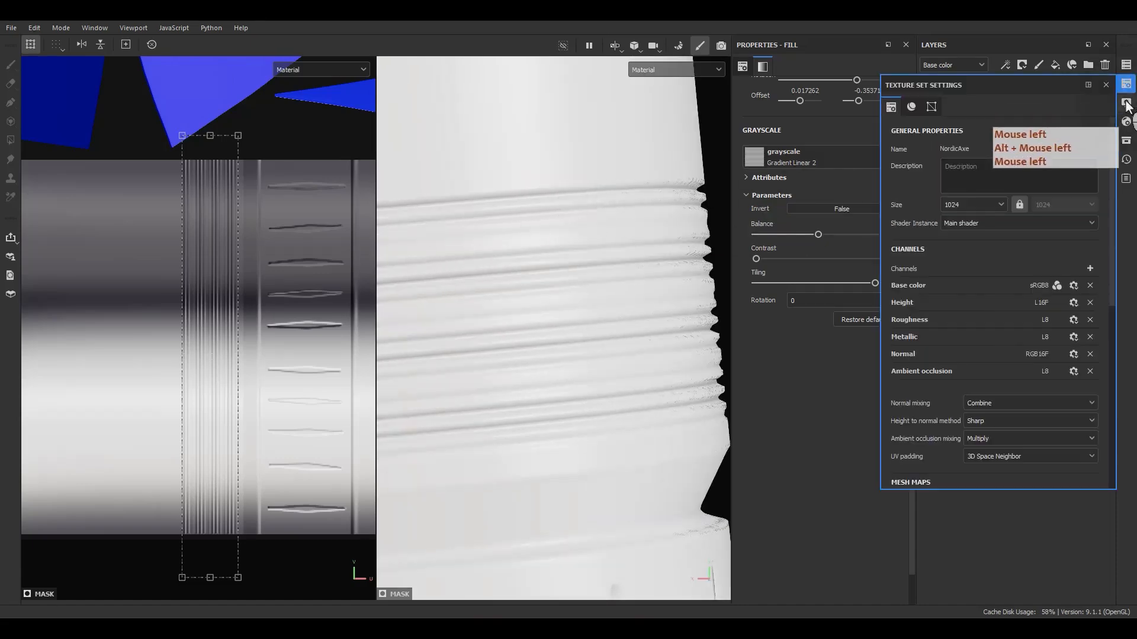
click(950, 204)
click(953, 270)
alt+middle_drag(593, 305, 645, 307)
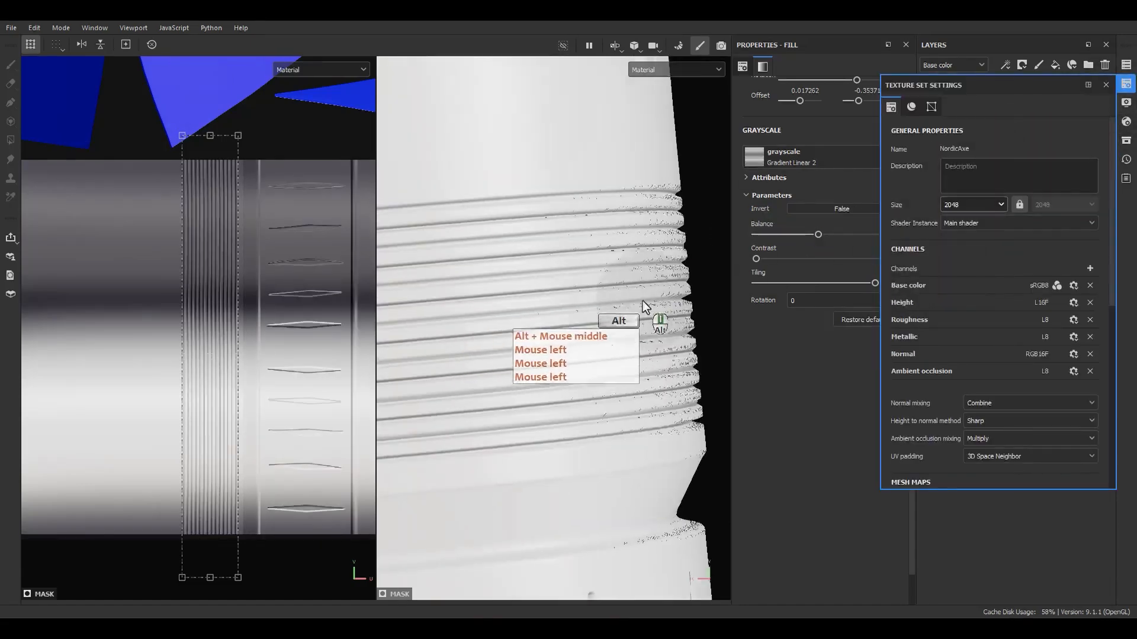
alt+right_drag(646, 307, 527, 101)
alt+middle_drag(527, 100, 570, 254)
alt+drag(570, 255, 592, 243)
click(145, 373)
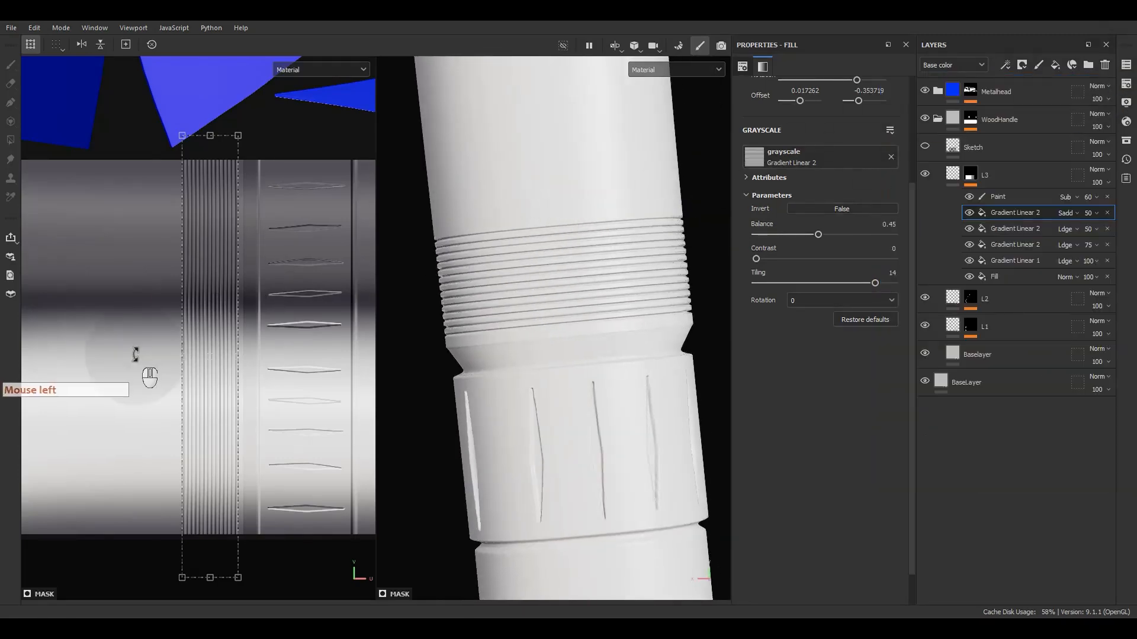
- Narrow the ring gradient's projection area from its axe-head side and set its tiling to 8
scroll(180, 376, up, 4)
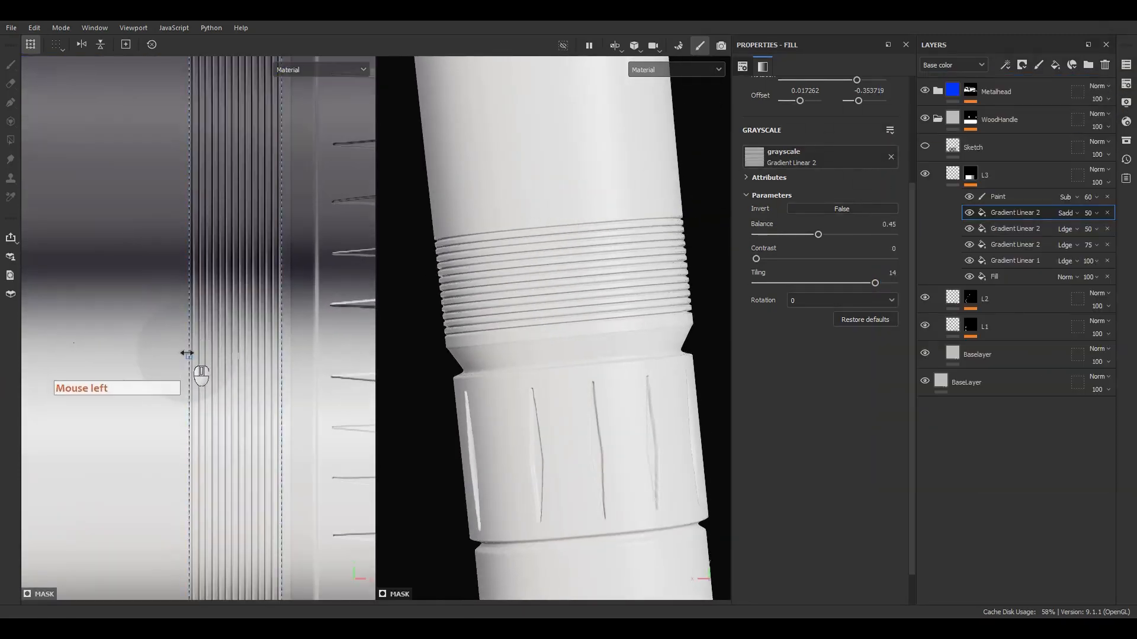
drag(187, 353, 216, 353)
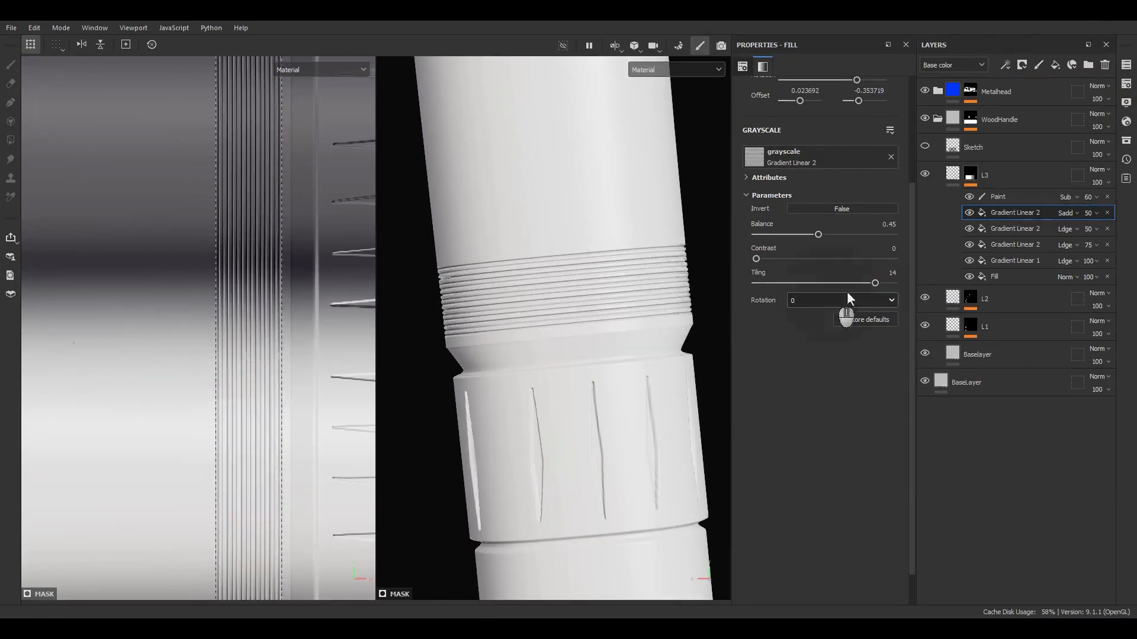
drag(871, 286, 819, 289)
alt+drag(569, 379, 435, 361)
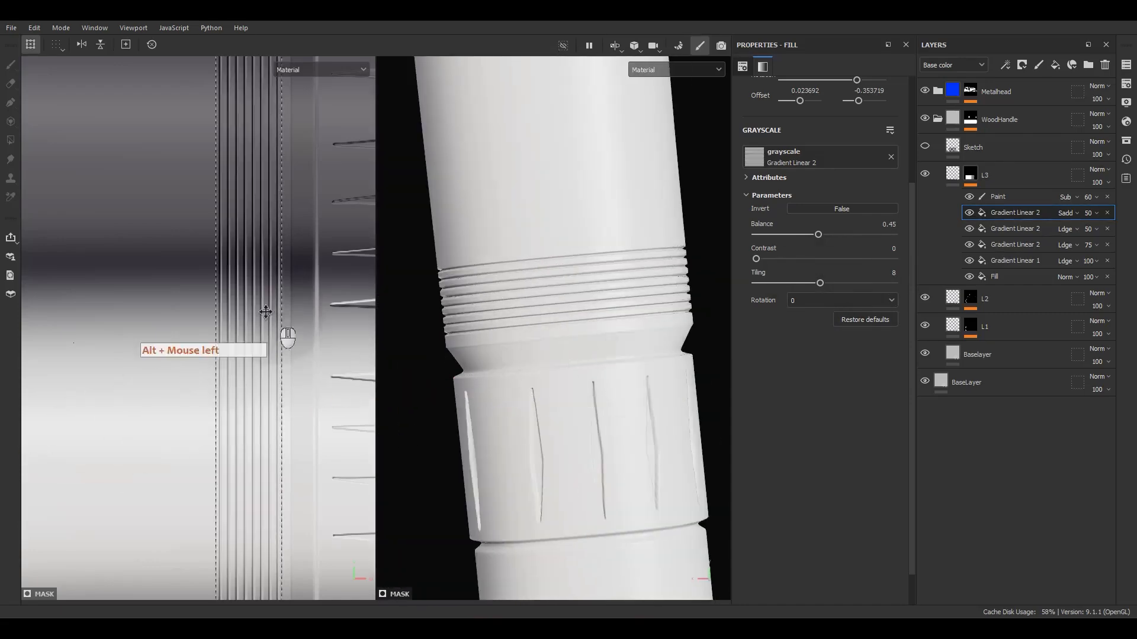
- Examine the rings, bands and grooves along the whole handle, both close up and from a distance
scroll(264, 307, down, 4)
scroll(263, 306, down, 2)
scroll(574, 339, down, 6)
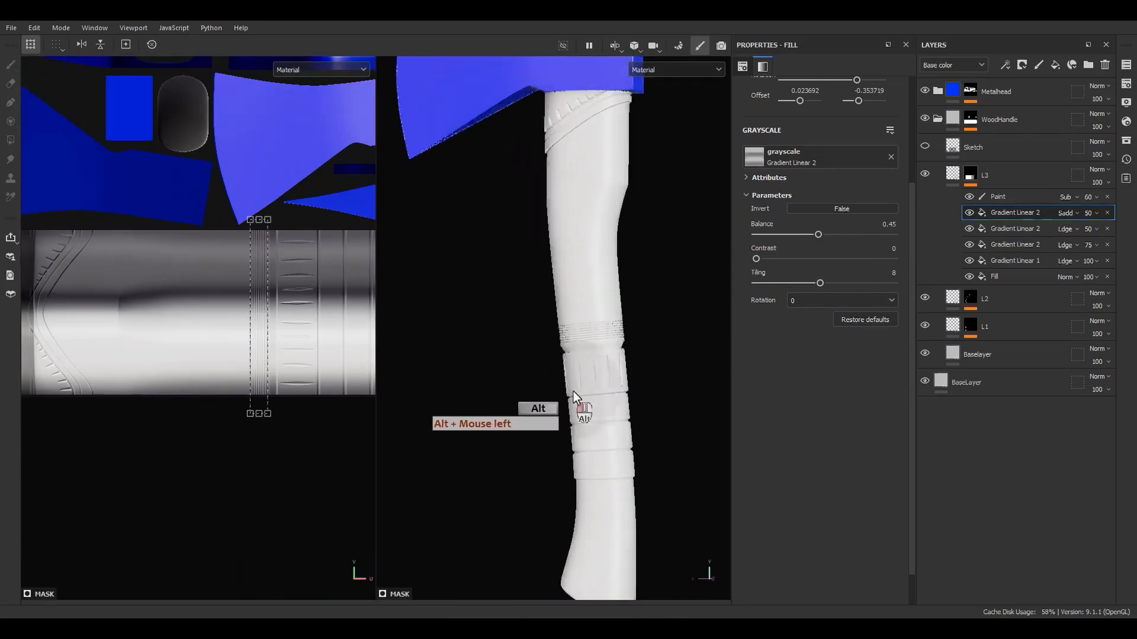
alt+right_drag(611, 391, 579, 320)
alt+middle_drag(575, 347, 560, 301)
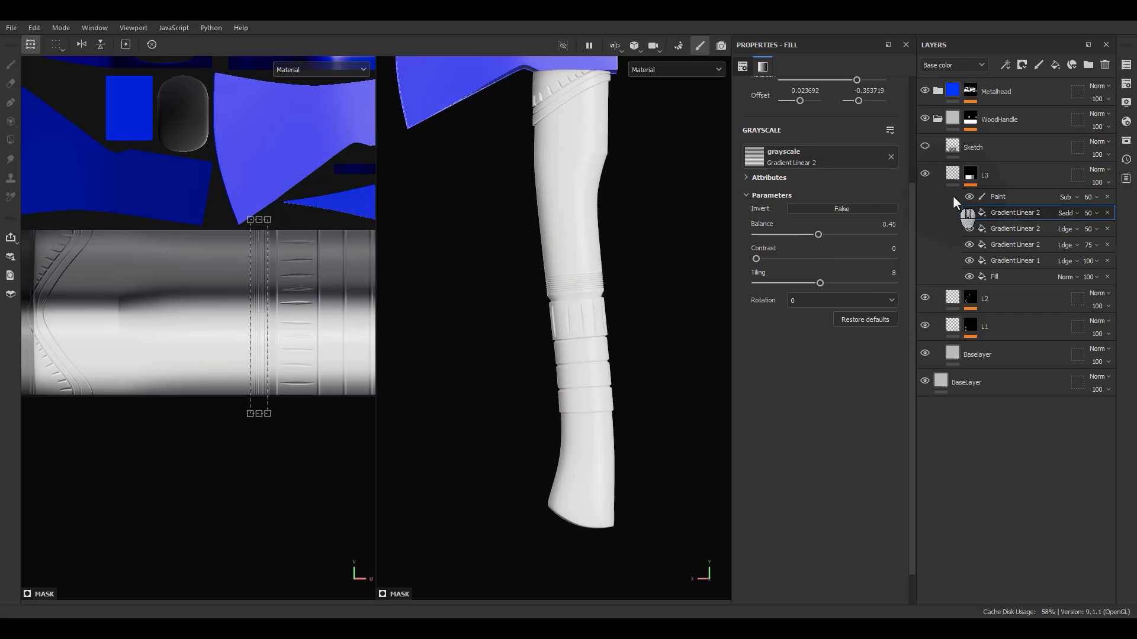
scroll(597, 429, up, 5)
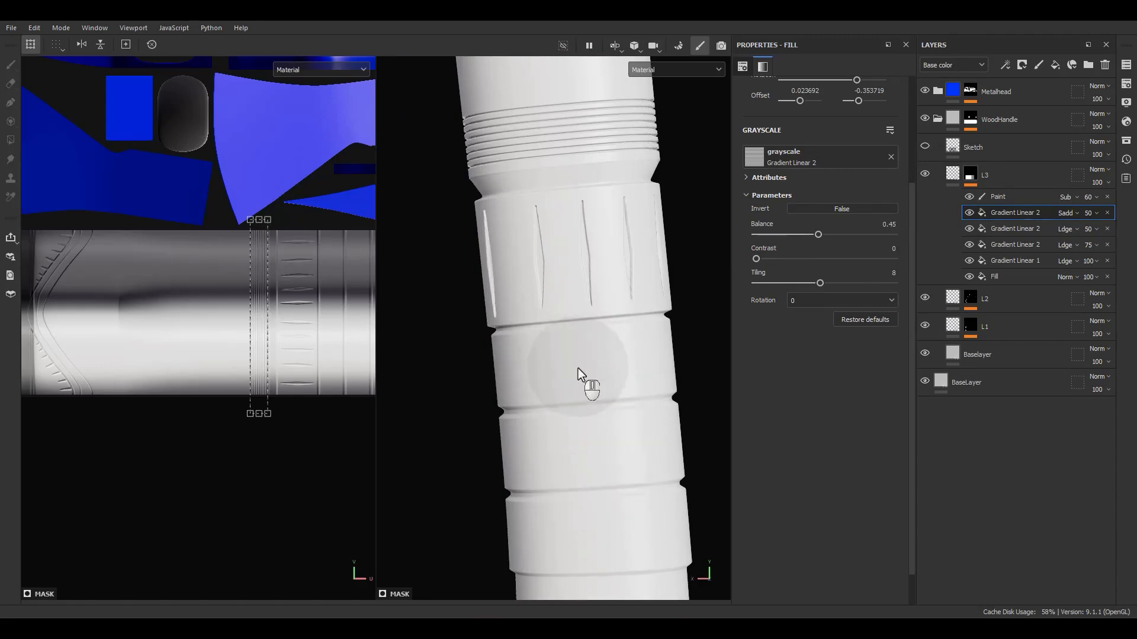
scroll(579, 368, down, 6)
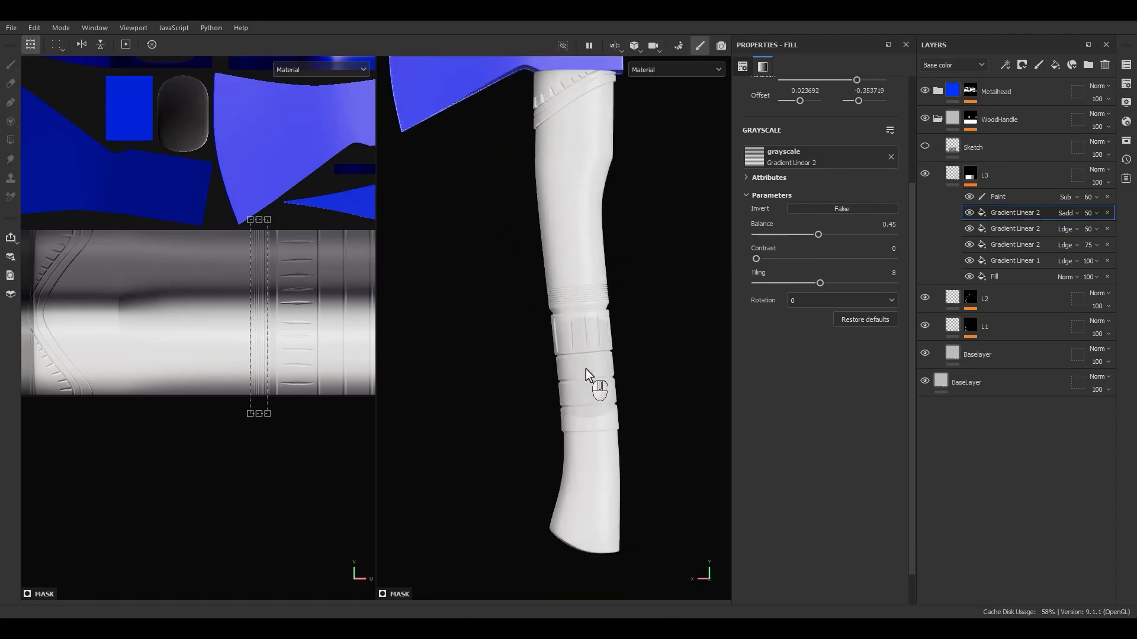